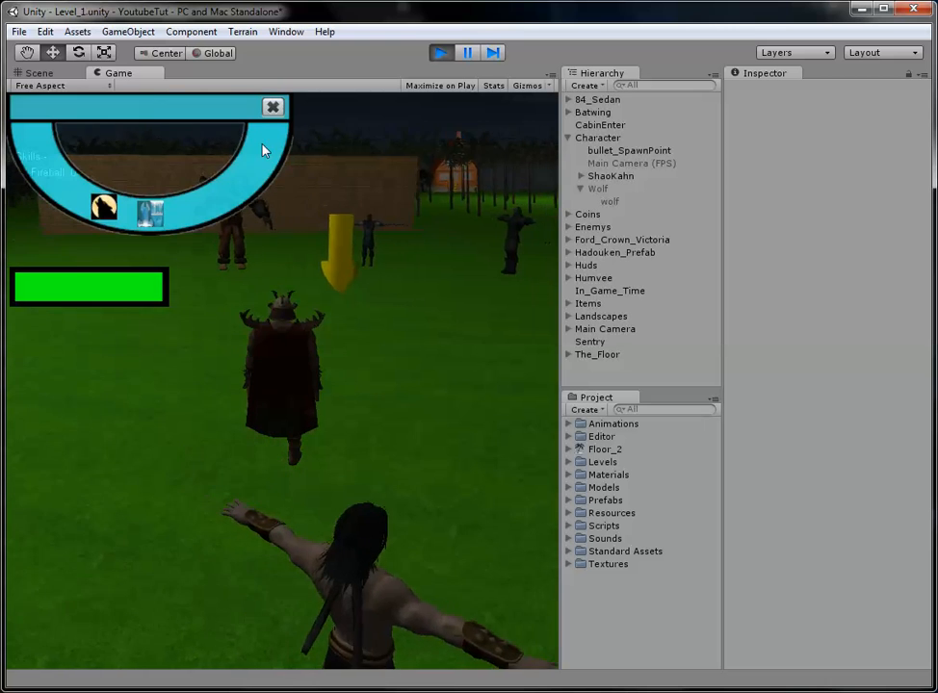
- Test the transform menu in the running game by repeatedly switching the character between the wolf and ShaoKahn
click(109, 207)
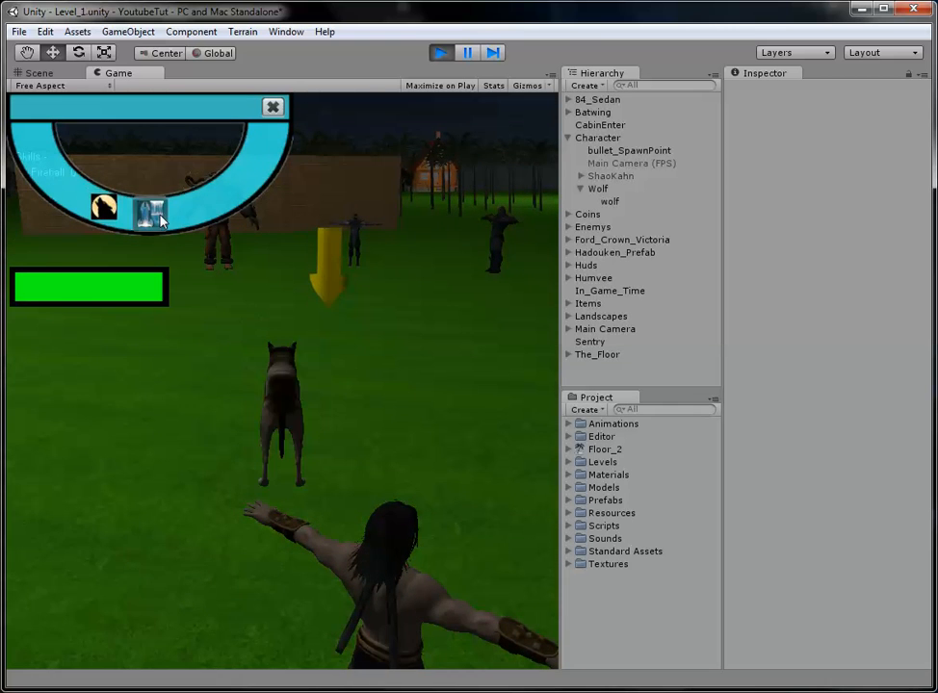
click(150, 210)
click(109, 206)
click(143, 209)
click(105, 206)
click(146, 211)
click(105, 206)
click(135, 219)
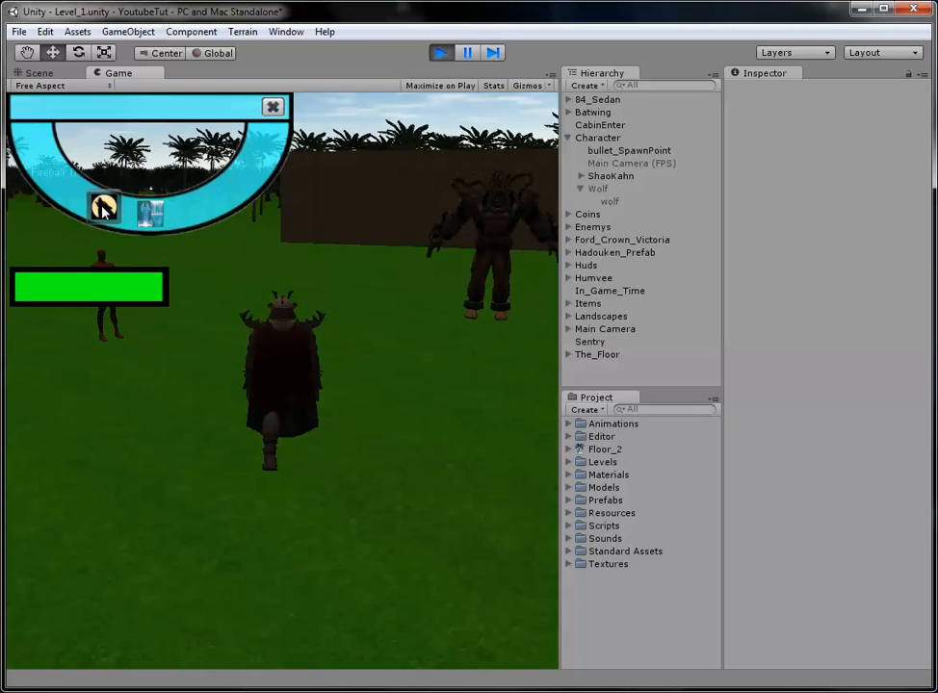
click(104, 206)
click(154, 221)
- Transform into the wolf again, roam the level in that form, and stop the game
key(w)
key(a)
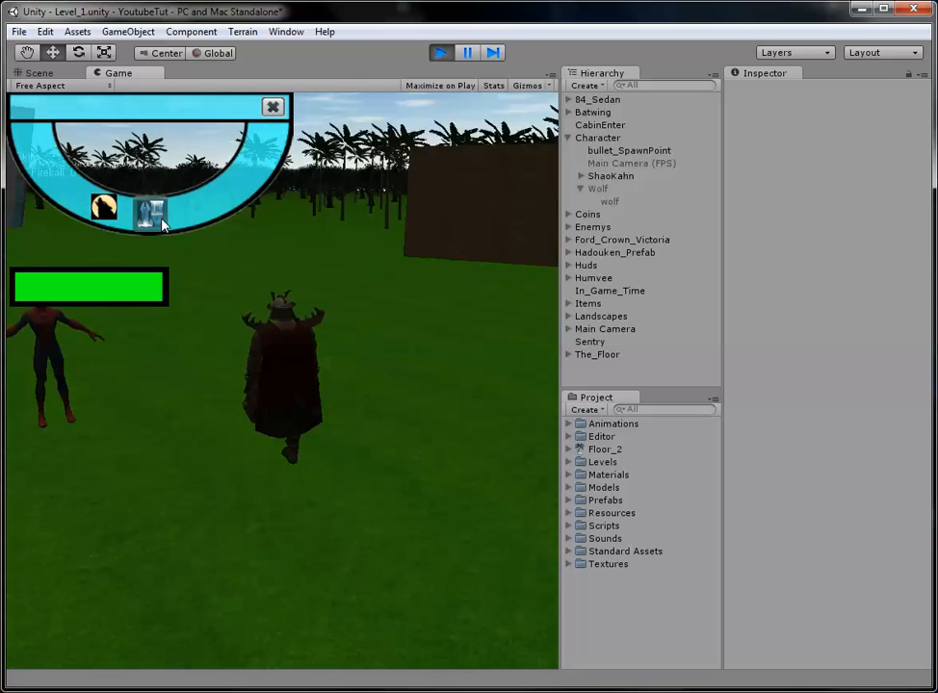
click(113, 215)
key(a)
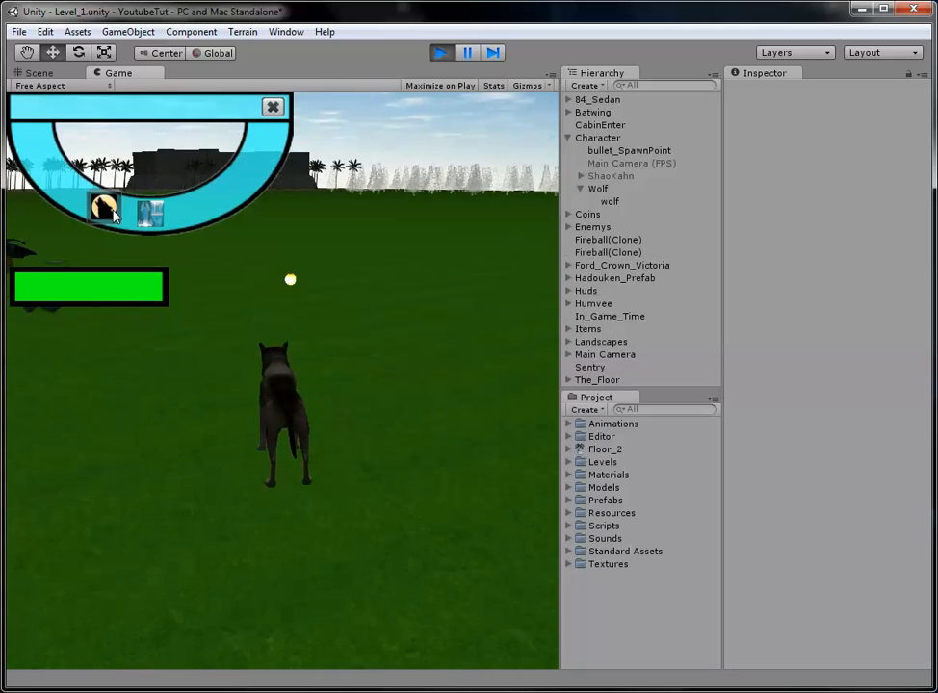
key(a)
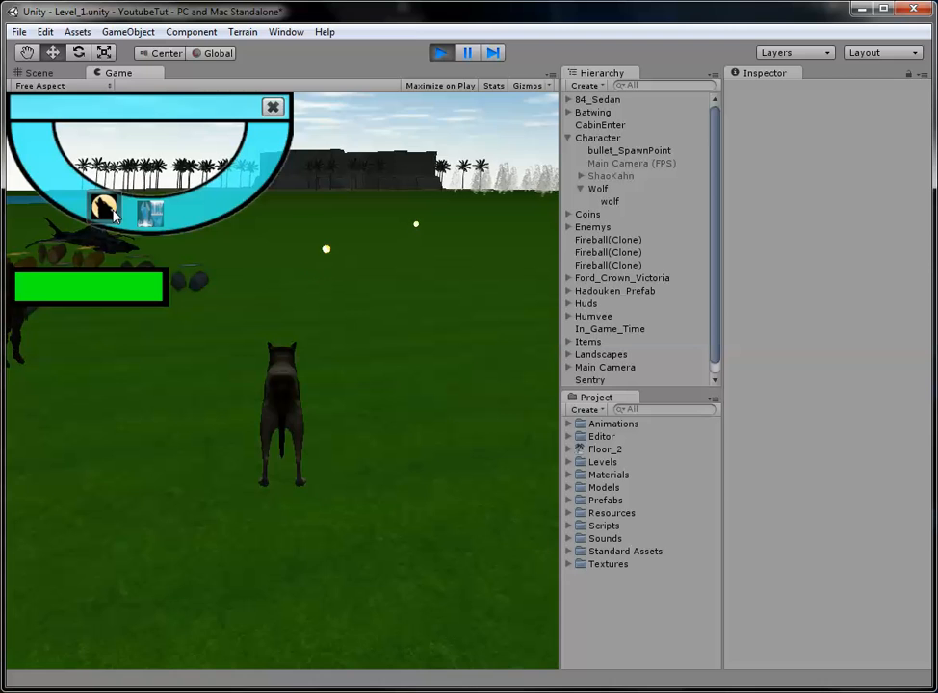
key(a)
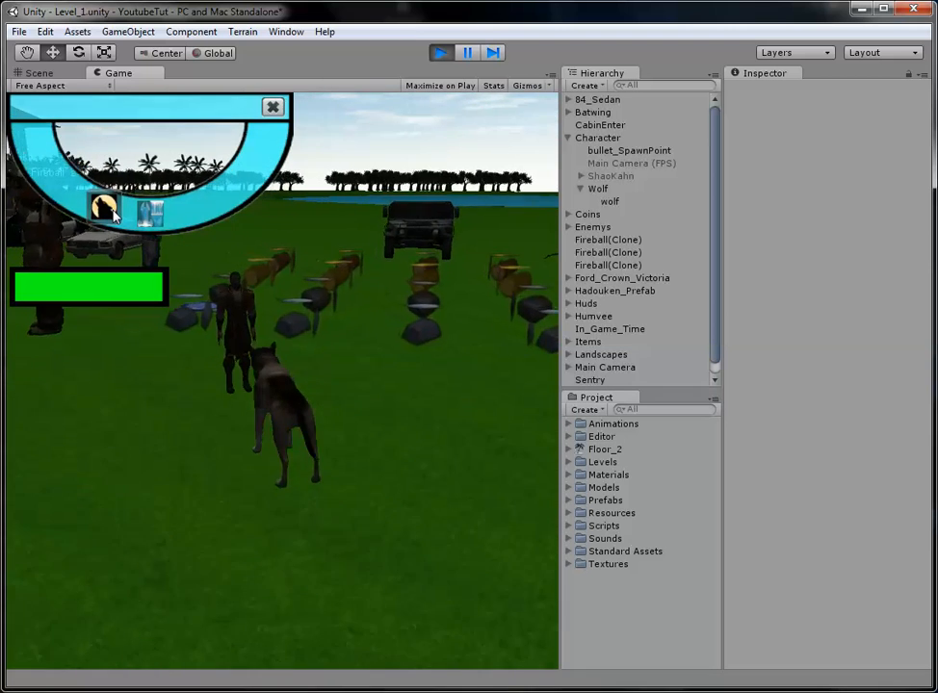
key(a)
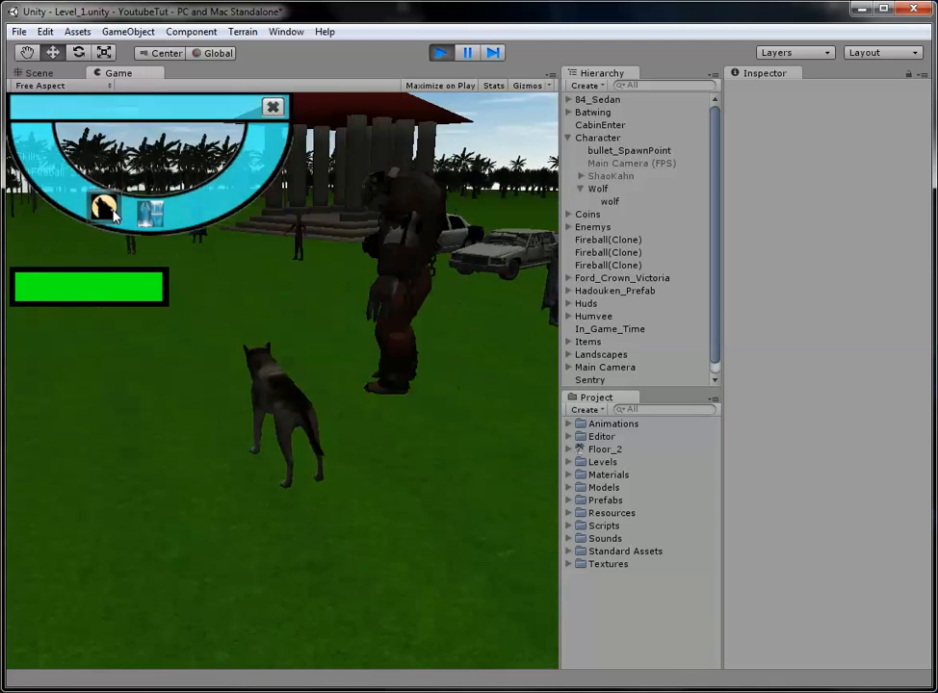
key(w)
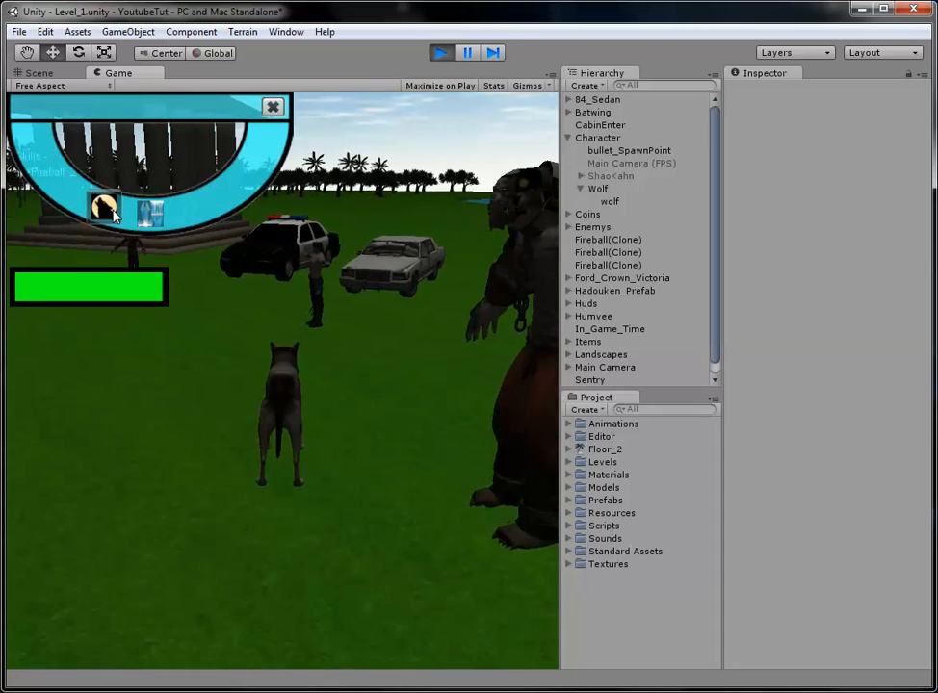
click(159, 177)
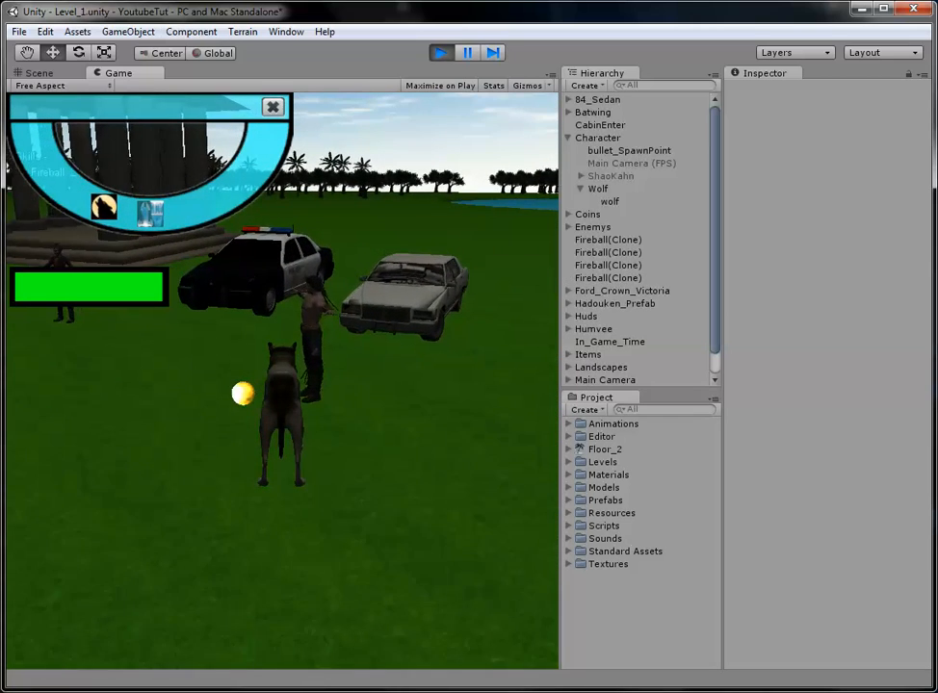
click(440, 54)
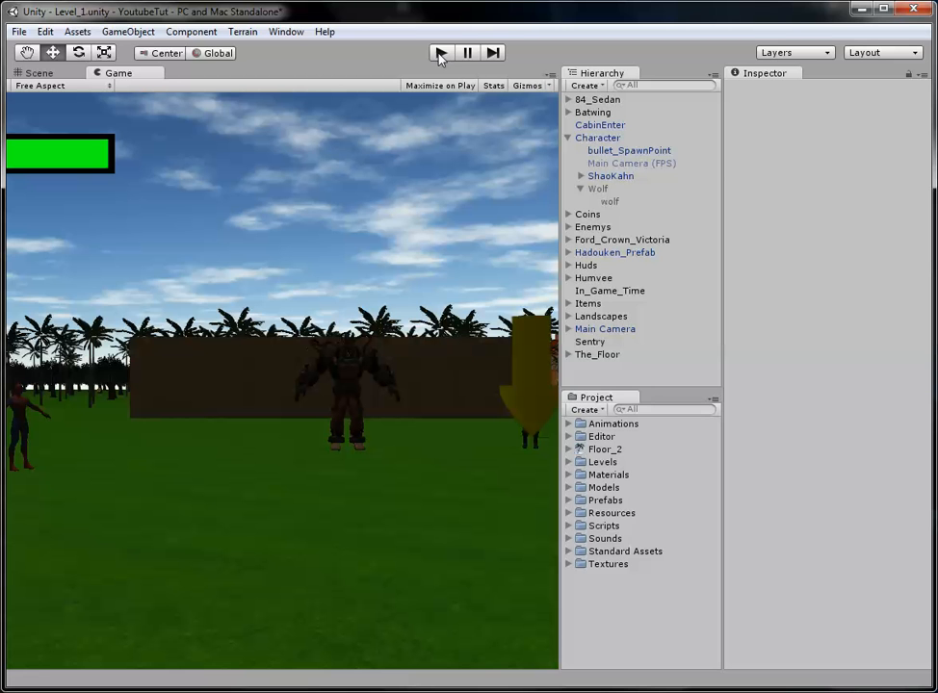
- Show the Scene view with its skybox and scene lighting turned off, and expand the Standard Assets folder
click(39, 73)
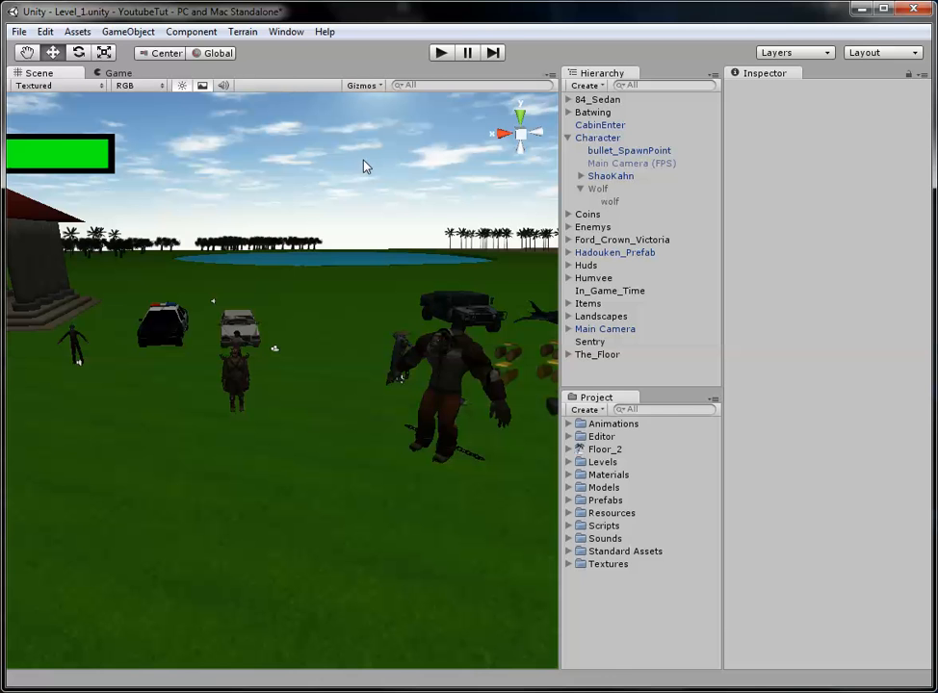
click(569, 552)
scroll(618, 528, down, 2)
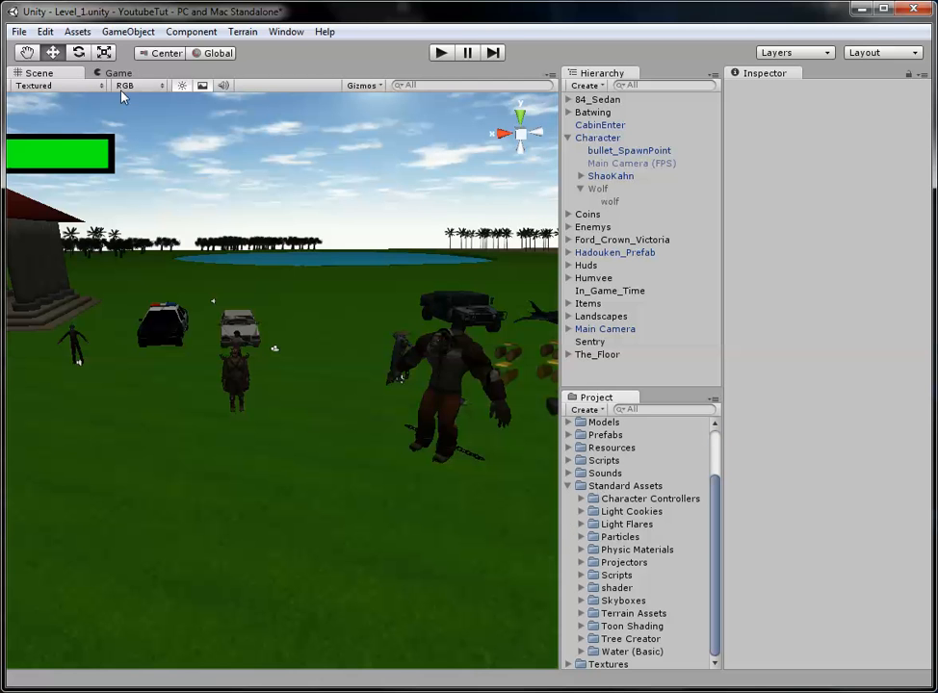
click(203, 86)
click(180, 87)
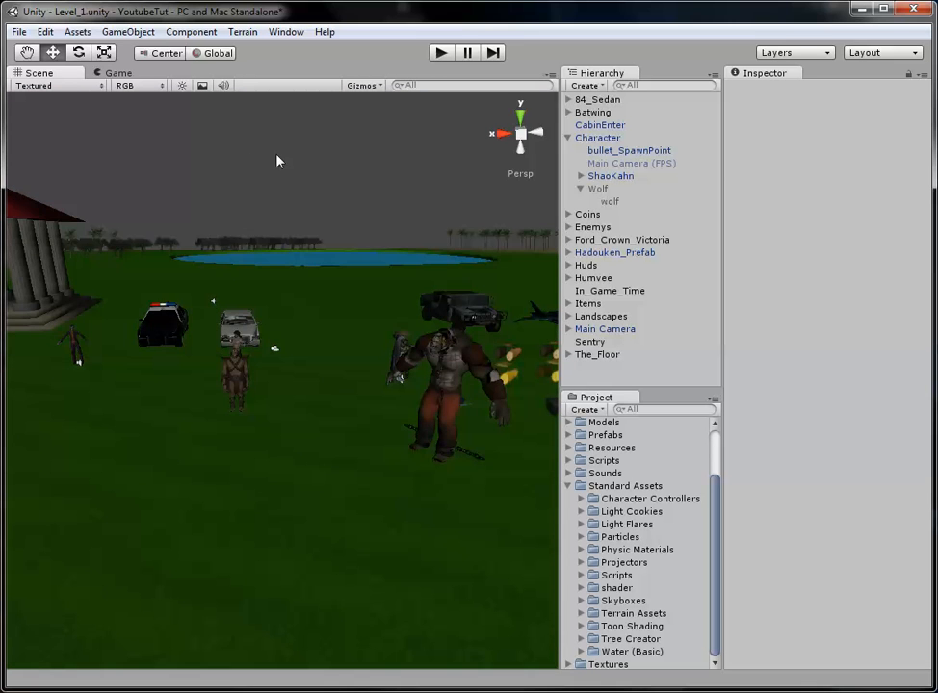
- Expand the Particles folder inside Standard Assets
scroll(240, 389, down, 3)
middle_drag(240, 389, 895, 125)
scroll(190, 348, down, 3)
middle_drag(190, 347, 217, 318)
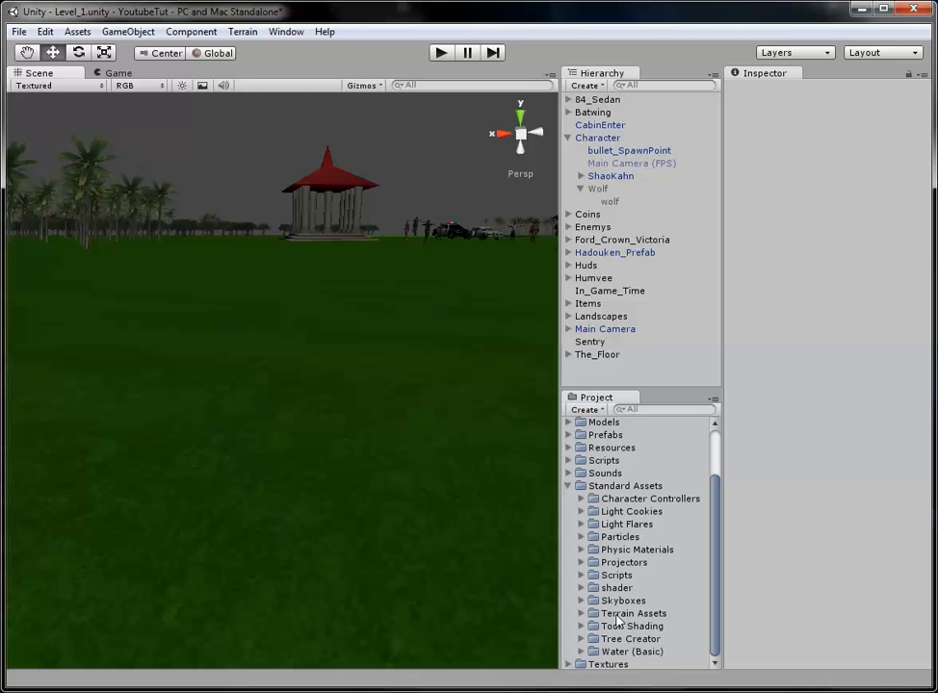
click(581, 537)
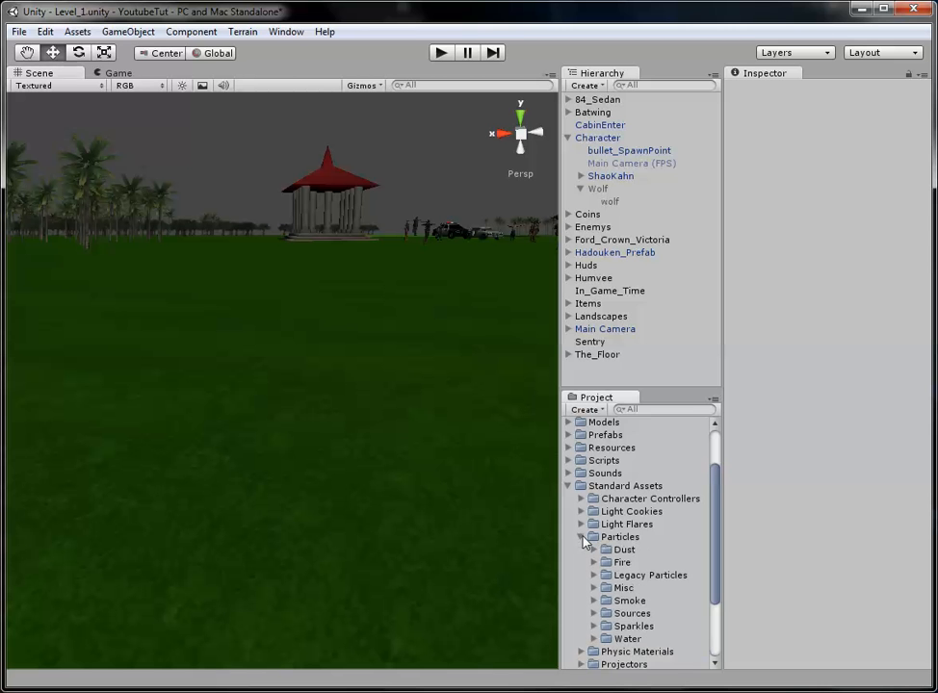
scroll(629, 530, down, 2)
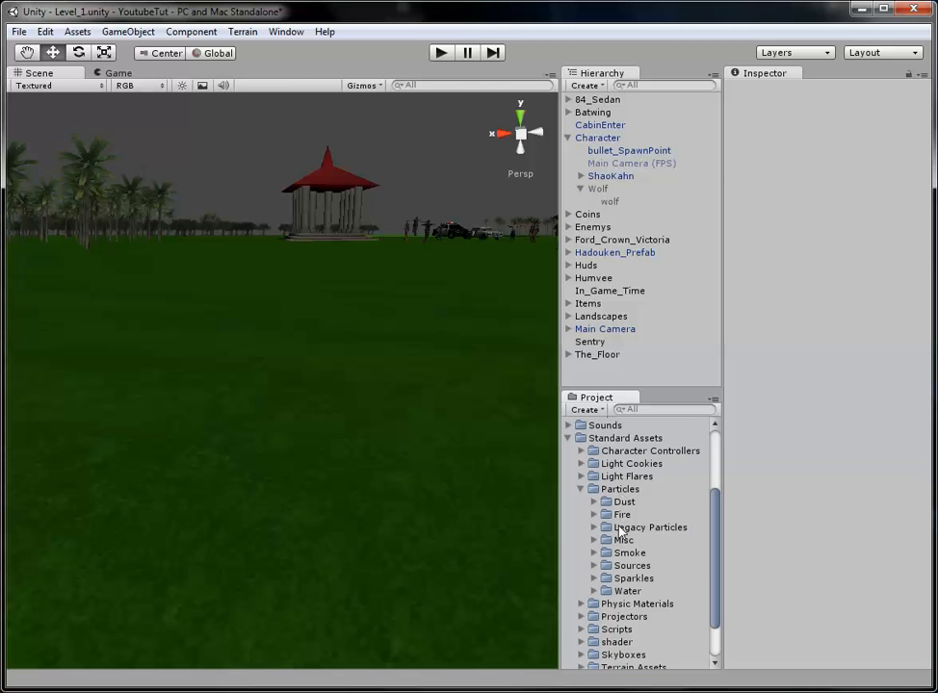
- Add the Fluffy Smoke prefab from the Smoke particles folder to the open grass in the scene
click(593, 528)
click(593, 528)
click(594, 554)
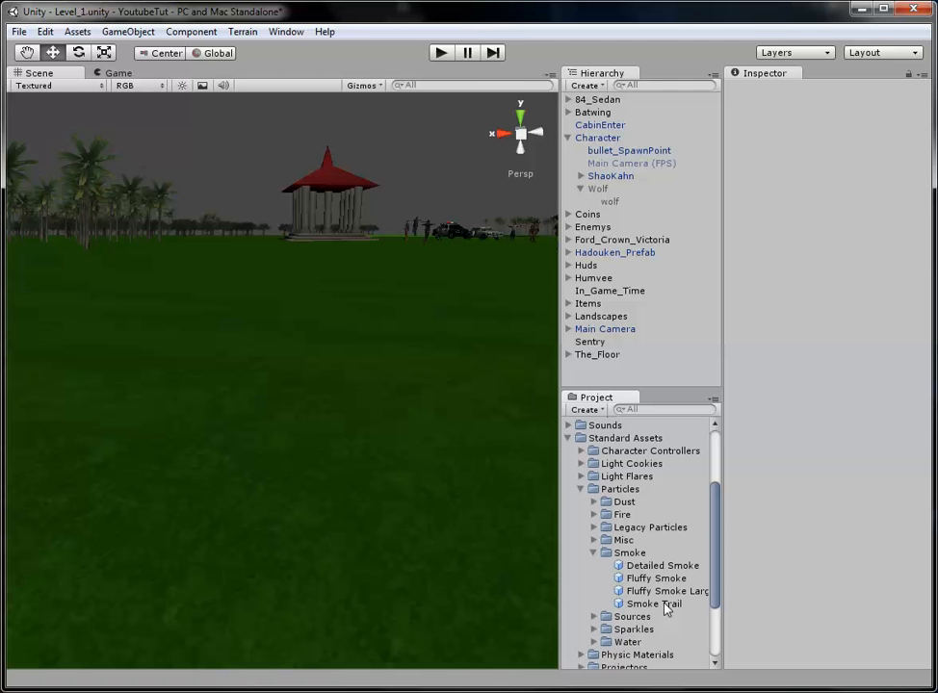
drag(260, 457, 264, 465)
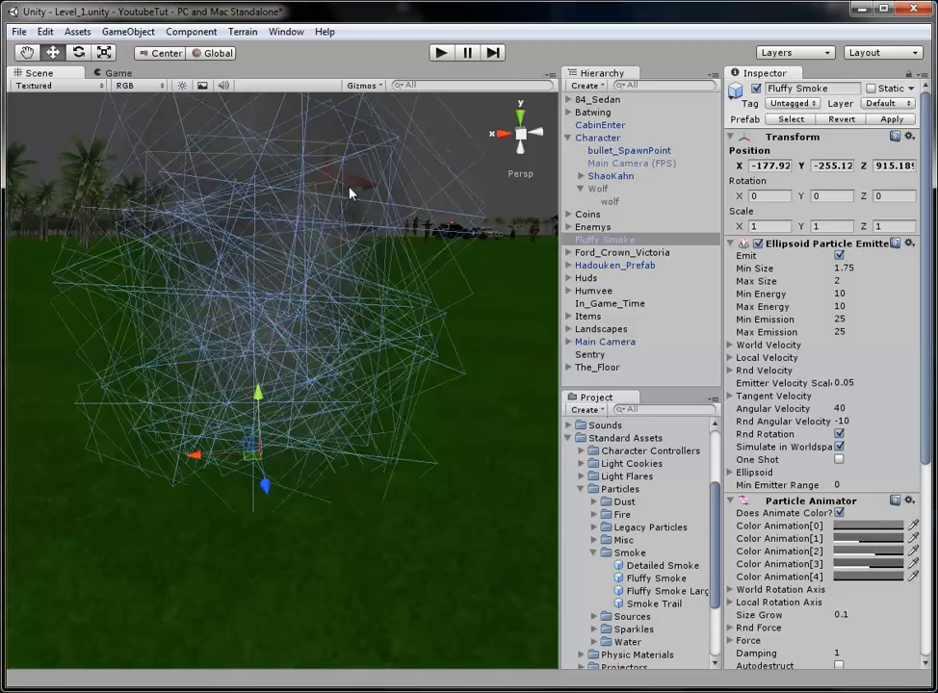
- Examine the Fluffy Smoke effect in the scene from several distances and angles, and check it in the Game view
click(115, 322)
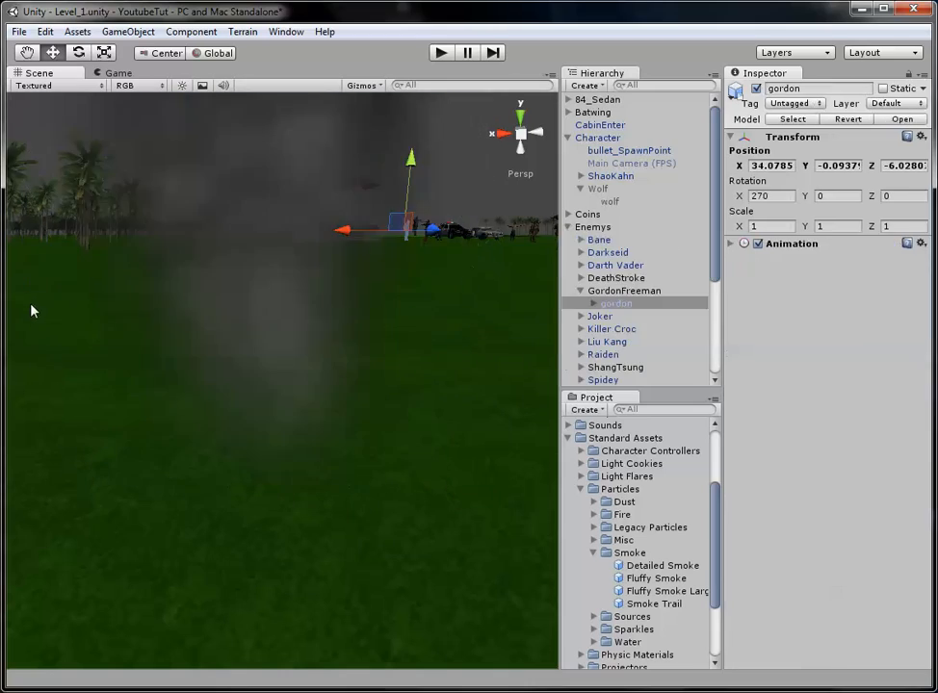
click(190, 324)
scroll(193, 318, down, 6)
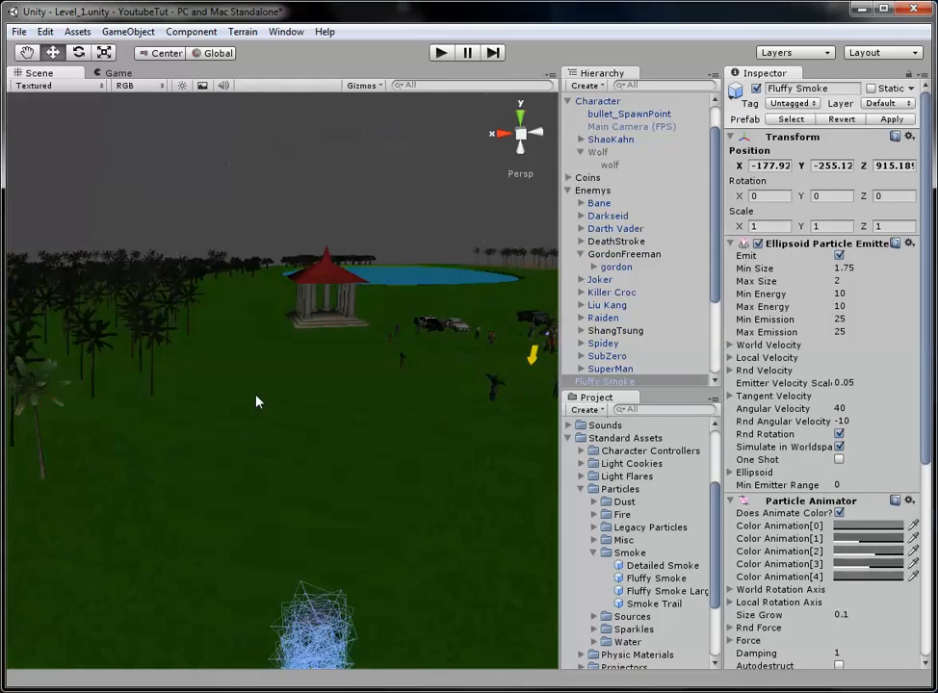
scroll(328, 328, up, 5)
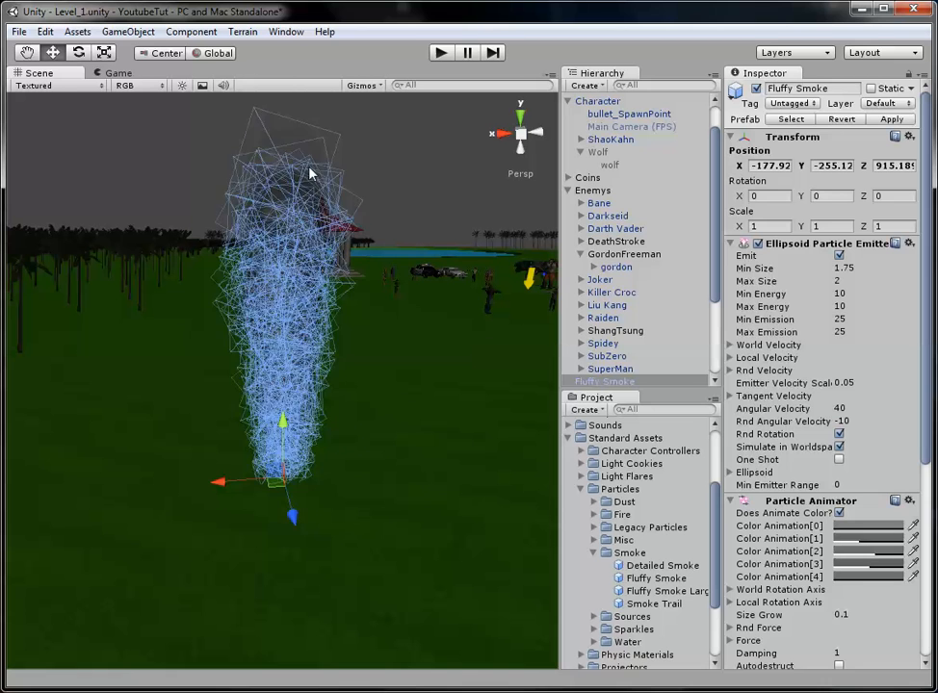
click(431, 363)
click(117, 73)
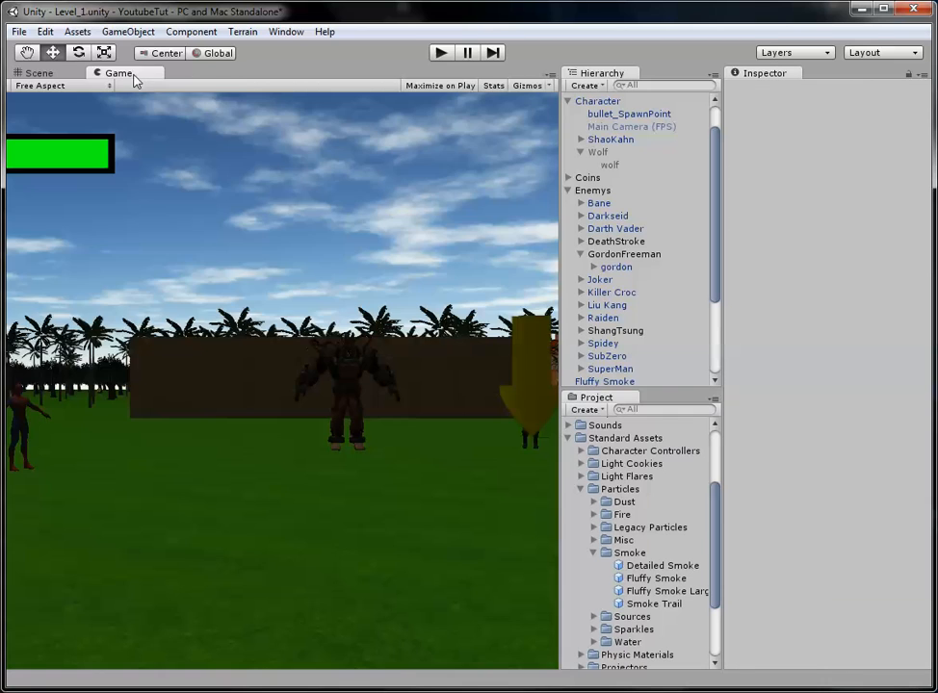
click(75, 77)
click(316, 291)
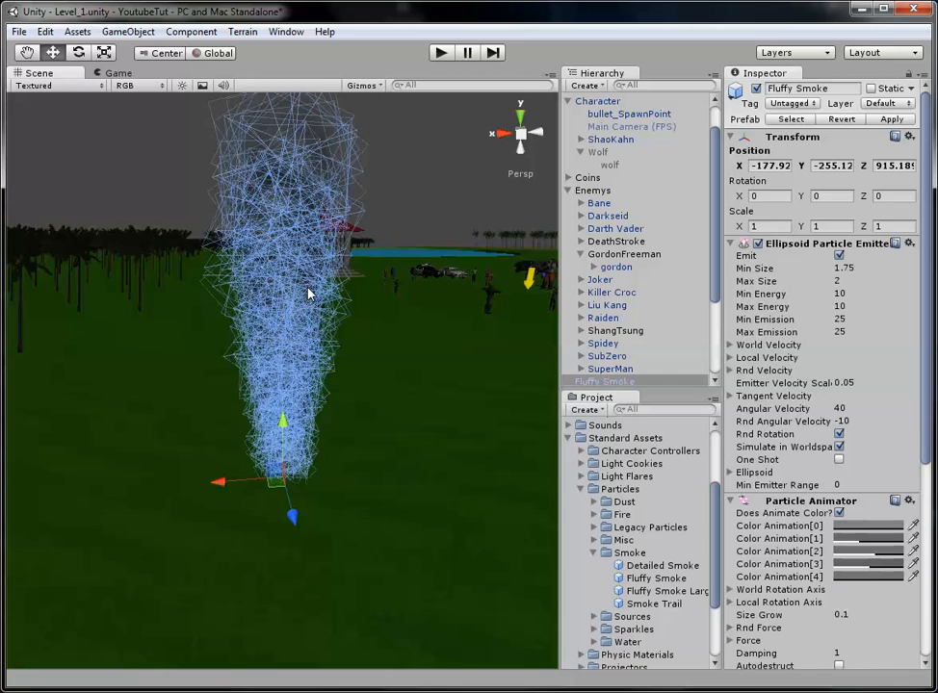
middle_drag(394, 389, 176, 424)
scroll(179, 422, down, 3)
middle_drag(239, 399, 438, 401)
scroll(326, 385, up, 5)
scroll(371, 404, up, 2)
middle_drag(370, 405, 447, 401)
scroll(437, 401, up, 2)
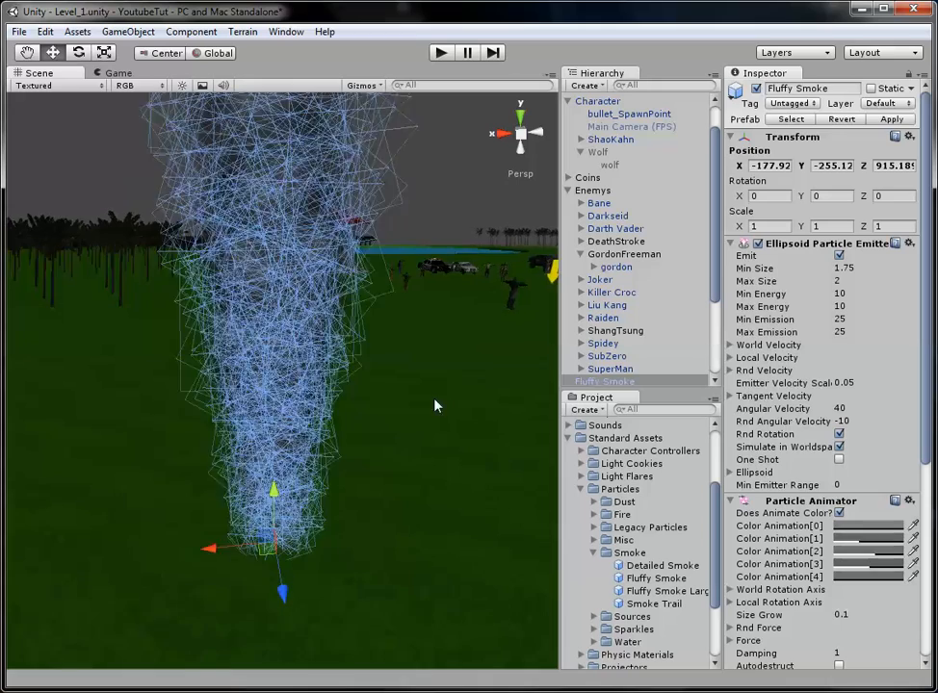
scroll(330, 304, down, 3)
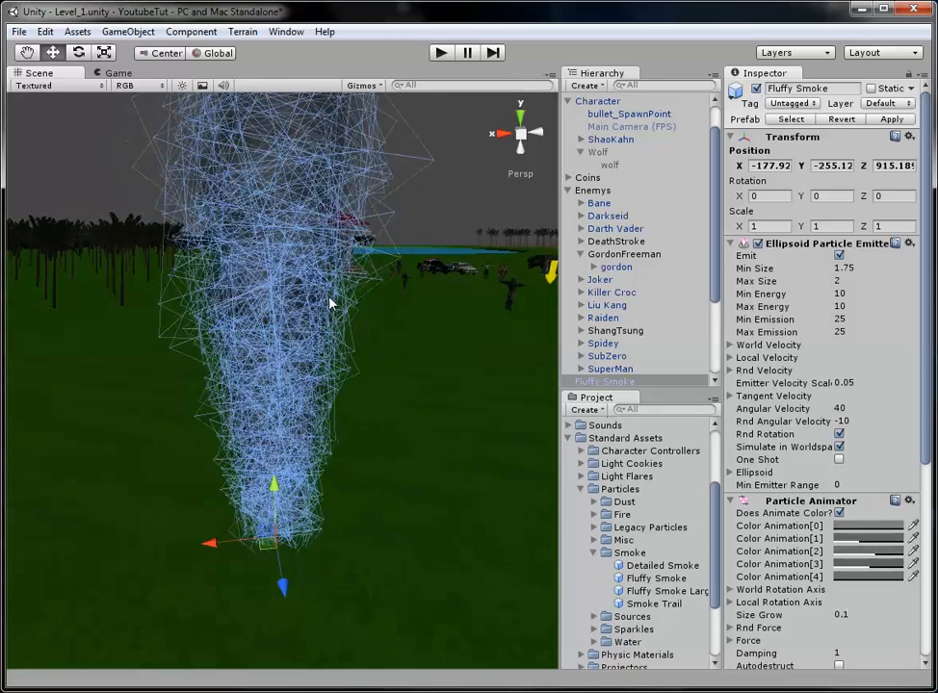
- Delete the Fluffy Smoke object, then collapse the Smoke folder and expand the Misc particles folder
key(Delete)
click(594, 553)
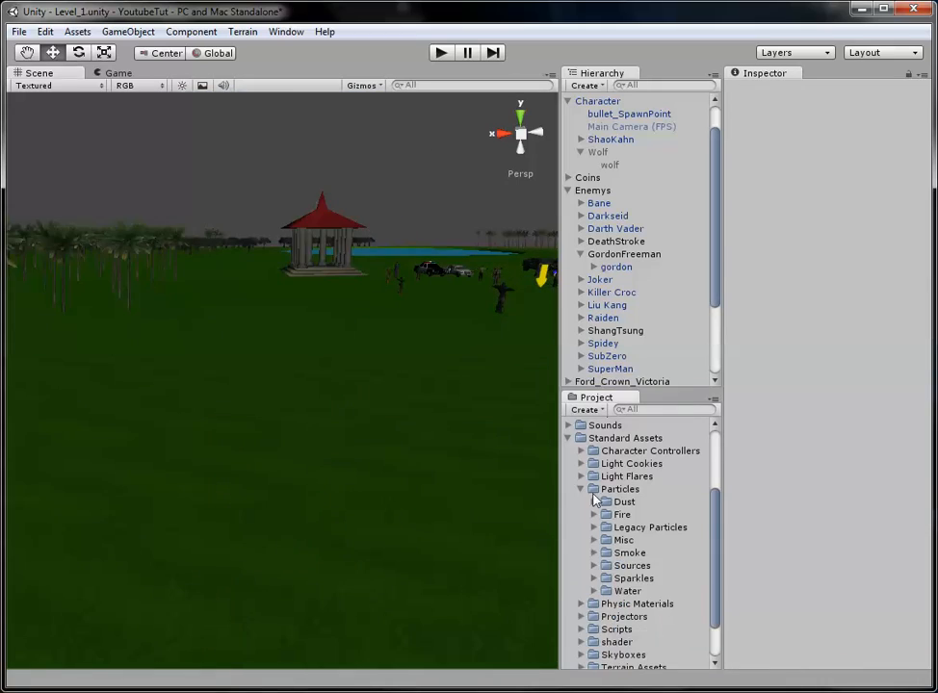
click(594, 540)
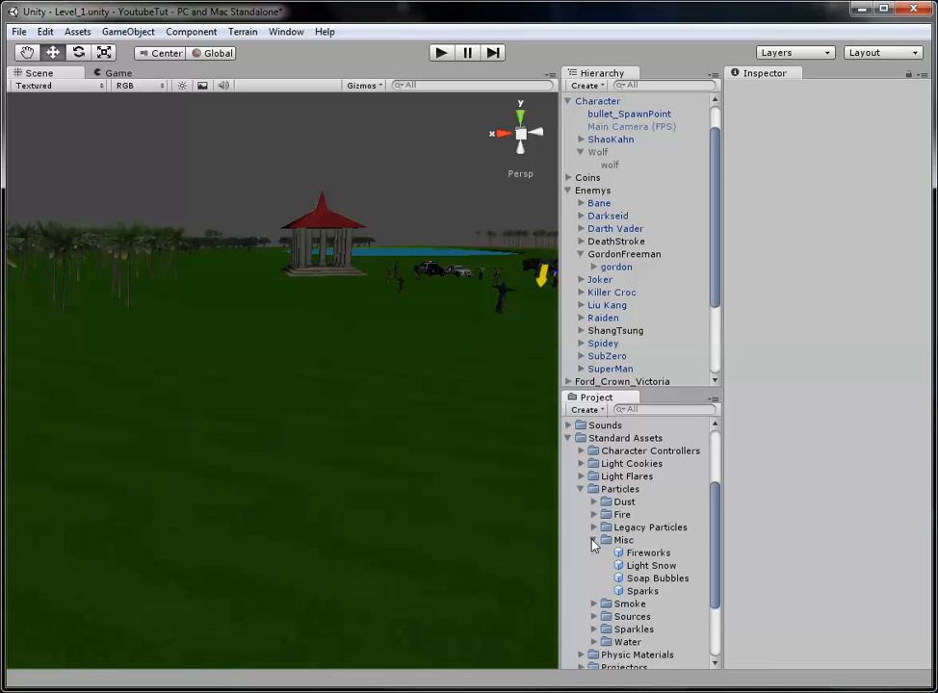
- Dock the Game view below the Scene view and show the Character from the top in the scene
middle_drag(433, 332, 729, 436)
double_click(611, 103)
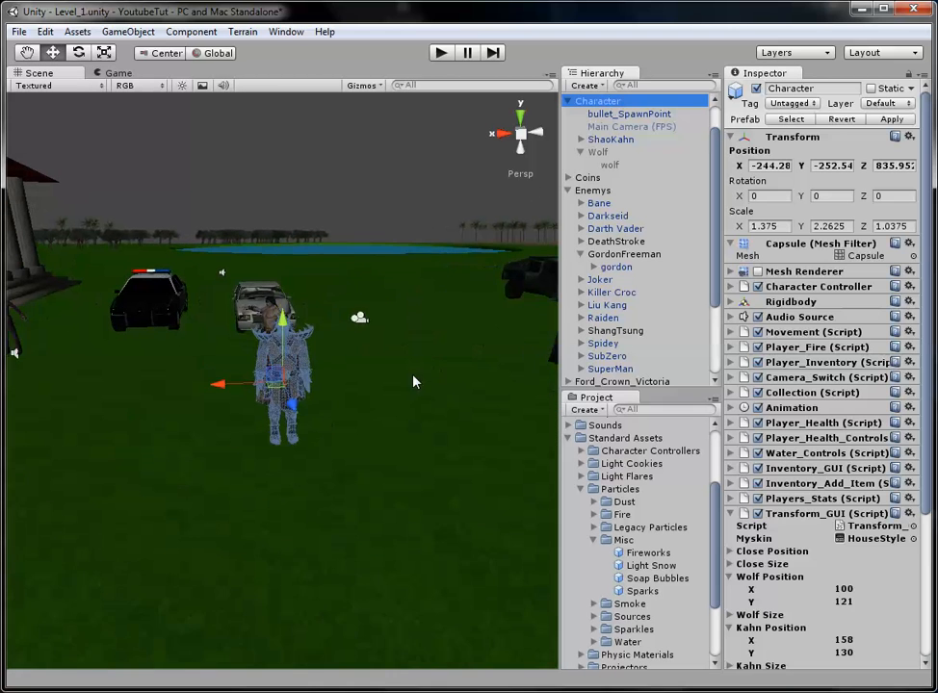
drag(135, 75, 318, 424)
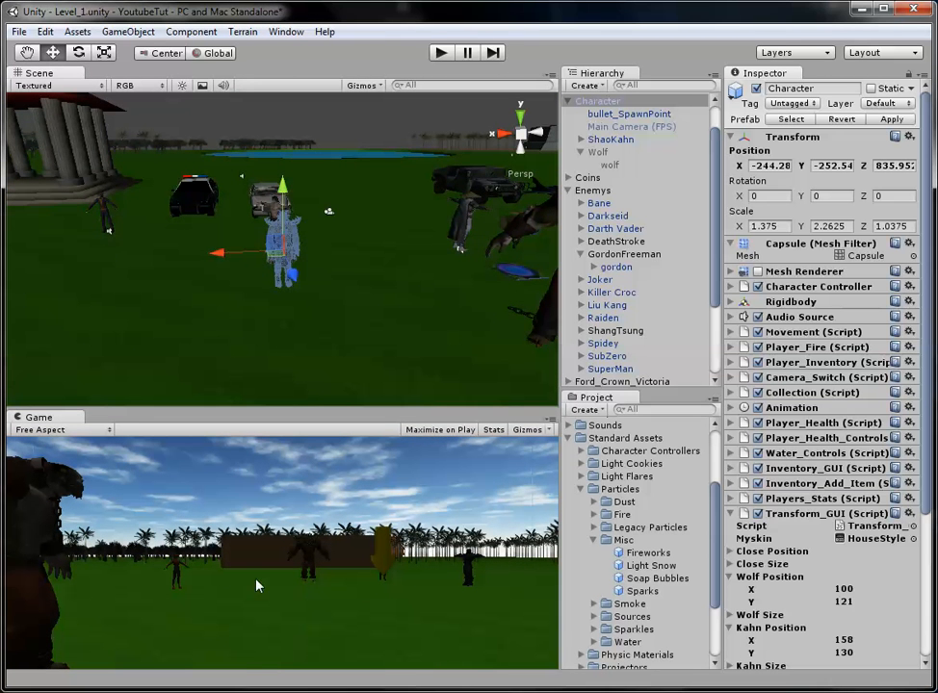
scroll(366, 236, down, 3)
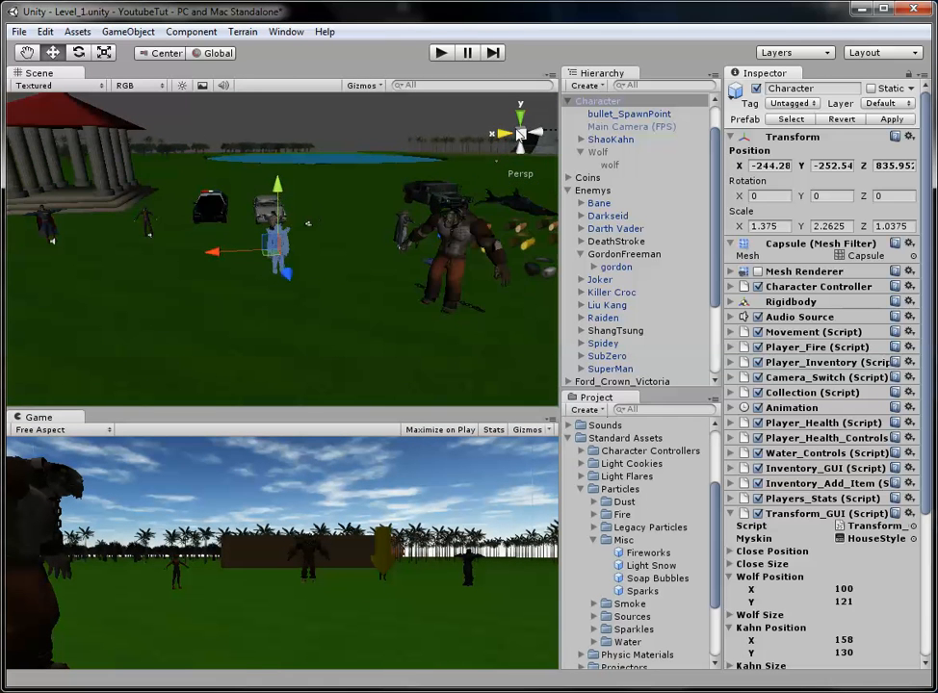
click(521, 116)
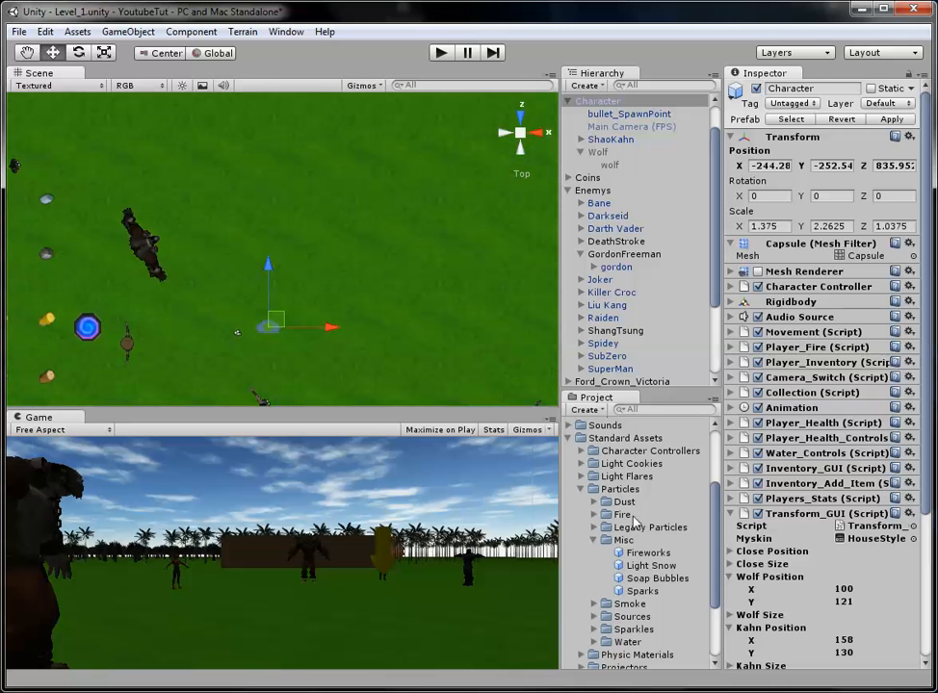
- Try the Fireworks prefab on the grass in front of the Character, shift it sideways, and delete it
drag(670, 554, 275, 199)
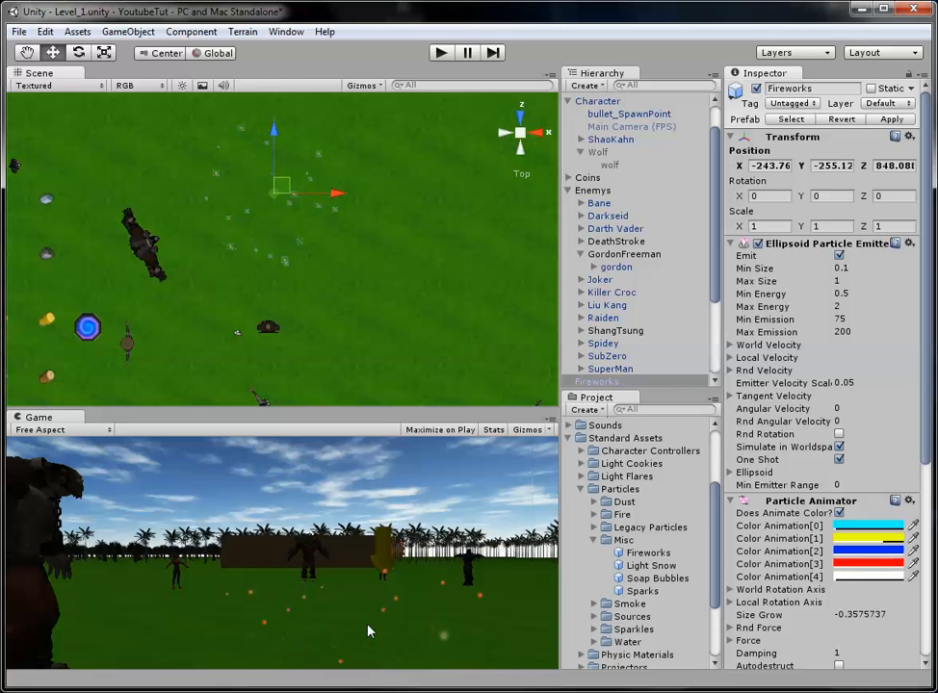
drag(287, 186, 252, 188)
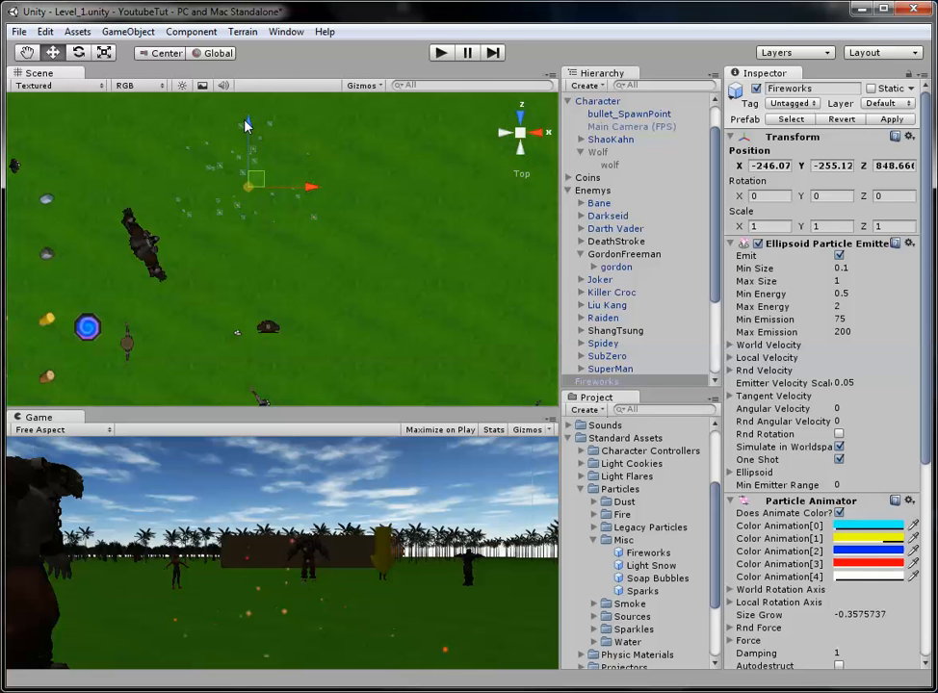
key(Delete)
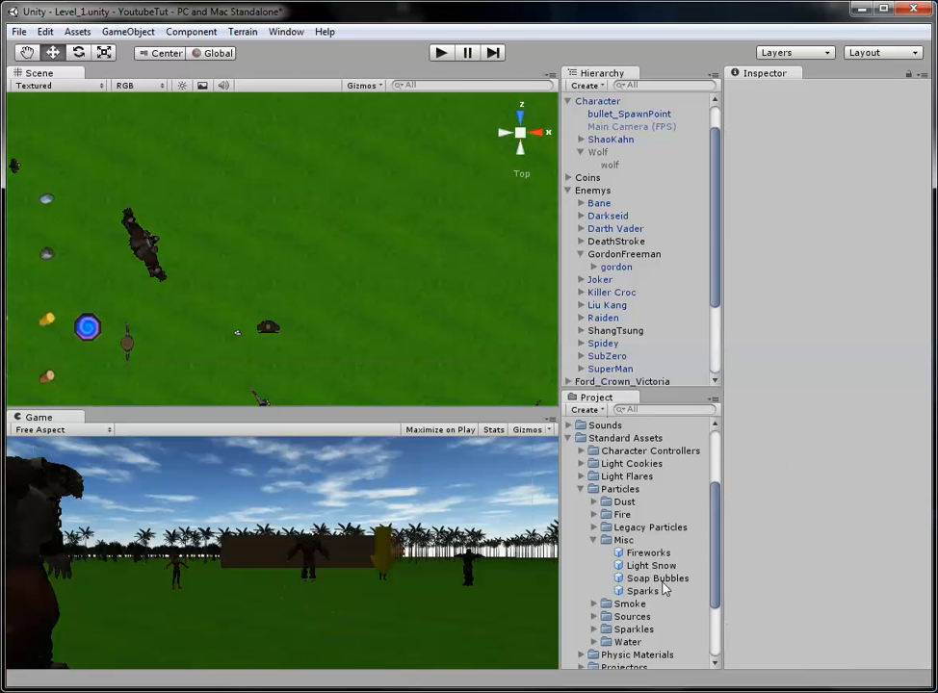
- Place the Soap Bubbles prefab from the Misc particles folder on the grass in front of the Character
drag(650, 583, 269, 205)
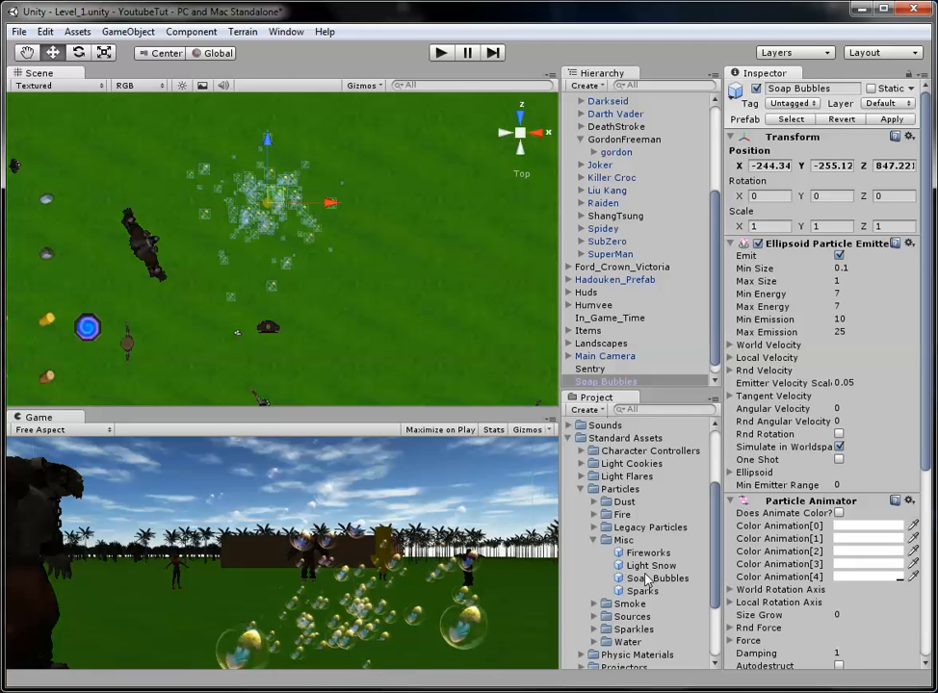
- Delete the Soap Bubbles object from the scene and collapse the Misc particles folder
click(601, 386)
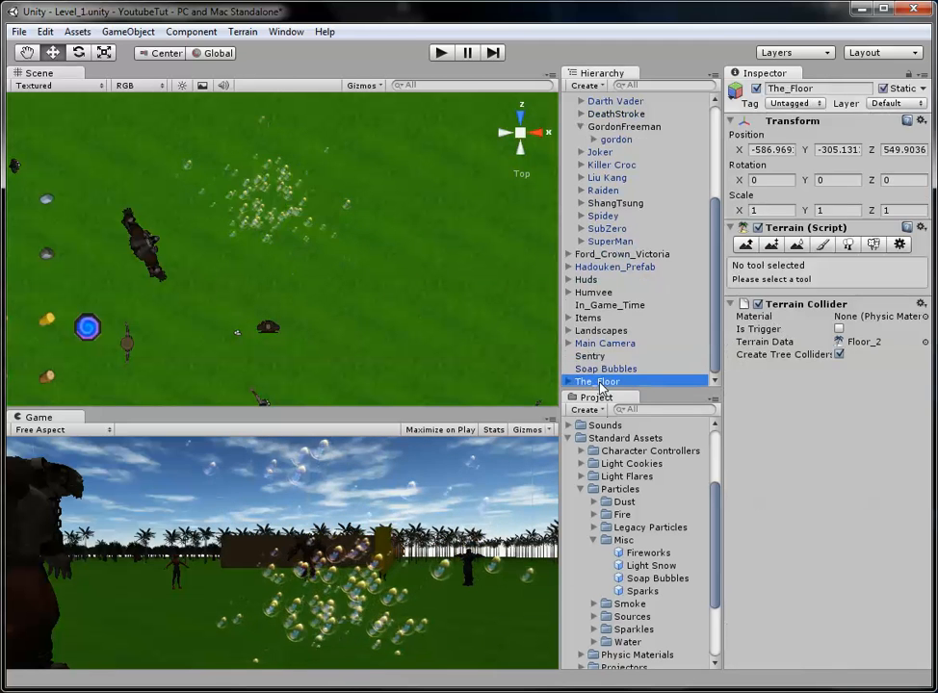
click(604, 369)
key(Delete)
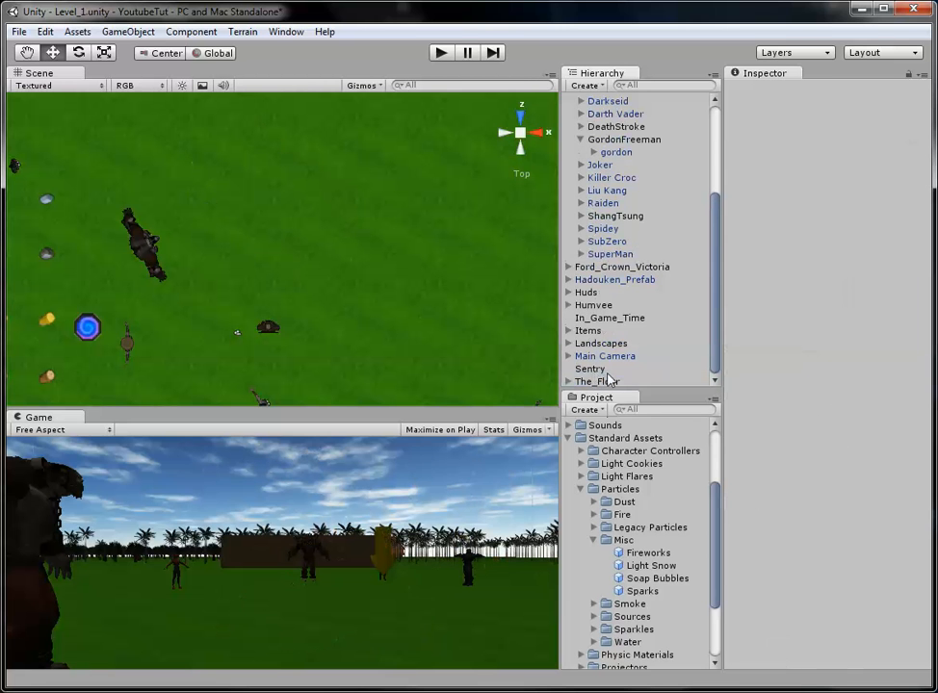
click(594, 540)
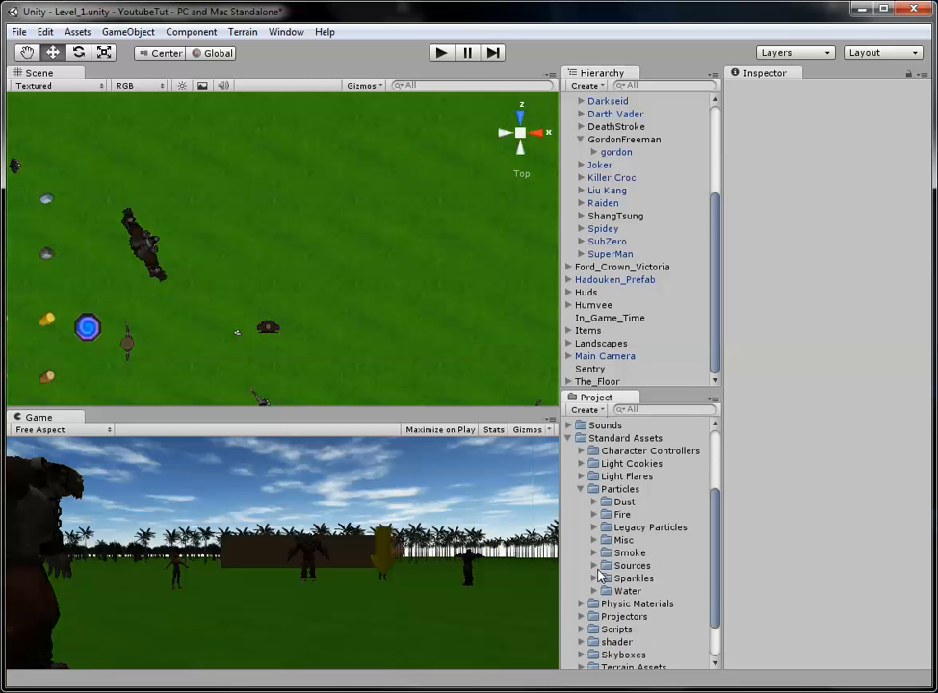
- Try the Sparkle Rising prefab from the Sparkles folder in front of the Character, delete it, and collapse the folder
click(594, 578)
drag(647, 591, 300, 276)
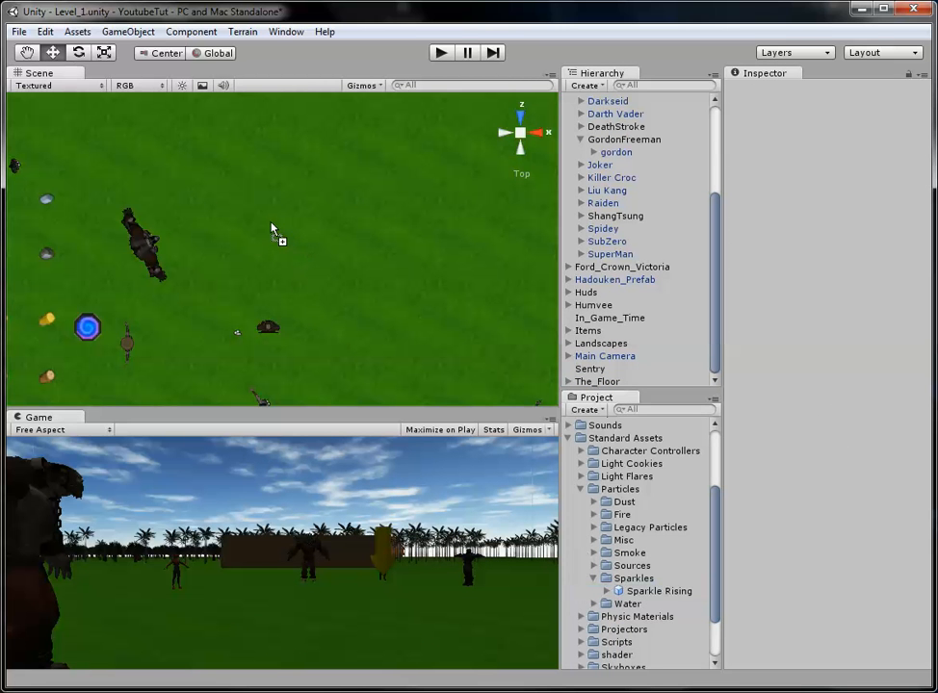
drag(277, 208, 280, 205)
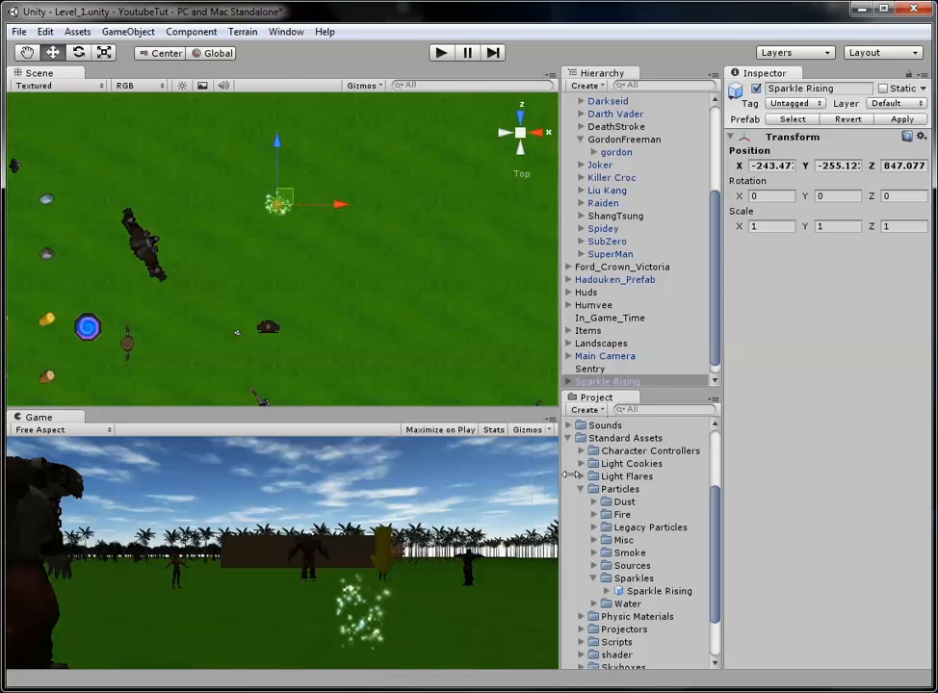
click(602, 382)
key(Delete)
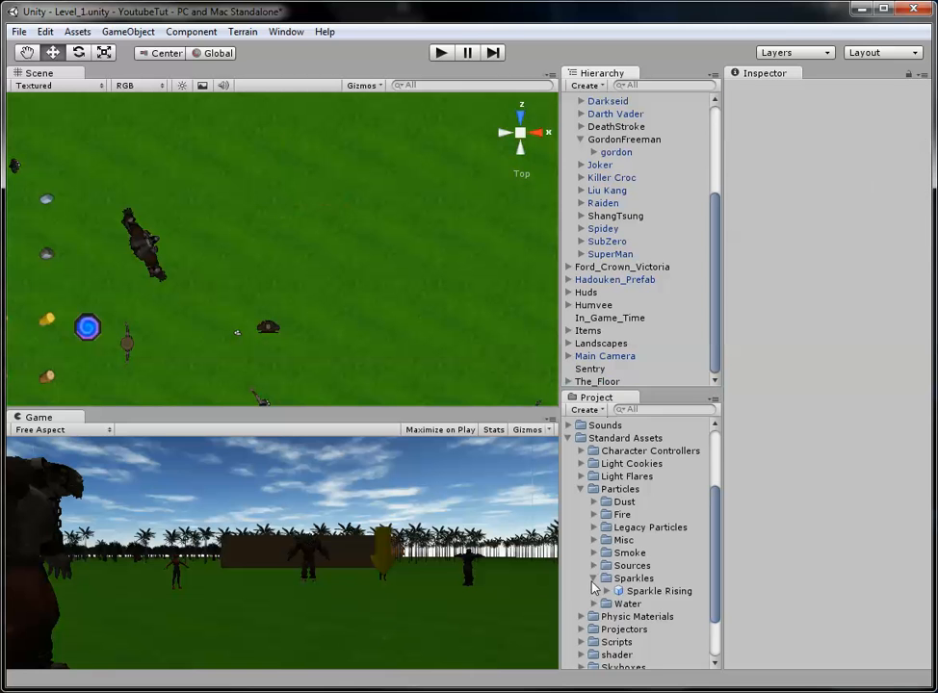
click(594, 579)
- Try the Fire1 prefab from the Fire particles folder on the grass, raise it above the ground in perspective view, and delete it
click(595, 515)
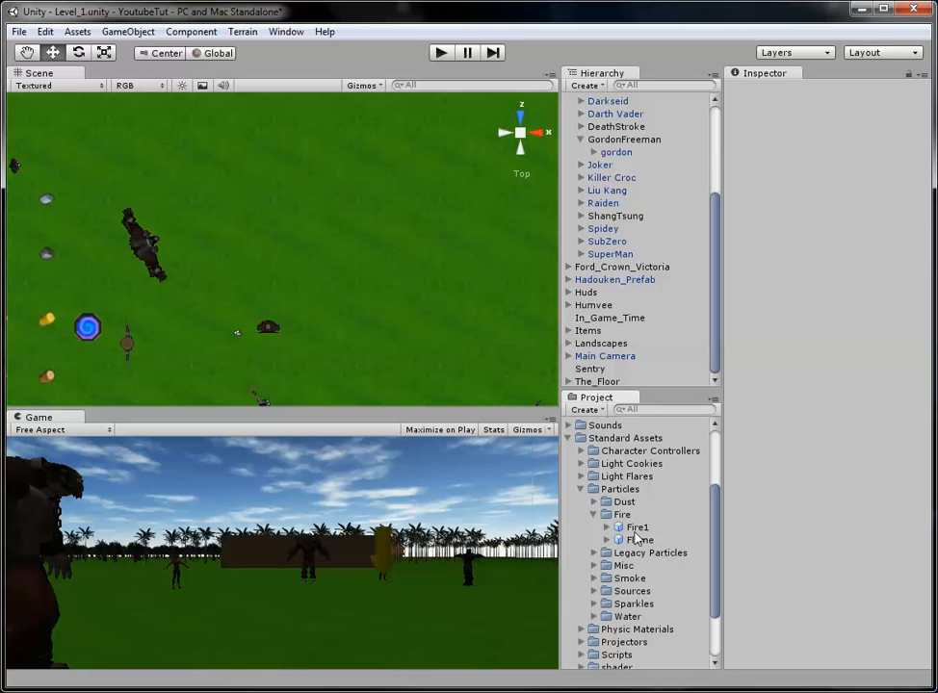
click(632, 539)
click(635, 527)
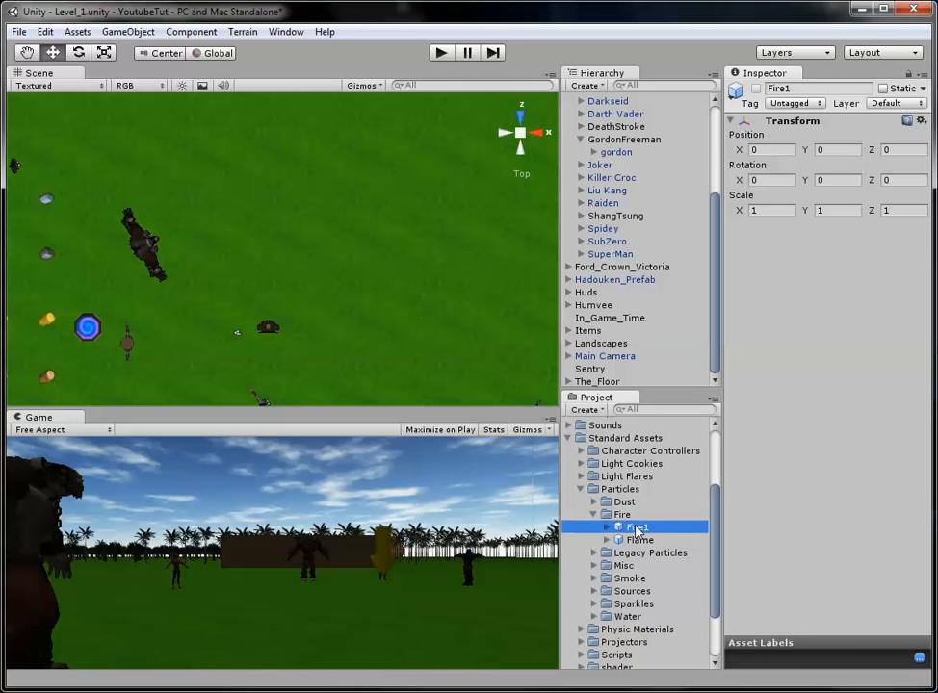
click(605, 516)
mouse_move(639, 517)
mouse_down()
mouse_move(628, 525)
mouse_move(390, 360)
mouse_move(251, 189)
mouse_move(275, 194)
mouse_up()
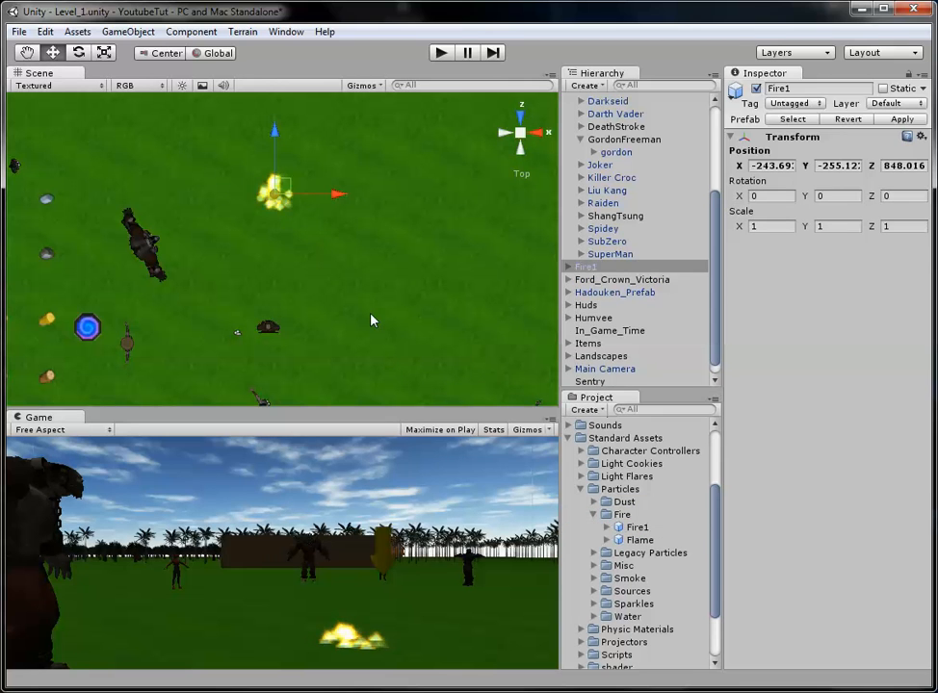
click(521, 134)
drag(334, 252, 335, 225)
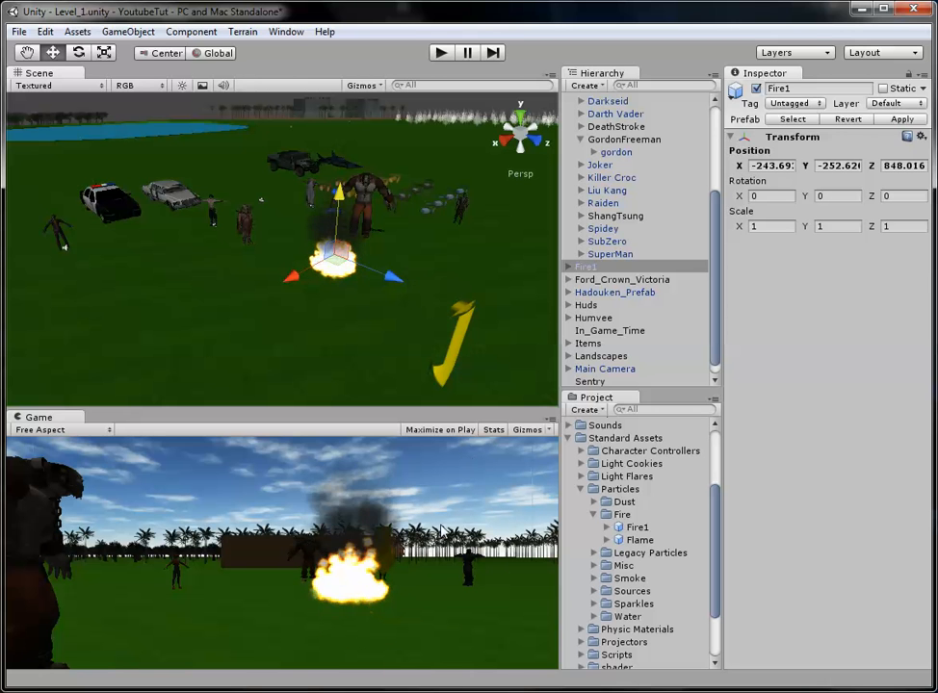
key(Delete)
- Try the Flame prefab from the Fire particles folder on the grass and delete it
drag(639, 541, 348, 308)
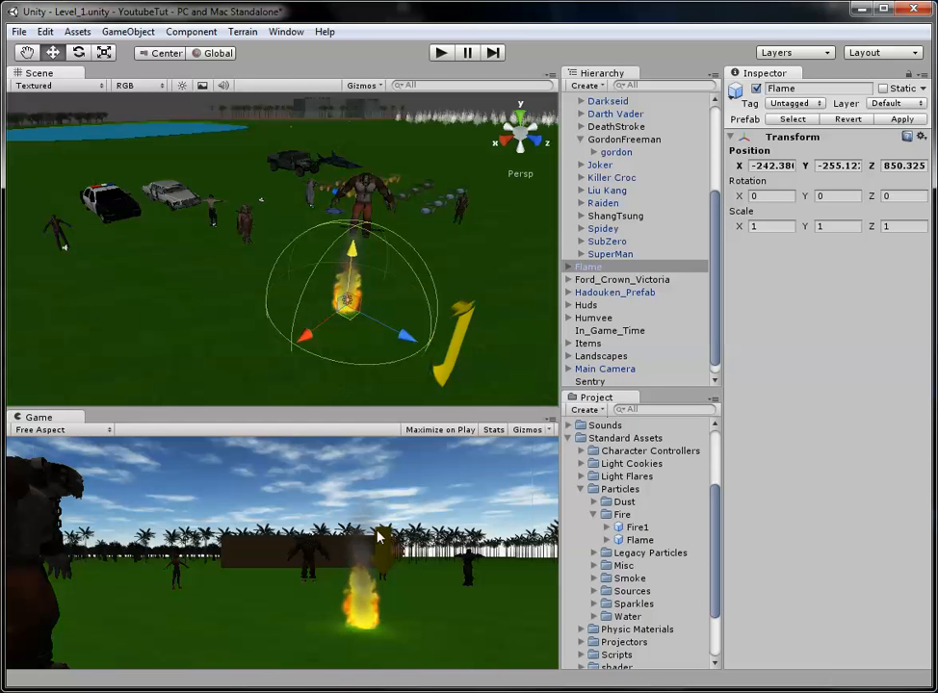
drag(405, 339, 414, 287)
click(589, 267)
key(Delete)
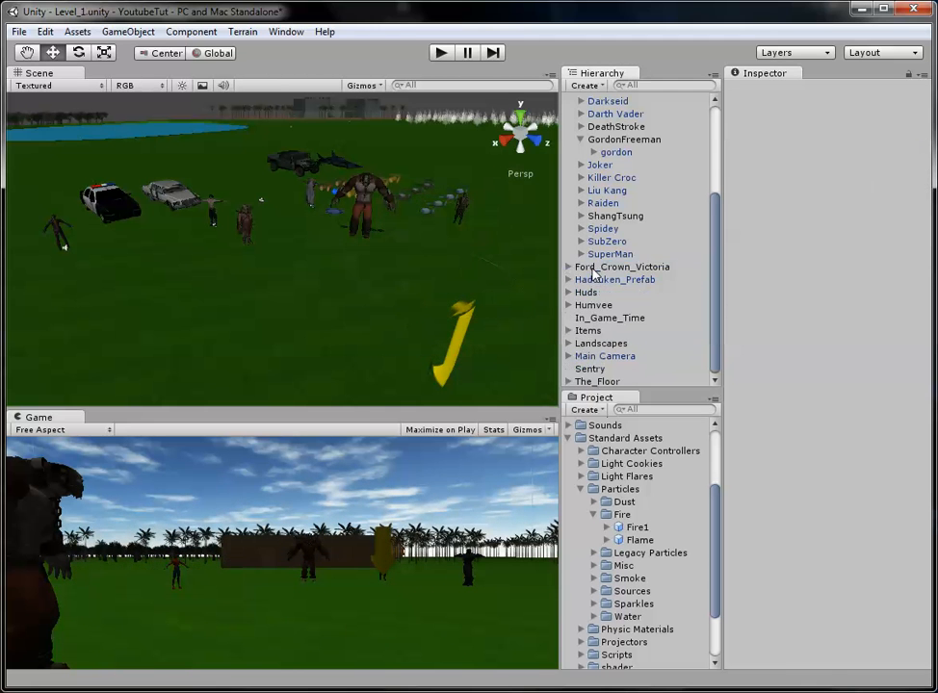
- Collapse the Enemys and Character groups in the scene hierarchy
scroll(579, 154, up, 4)
click(568, 227)
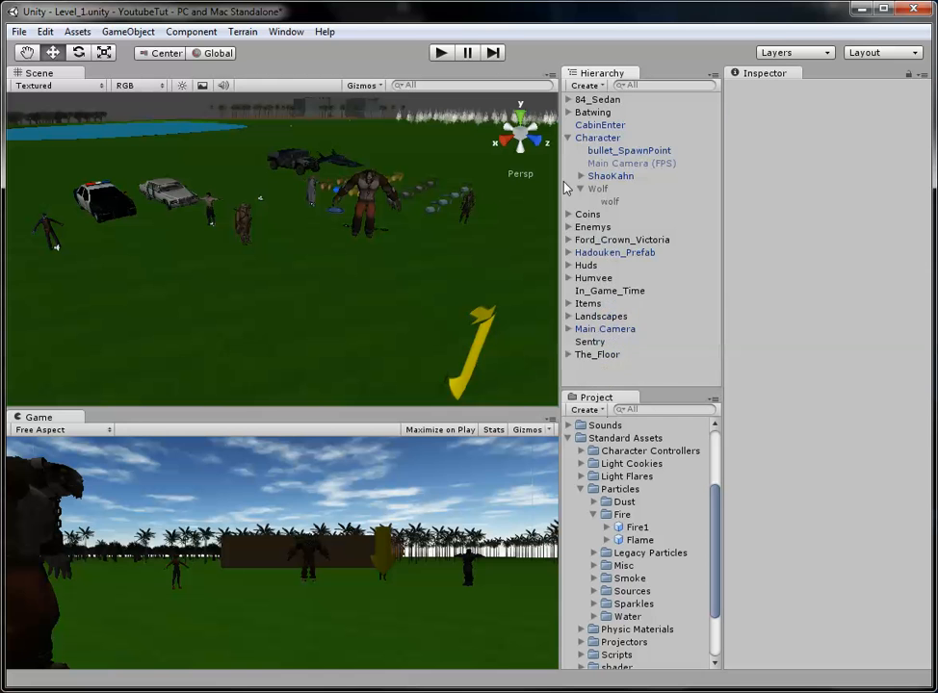
click(568, 137)
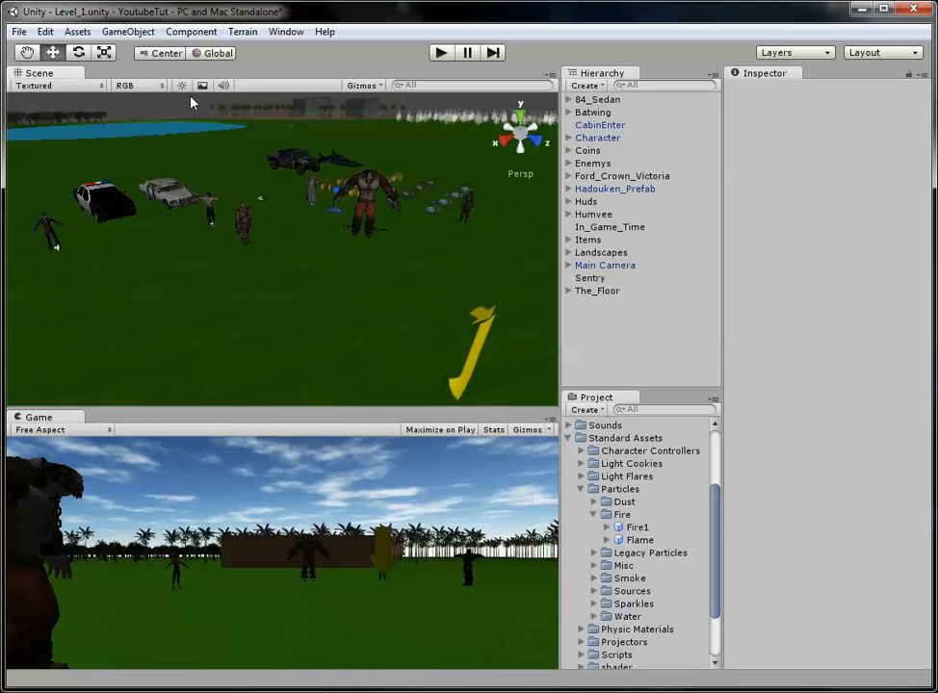
- Examine the parts of the Flame prefab: Smoke, InnerCore, OuterCore and Lightsource
click(607, 540)
click(638, 541)
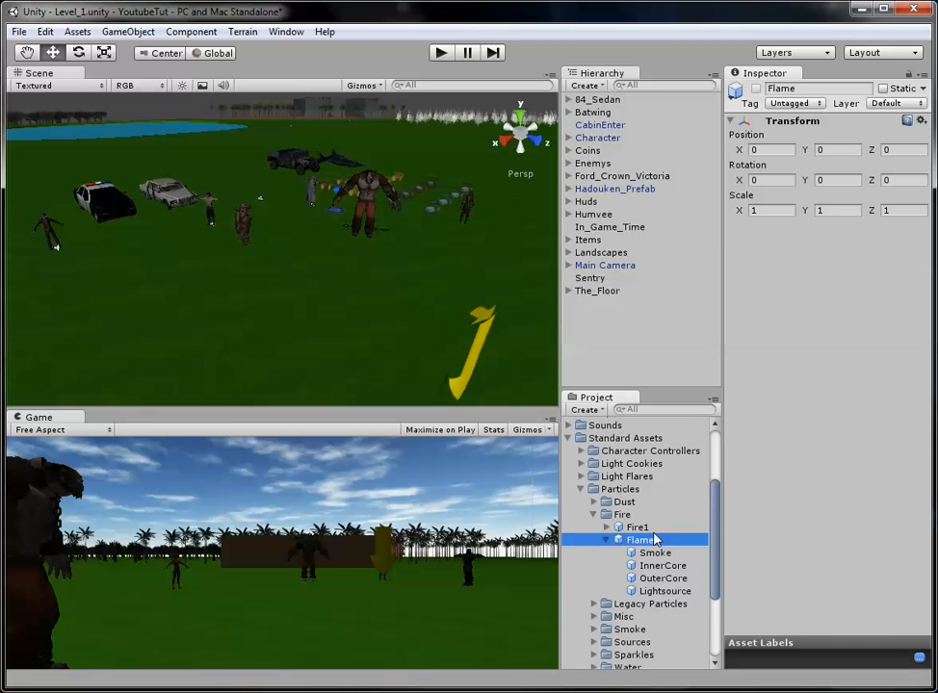
click(649, 553)
click(663, 565)
click(669, 606)
click(664, 591)
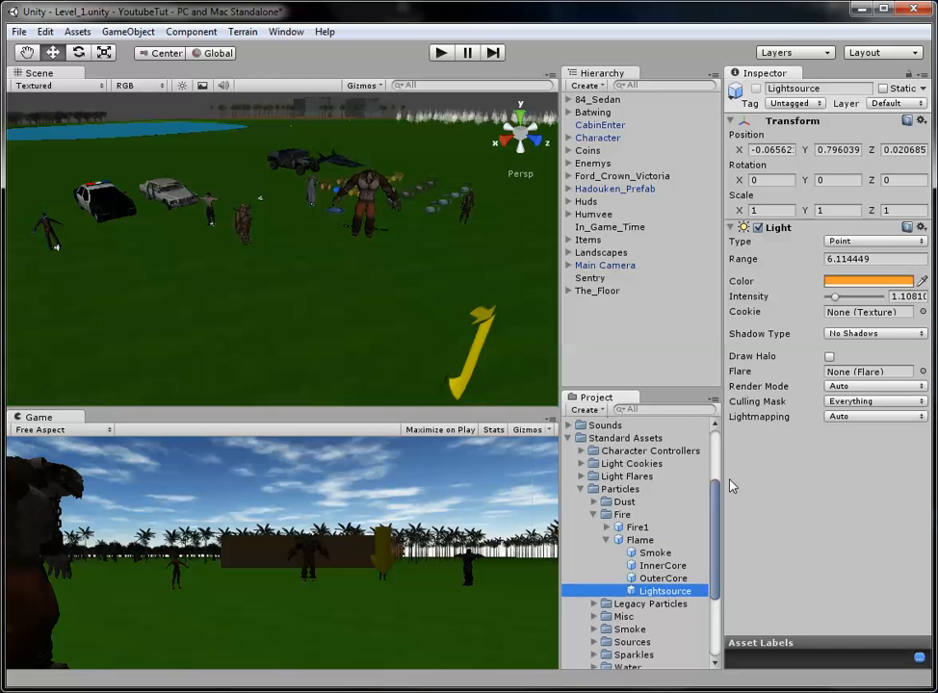
click(666, 579)
- Place the Fire1 prefab on the grass beside the yellow arrow and expand its asset in place of Flame's
drag(631, 537, 399, 306)
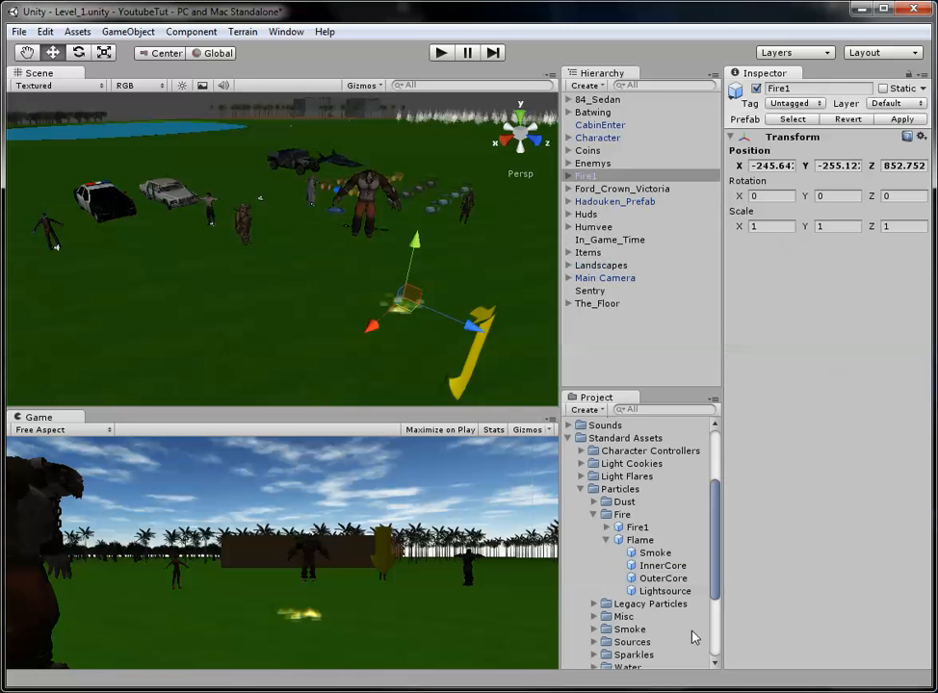
click(606, 540)
click(606, 528)
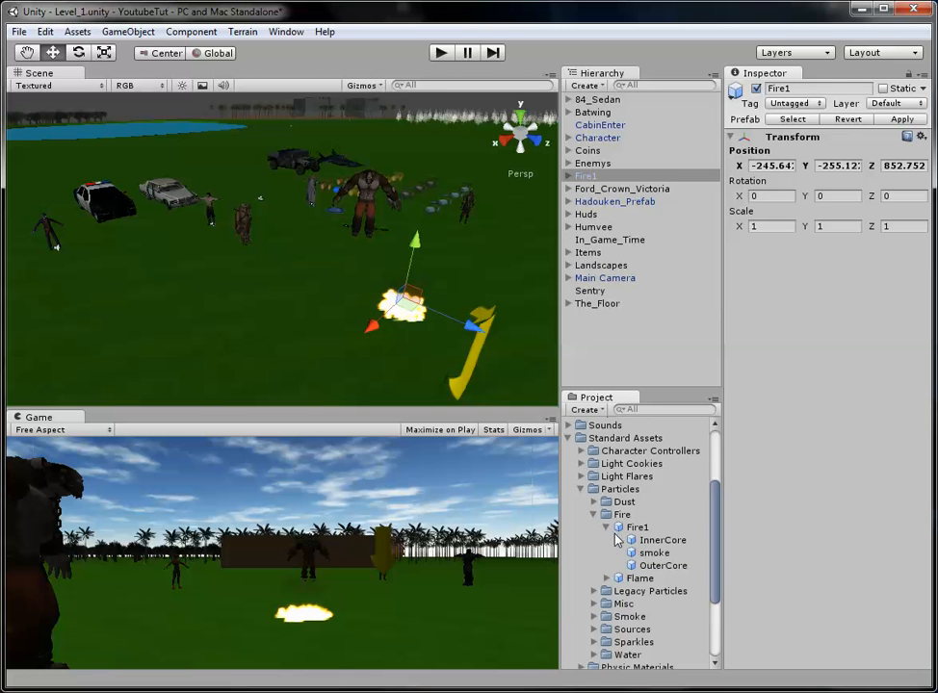
- Examine the particle settings of Fire1's OuterCore and smoke parts and view the placed fire up close
click(665, 566)
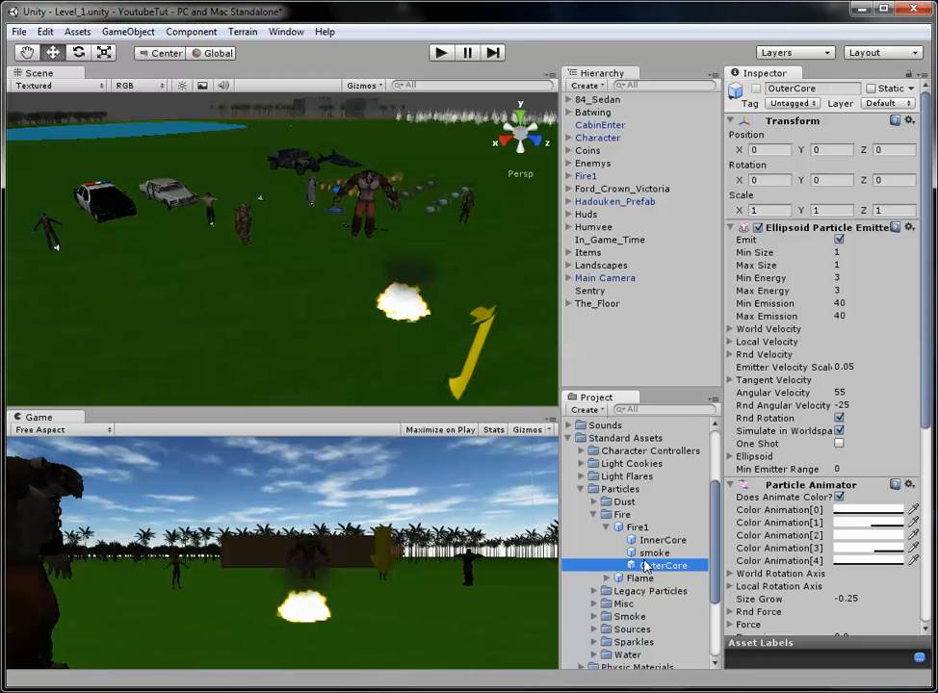
scroll(857, 514, down, 6)
scroll(858, 514, up, 6)
click(660, 555)
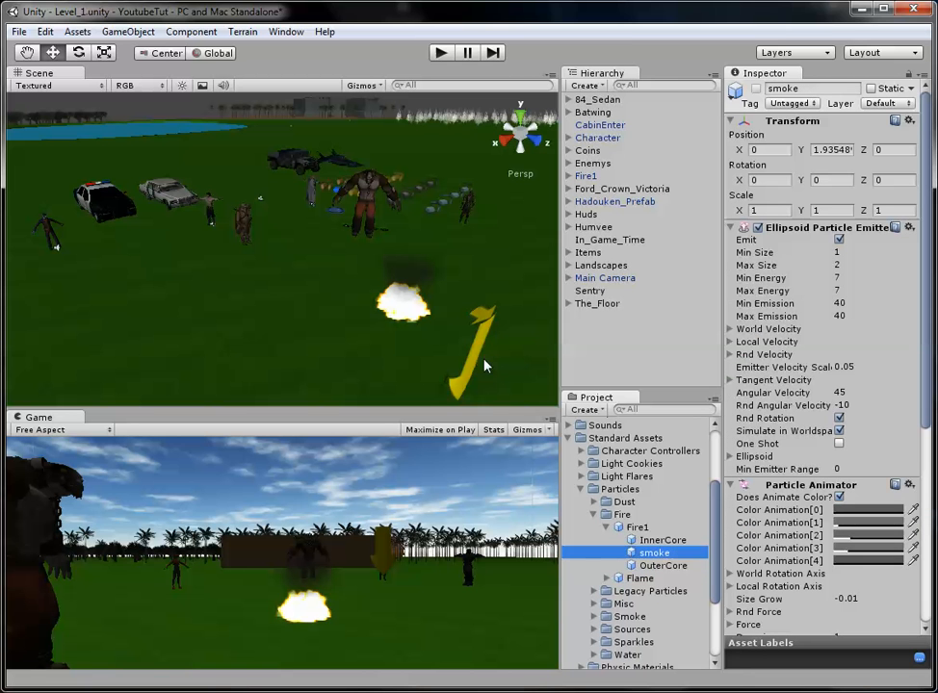
key(w)
right_drag(472, 322, 501, 293)
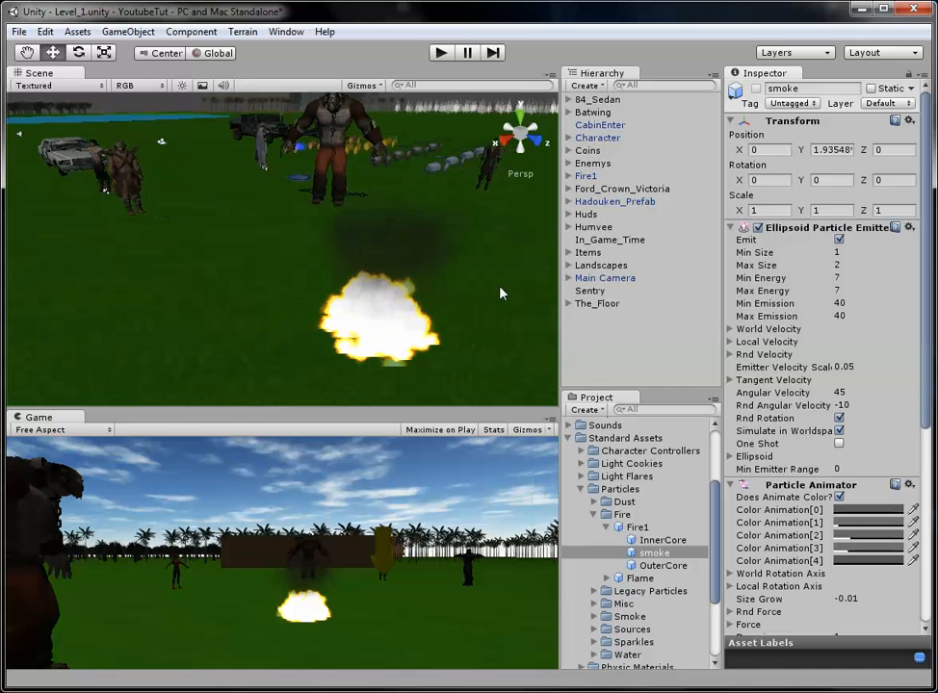
- Expand the placed Fire1, shift its OuterCore along Z to about -6.3, and deactivate it
click(582, 176)
click(569, 176)
click(604, 213)
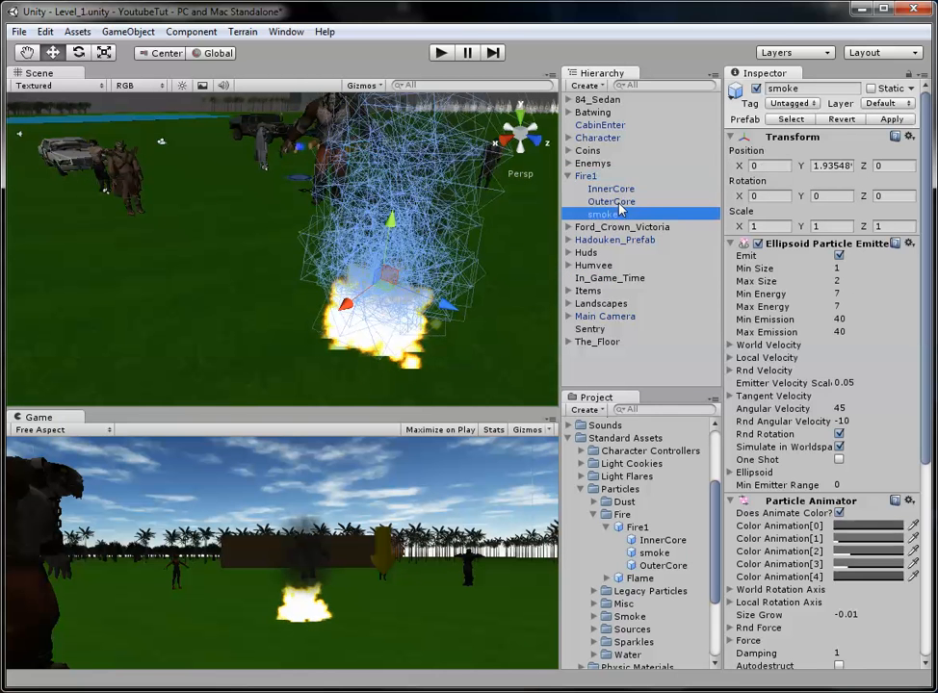
click(618, 202)
drag(435, 355, 264, 296)
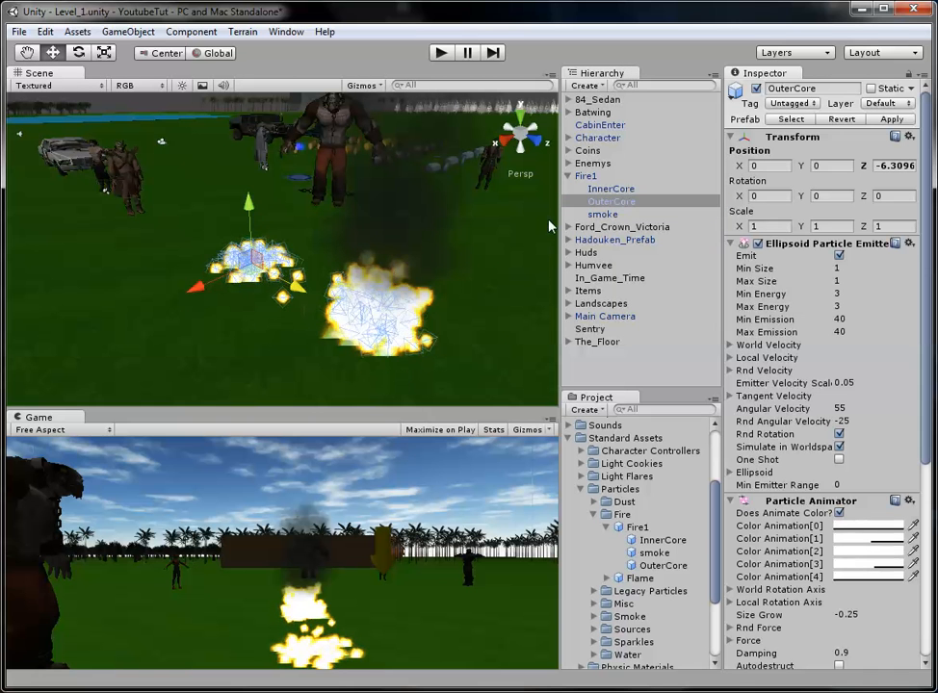
click(756, 88)
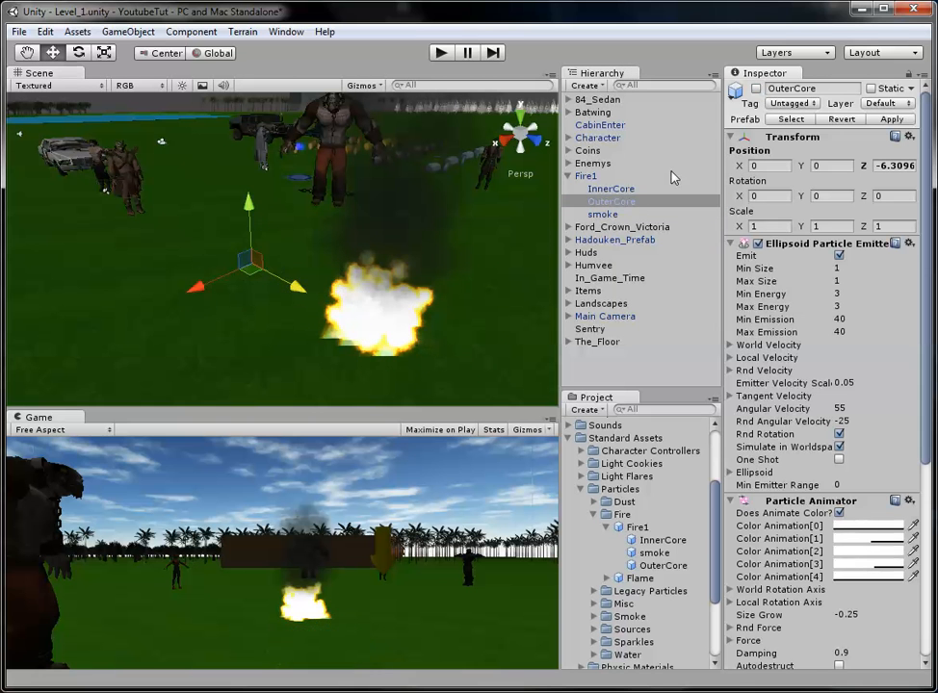
- Shift Fire1's InnerCore along Z to about -5, deactivate it, and select the remaining smoke part
click(618, 190)
drag(436, 360, 306, 308)
click(756, 89)
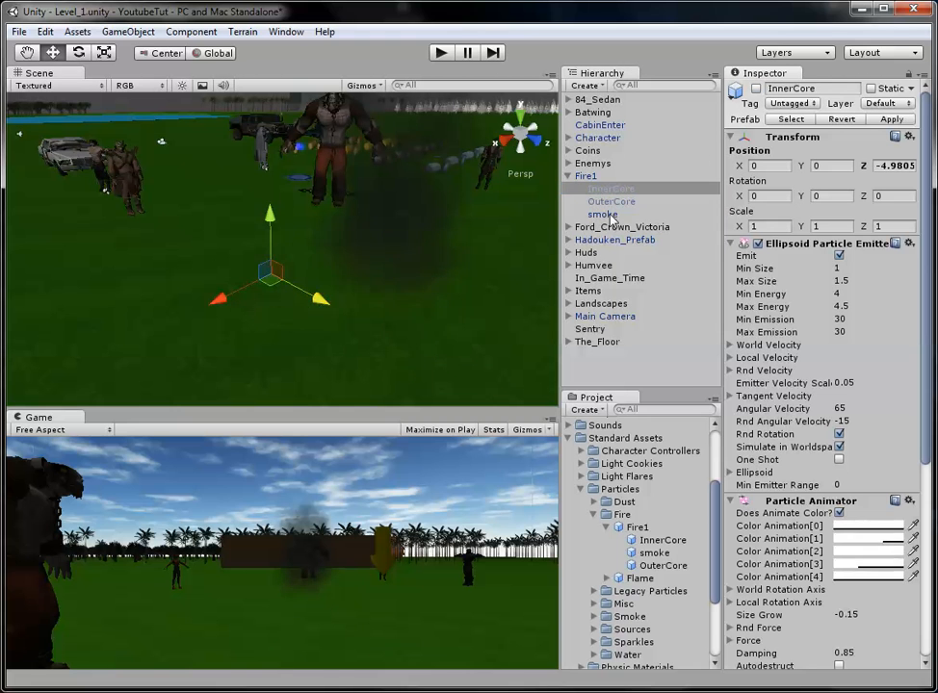
click(607, 215)
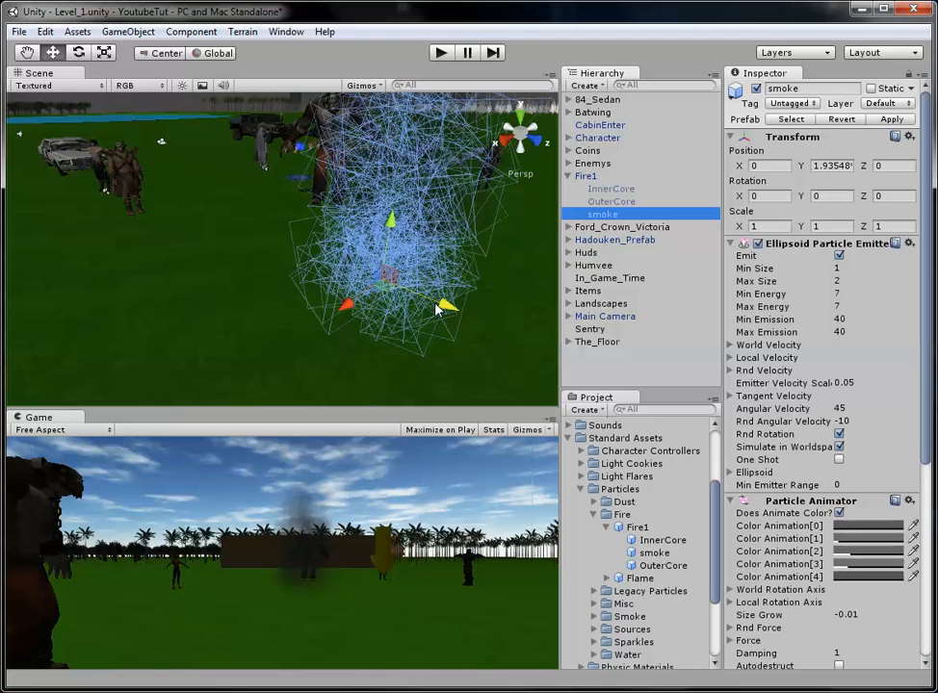
- Undo the moves and deactivations of Fire1's InnerCore and OuterCore
key(ctrl+z)
key(ctrl+z)
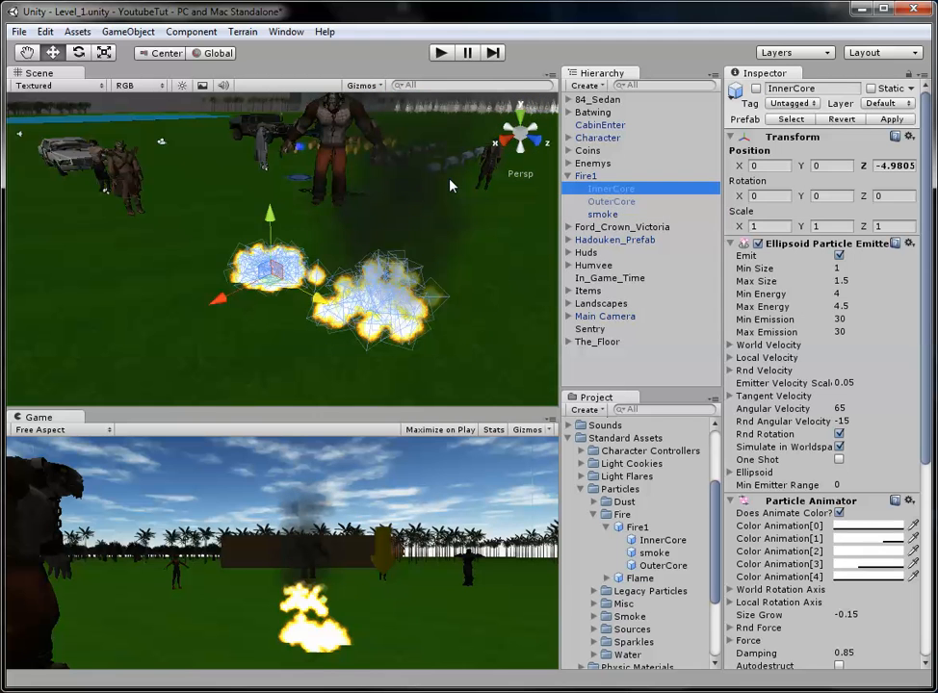
key(ctrl+z)
key(ctrl+z)
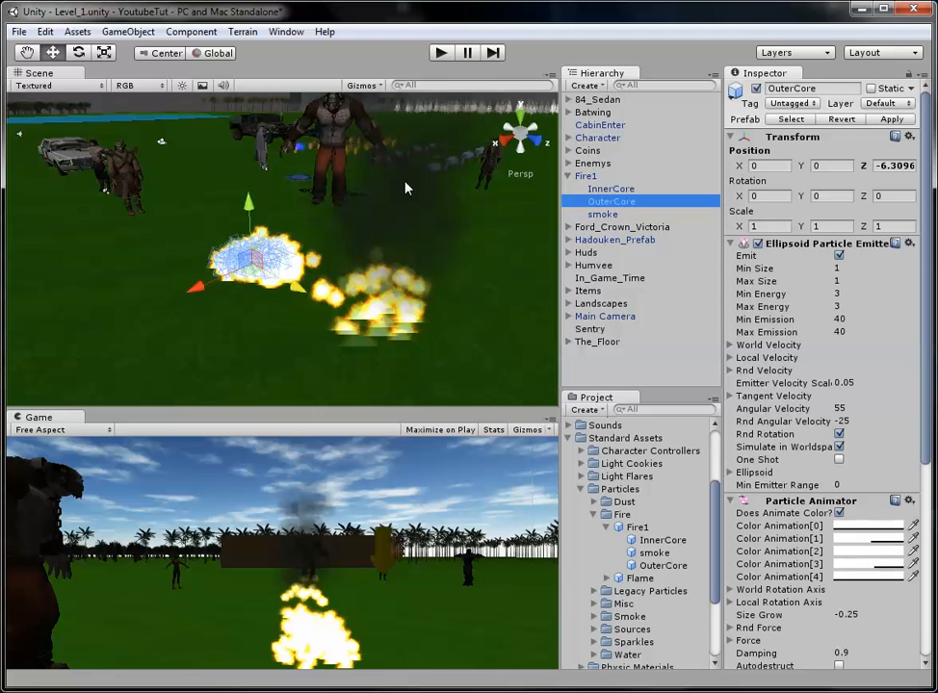
key(ctrl+z)
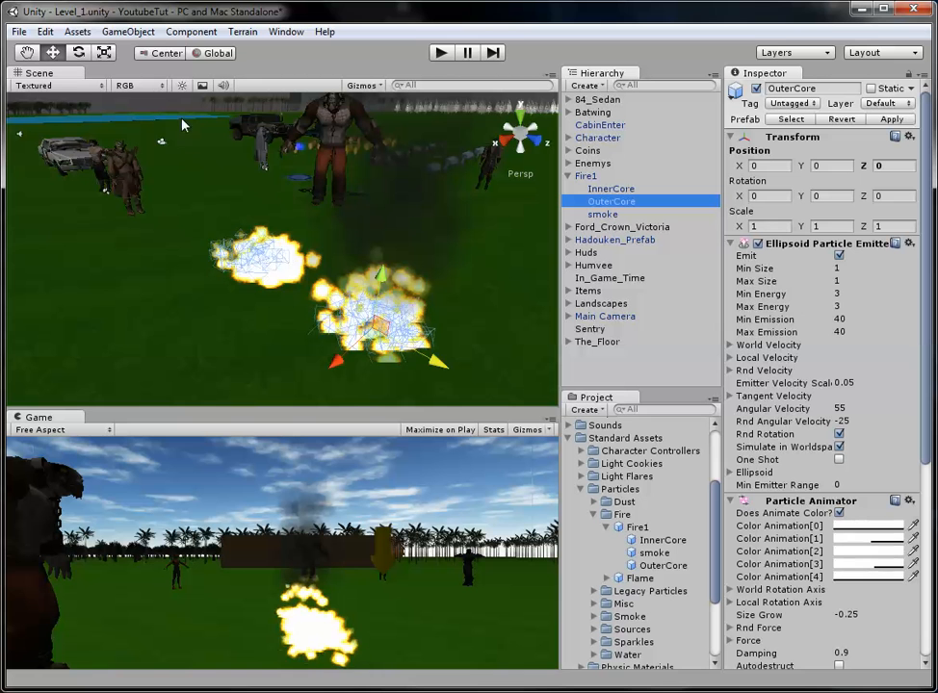
key(ctrl+z)
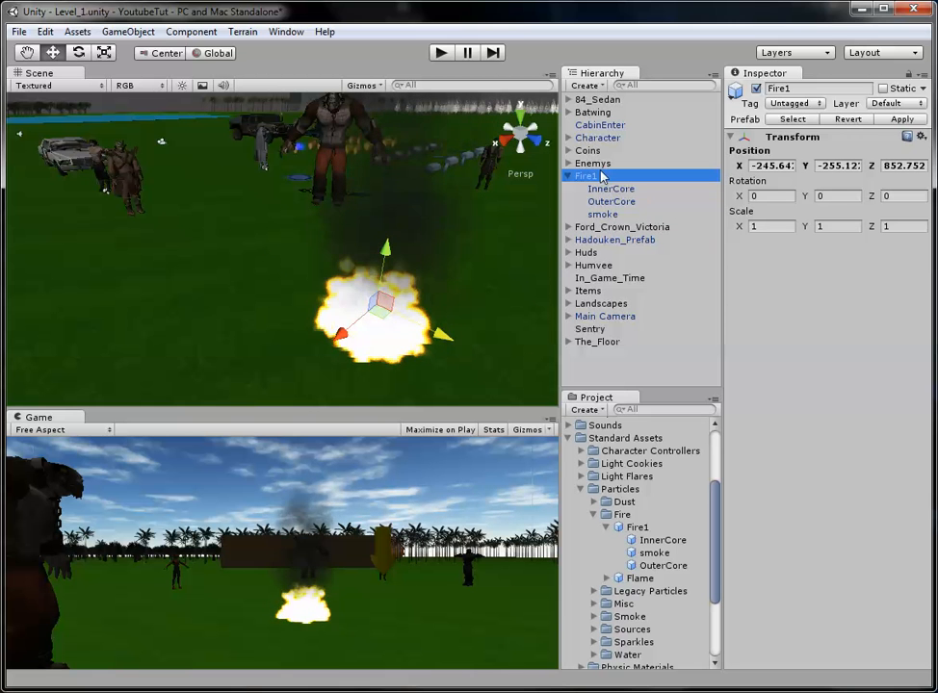
- Delete Fire1 from the scene and collapse the Fire, Particles and Standard Assets folders
key(Delete)
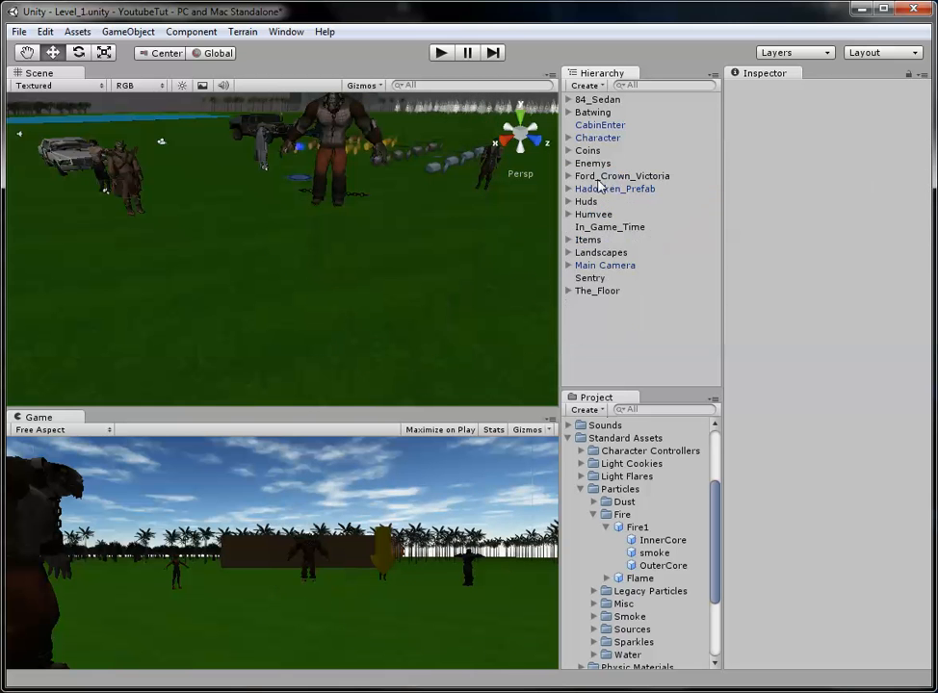
click(596, 515)
click(581, 489)
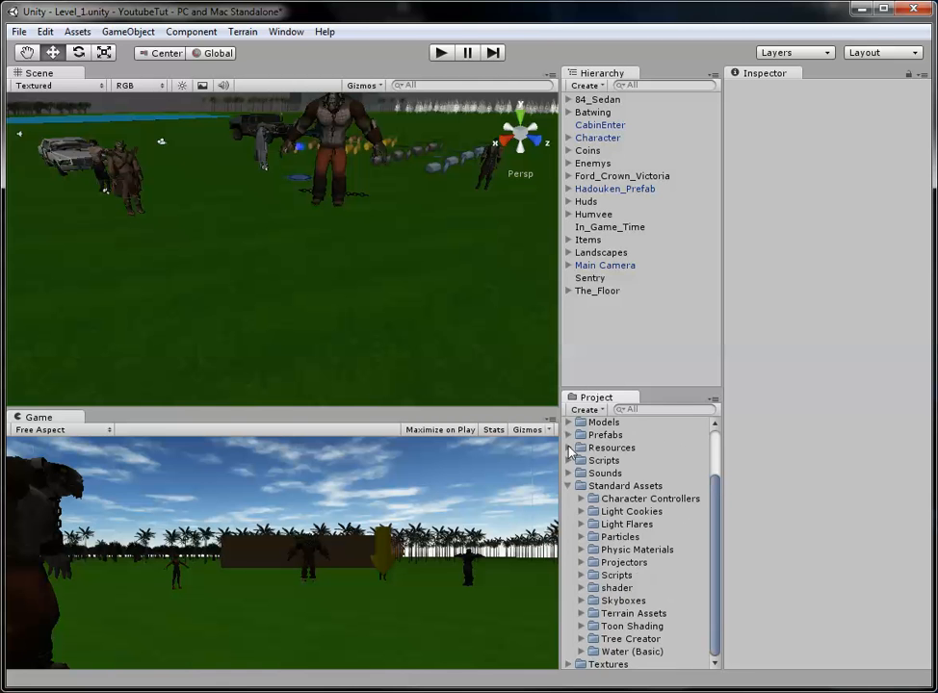
click(569, 495)
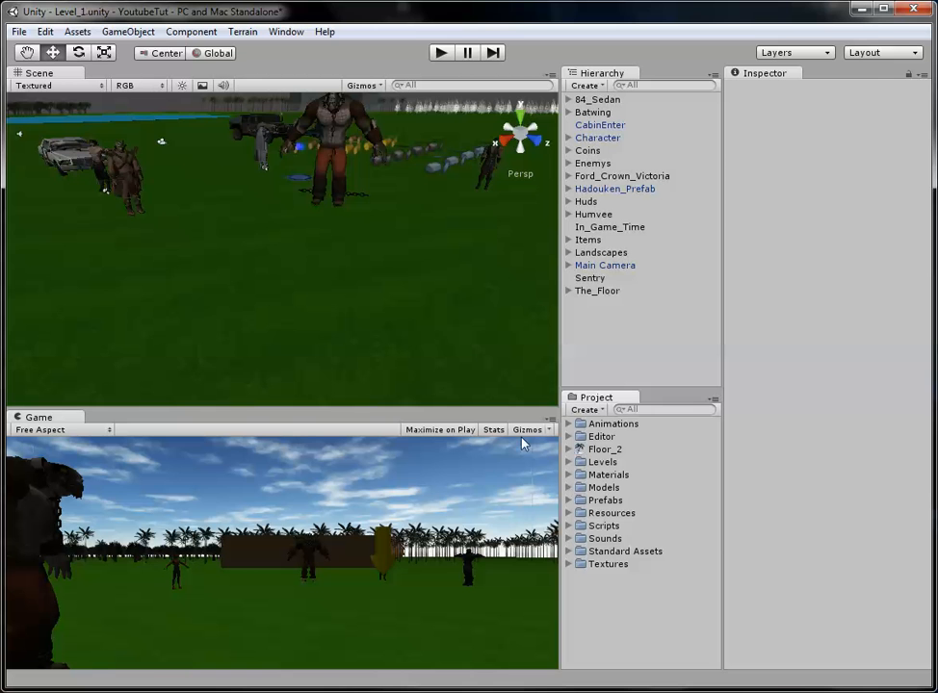
- Create an empty game object at the Character's location and name it SmokeParticals
double_click(597, 138)
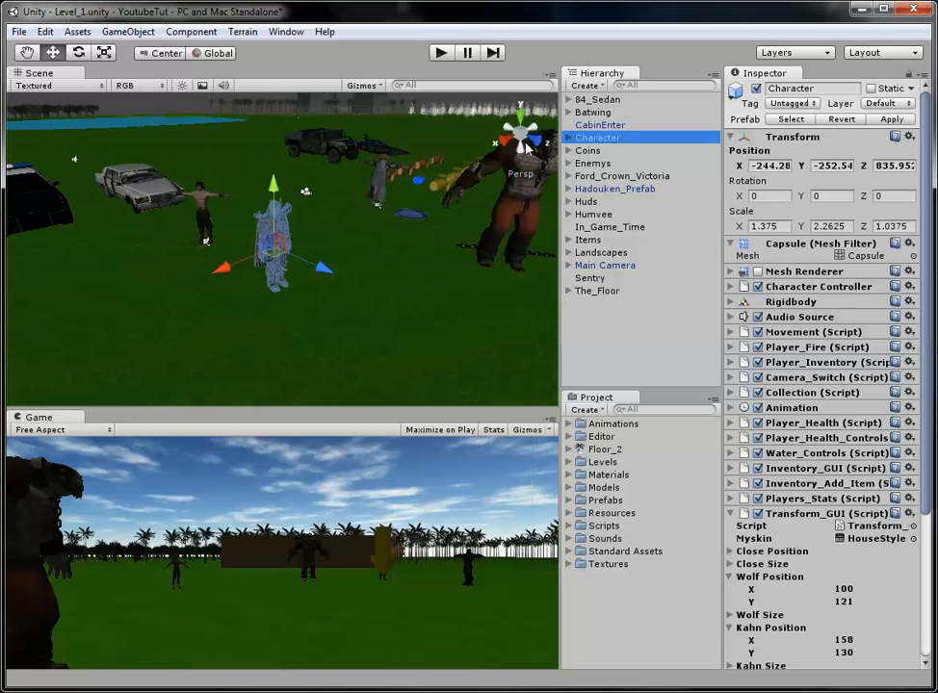
click(128, 30)
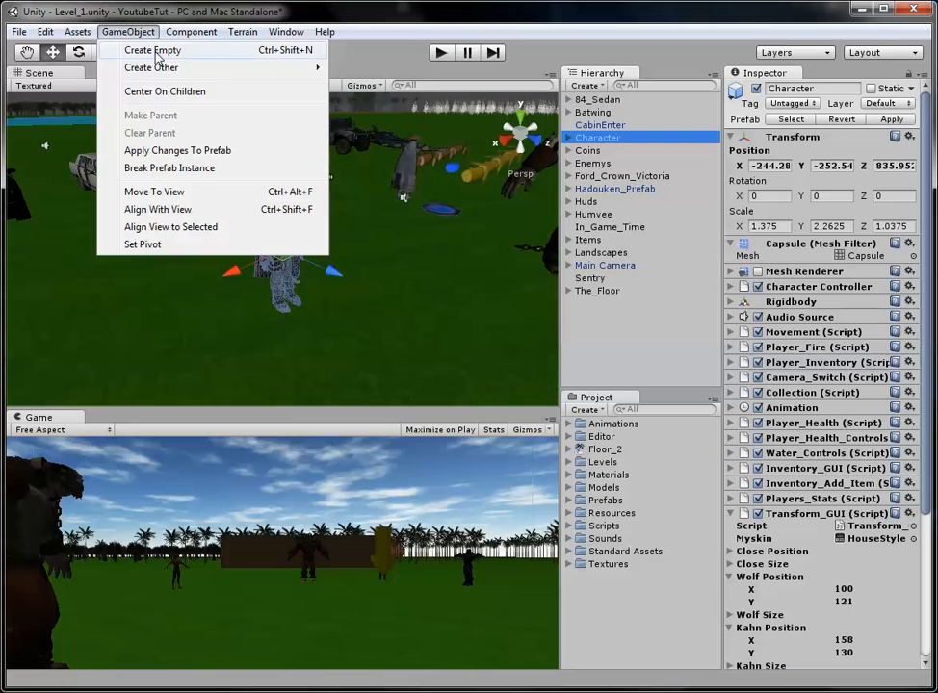
click(153, 50)
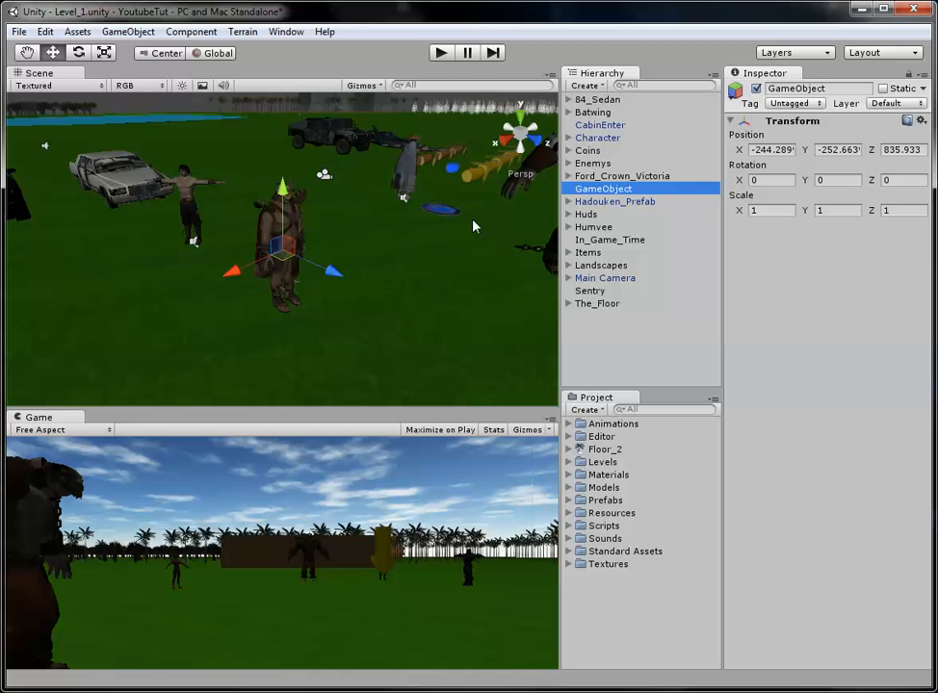
drag(826, 89, 607, 96)
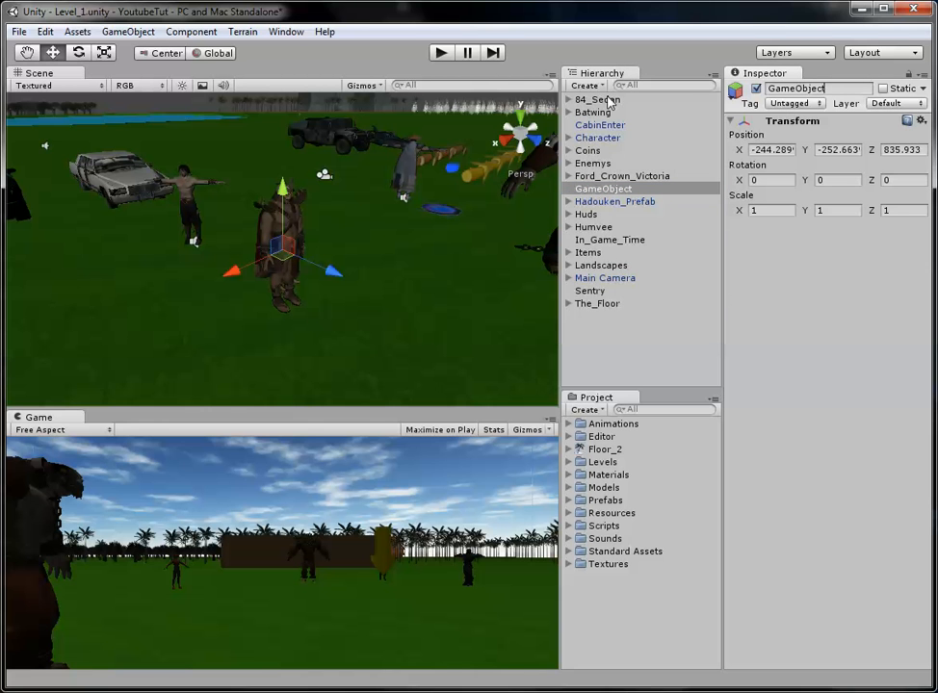
key(ctrl+a)
text(SM)
text(okeP)
text(articals)
key(Return)
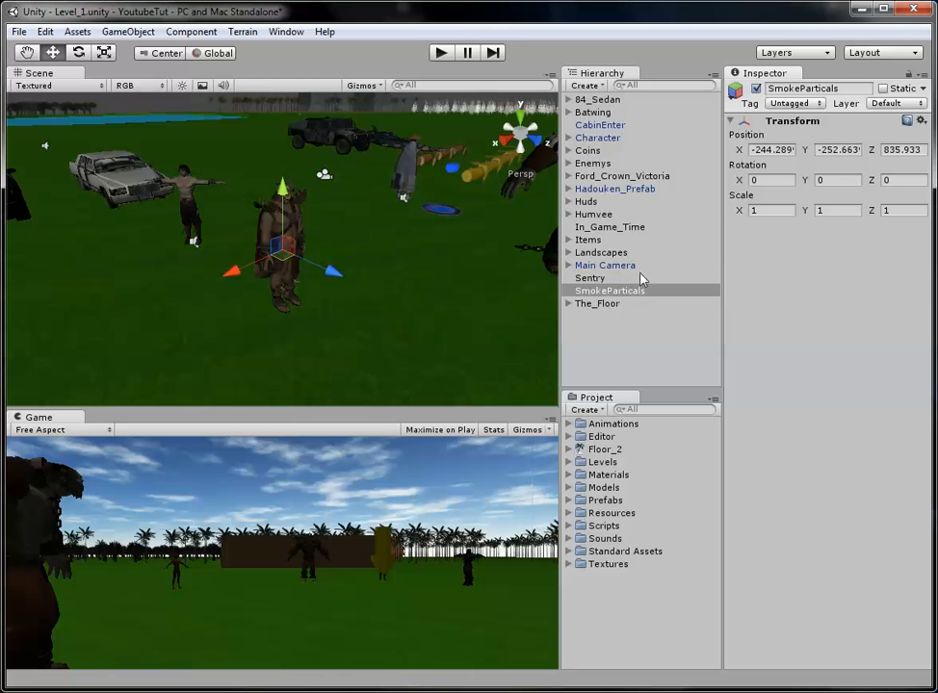
- Make SmokeParticals a child of Character, then expand Character and select SmokeParticals
drag(617, 291, 599, 137)
click(519, 113)
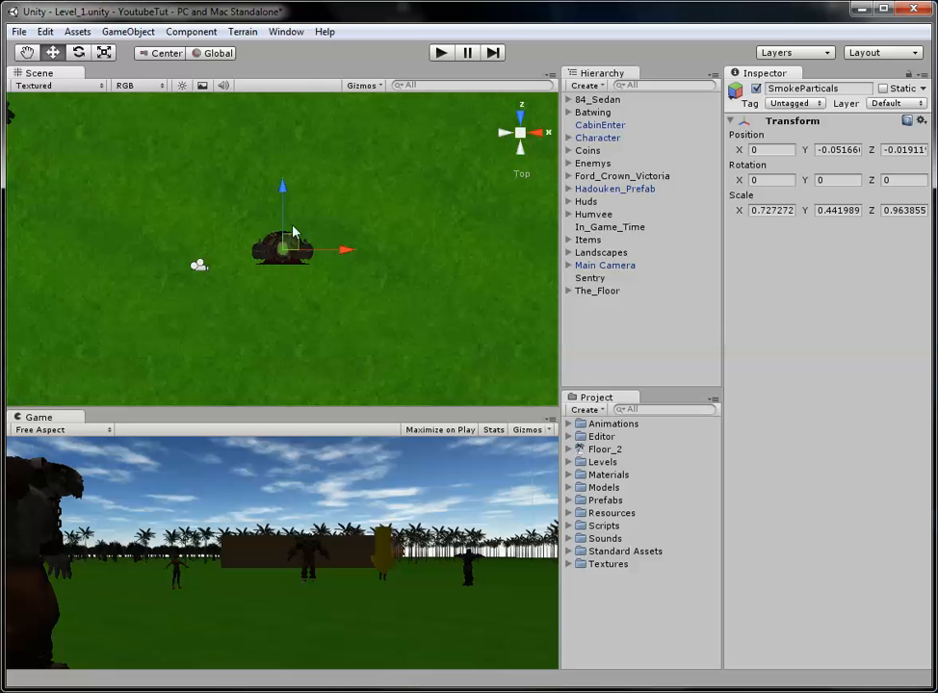
click(522, 133)
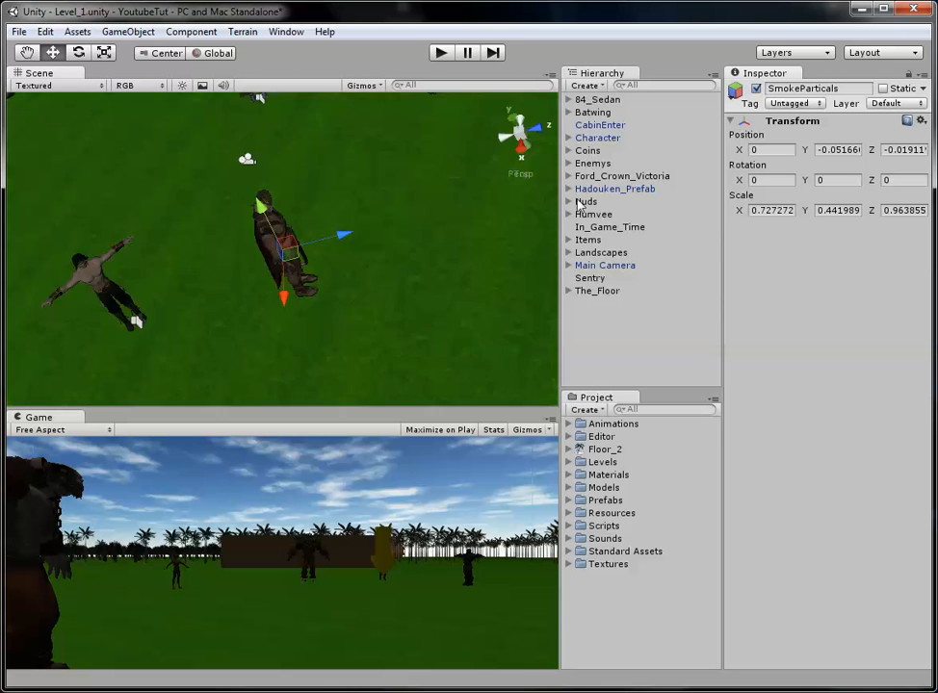
click(569, 138)
click(601, 192)
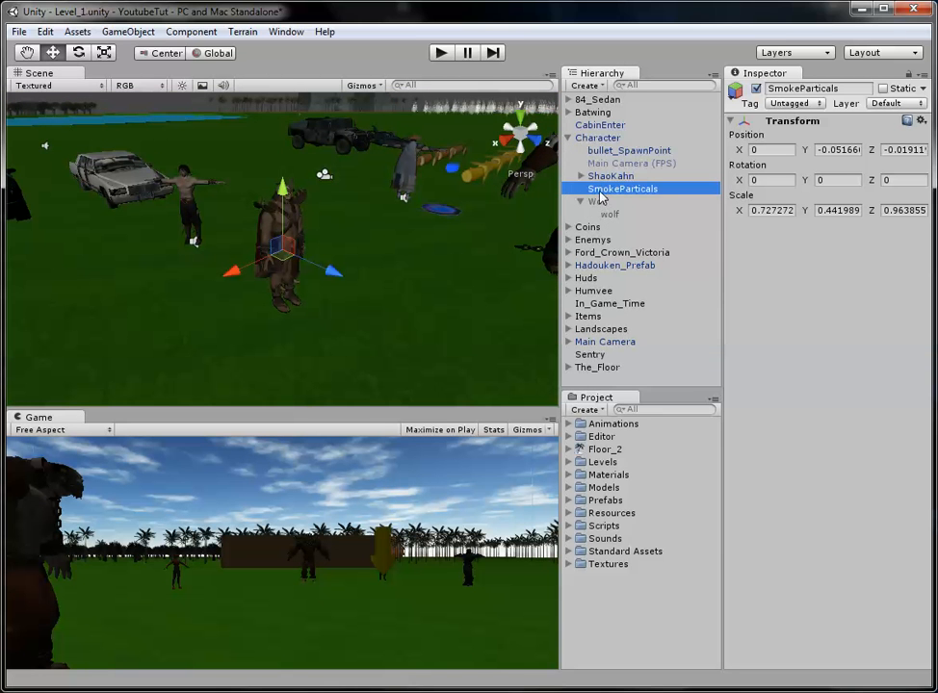
- Add a legacy Ellipsoid Particle Emitter component to SmokeParticals
click(189, 33)
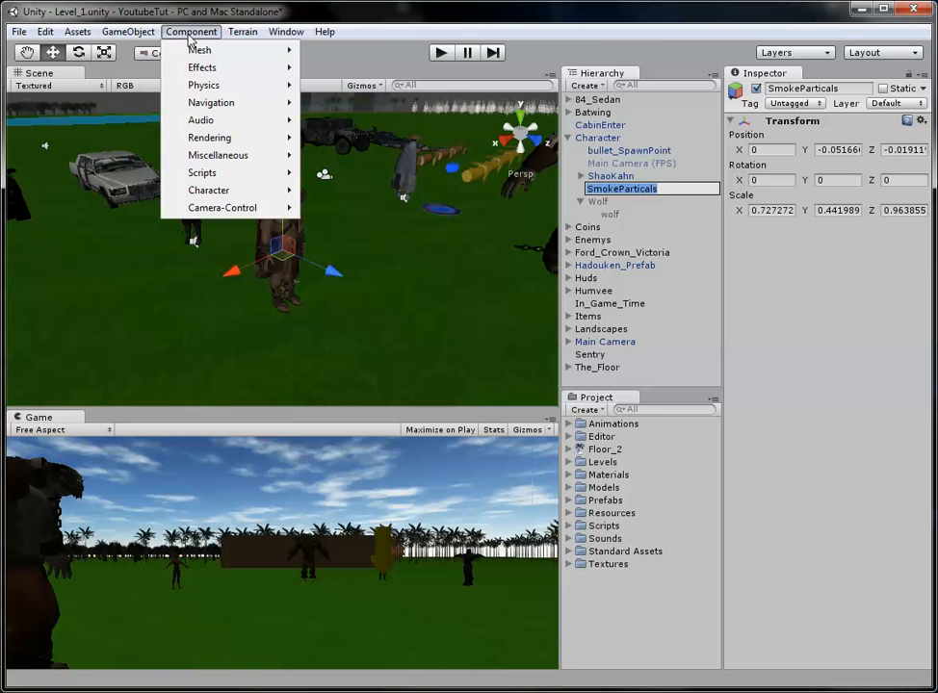
mouse_move(210, 73)
mouse_move(395, 176)
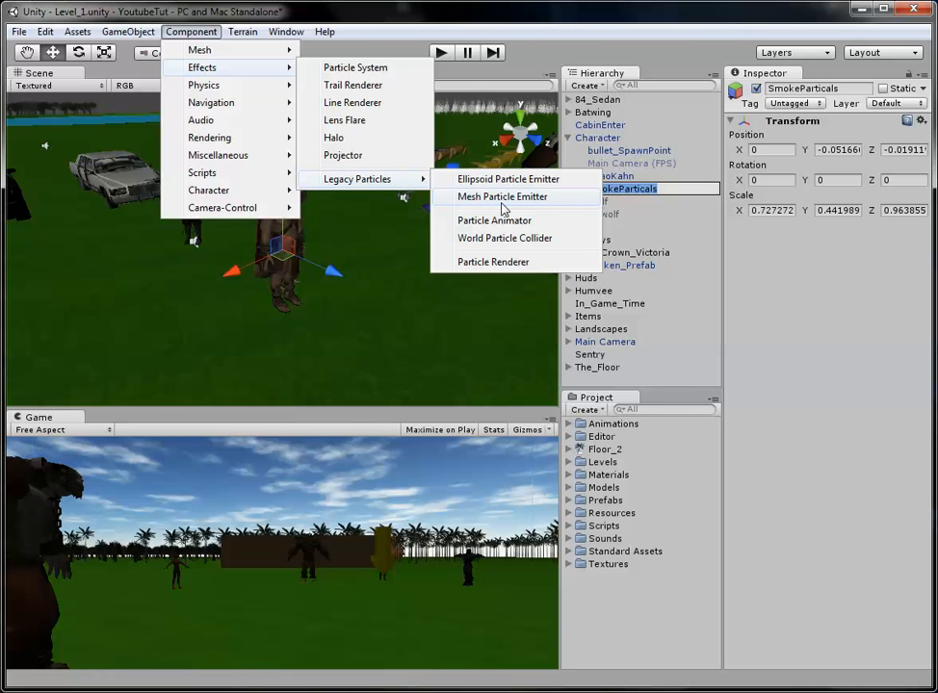
drag(493, 181, 493, 187)
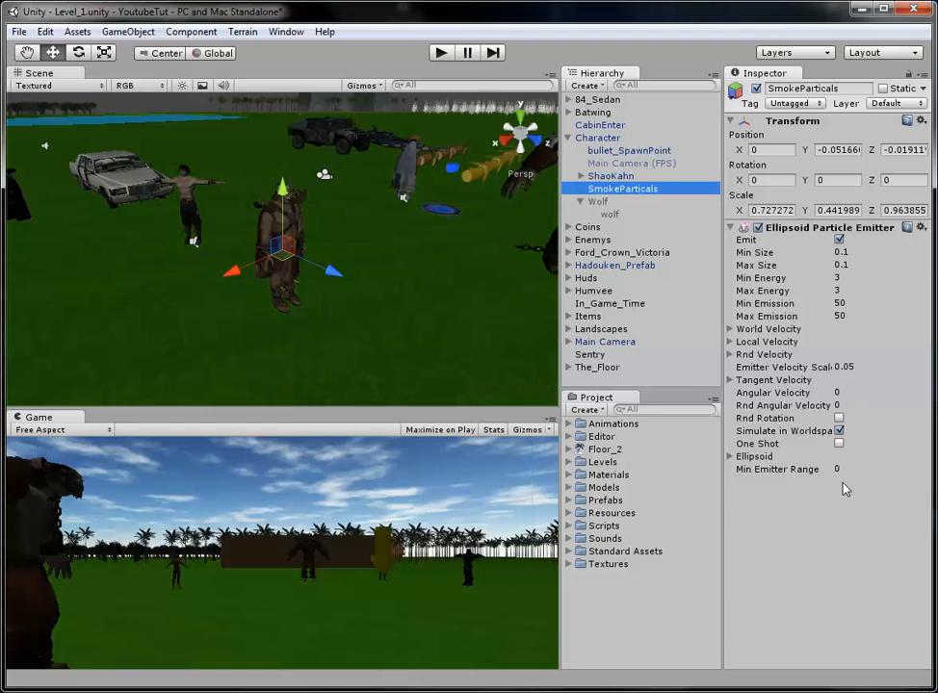
- Add the legacy Particle Animator and Particle Renderer components to SmokeParticals
click(193, 32)
mouse_move(241, 67)
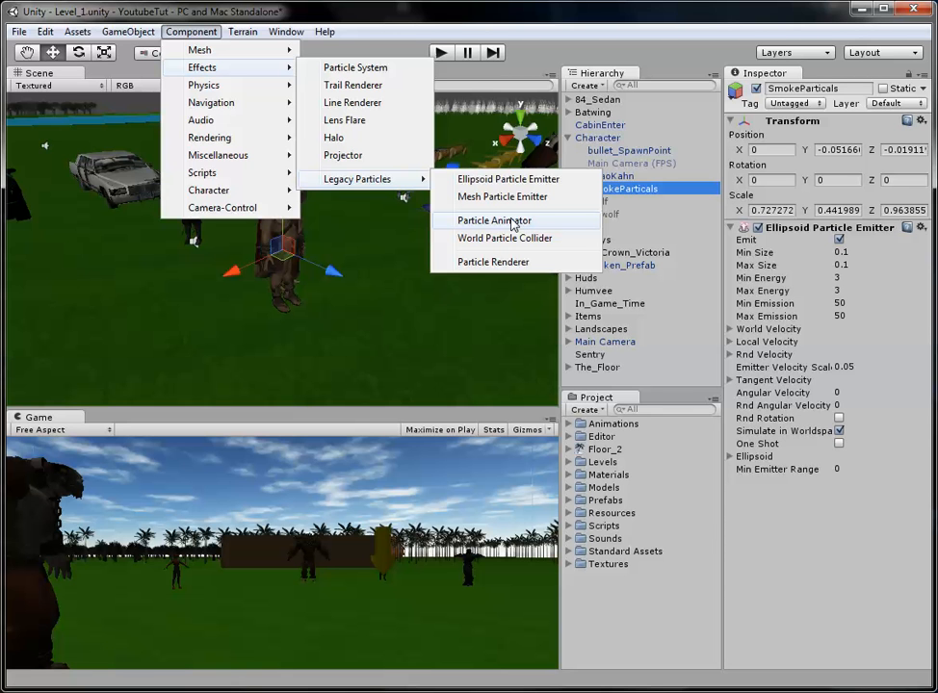
click(512, 222)
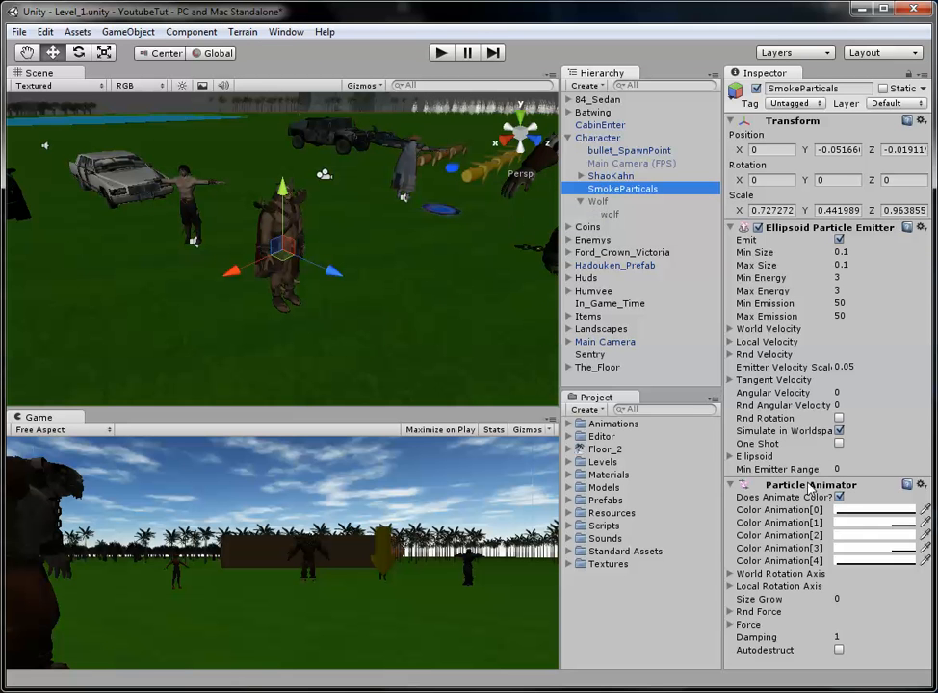
click(190, 35)
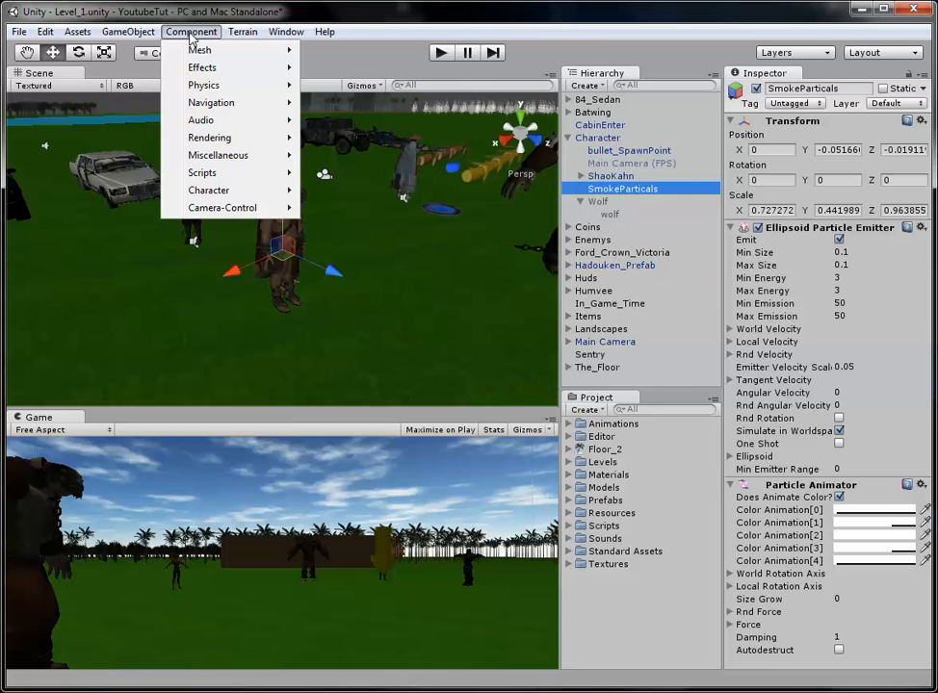
mouse_move(204, 67)
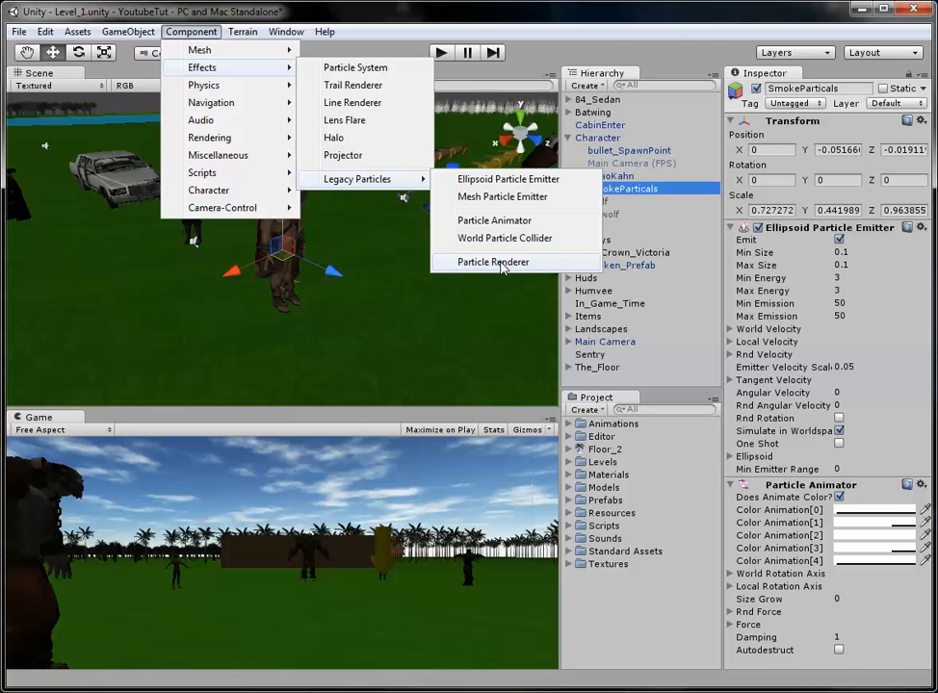
click(500, 262)
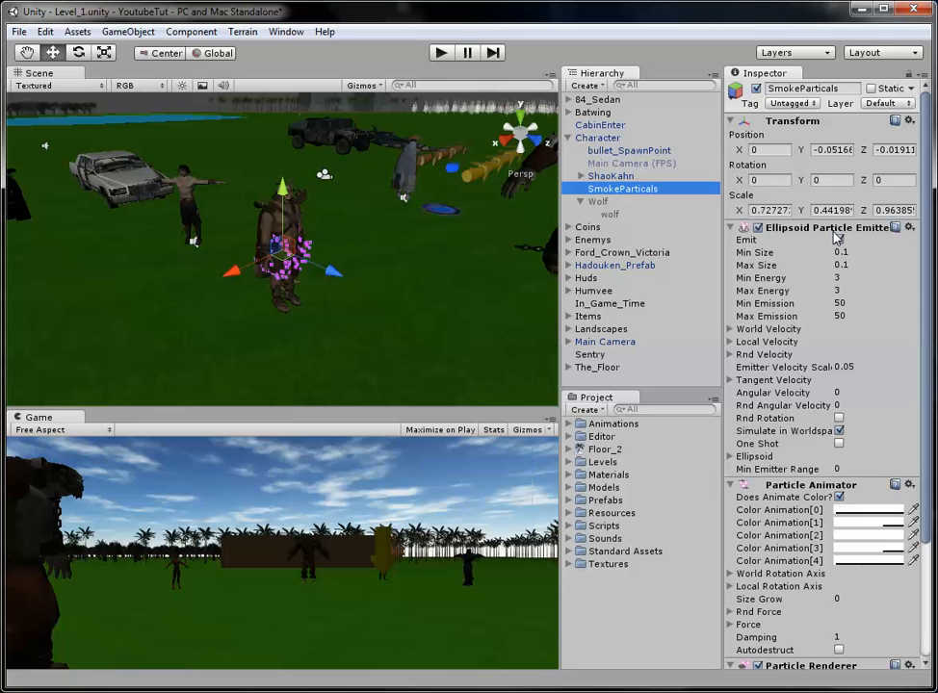
- Look over the particle components of SmokeParticals and collapse its Particle Animator and Particle Renderer
scroll(826, 427, down, 3)
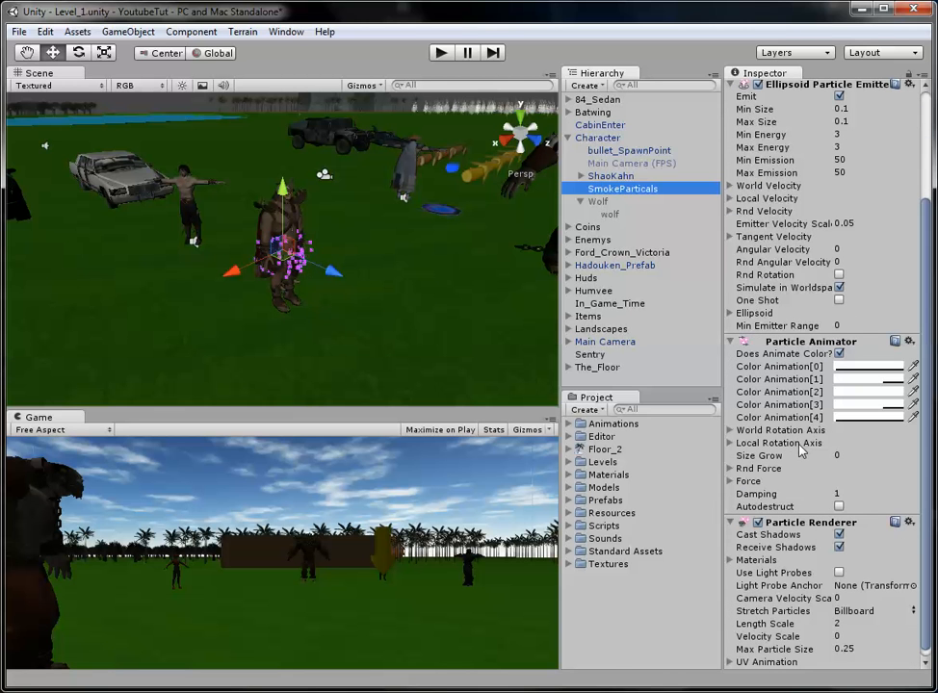
scroll(785, 501, down, 1)
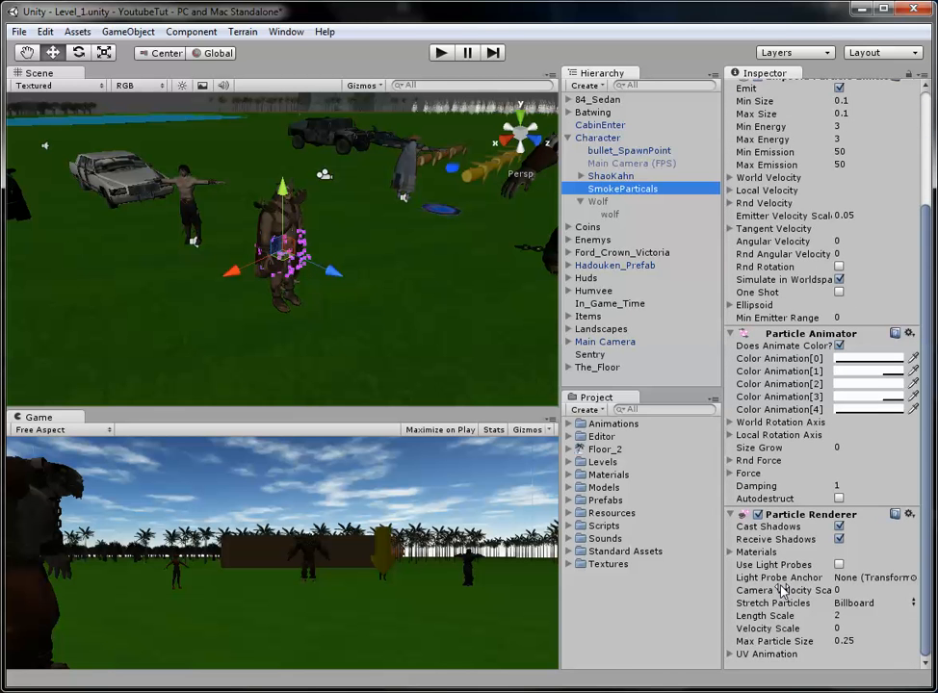
scroll(348, 289, up, 10)
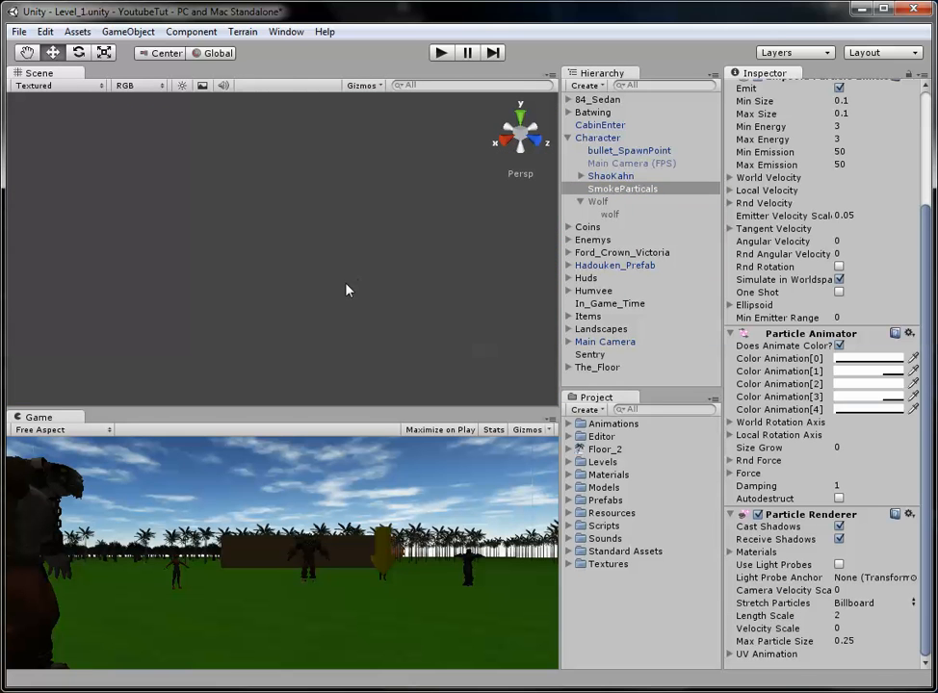
double_click(617, 191)
scroll(359, 310, up, 3)
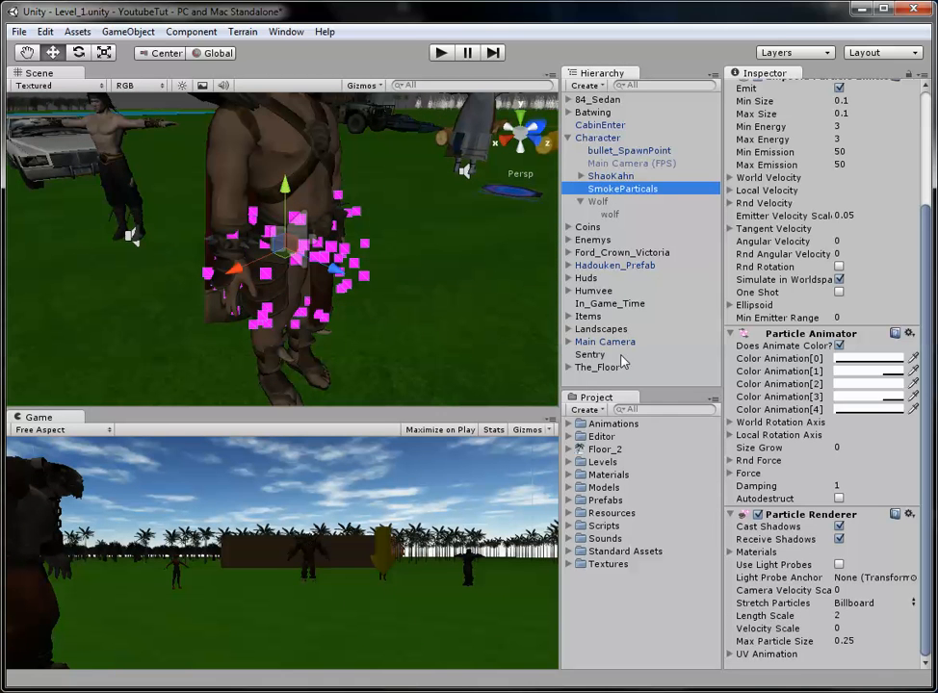
scroll(823, 359, up, 4)
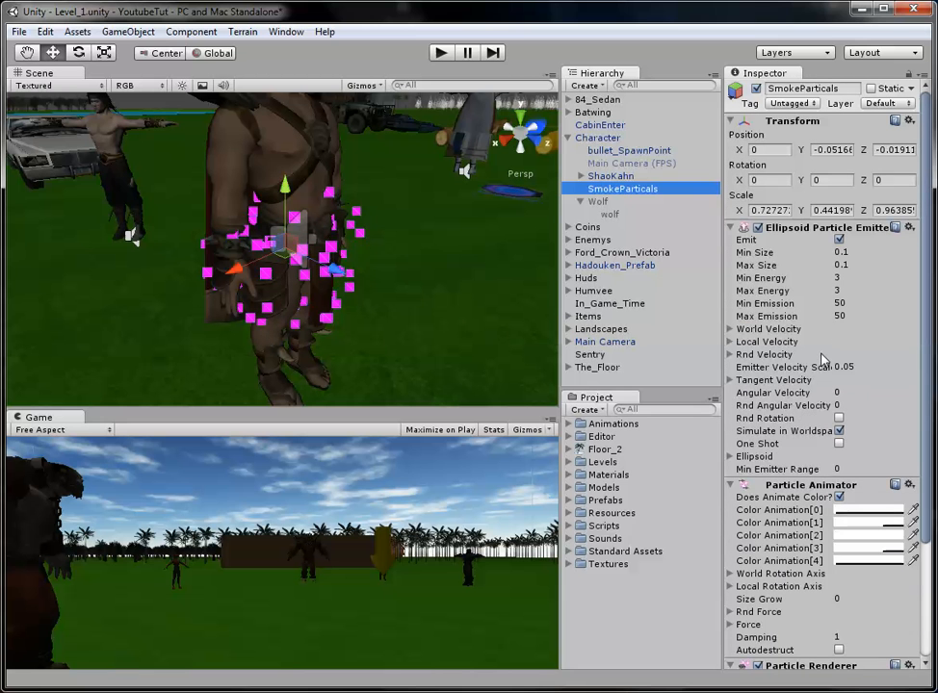
click(828, 485)
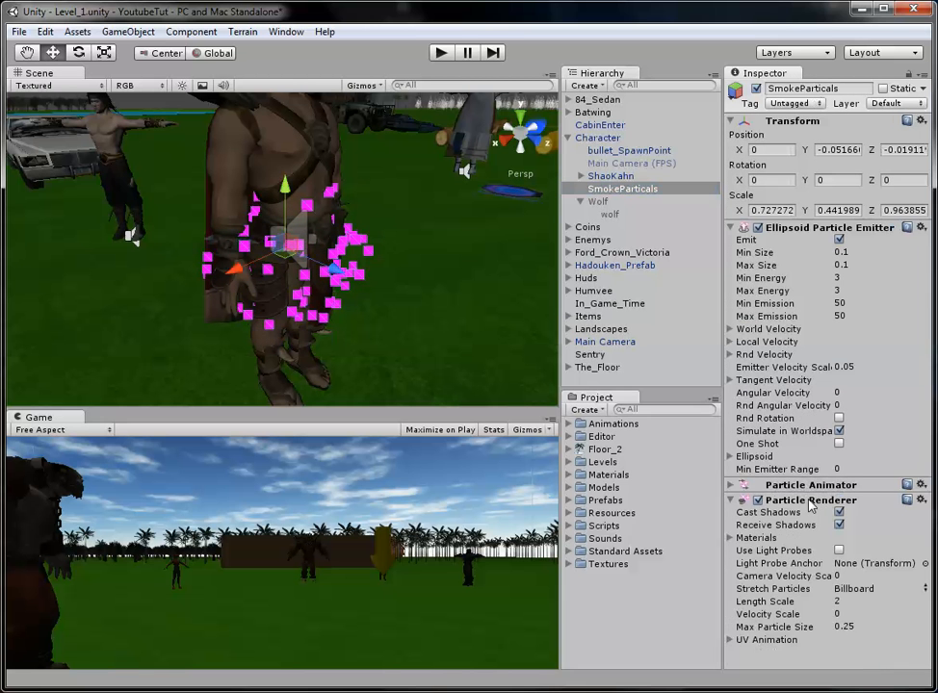
click(811, 502)
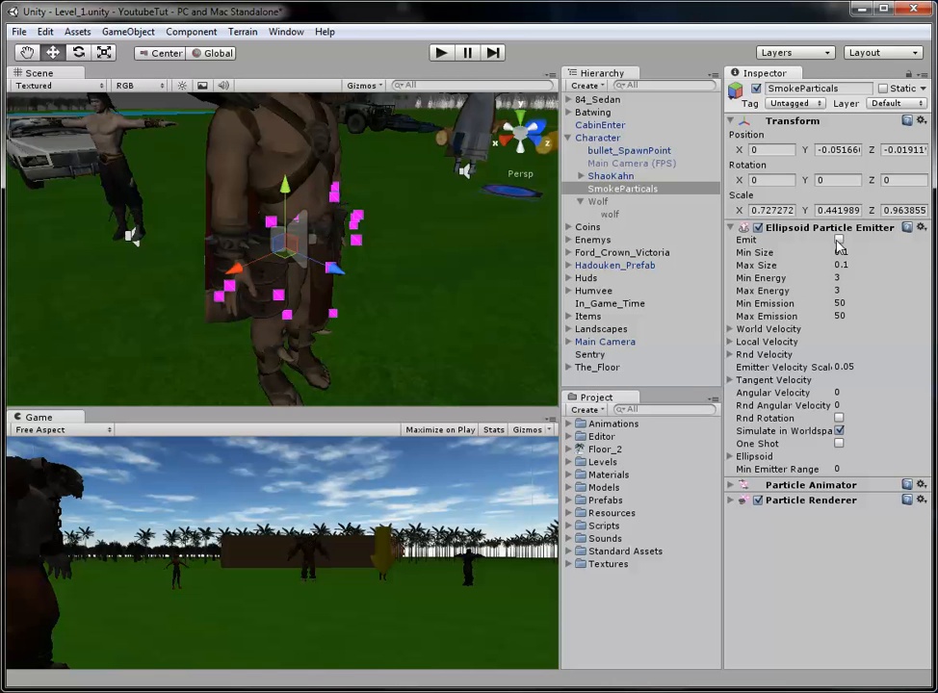
- Toggle the emitter's Emit option back on, try moving SmokeParticals along Z to about 2.17, and undo the move
click(838, 240)
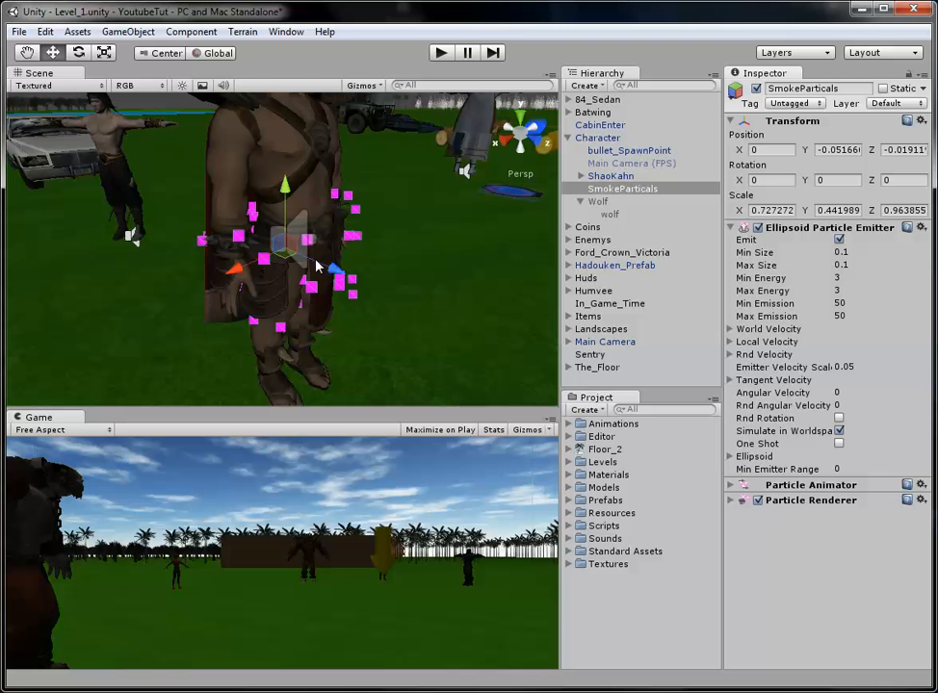
drag(328, 266, 435, 315)
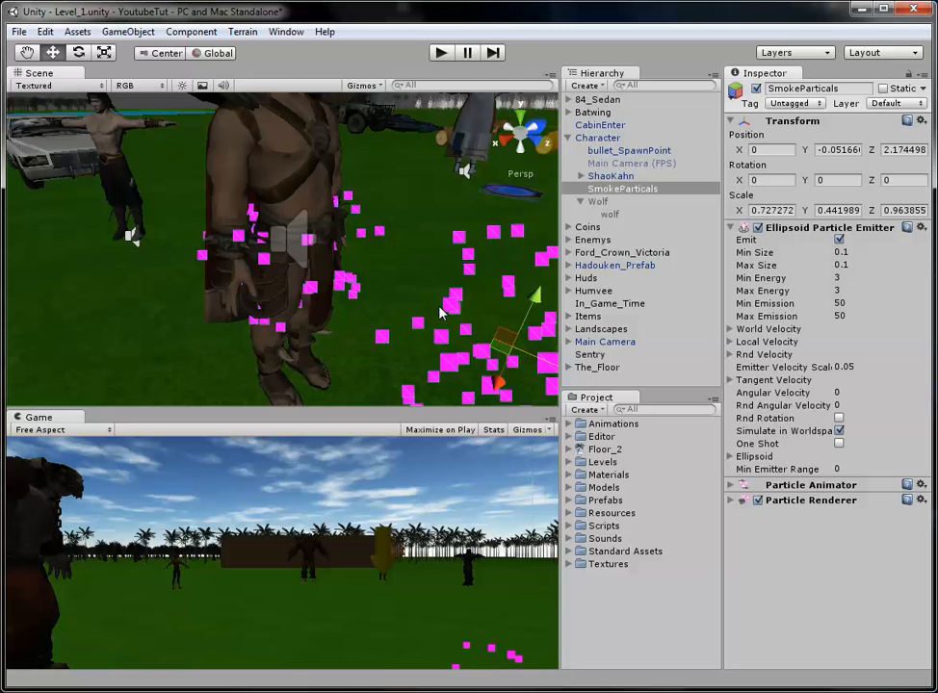
key(ctrl+z)
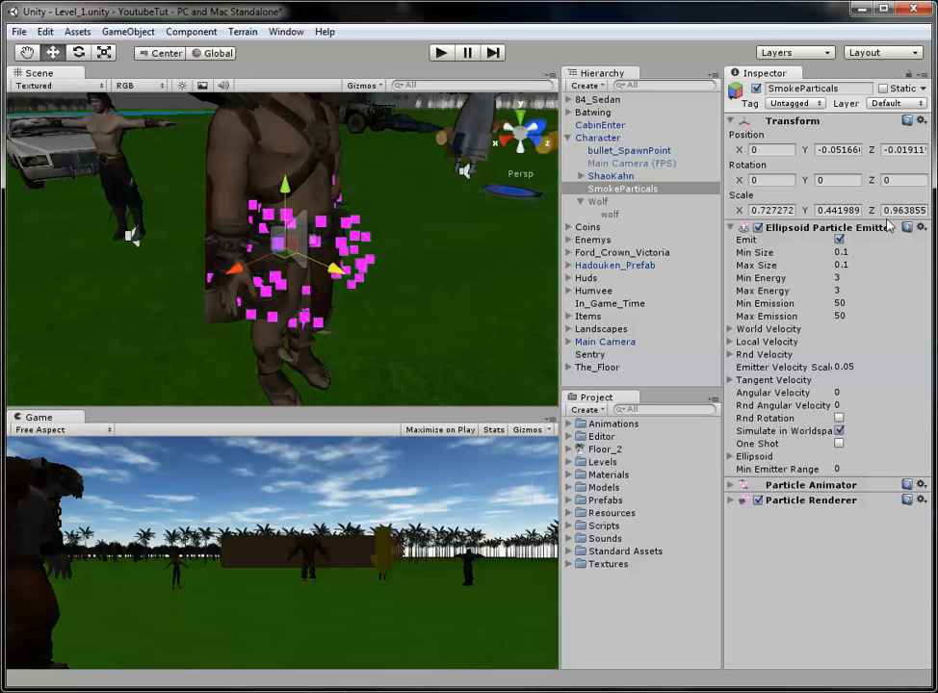
- Try a Max Size of 0.3 on the Ellipsoid Particle Emitter and check the particles around the character
click(844, 265)
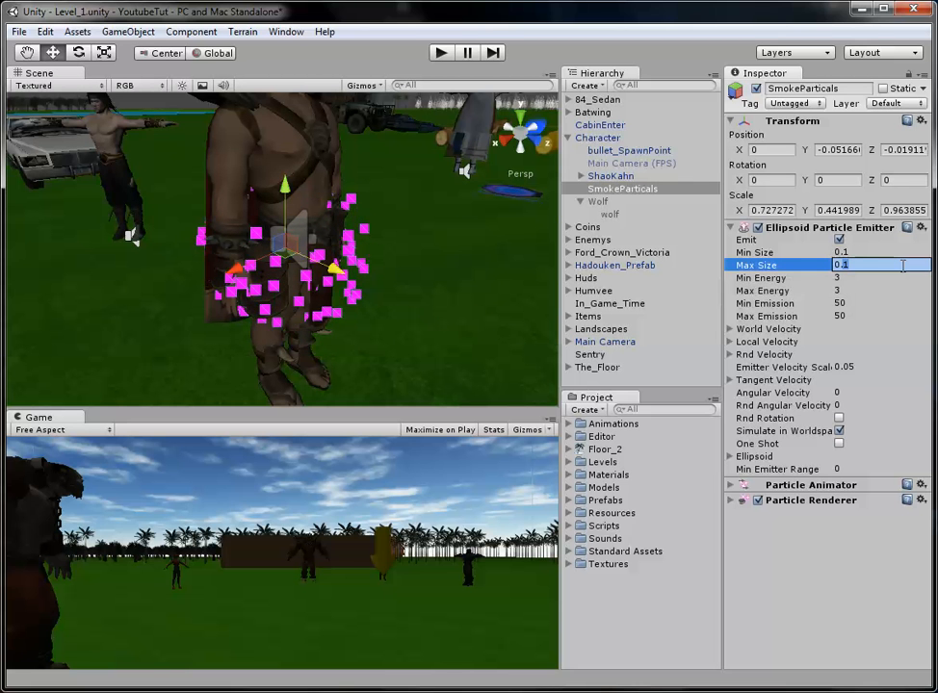
text(0.3)
key(Return)
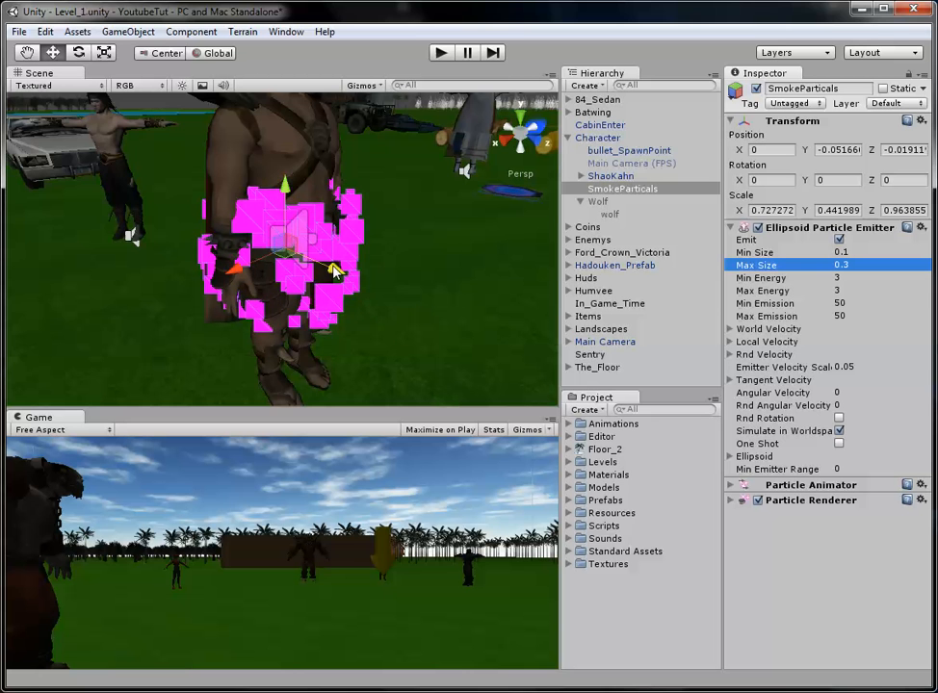
scroll(339, 267, down, 2)
scroll(355, 268, up, 2)
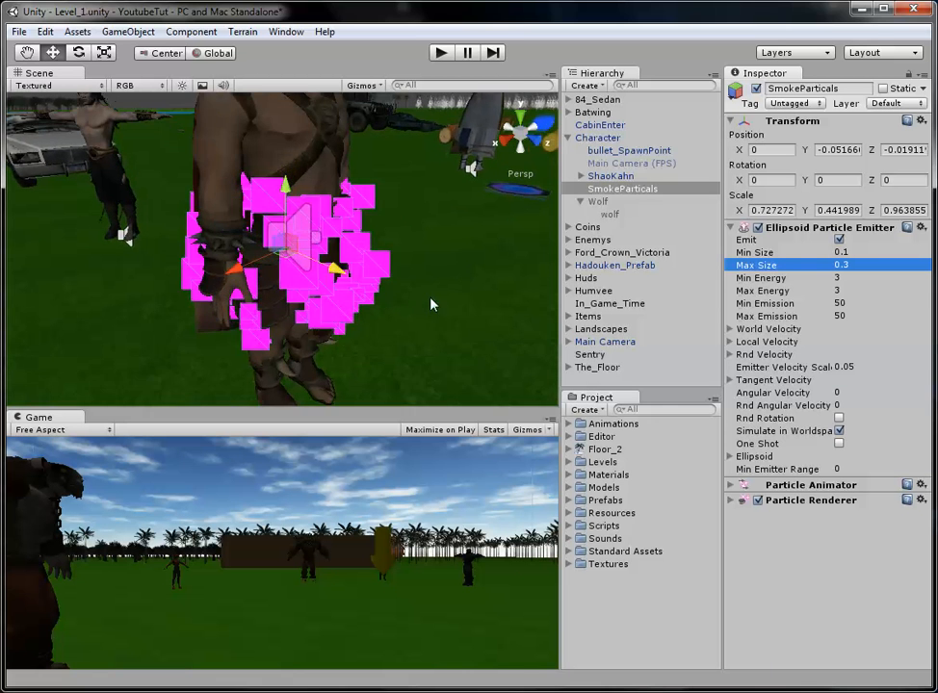
scroll(432, 301, down, 1)
- Set the Ellipsoid Particle Emitter's Max Size to 0.2
click(862, 266)
key(BackSpace)
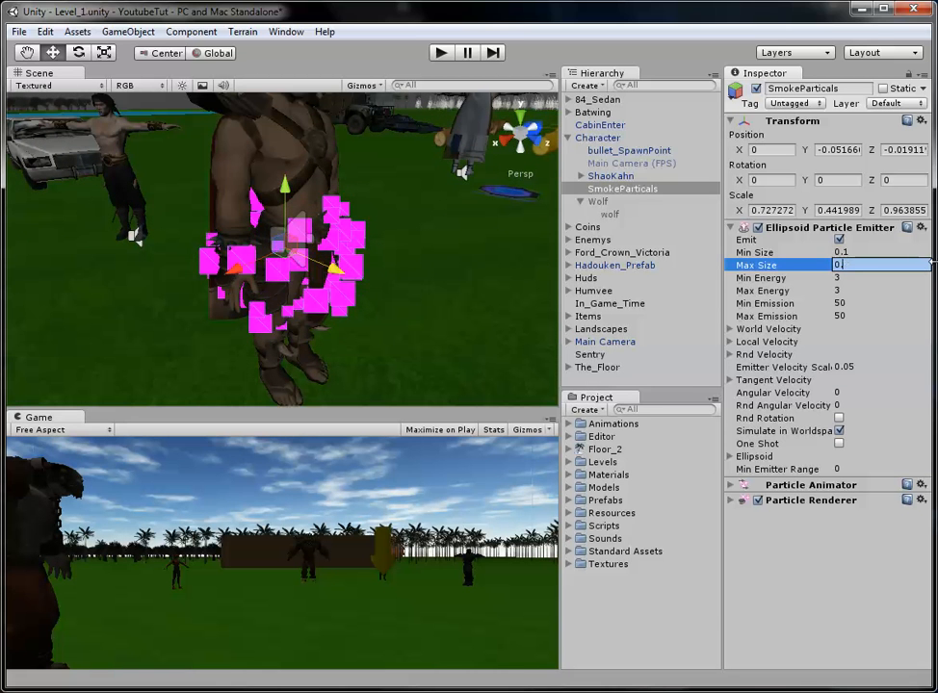
text(2)
key(Return)
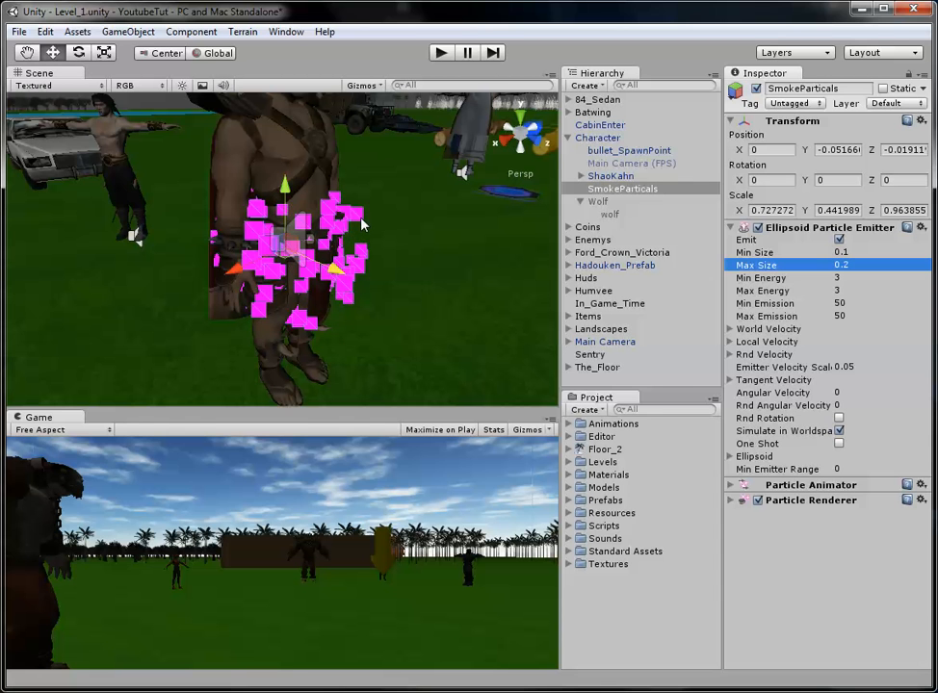
- Try a Max Energy of 50 on the Ellipsoid Particle Emitter and set it back to 3
click(870, 290)
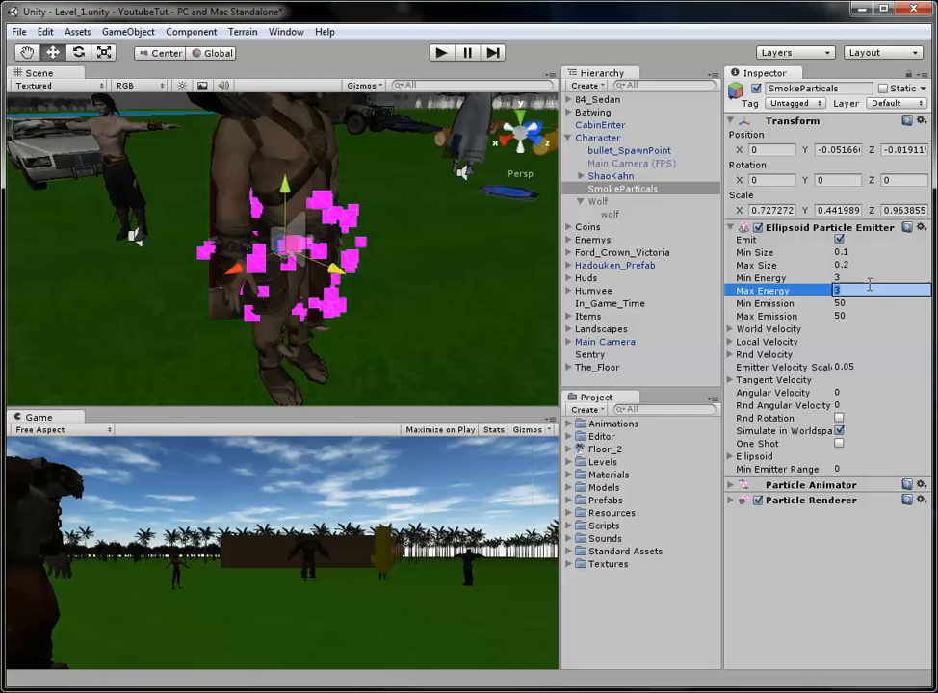
text(50)
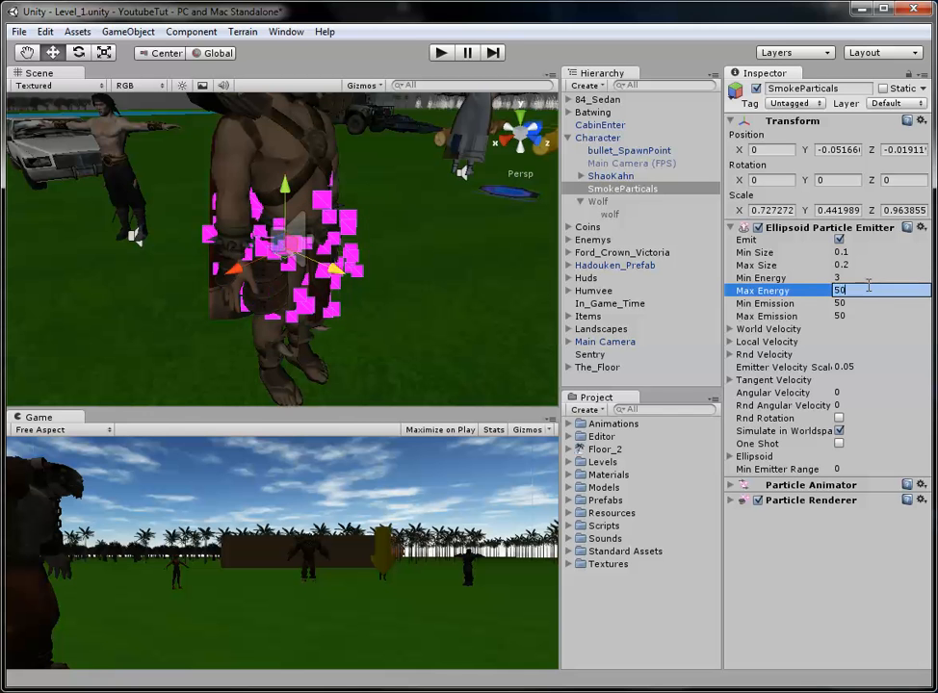
key(Return)
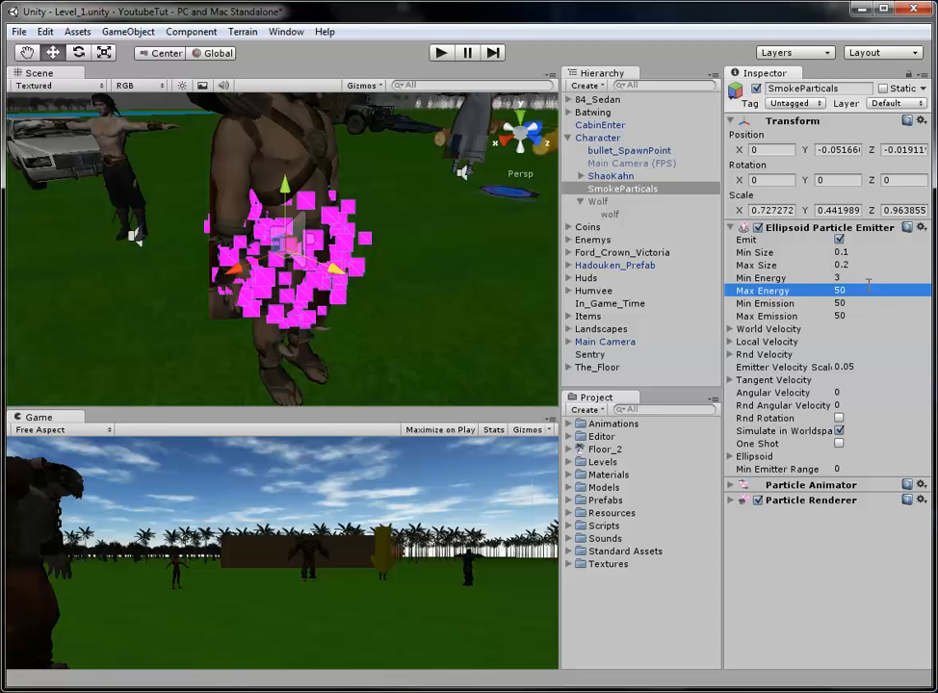
click(854, 302)
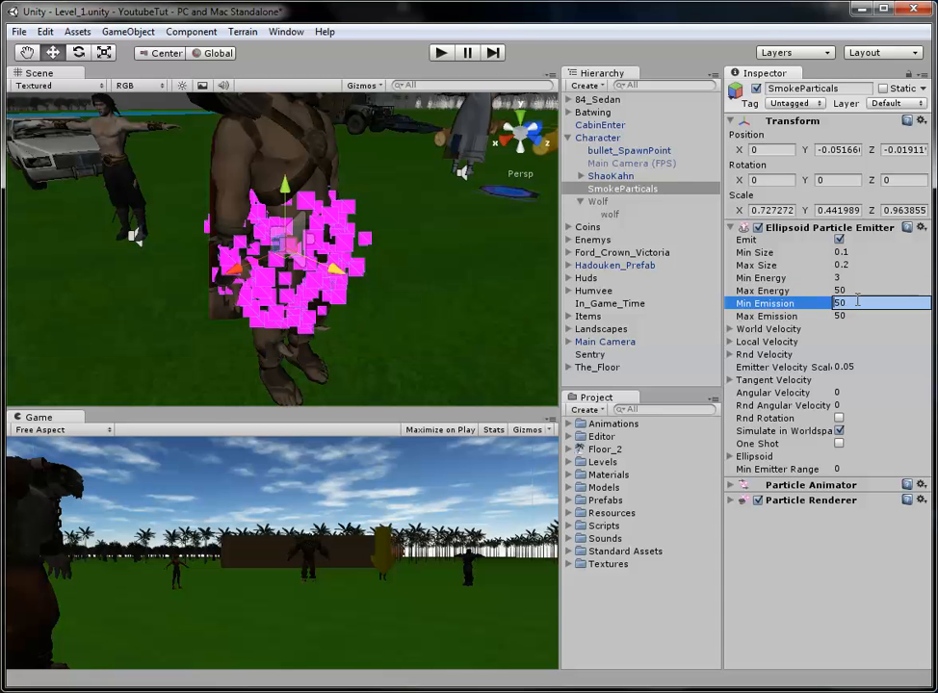
click(852, 291)
text(3)
key(Return)
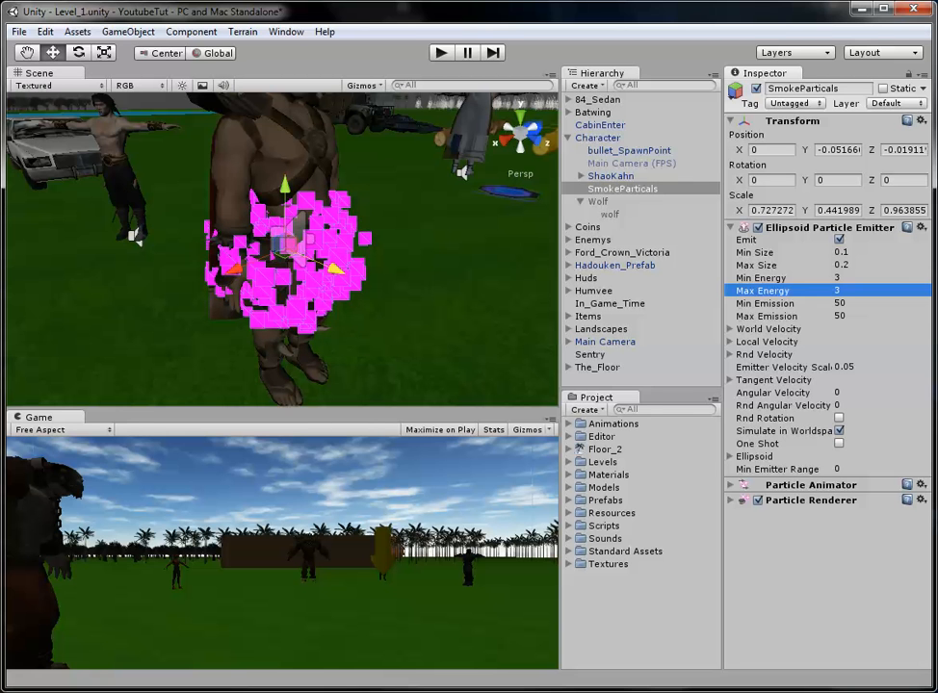
- Set the Ellipsoid Particle Emitter's Max Emission to 100
click(800, 315)
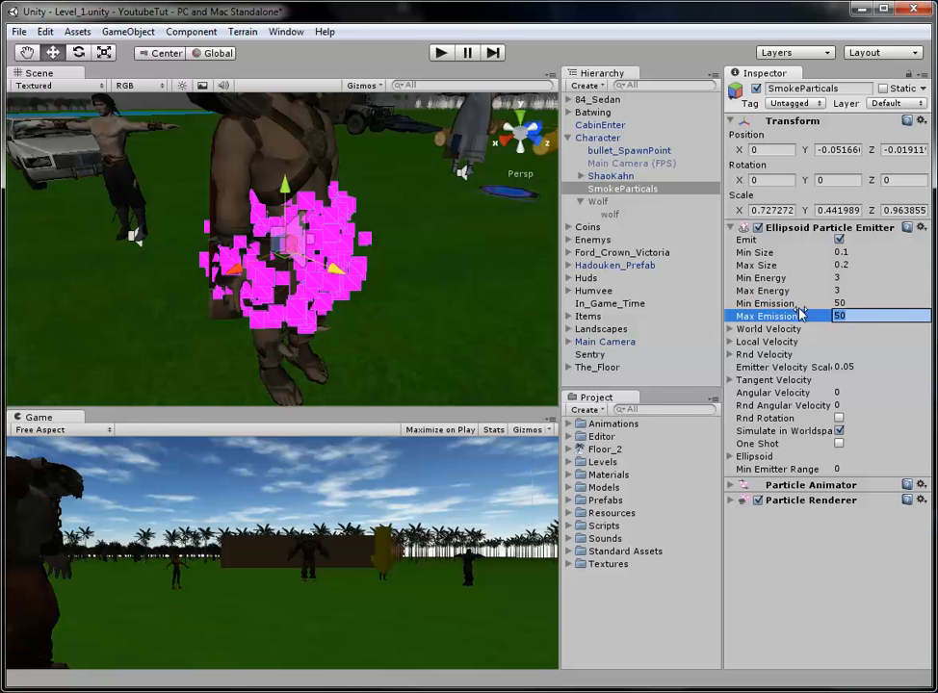
text(100)
key(Return)
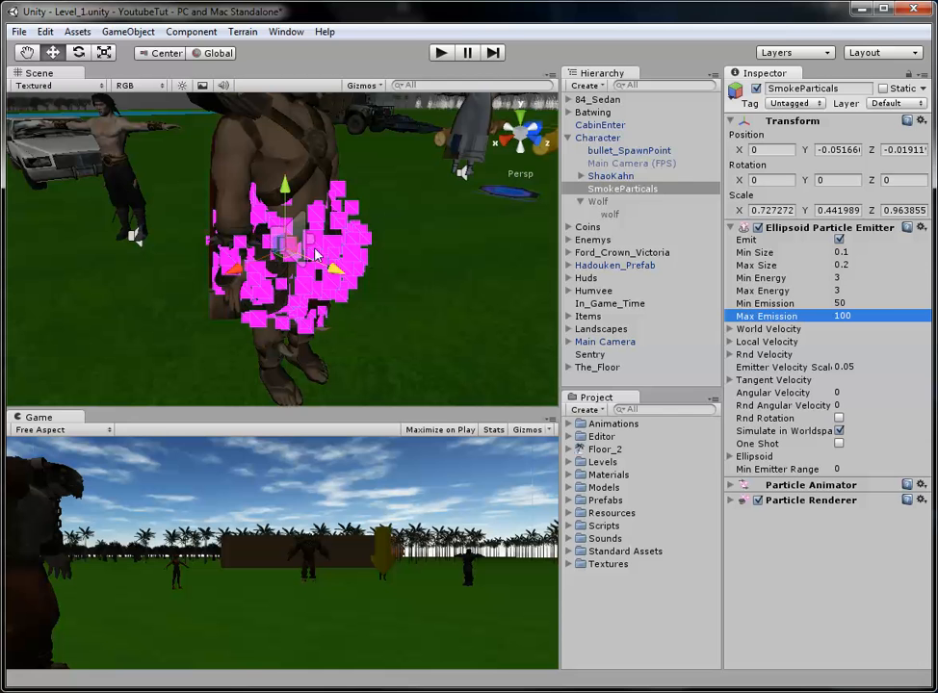
click(819, 319)
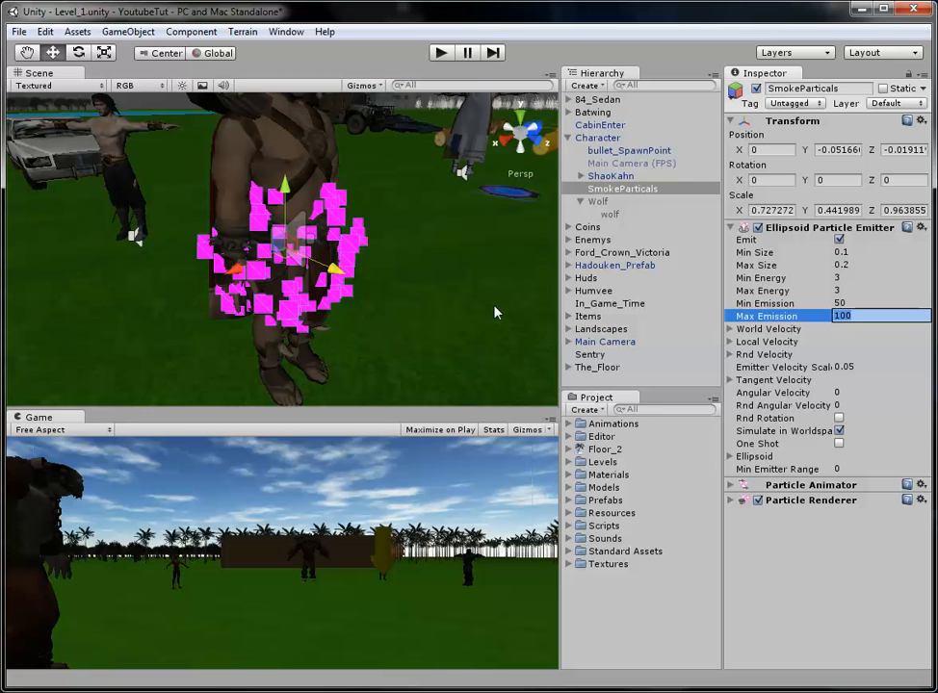
click(738, 328)
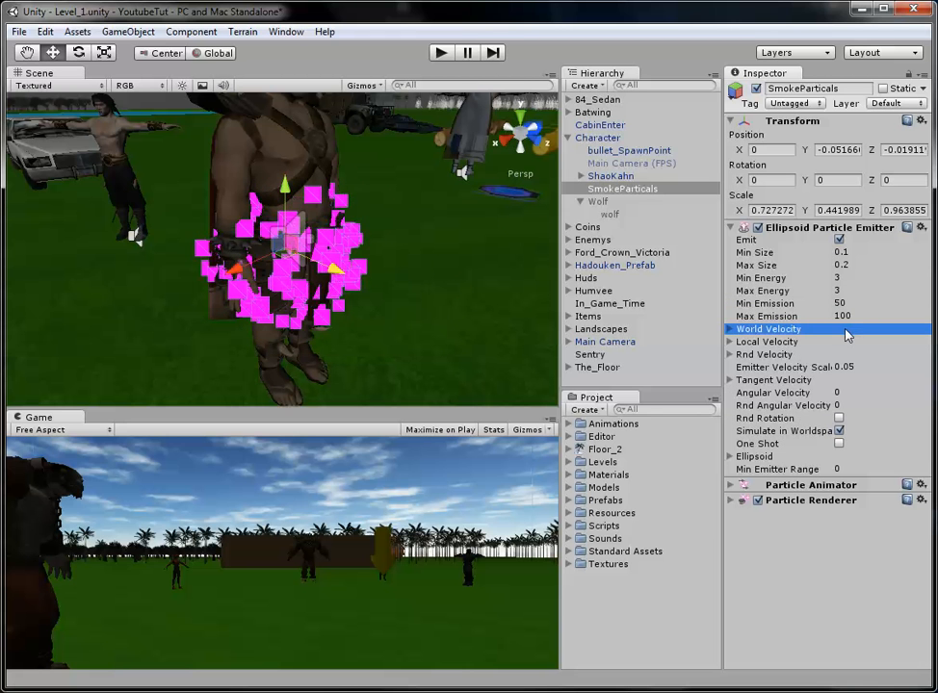
- Compare moving SmokeParticals along Z with Simulate in Worldspace off and back on, undoing each move
click(839, 431)
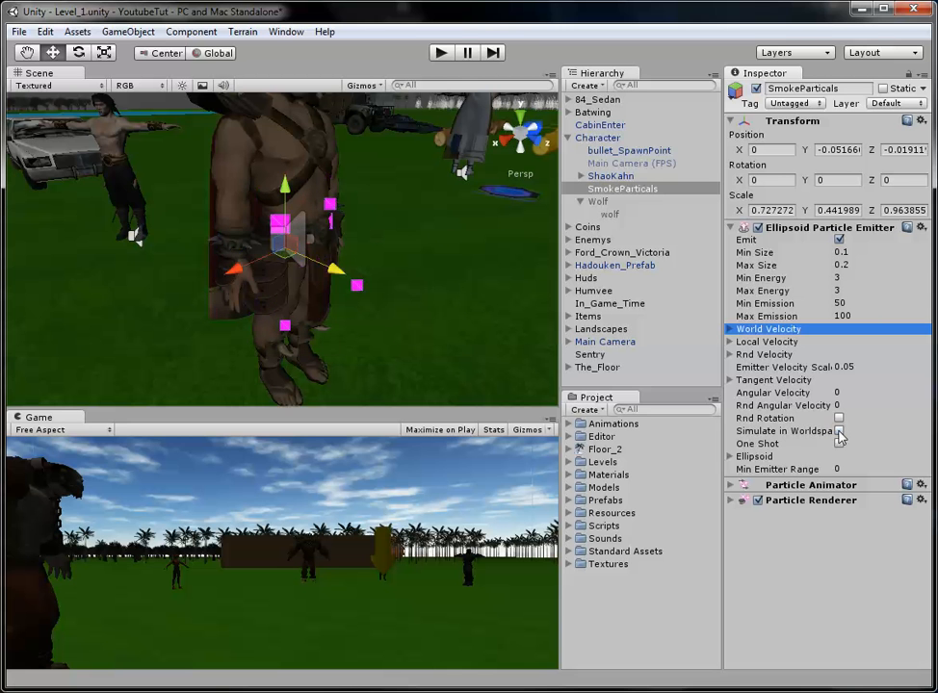
scroll(419, 285, down, 5)
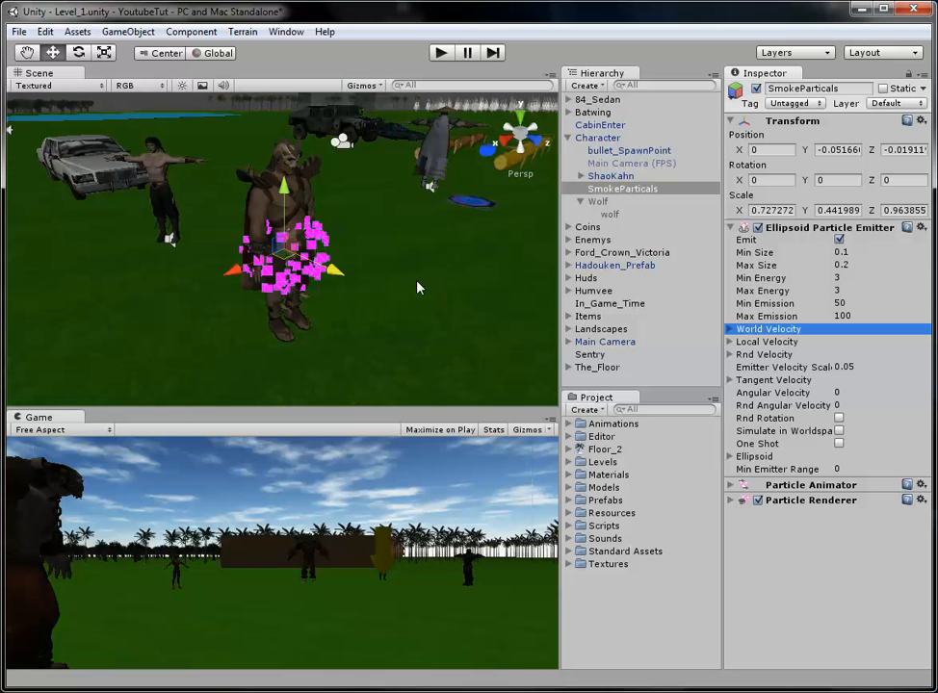
drag(328, 279, 420, 311)
key(ctrl+z)
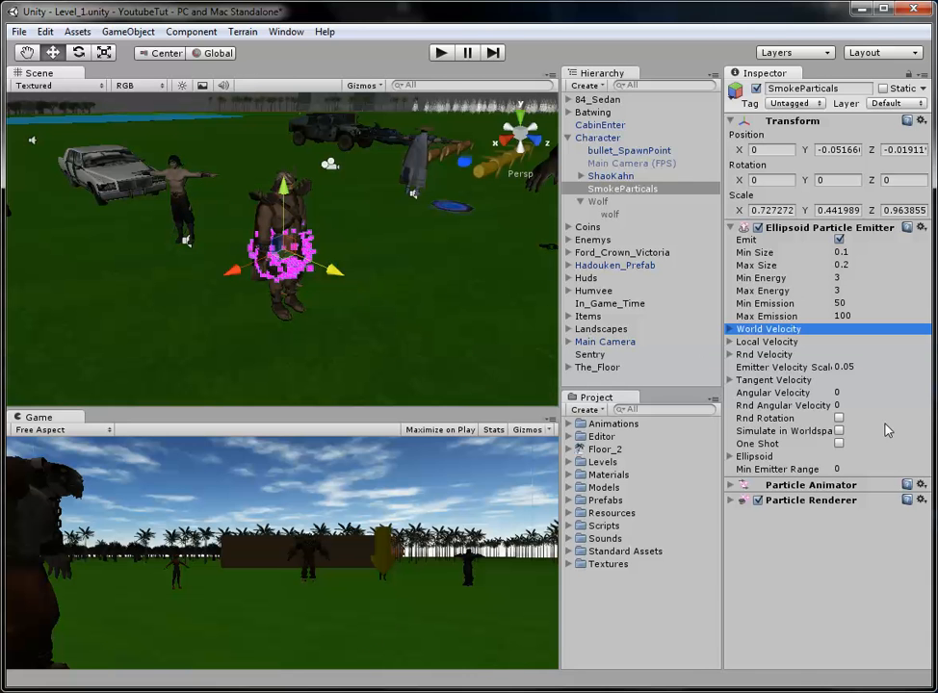
click(838, 431)
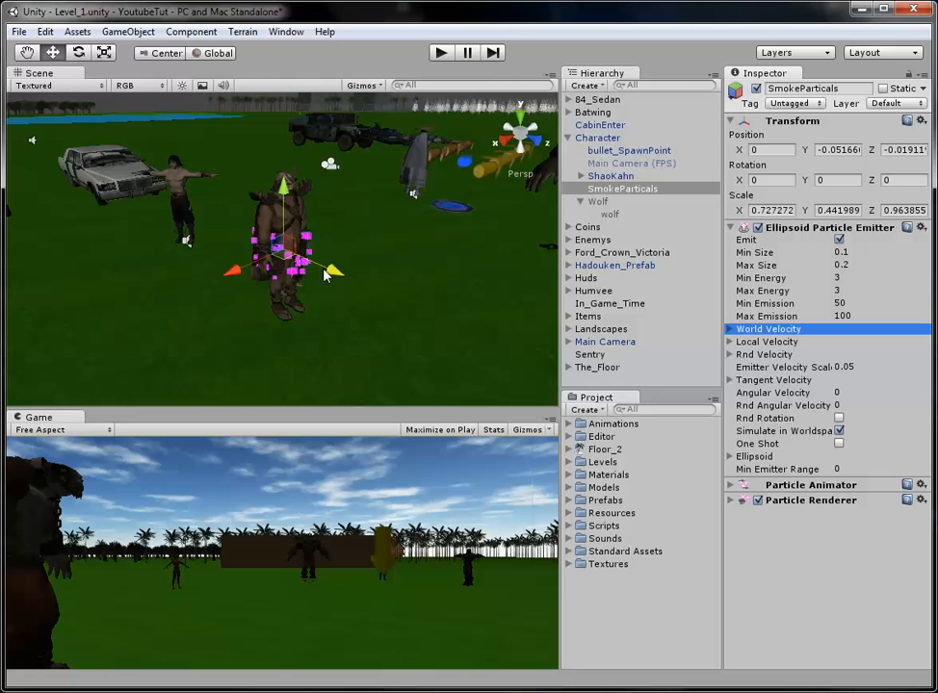
drag(324, 276, 387, 297)
key(ctrl+z)
- Turn Simulate in Worldspace off again, try moving SmokeParticals along Z, undo the move and re-enable the option
click(840, 431)
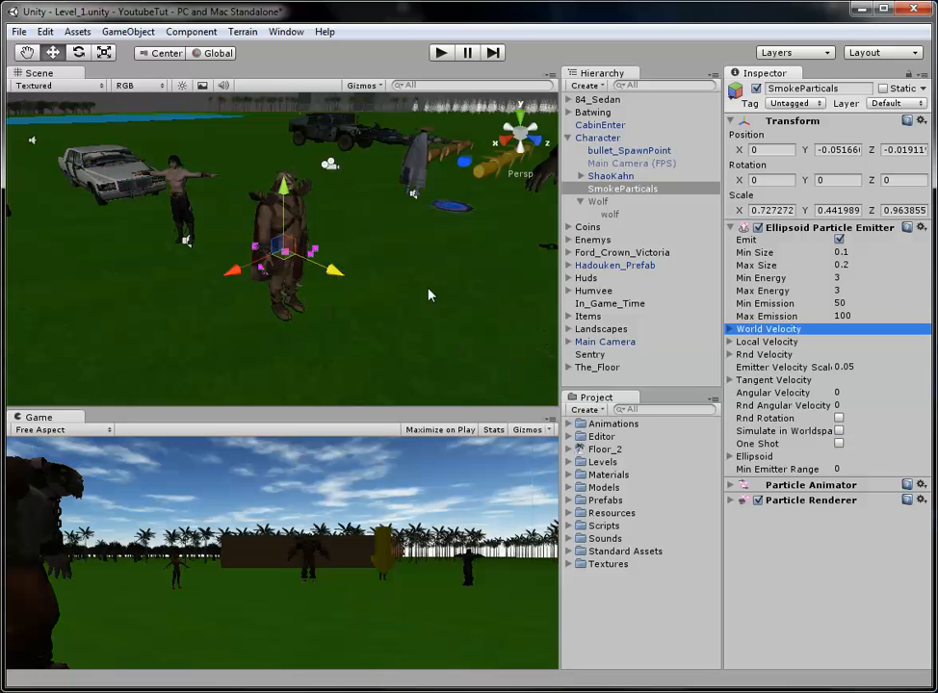
drag(337, 272, 290, 284)
key(ctrl+z)
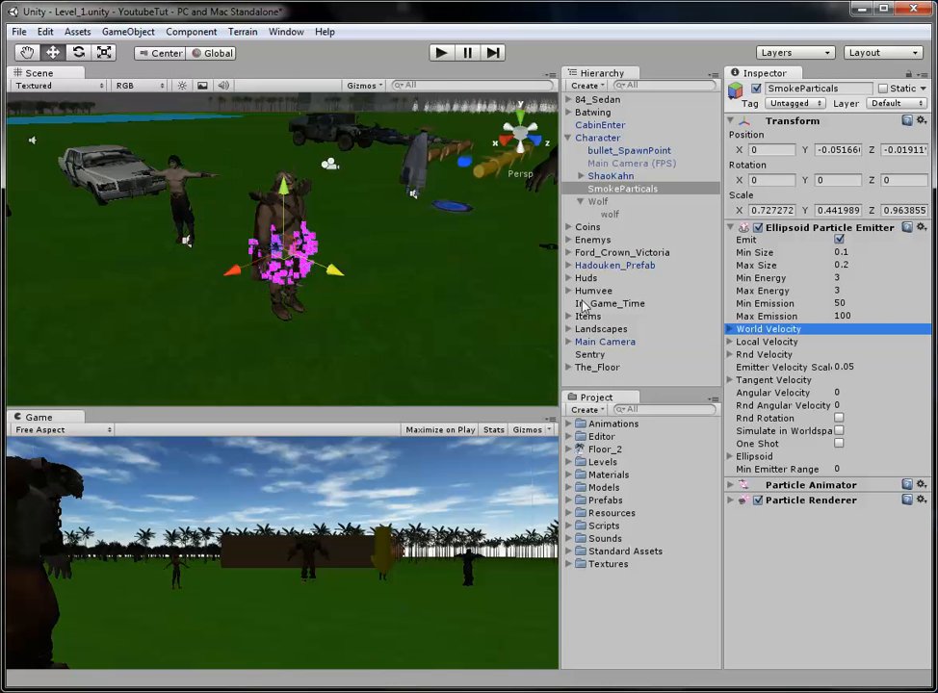
click(839, 431)
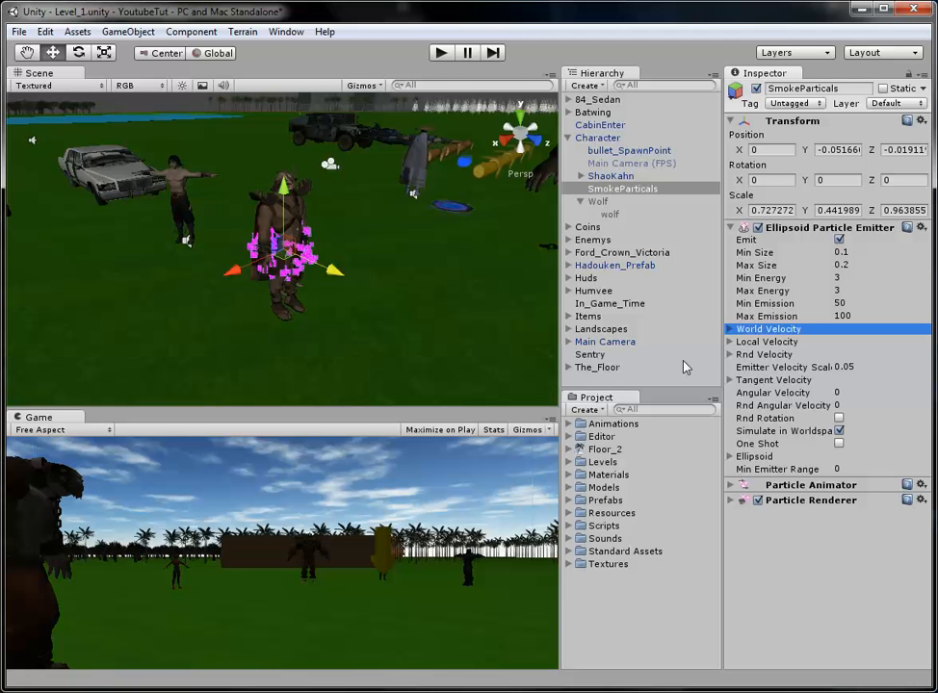
- Try the emitter's One Shot option, watch the particles around the character up close, and turn it off again
click(838, 444)
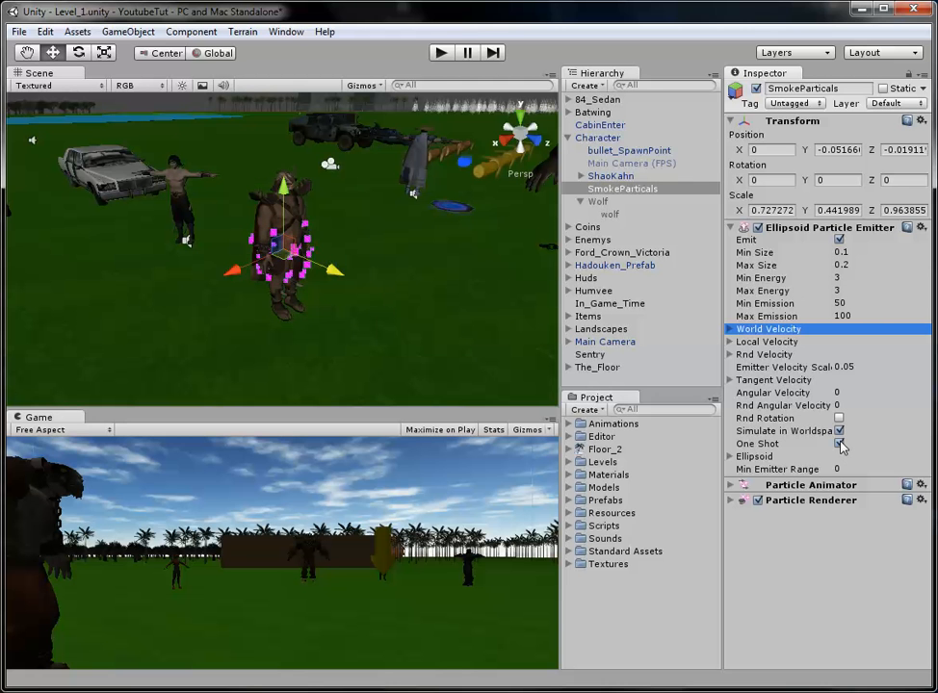
scroll(428, 335, up, 3)
scroll(427, 330, up, 2)
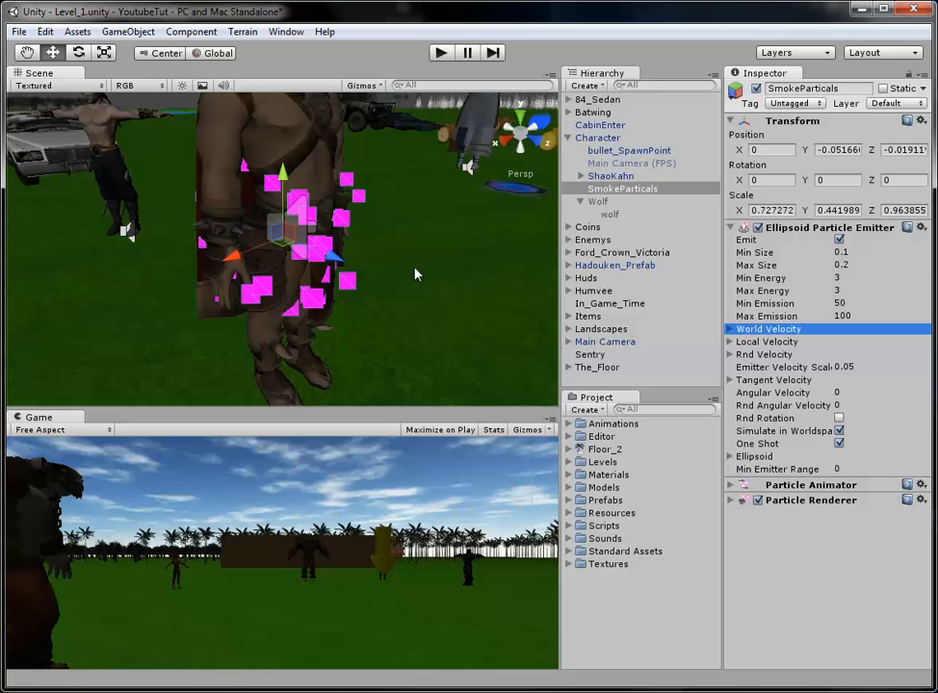
scroll(401, 274, down, 4)
scroll(461, 301, up, 3)
scroll(462, 301, down, 3)
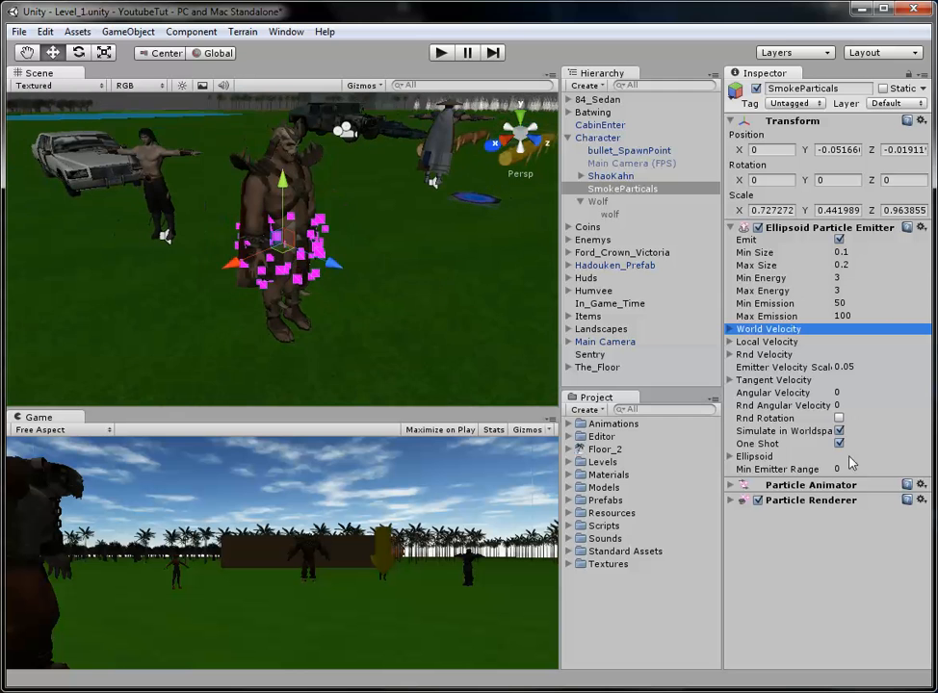
click(838, 443)
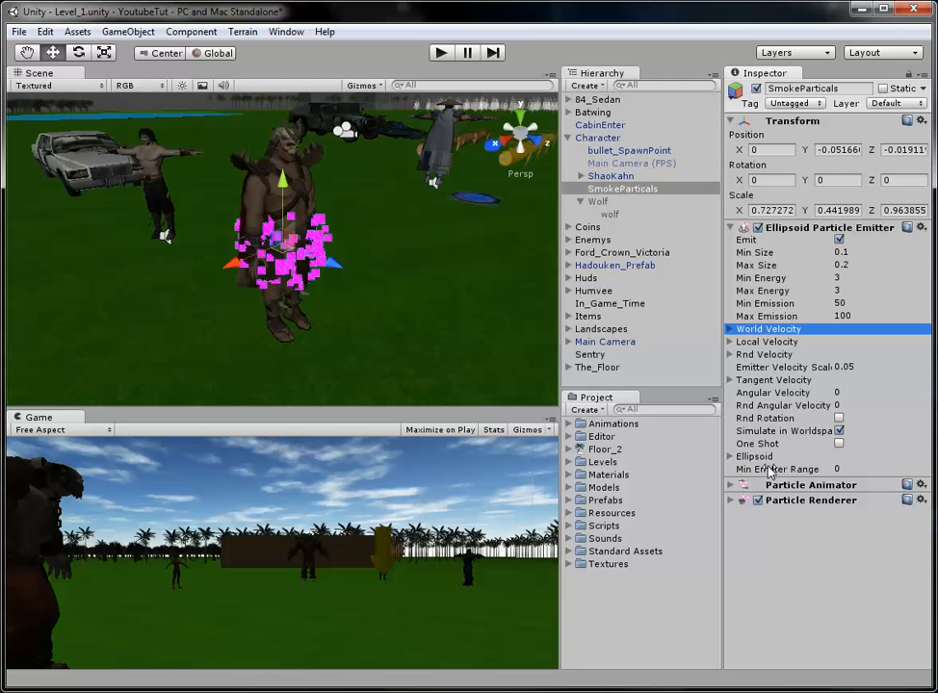
- Expand the emitter's Ellipsoid values and try 2 for X, Y and Z while viewing the character from the top
click(731, 458)
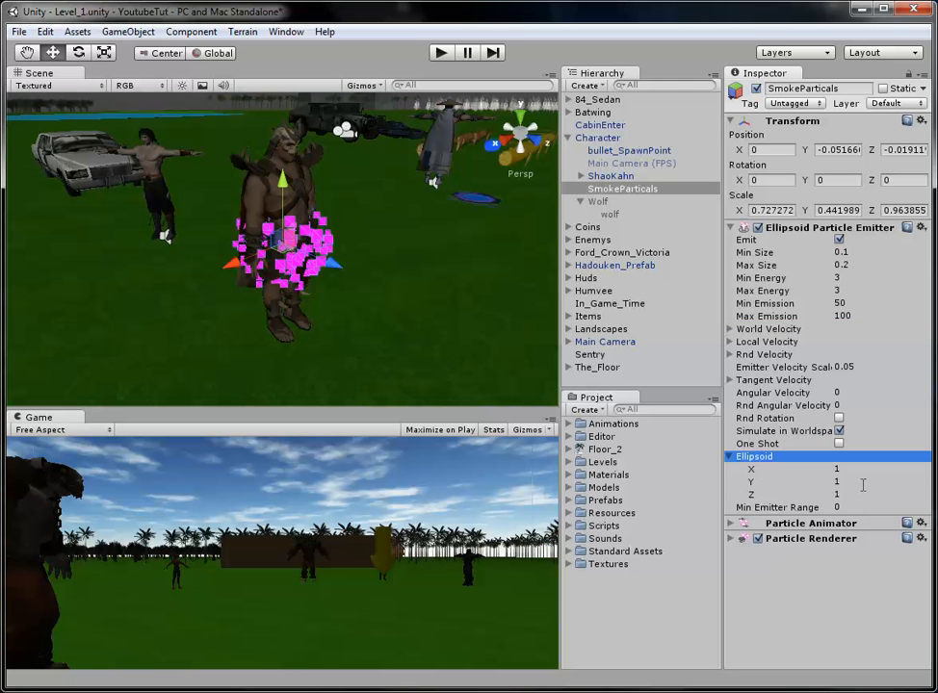
click(520, 113)
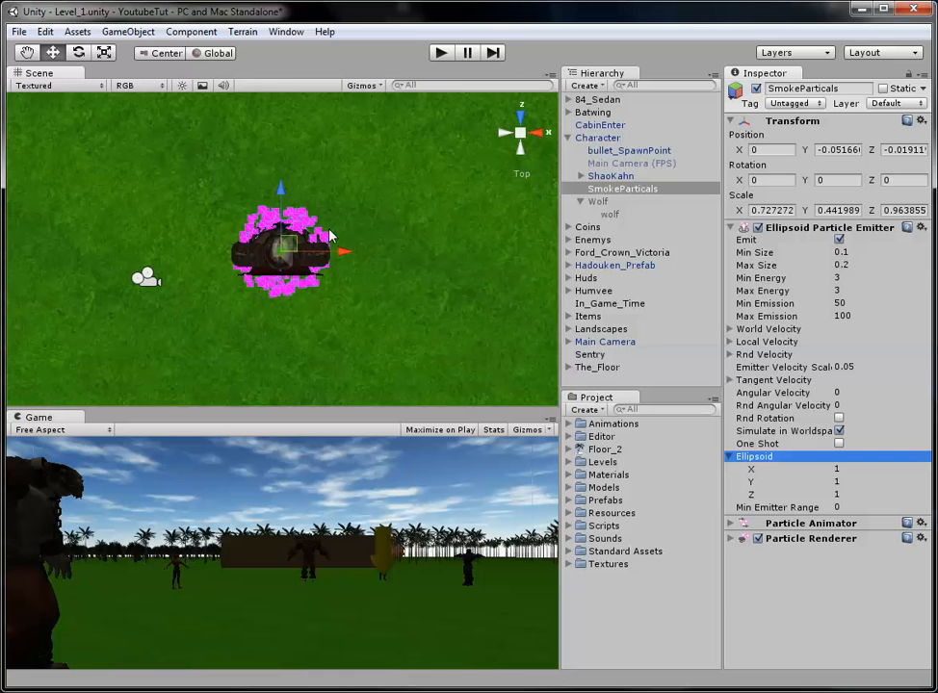
scroll(296, 237, up, 2)
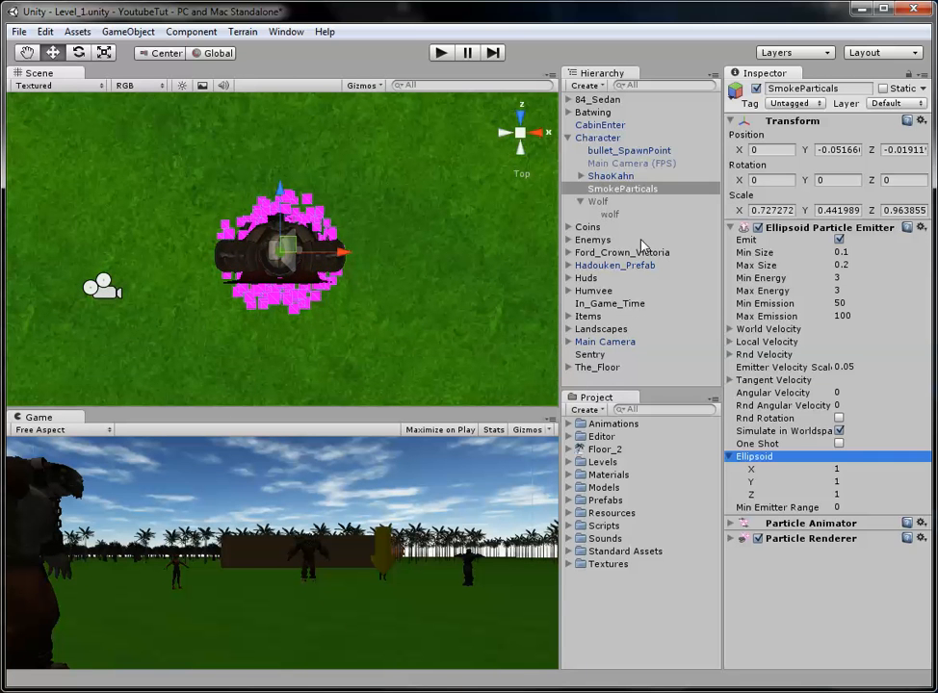
mouse_move(841, 468)
mouse_down()
mouse_move(819, 468)
mouse_move(827, 482)
mouse_up()
click(741, 459)
text(22)
key(Return)
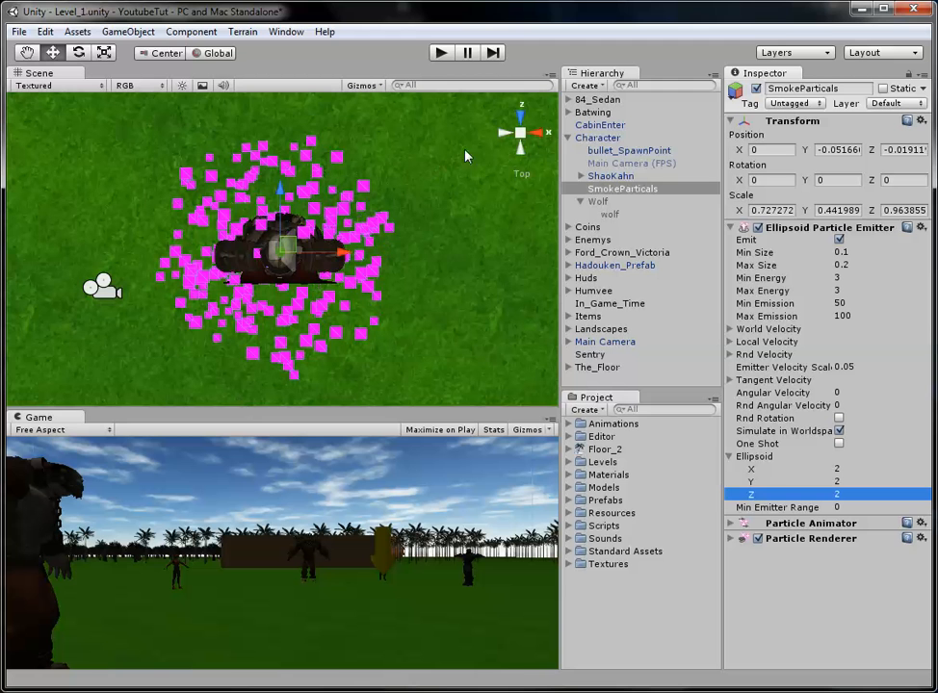
- Set the emitter's Ellipsoid X, Y and Z to 4 and check the particle spread in the side and perspective views
click(538, 140)
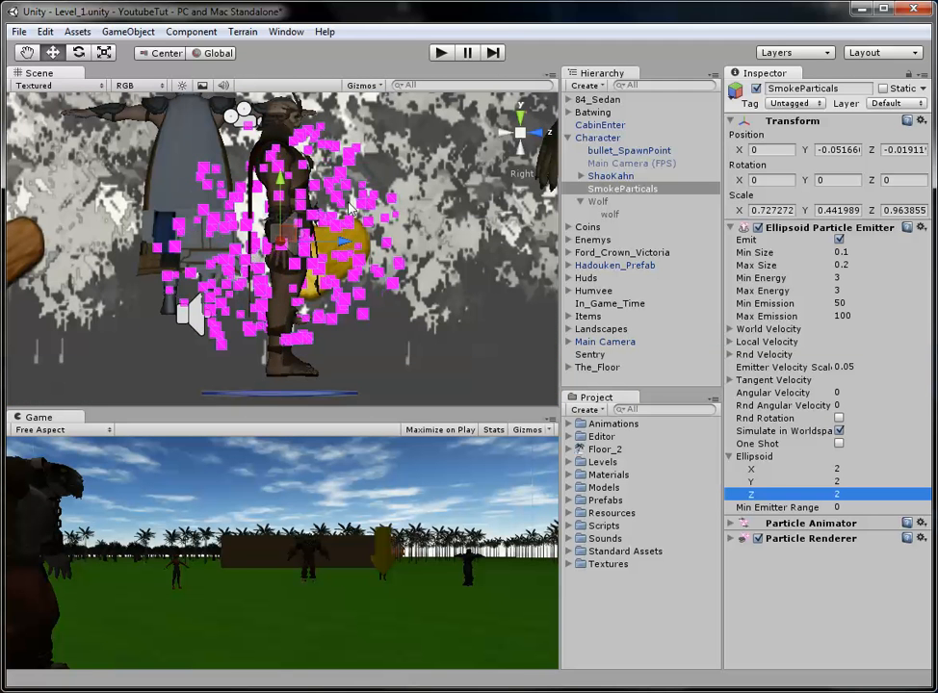
scroll(420, 205, down, 2)
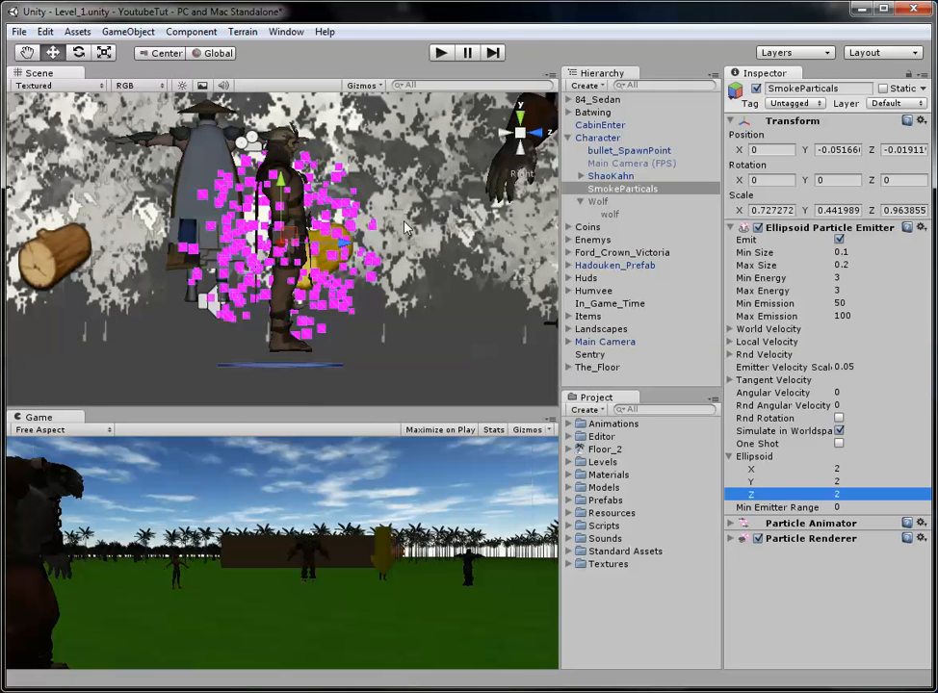
text(4)
drag(844, 469, 807, 497)
text(44)
key(Return)
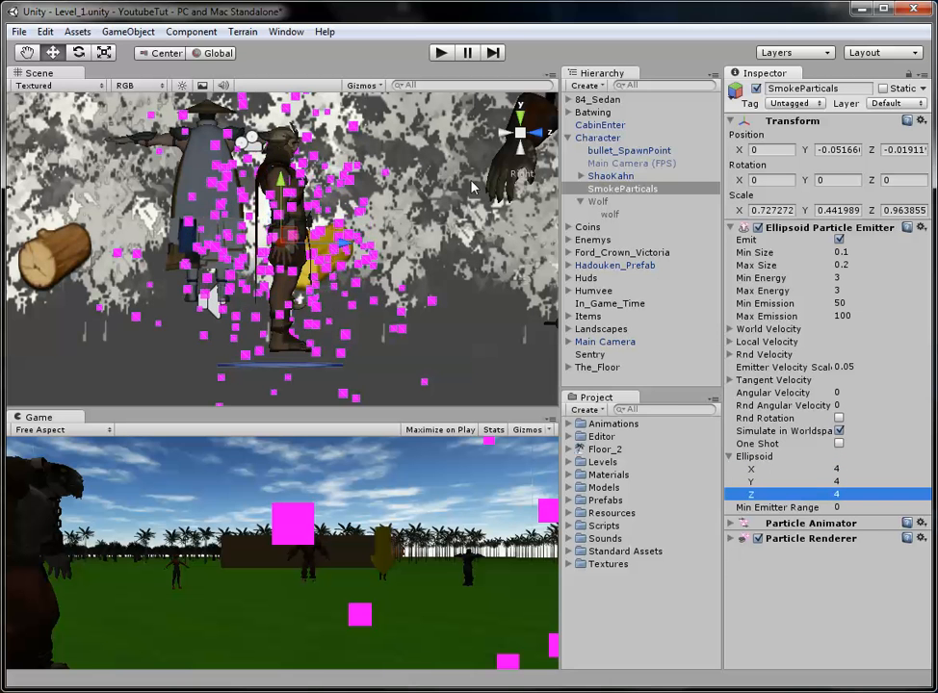
click(523, 139)
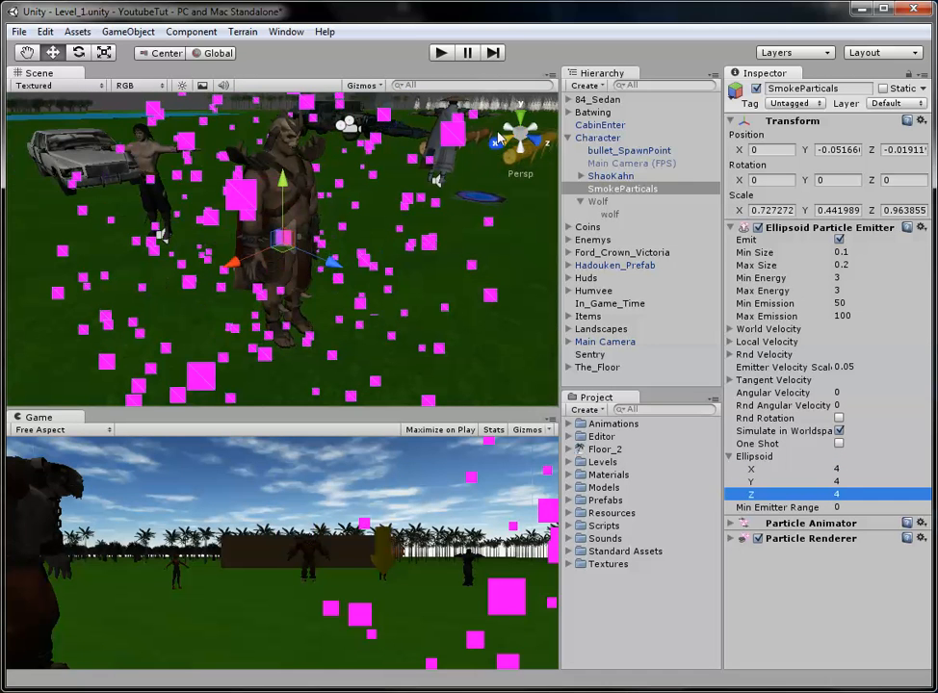
- Narrow the emitter's Ellipsoid by setting Z and X to 2, and check the particles around the character in perspective
click(501, 136)
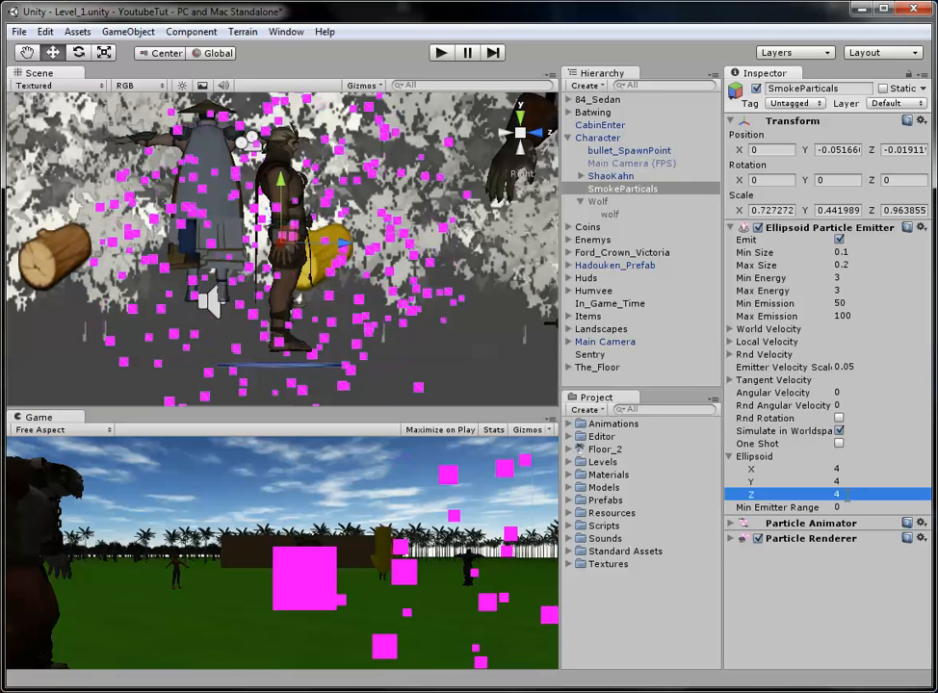
text(2)
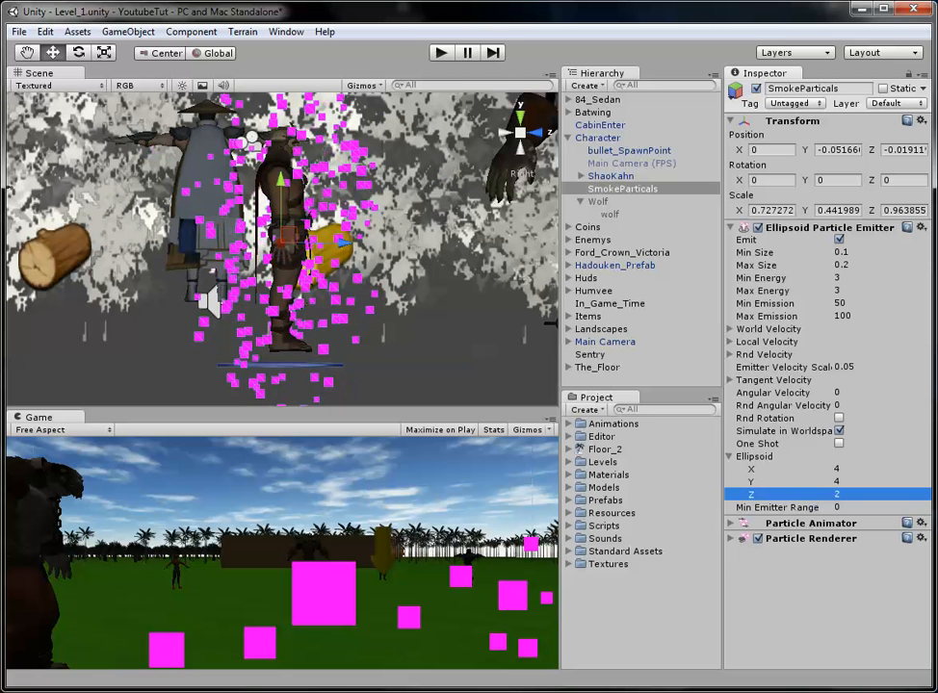
click(541, 133)
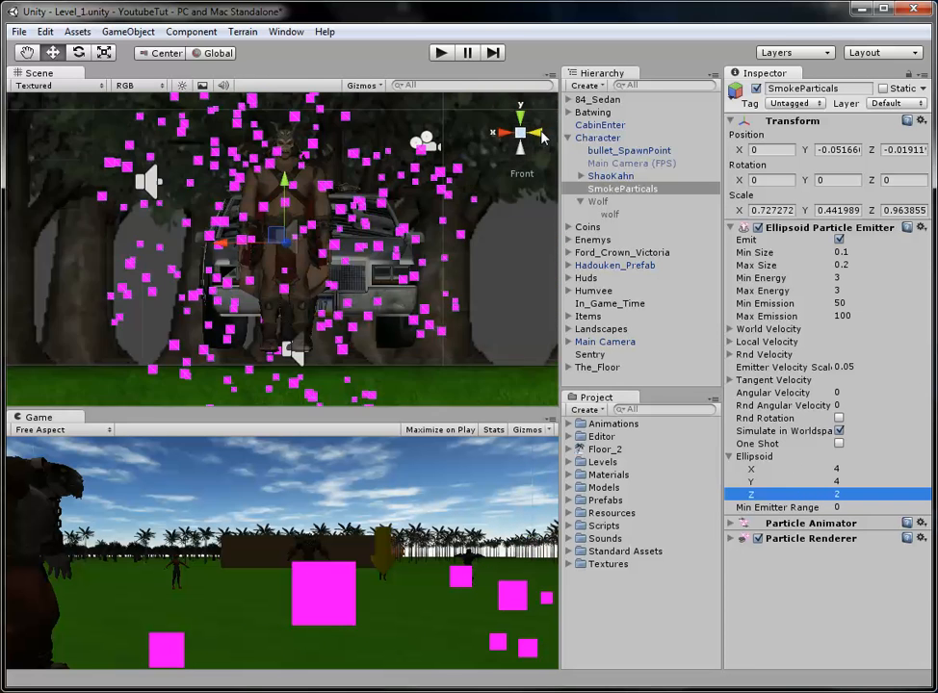
drag(859, 469, 823, 477)
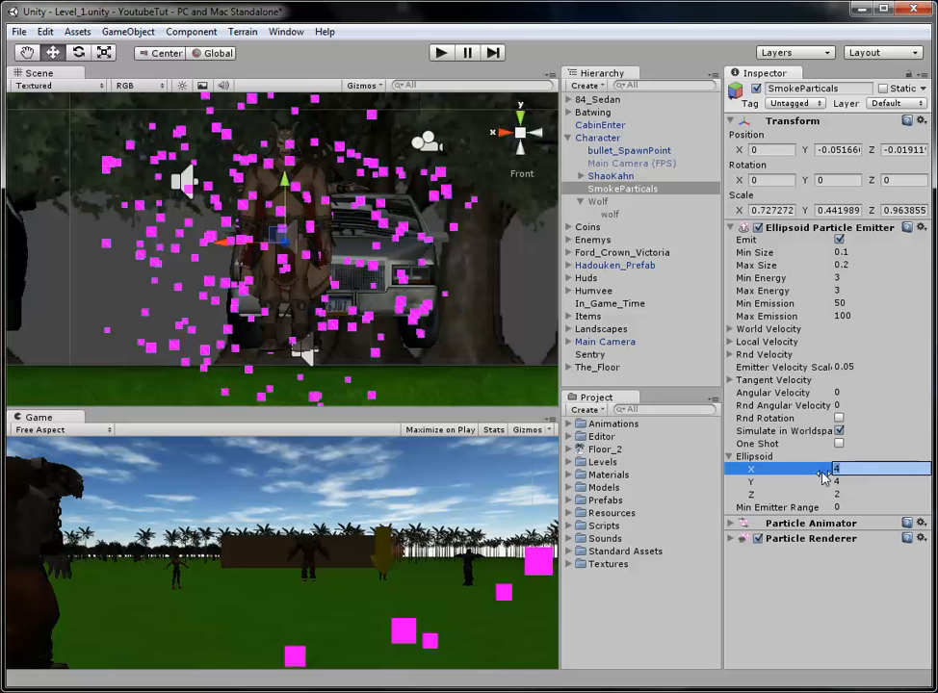
text(2)
key(Return)
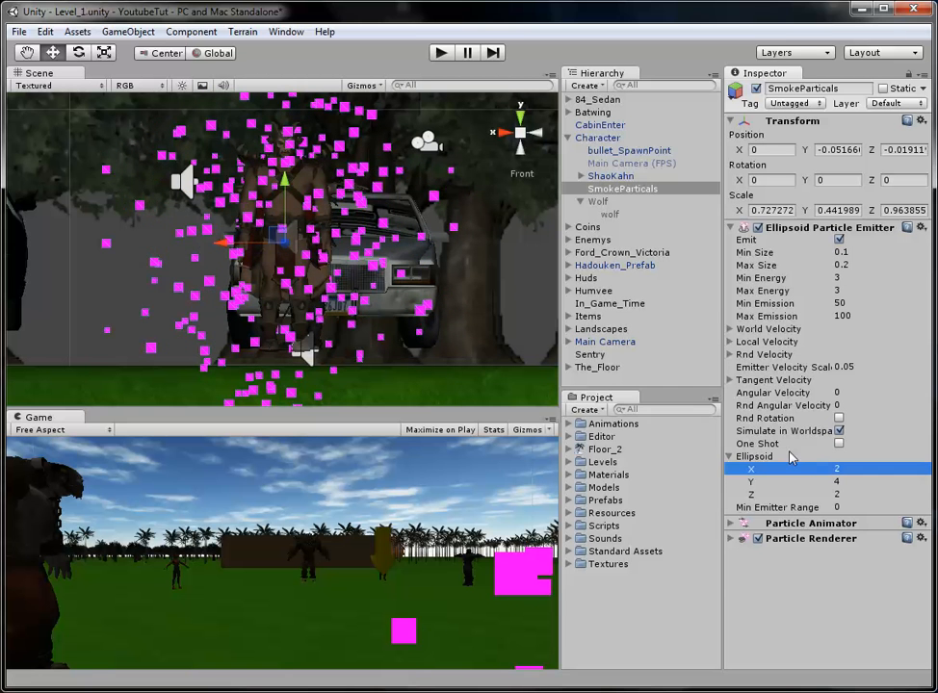
click(520, 135)
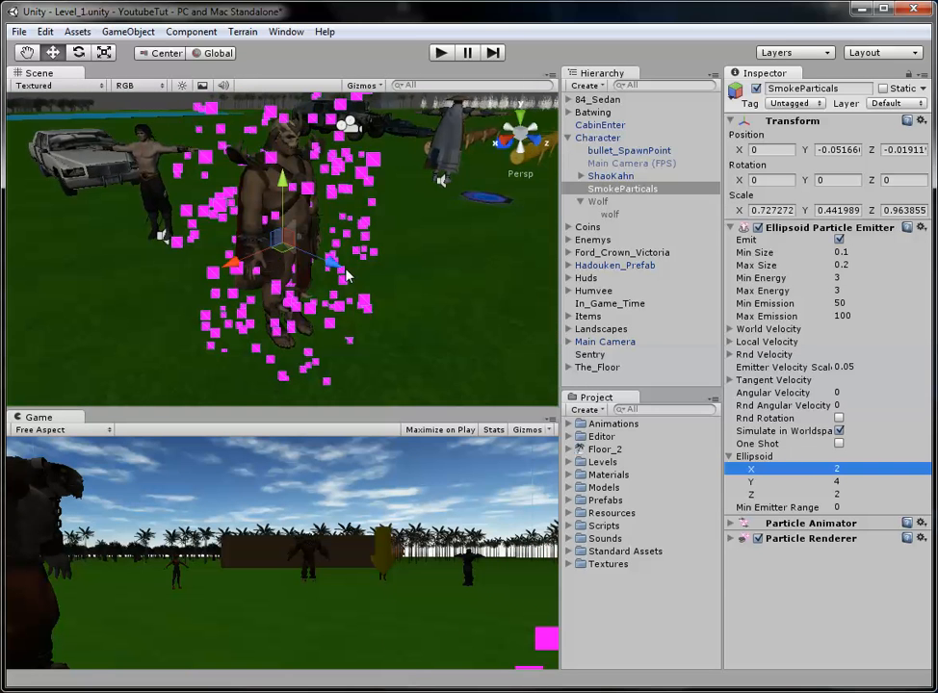
scroll(318, 208, down, 2)
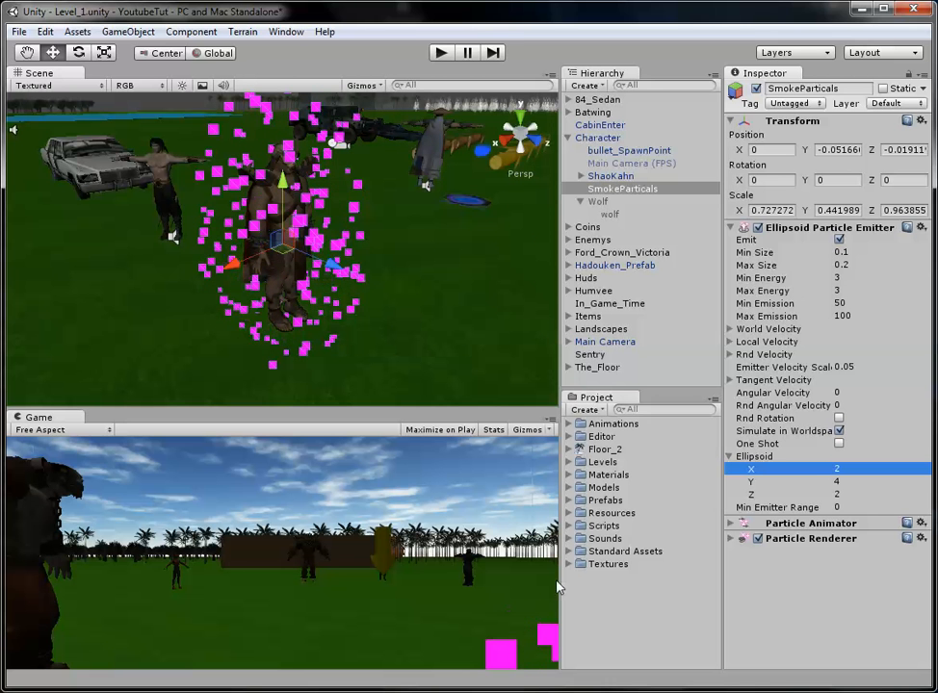
- Widen the emitter's Ellipsoid by setting X and Z to 3, and collapse the Ellipsoid values
click(836, 472)
key(Tab)
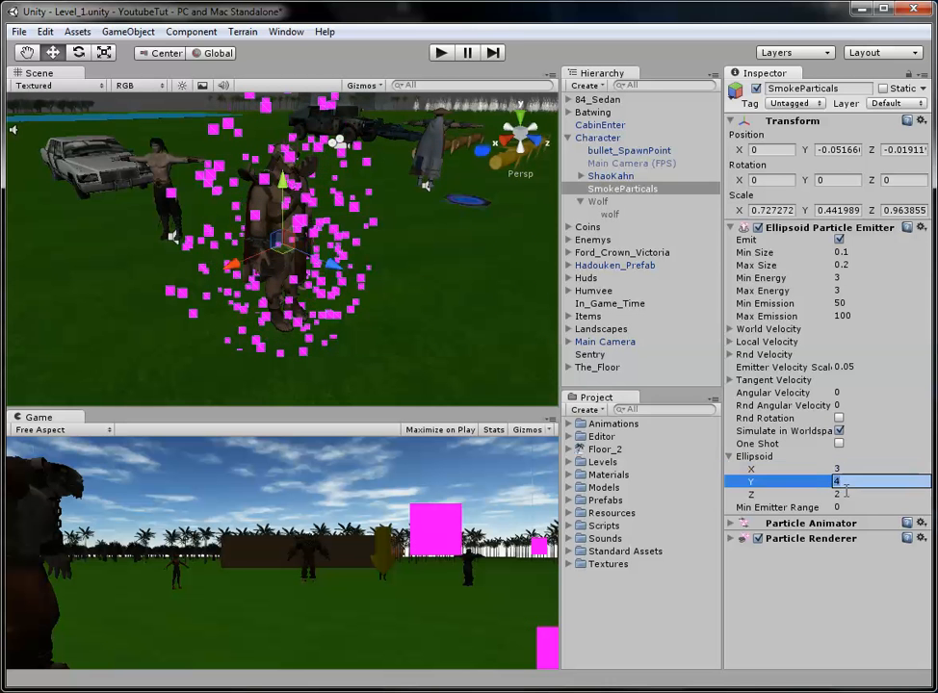
key(Tab)
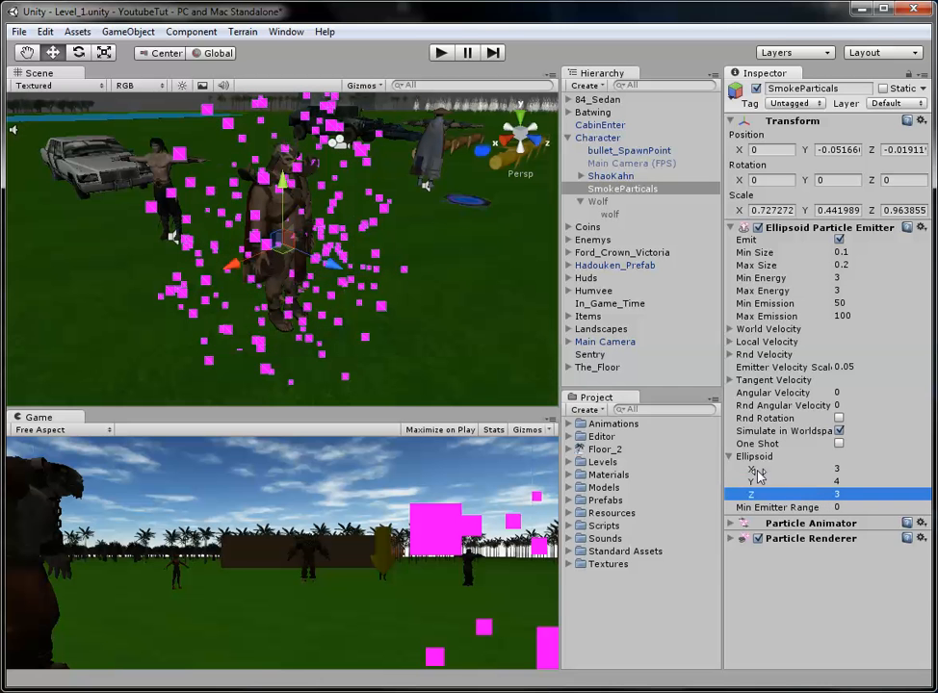
click(729, 456)
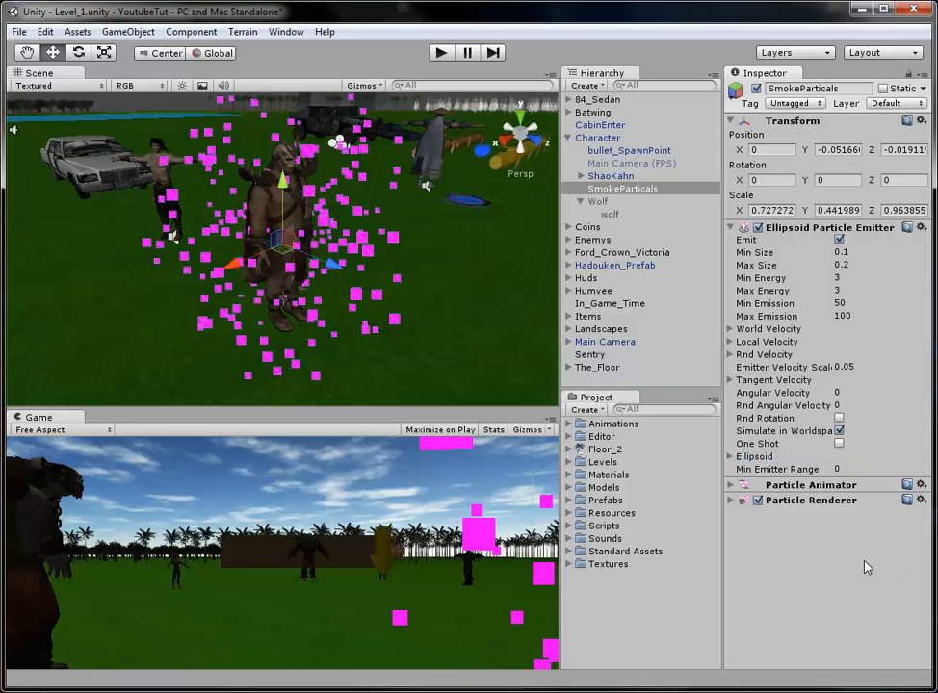
- Collapse the Ellipsoid Particle Emitter settings and try the Particle Renderer switched off and back on
click(801, 228)
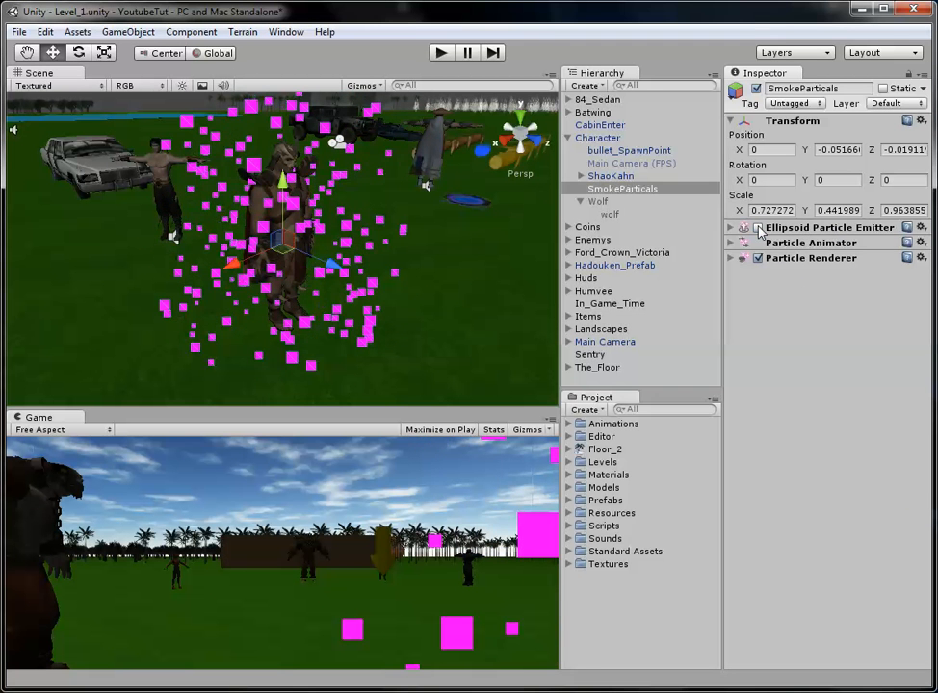
click(758, 258)
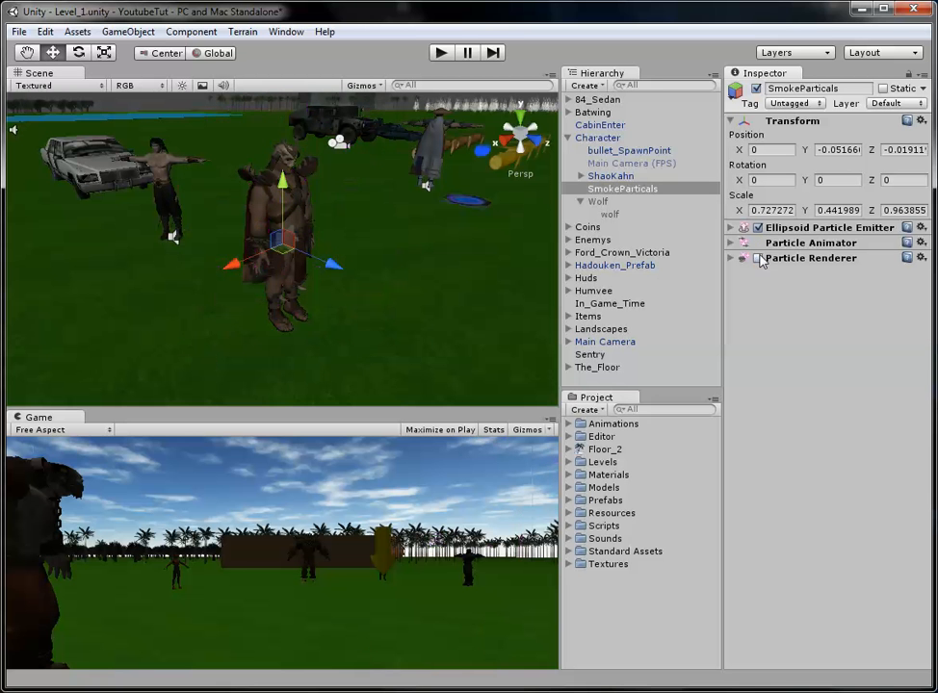
click(758, 258)
- Expand the Particle Animator settings and briefly review the Ellipsoid Particle Emitter settings before collapsing them again
click(811, 245)
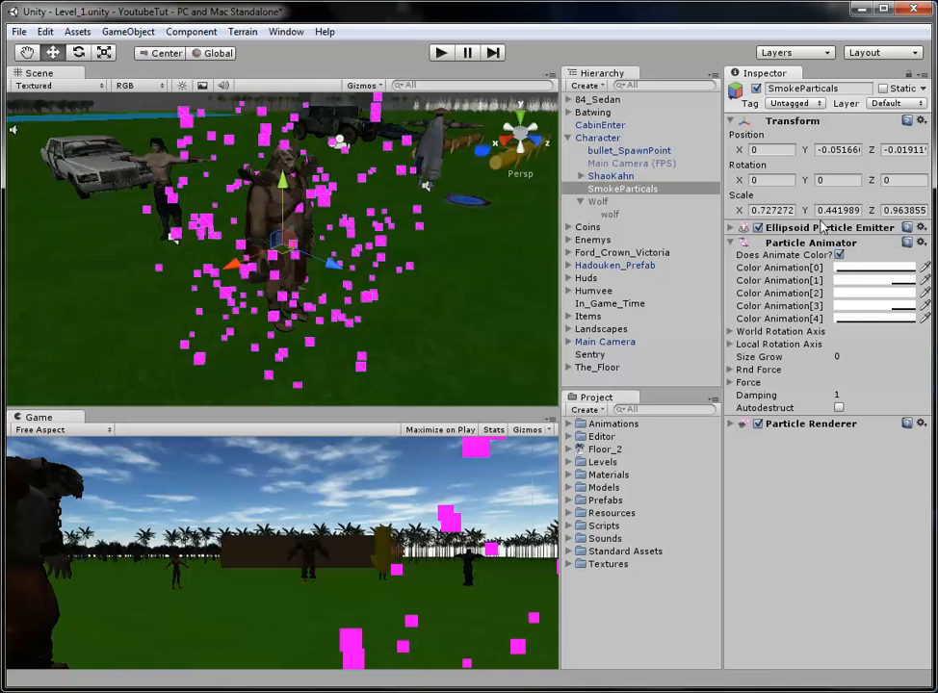
click(810, 227)
click(811, 227)
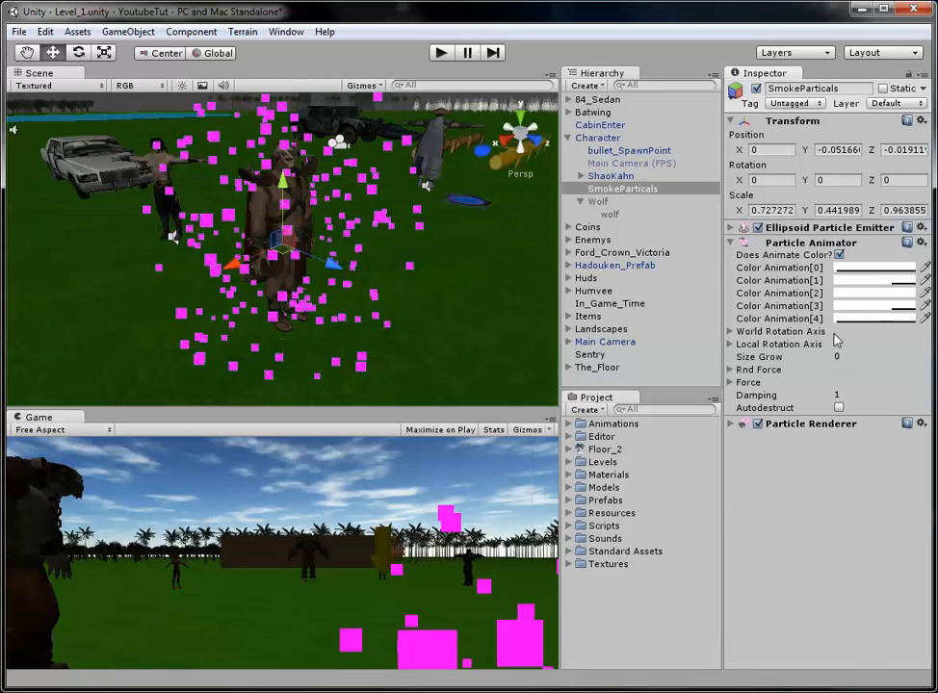
click(828, 227)
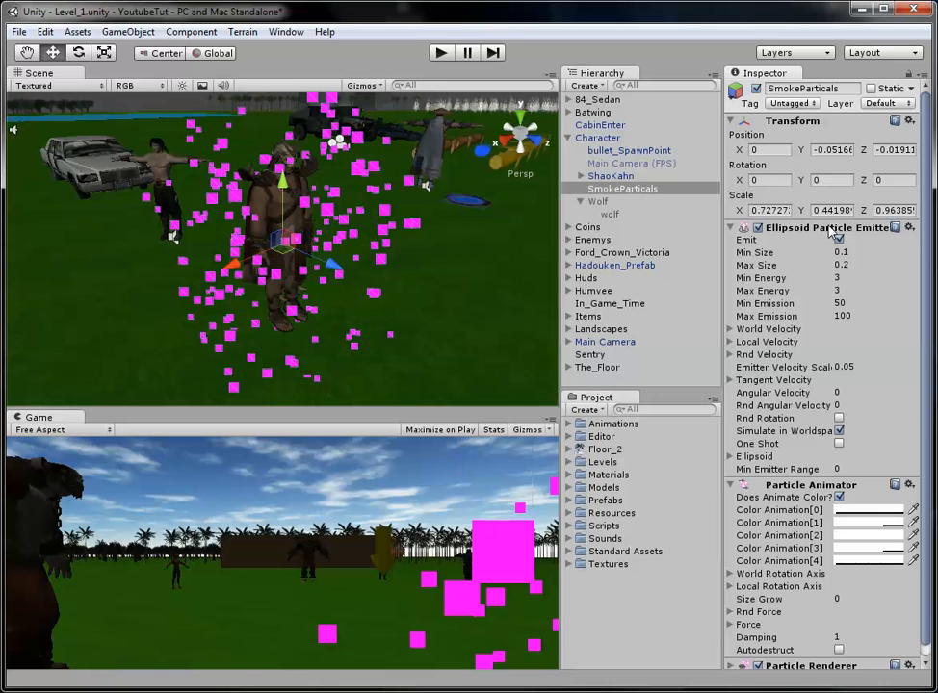
click(830, 228)
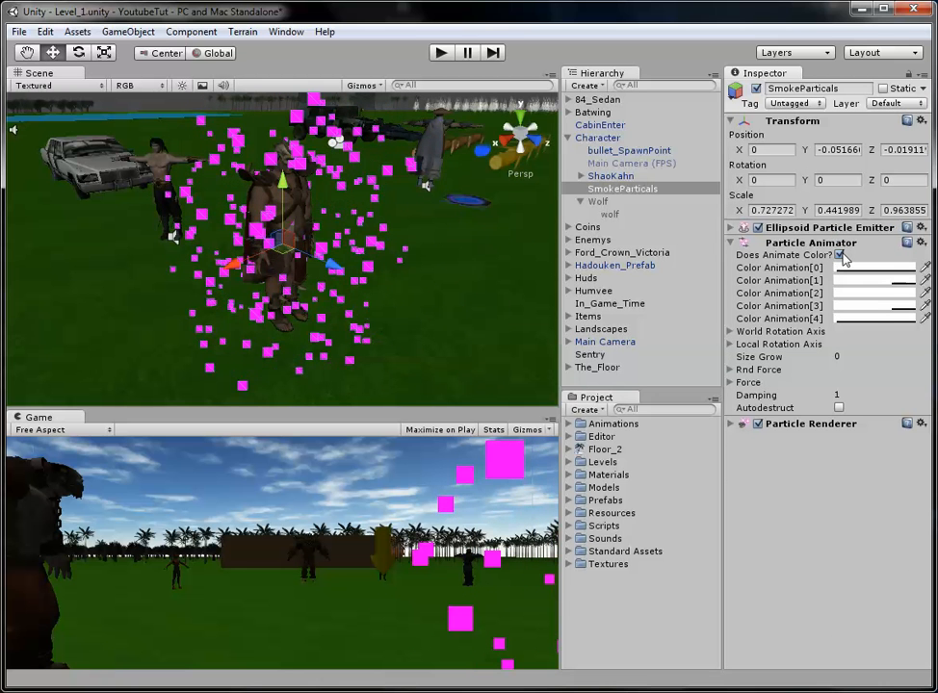
- With Does Animate Color enabled, make Color Animation[0] grey and Color Animation[1] dark grey with RGB 95, 95, 95
click(839, 255)
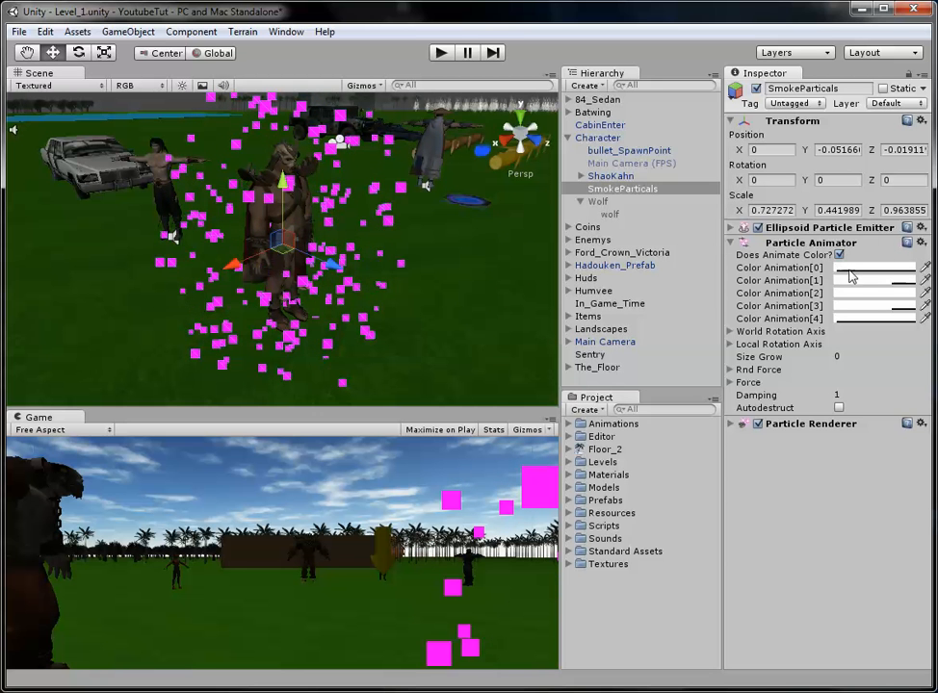
click(890, 269)
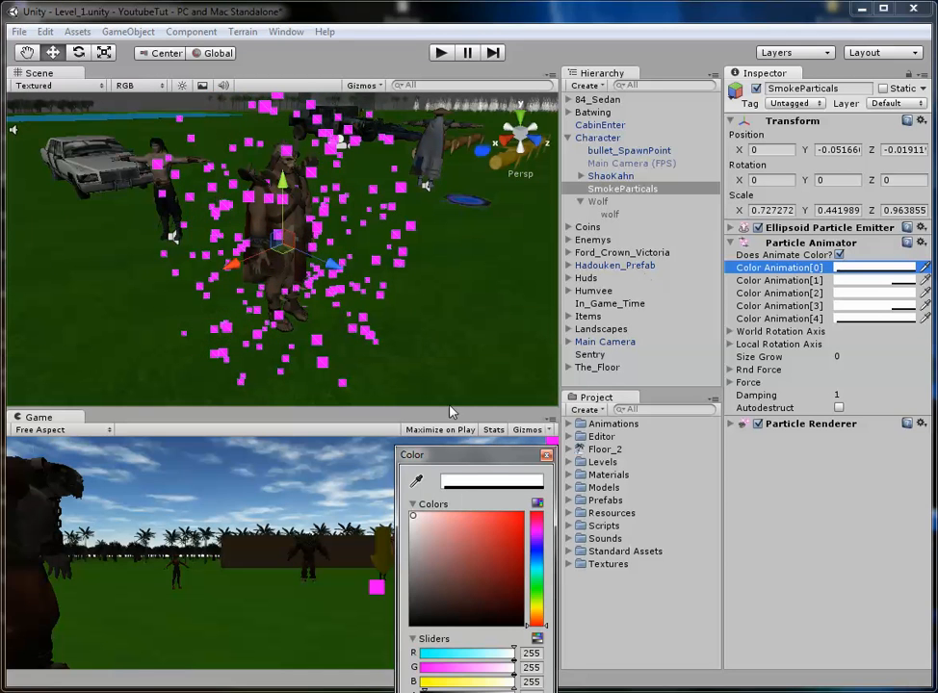
click(546, 454)
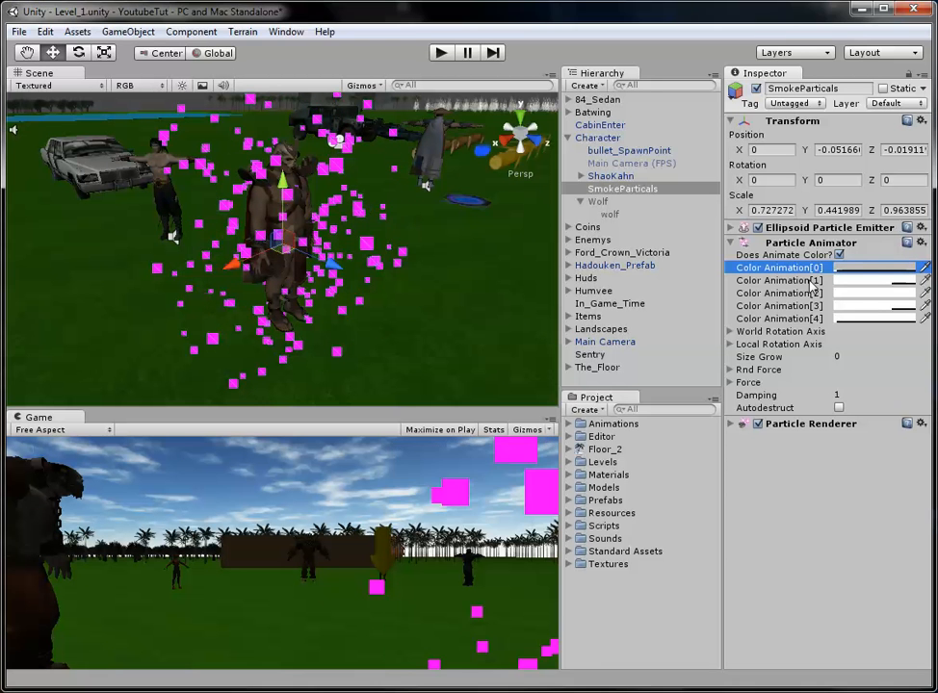
click(867, 280)
drag(410, 575, 397, 579)
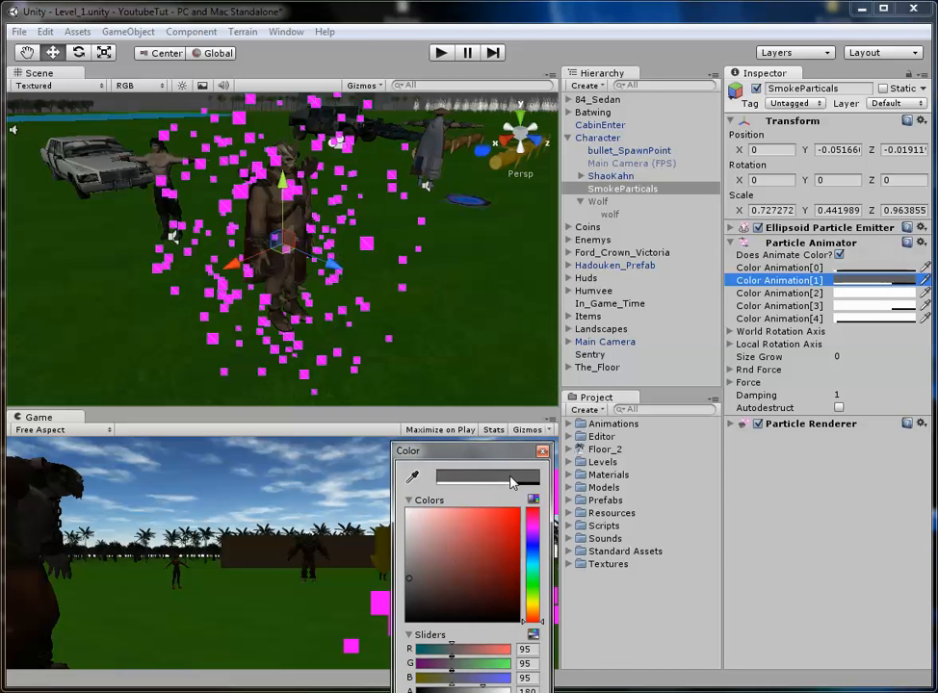
click(542, 452)
- Make Color Animation[2] a darker grey, leave Color Animation[3] white, and make Color Animation[4] black
click(882, 294)
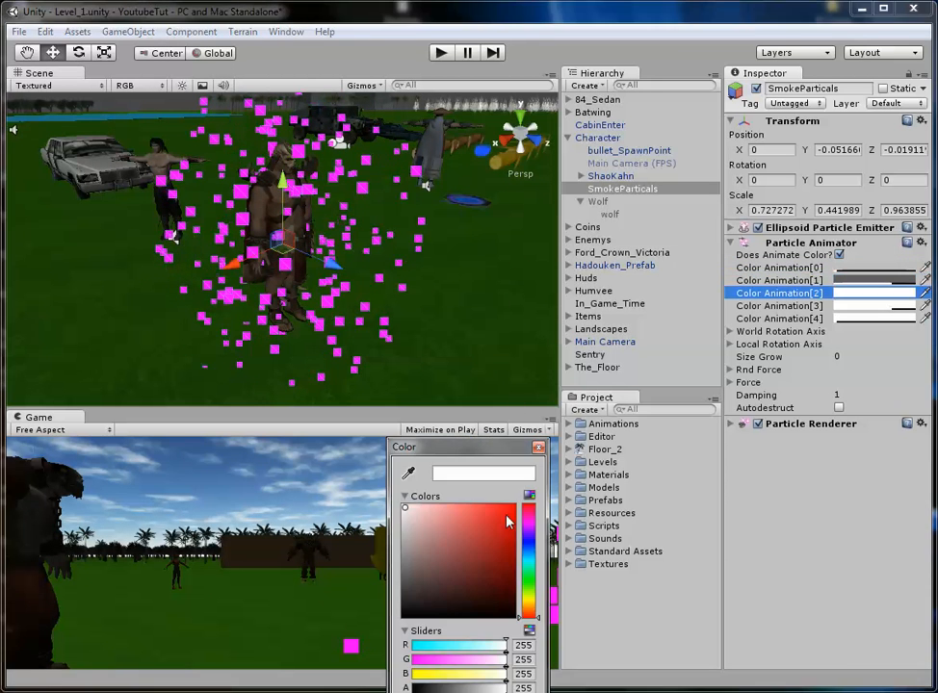
drag(460, 590, 404, 594)
click(538, 447)
click(879, 306)
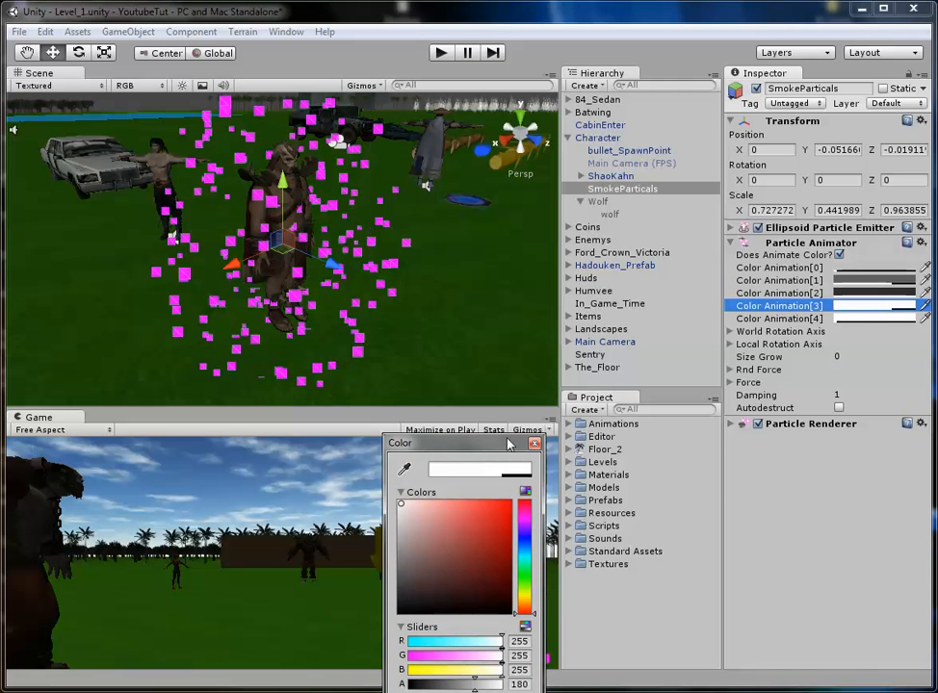
click(536, 441)
click(857, 318)
drag(483, 539, 389, 620)
click(530, 439)
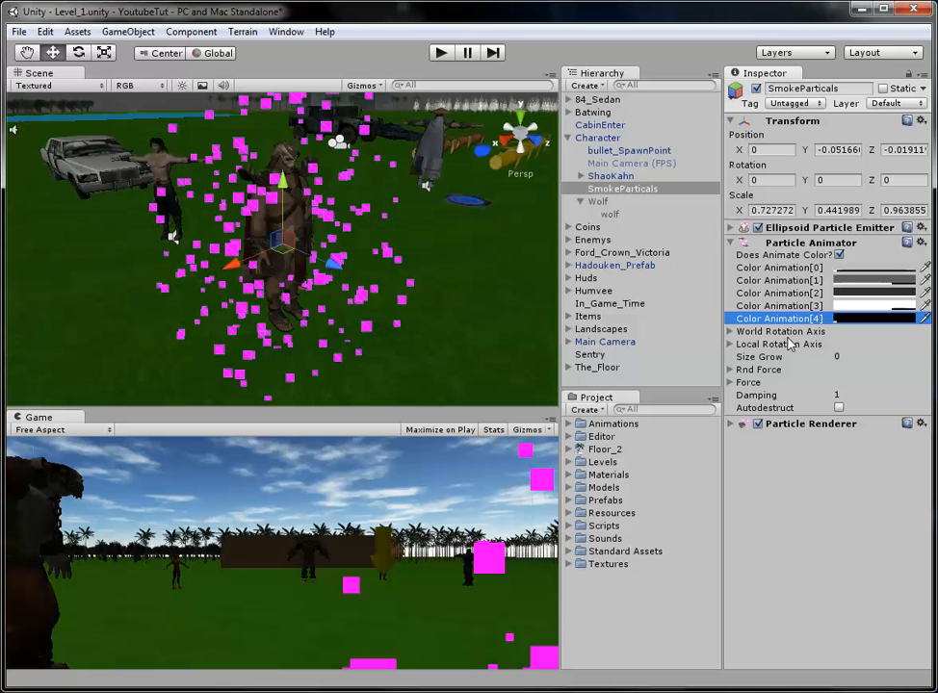
- Try Size Grow values of 1 and 0.2 on the Particle Animator and settle on 0.4
click(783, 357)
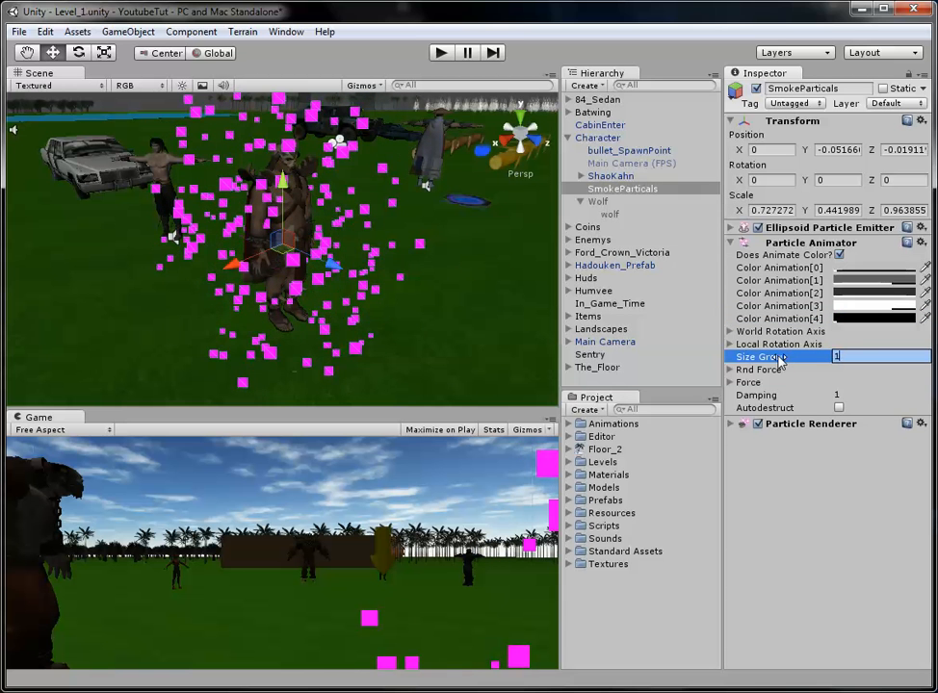
text(1)
key(Return)
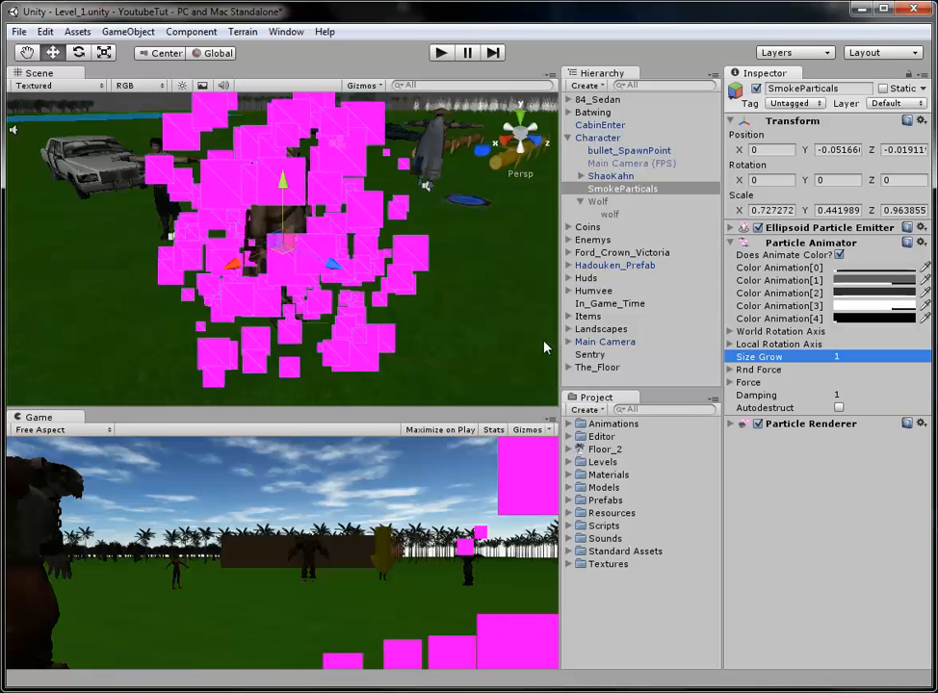
click(804, 358)
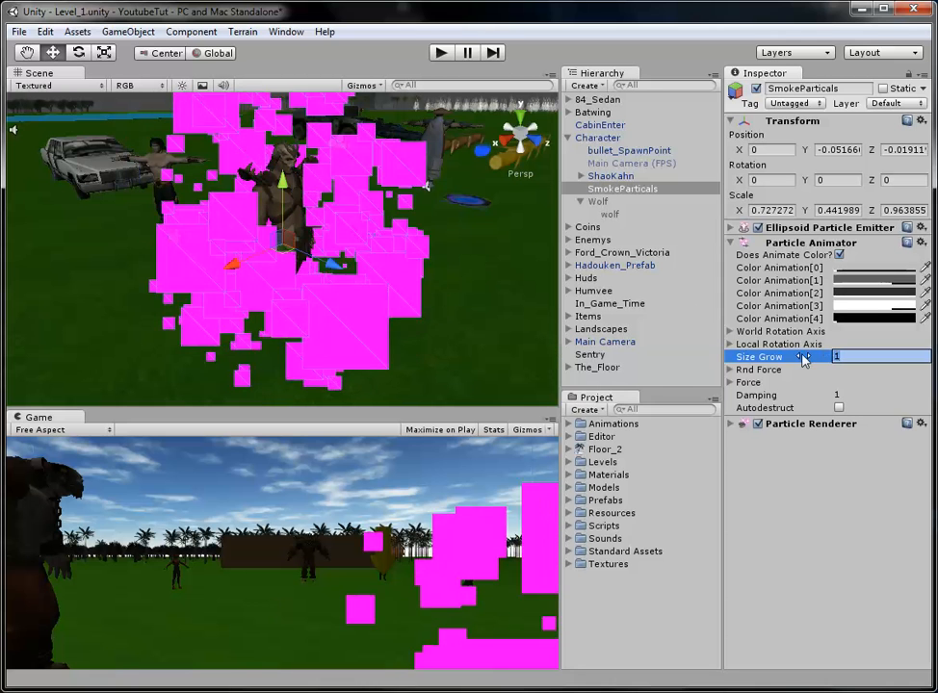
text(0.2)
key(Return)
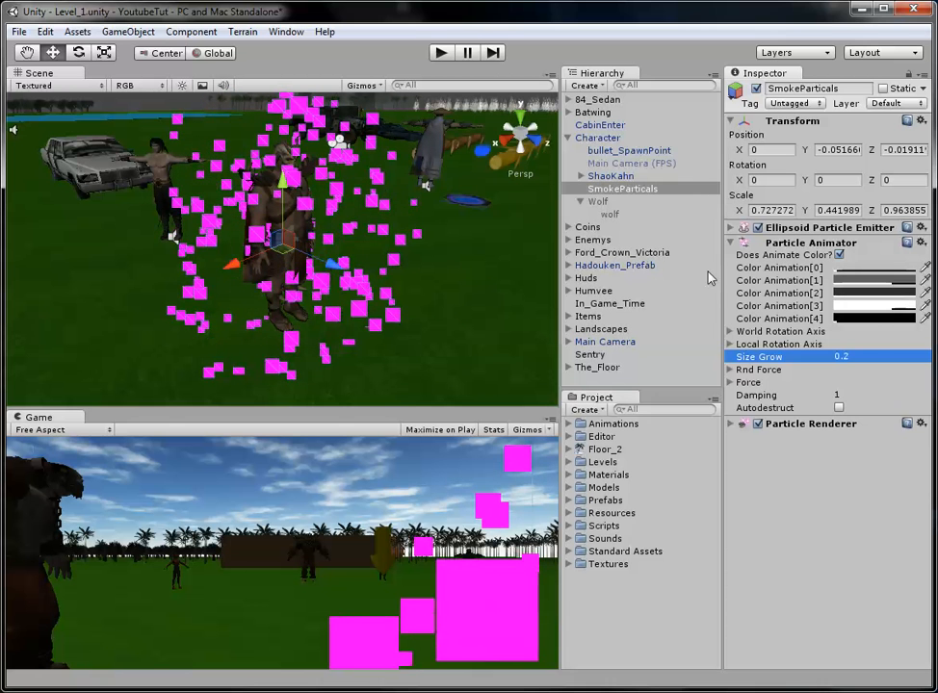
text(0.4)
key(Return)
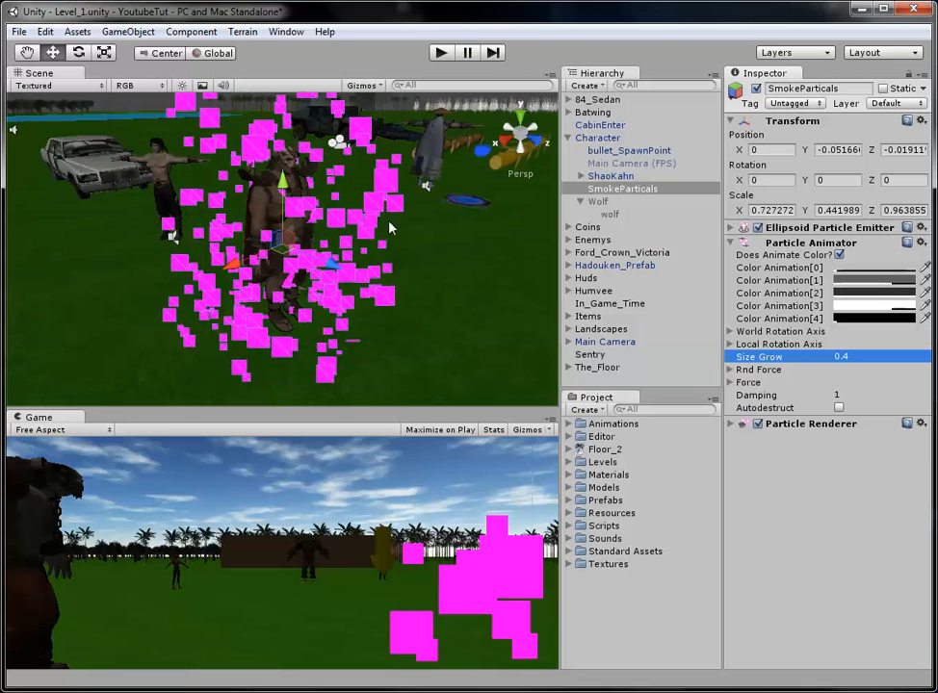
- Expand the Particle Animator's Force values and set Z to 1 while viewing the character from the side
click(731, 383)
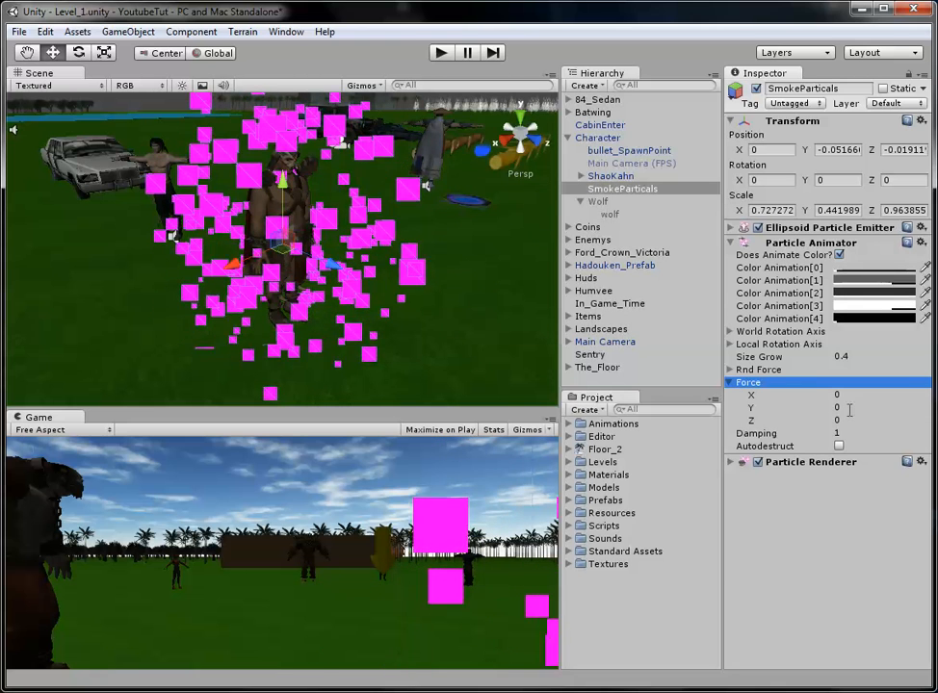
click(501, 140)
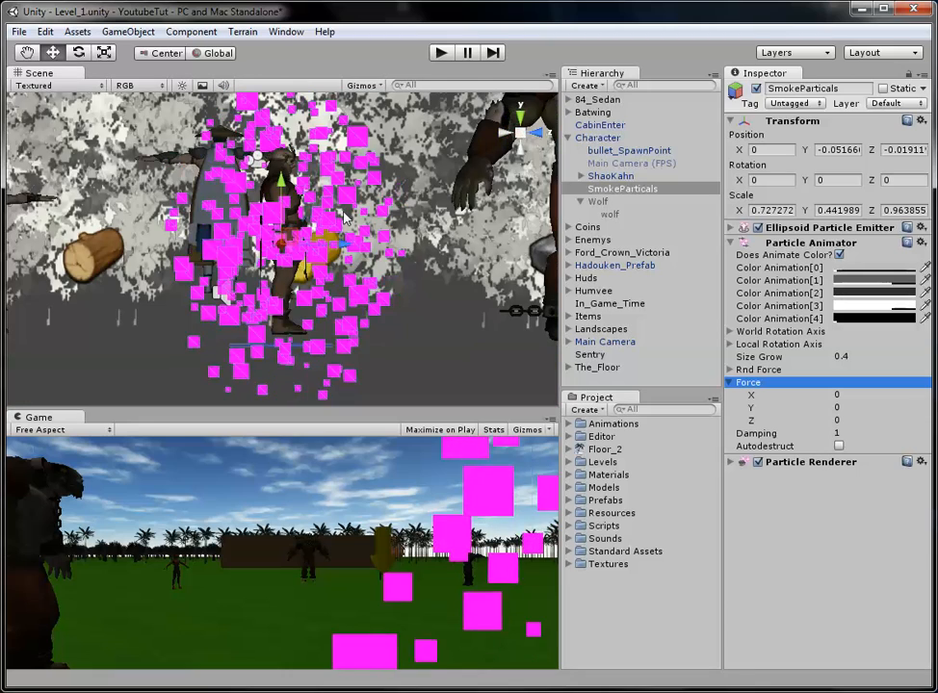
scroll(314, 297, down, 4)
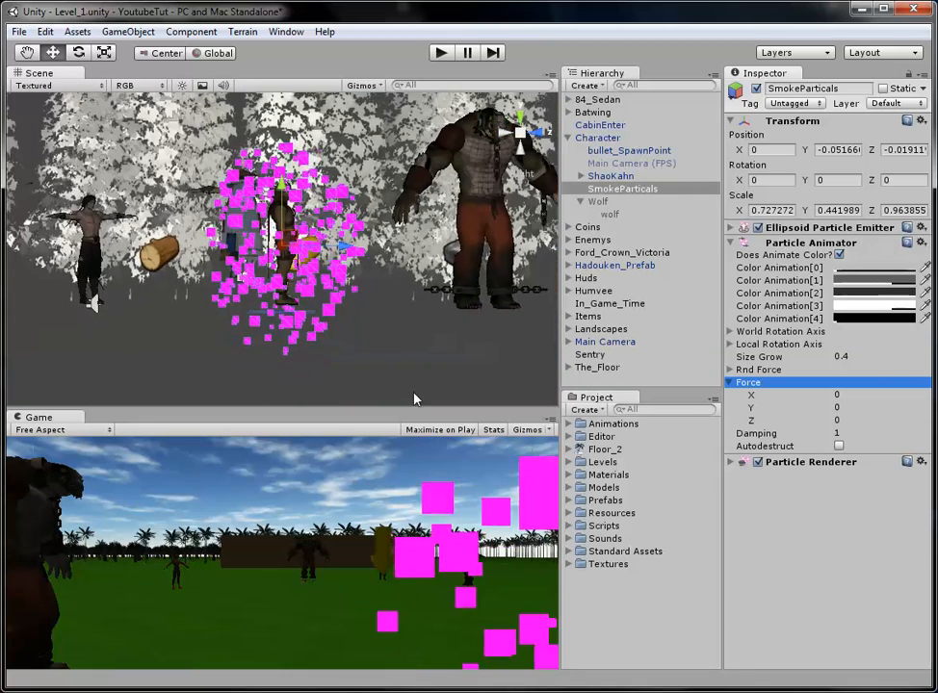
click(789, 421)
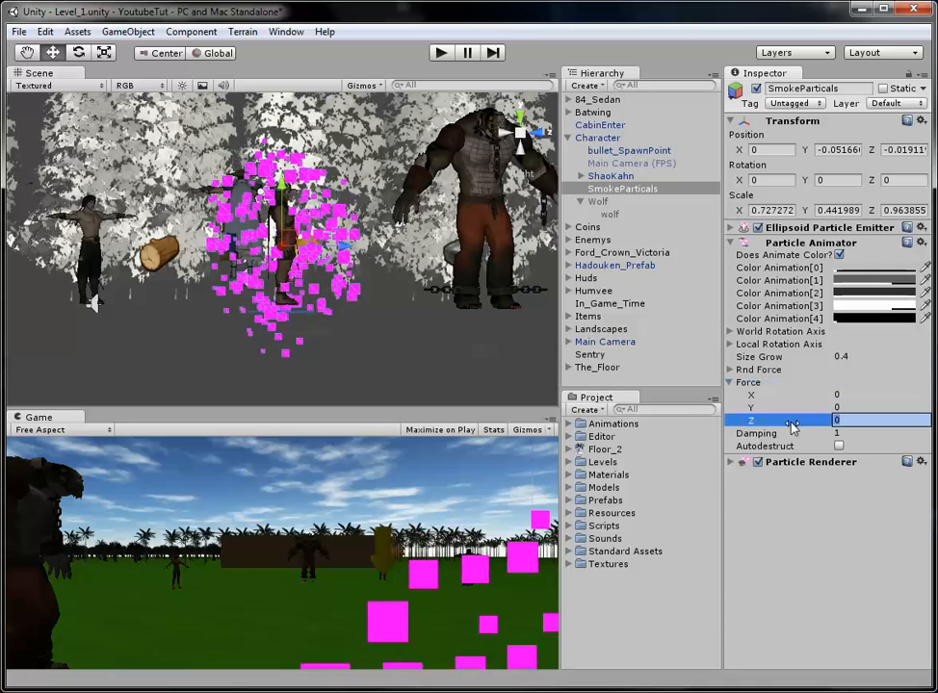
text(1)
key(Return)
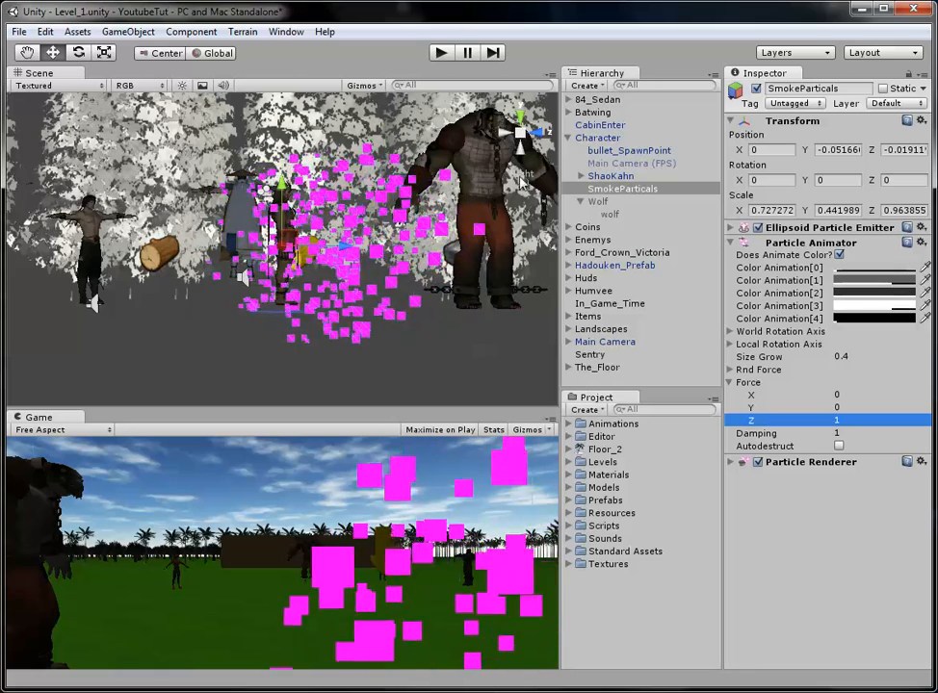
- Try Force Z at 0.7 and -1, check the particle drift in perspective, and reset Z to 0
drag(827, 422, 816, 423)
click(791, 425)
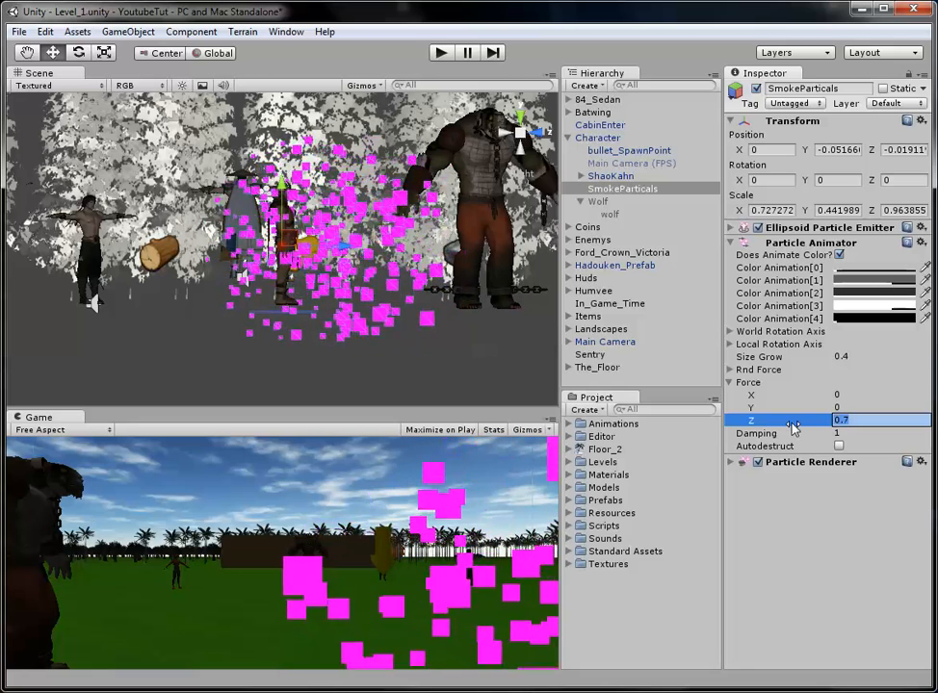
text(-1)
key(Return)
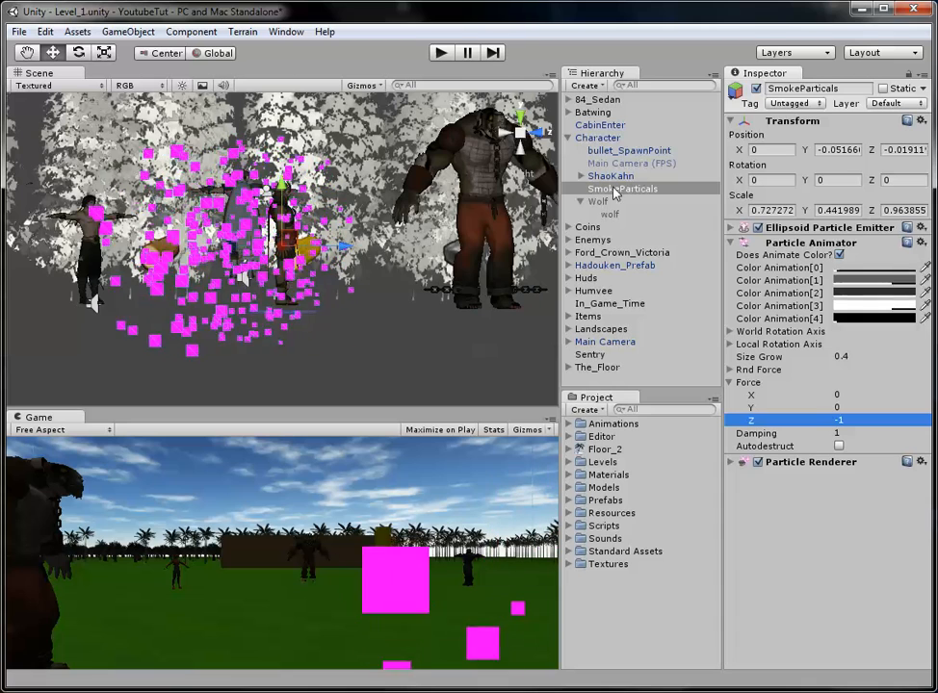
click(523, 131)
click(808, 425)
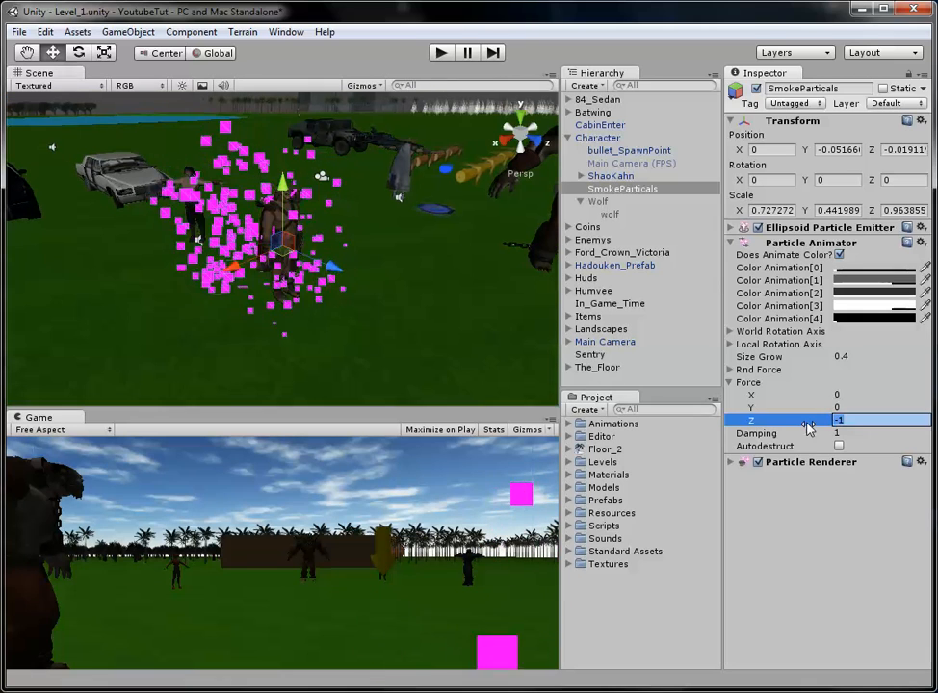
text(0)
key(Return)
- Set the Force's X and Z to 1 and check the diagonal particle drift around the character from the top
click(847, 397)
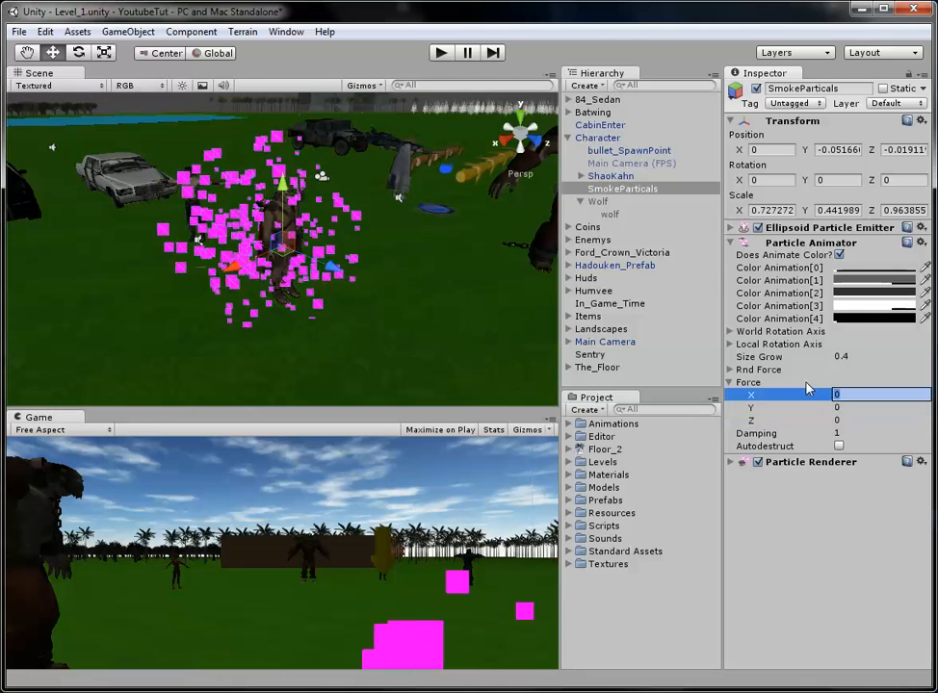
text(1)
key(Return)
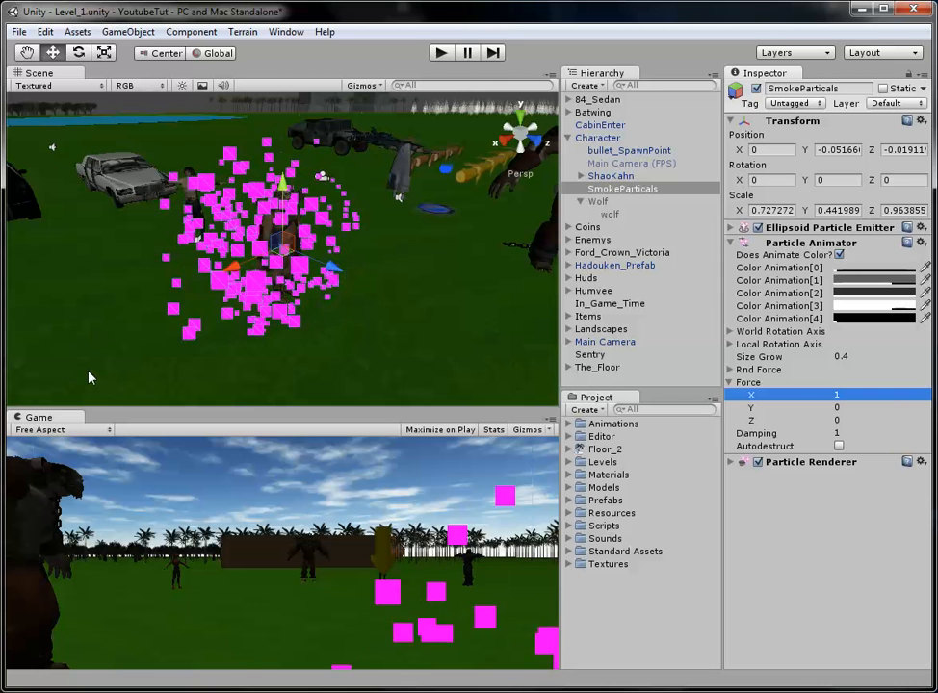
click(828, 420)
text(1)
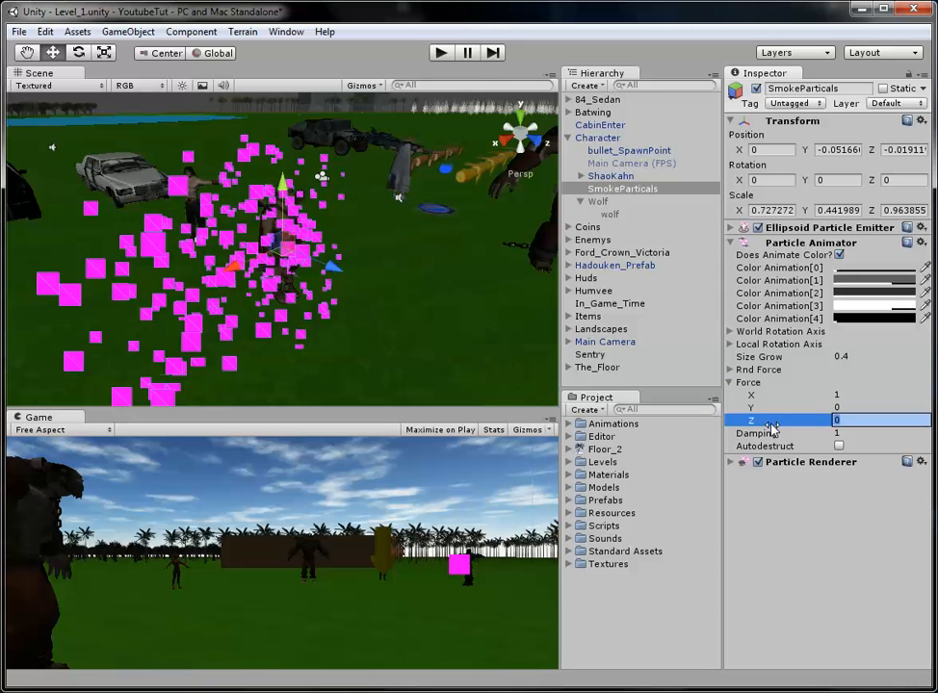
key(Return)
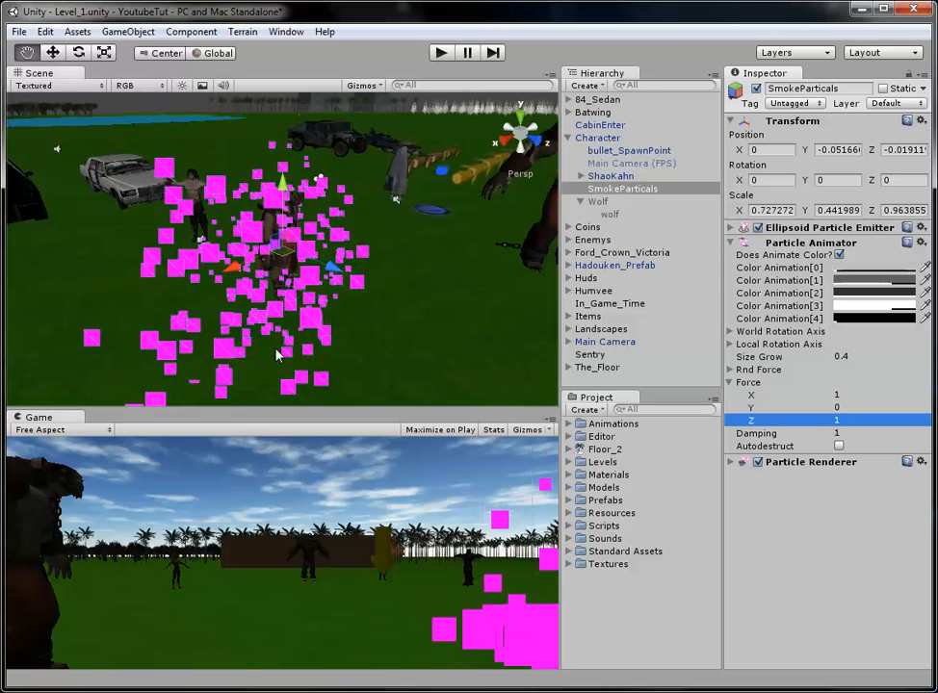
middle_drag(276, 353, 440, 154)
click(520, 118)
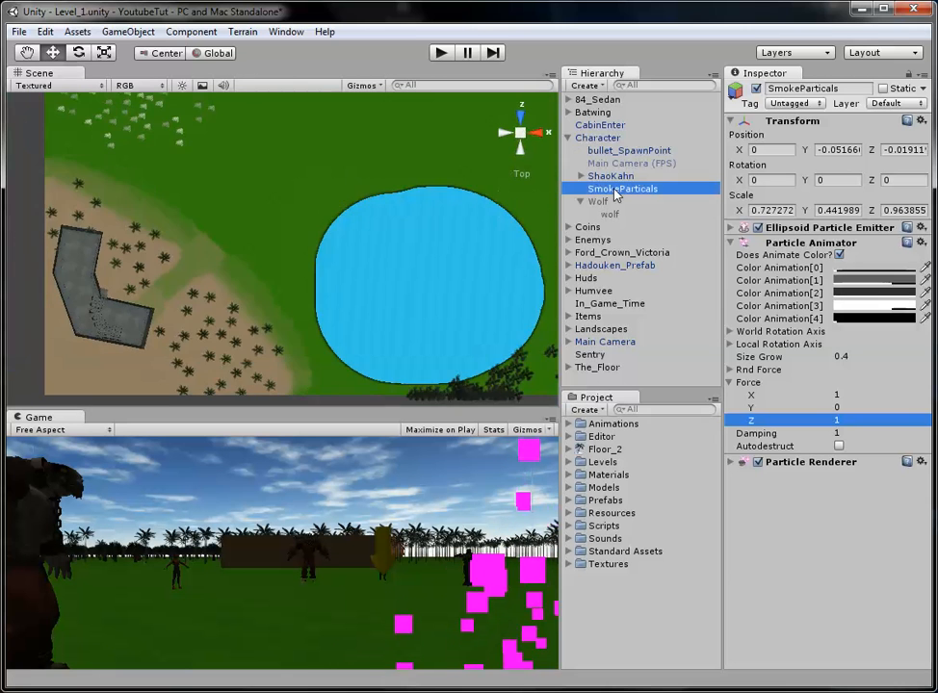
double_click(622, 189)
scroll(299, 280, up, 4)
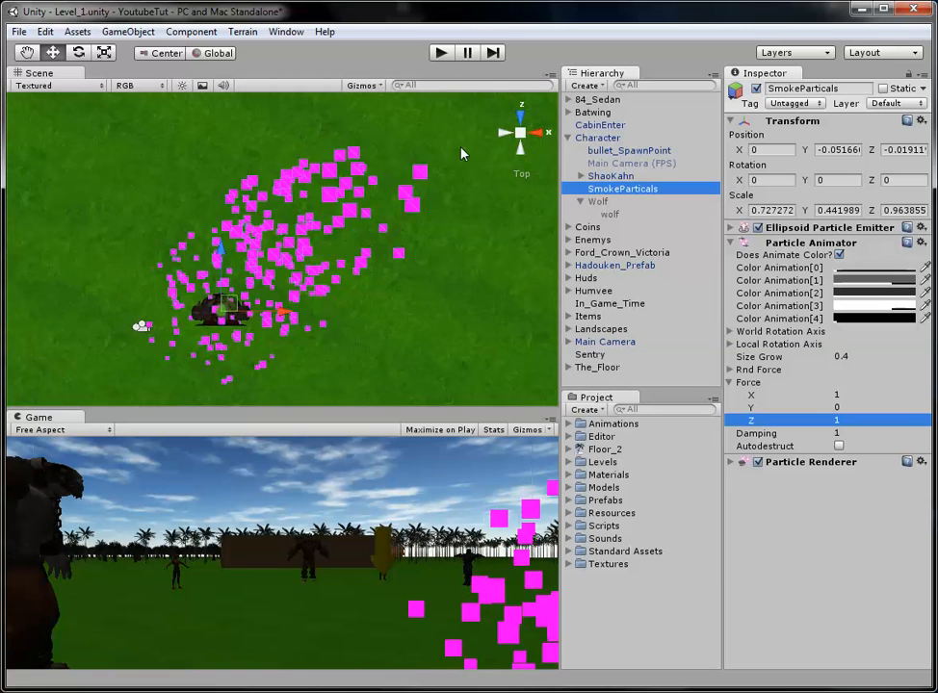
- Reset the Particle Animator's Force Z and X values to 0
click(771, 422)
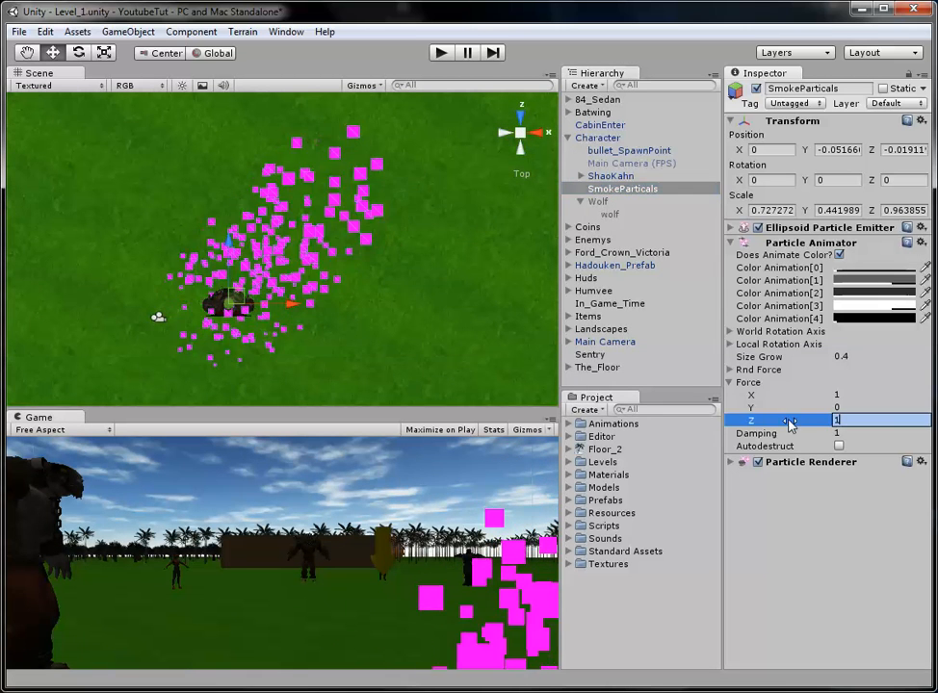
text(0)
click(796, 395)
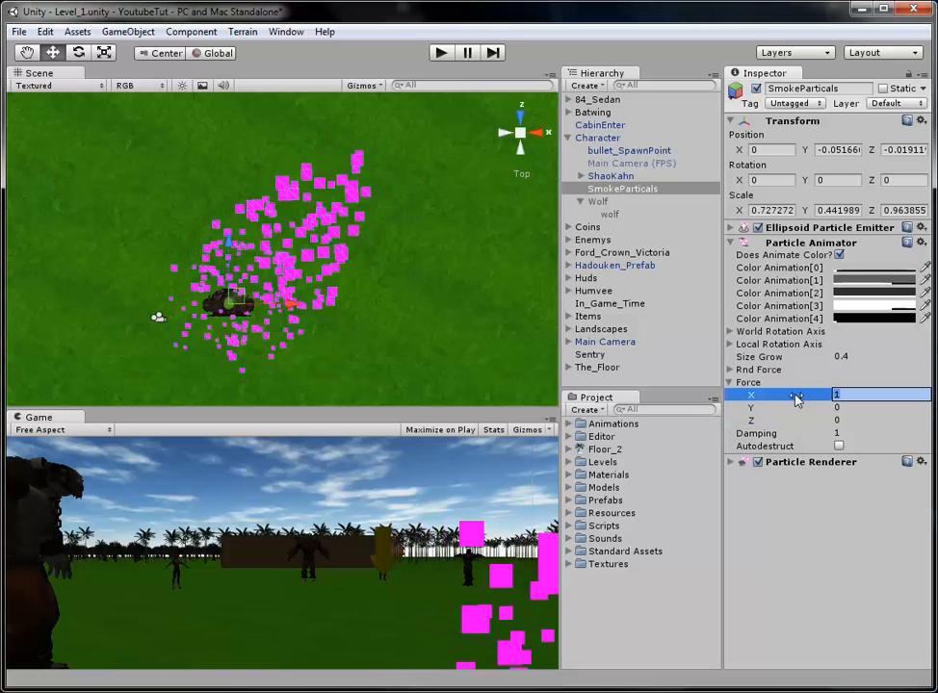
text(0)
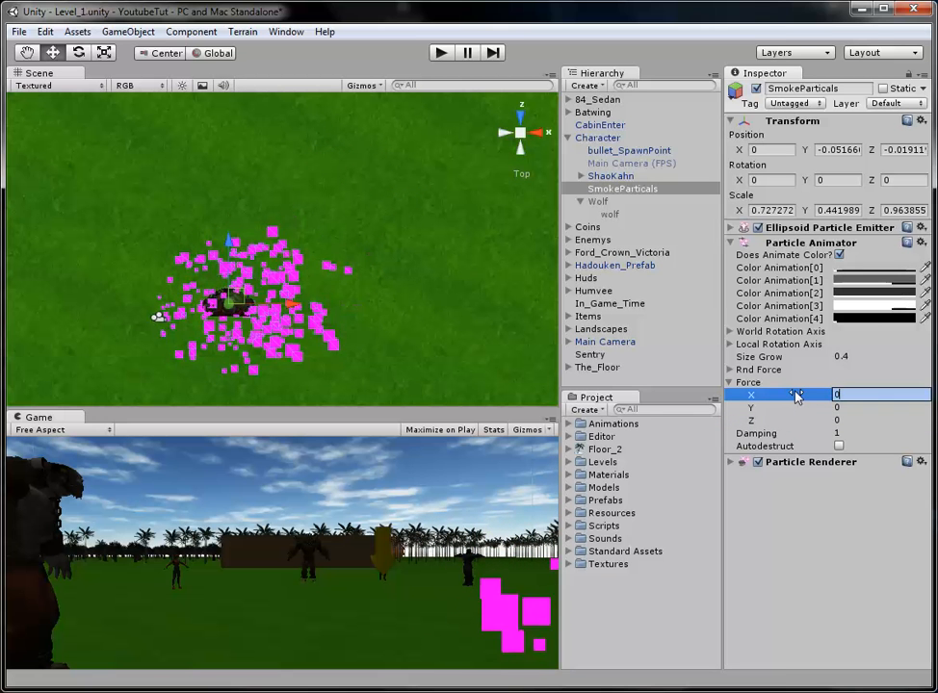
key(Return)
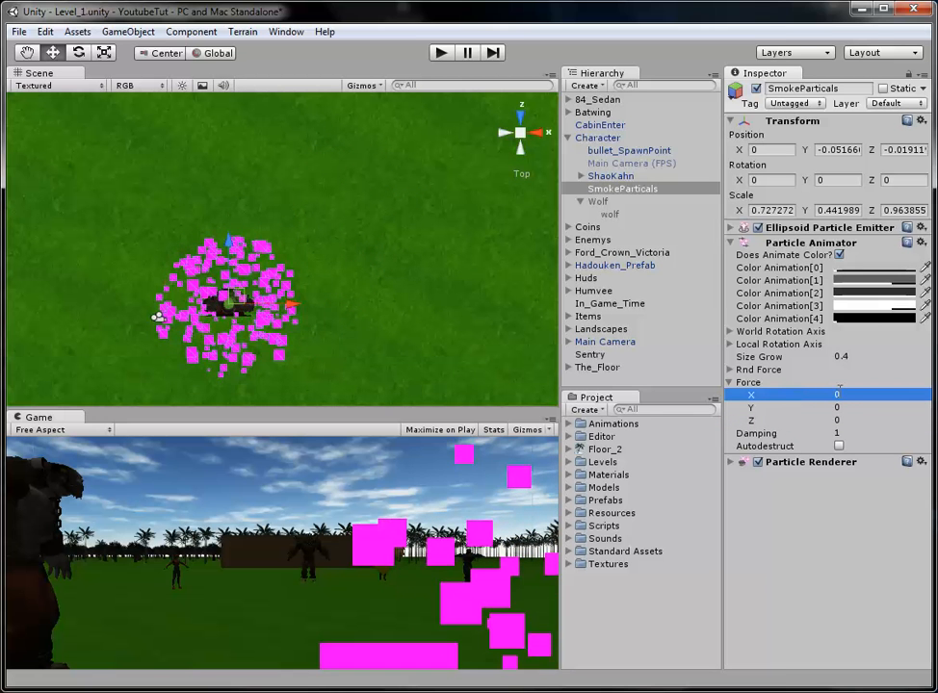
- Try a Force Y of 1 on the particles in perspective view and settle on 0.3
click(521, 133)
scroll(335, 207, up, 3)
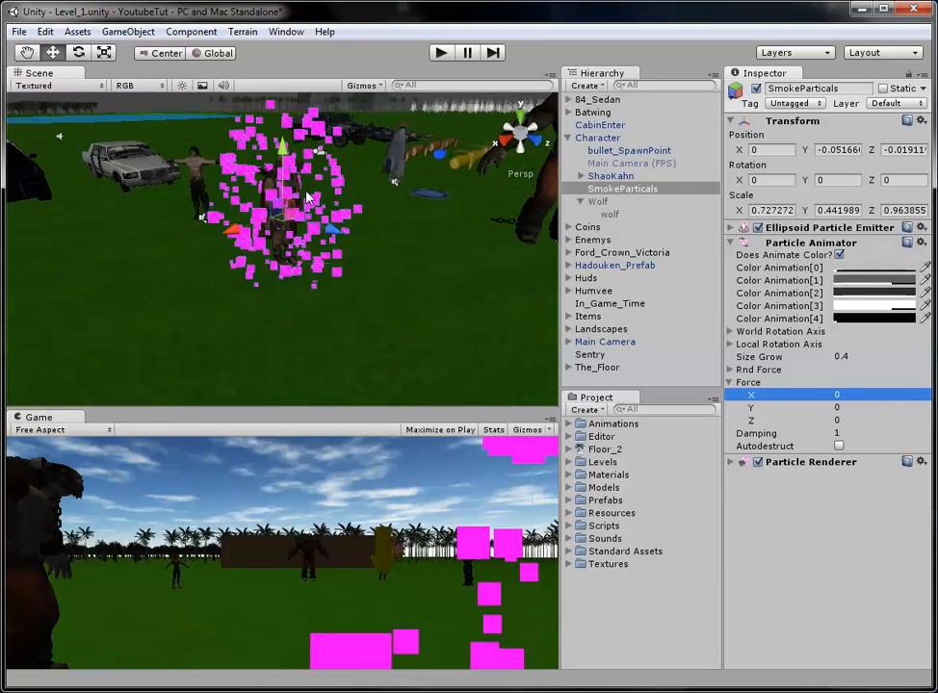
middle_drag(333, 201, 305, 248)
click(837, 407)
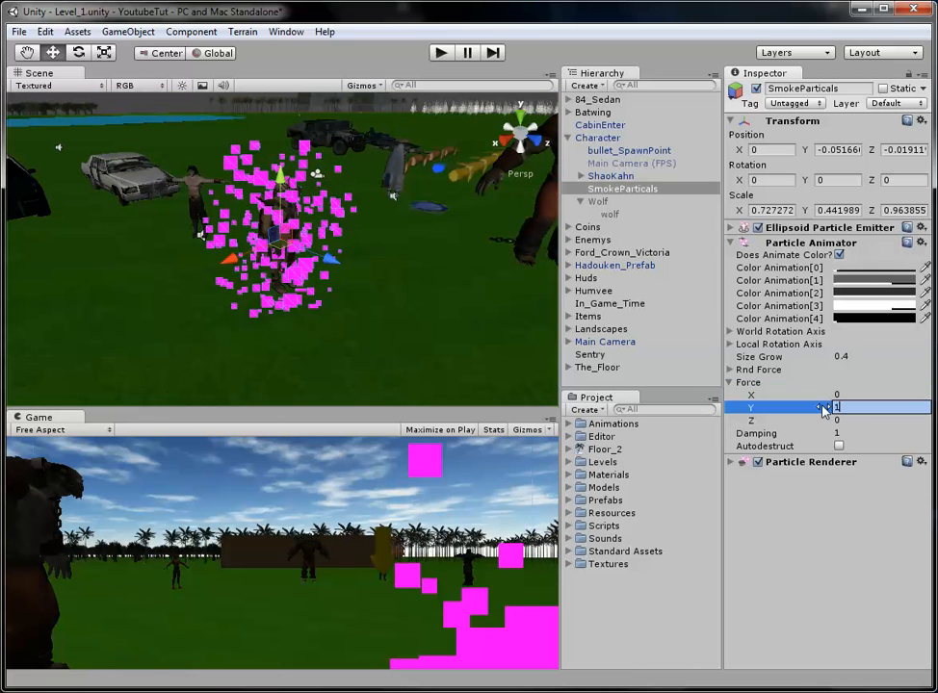
text(1)
middle_drag(423, 259, 412, 302)
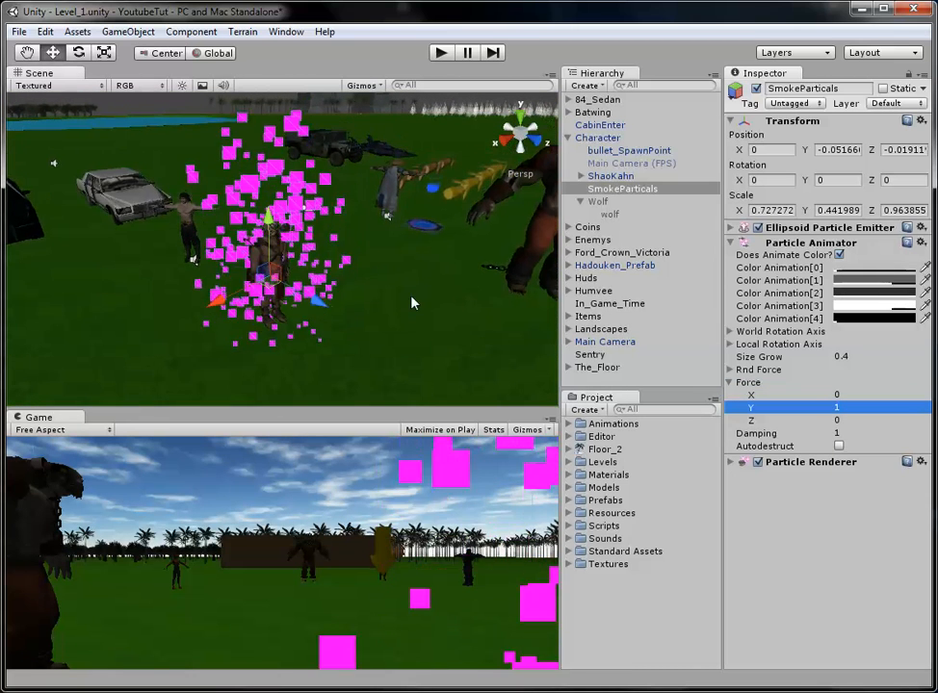
click(833, 409)
text(0)
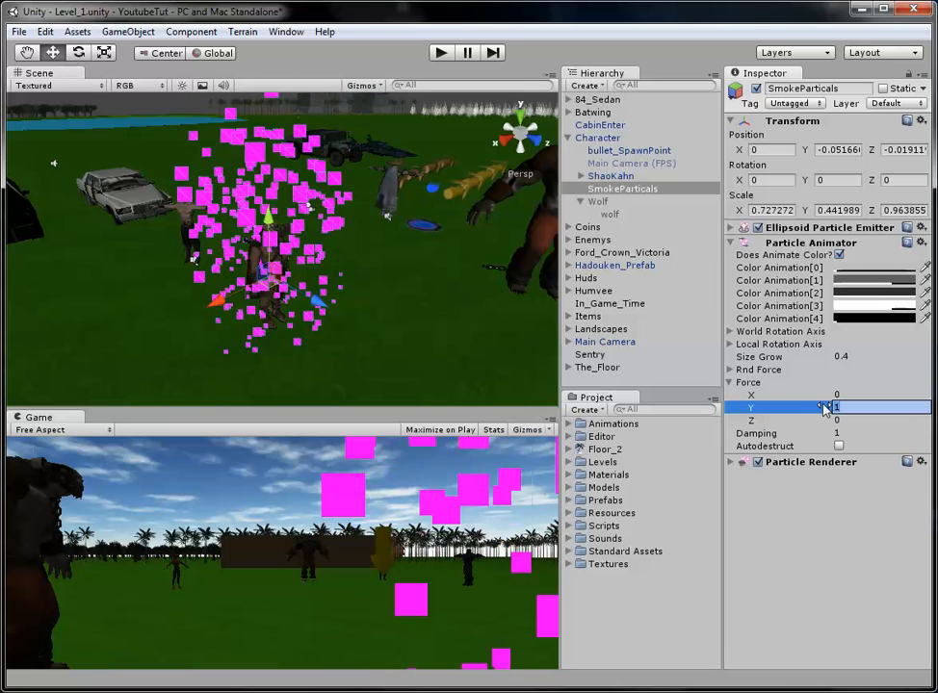
text(.3)
key(Return)
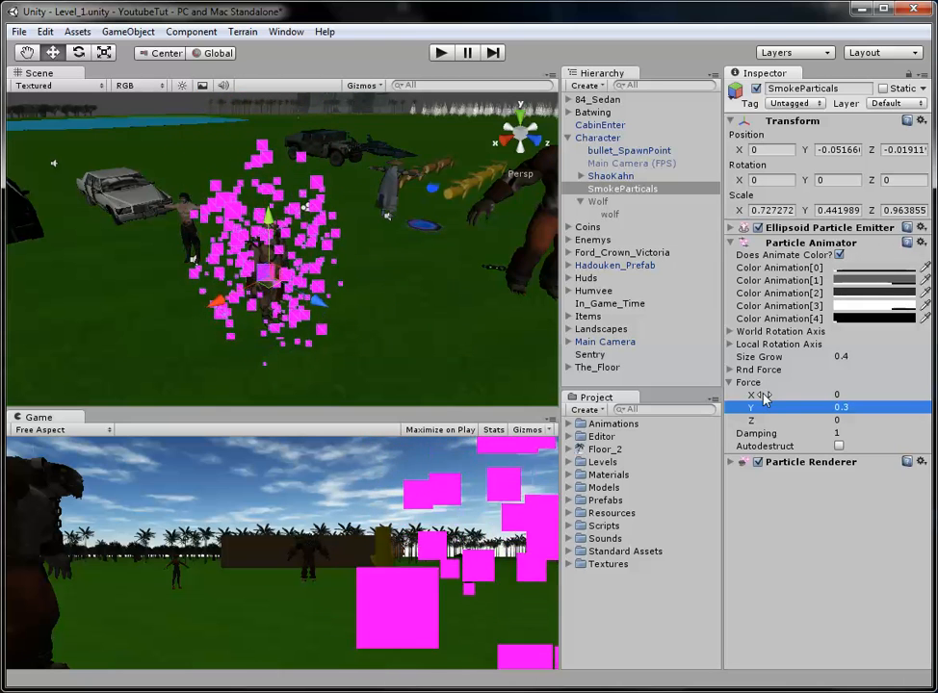
alt+drag(412, 198, 294, 191)
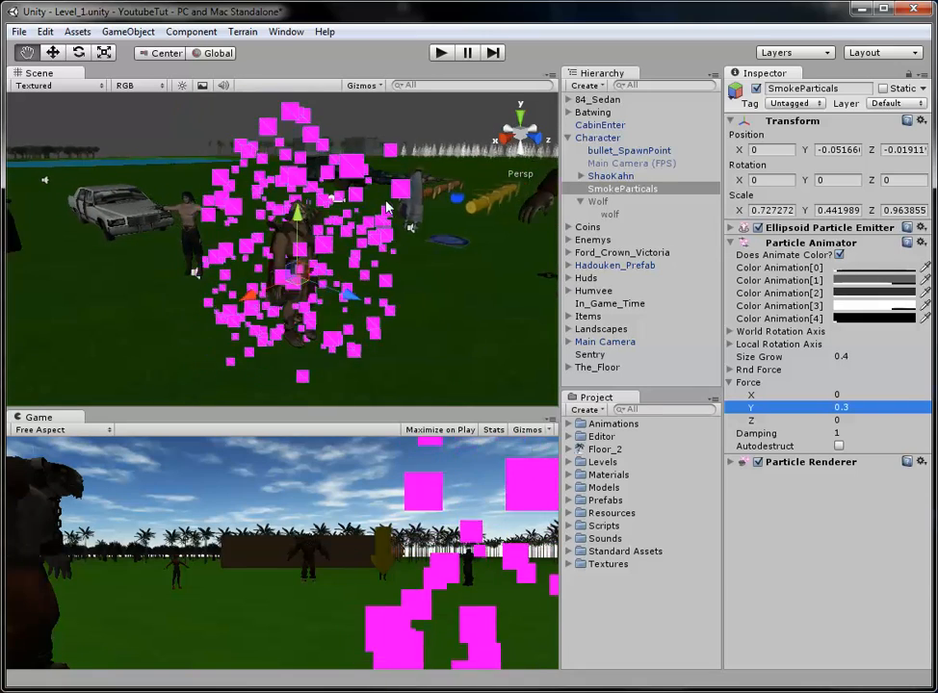
- Set the Ellipsoid Particle Emitter's Min Emission to 100 and check the particle density from the back and in perspective
click(804, 228)
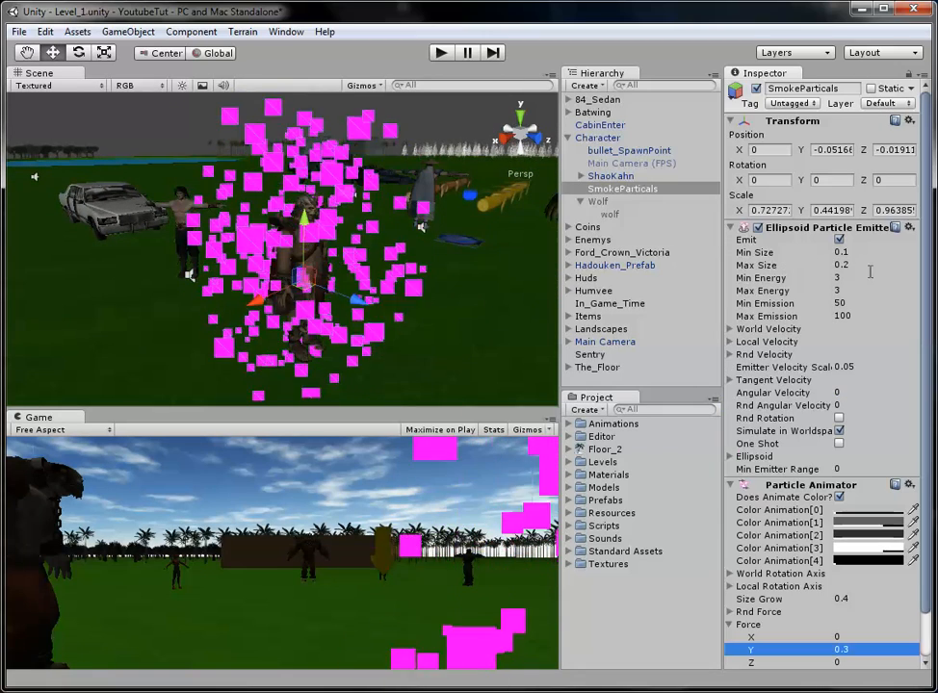
click(838, 303)
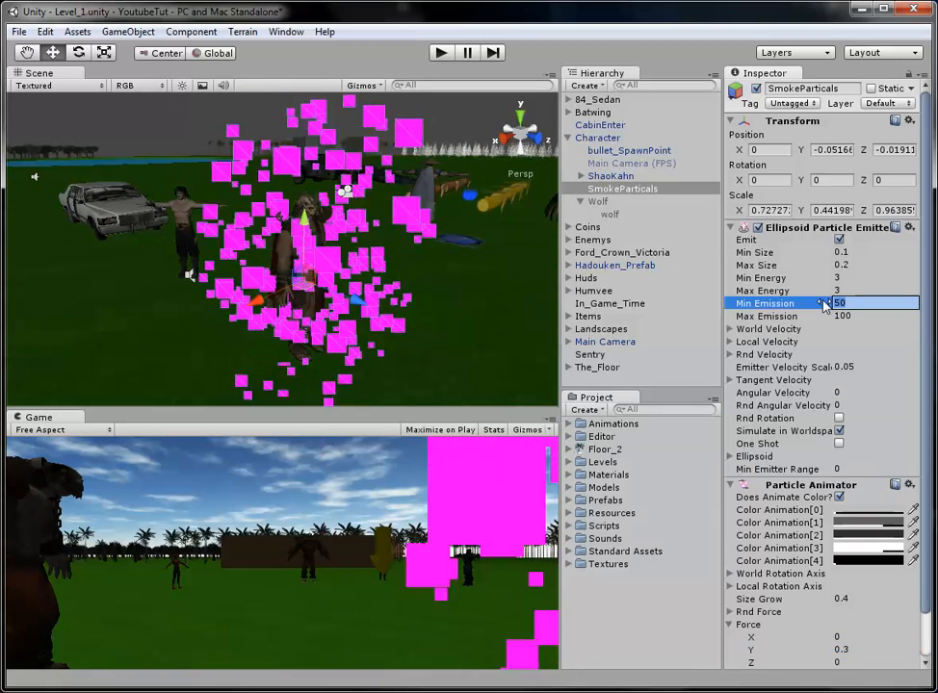
key(Return)
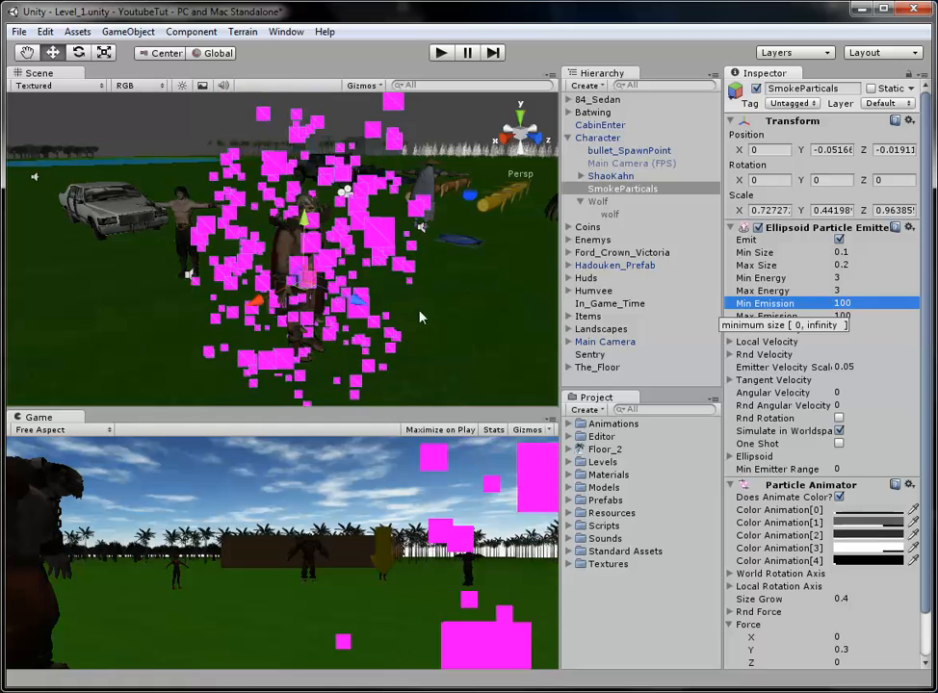
mouse_move(428, 271)
middle_down()
mouse_move(391, 252)
mouse_move(420, 257)
middle_up()
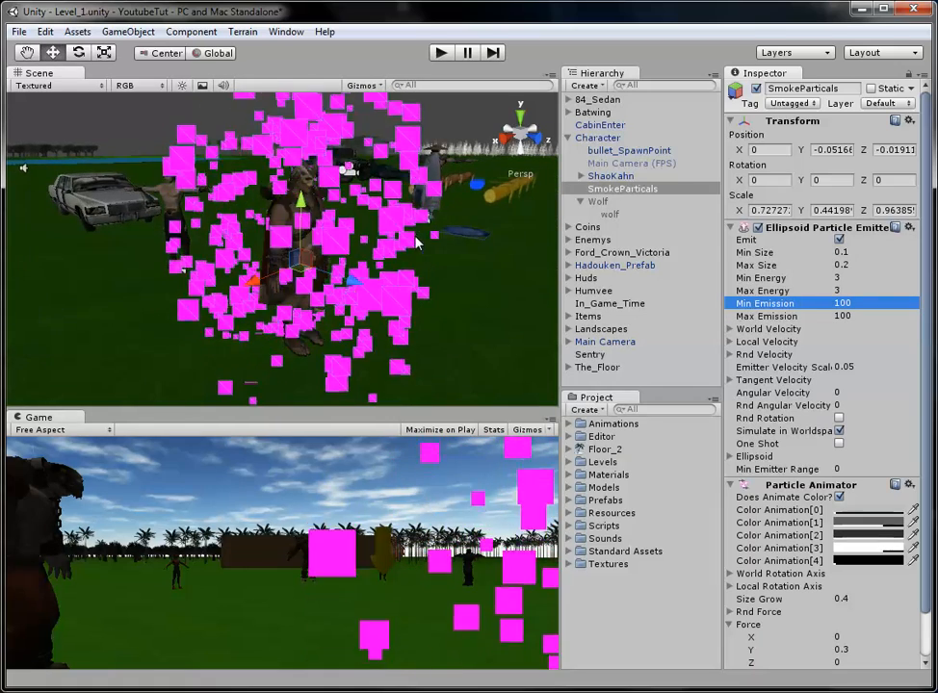
click(502, 136)
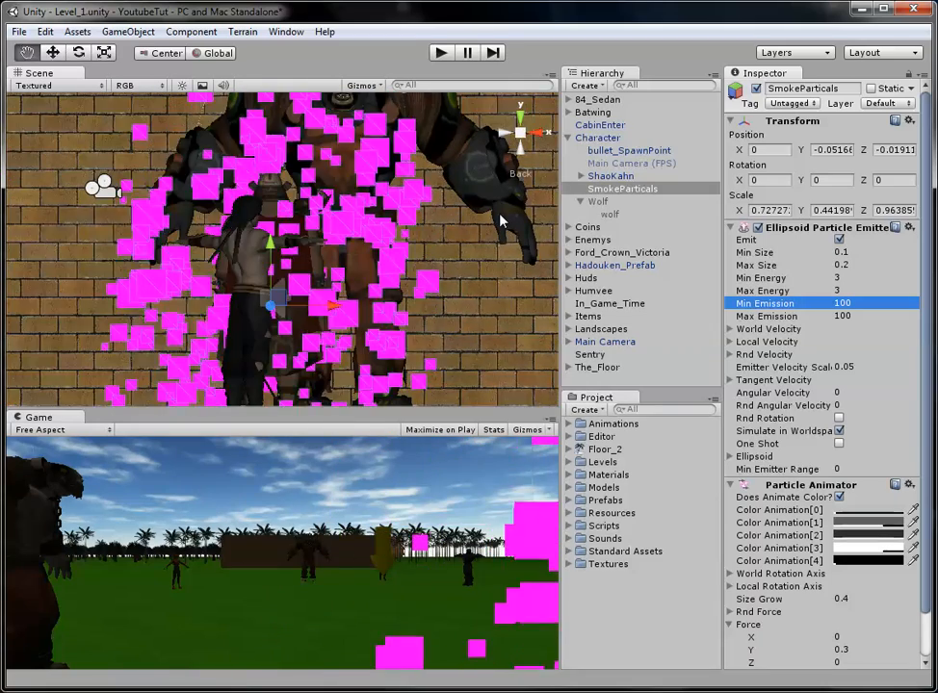
click(519, 134)
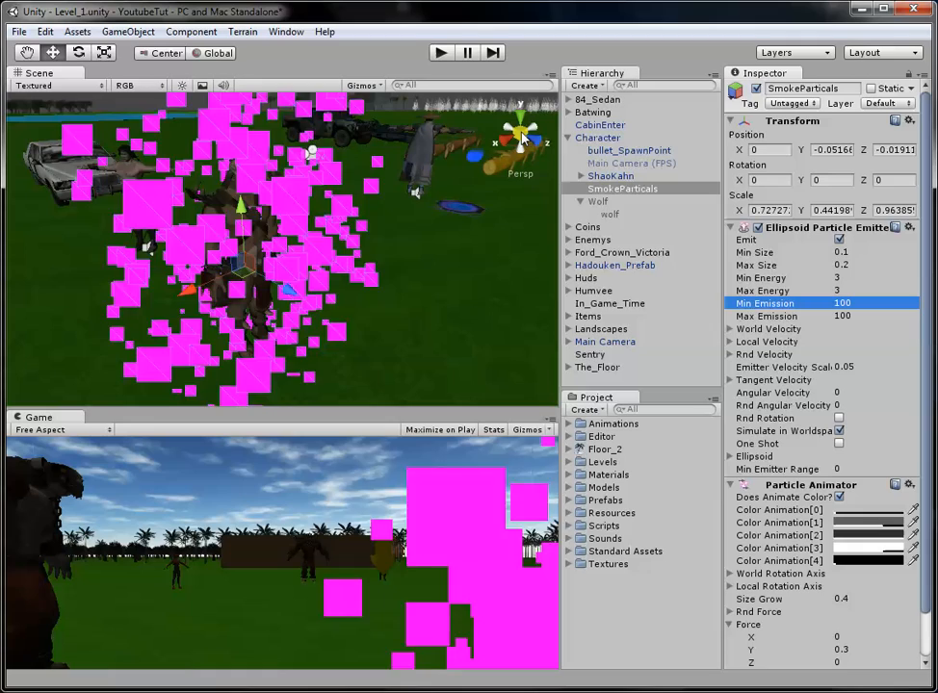
- Collapse the emitter and animator settings and turn off Cast Shadows and Receive Shadows in the Particle Renderer
click(798, 231)
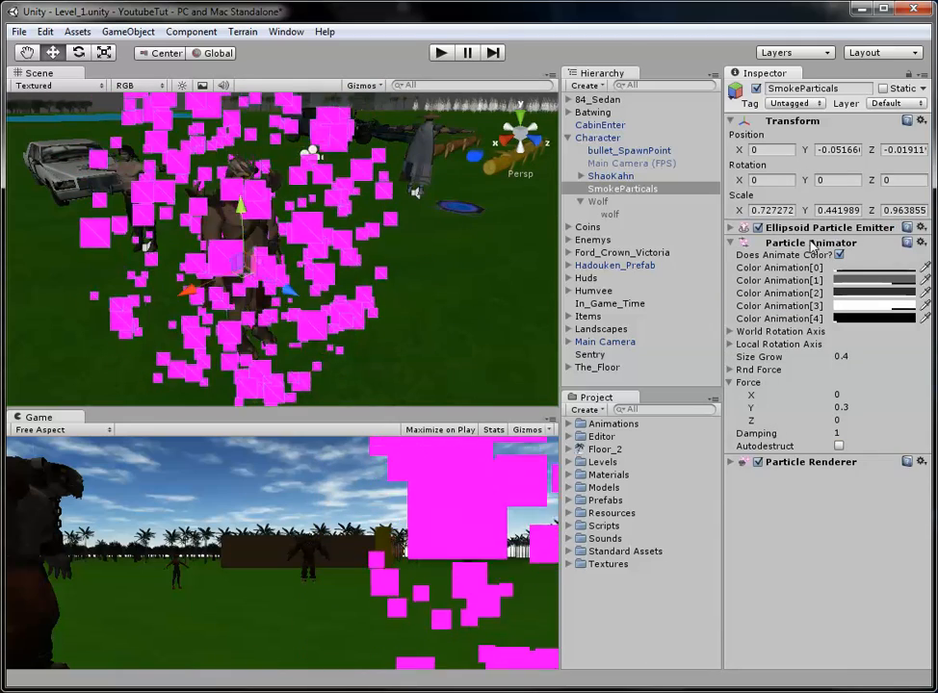
mouse_move(812, 246)
mouse_down()
mouse_move(873, 458)
mouse_move(809, 271)
mouse_up()
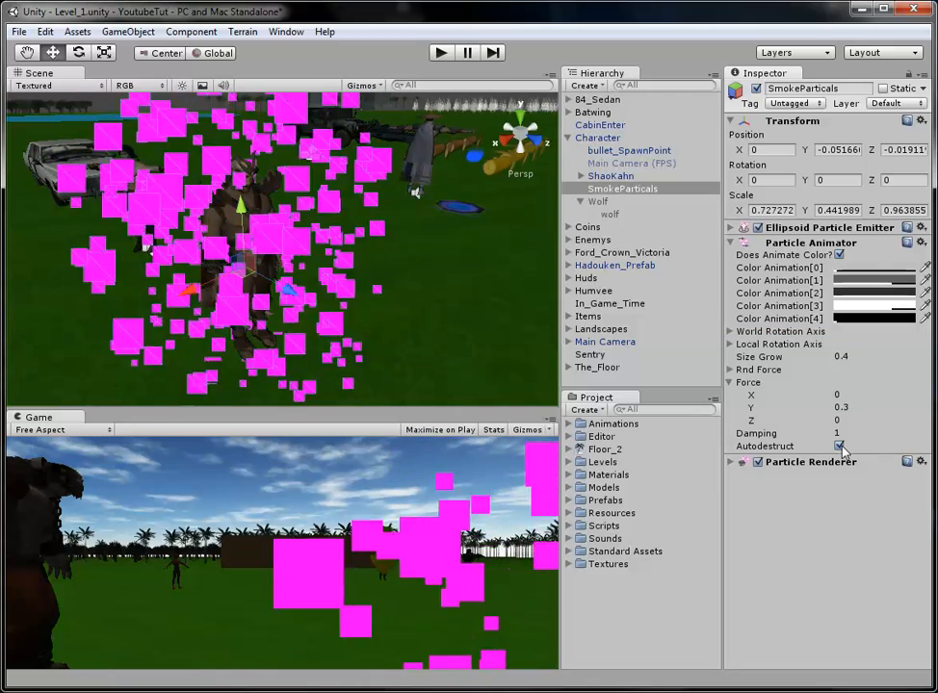
click(810, 243)
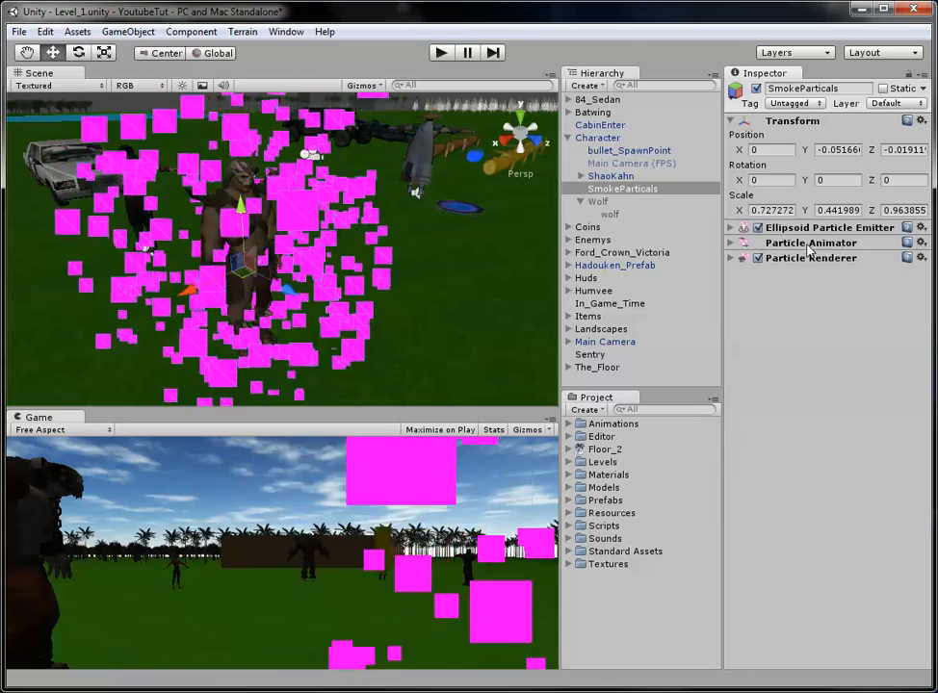
click(812, 258)
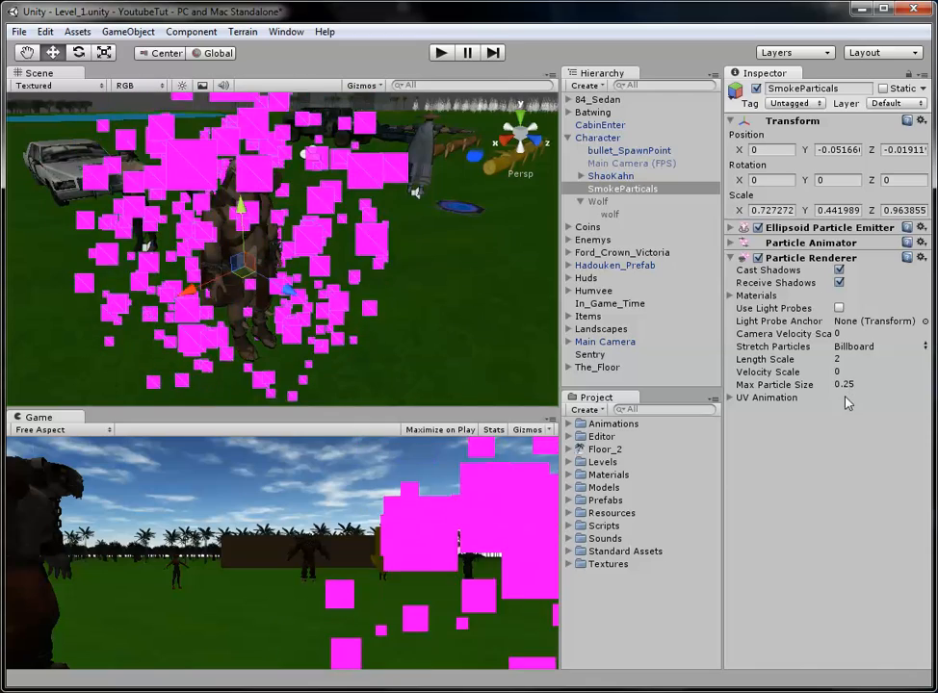
click(839, 271)
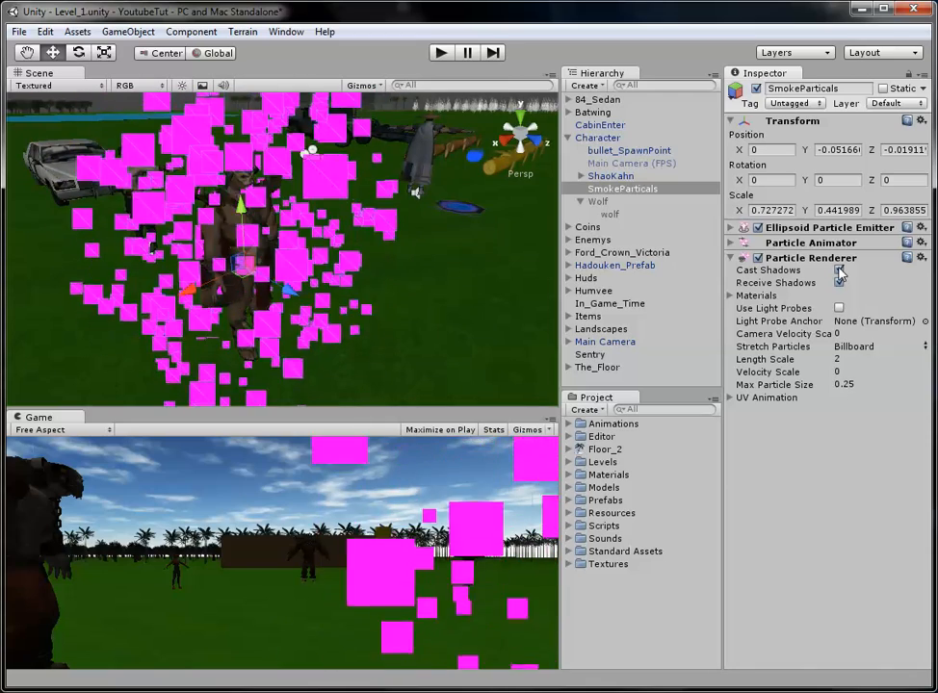
click(838, 283)
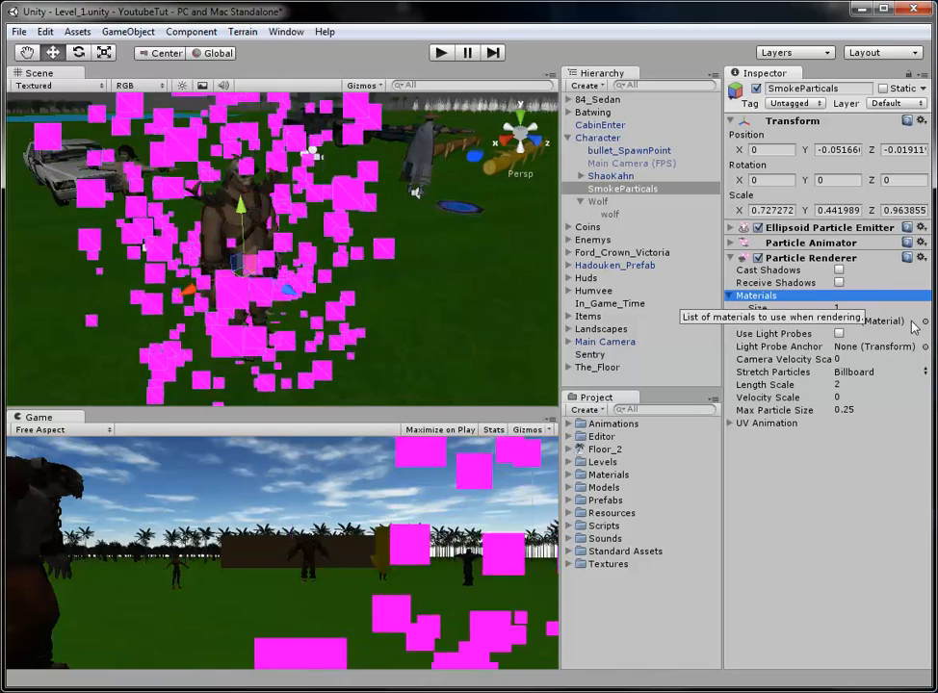
- Search the materials for "smoke", assign Smoke1 as the Particle Renderer's Element 0 material, and view the particles around the character
click(731, 295)
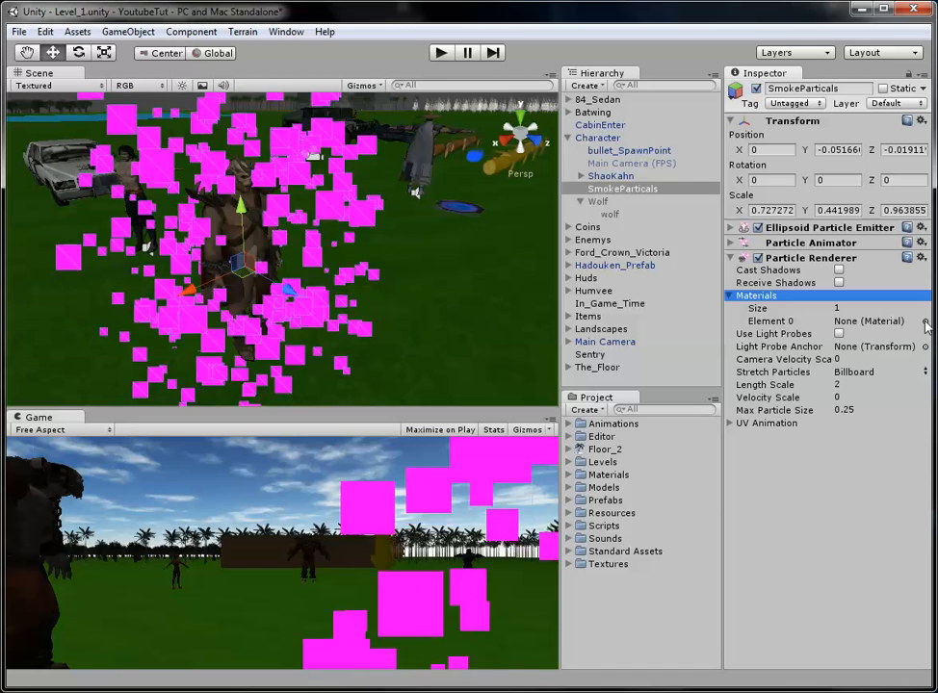
click(924, 323)
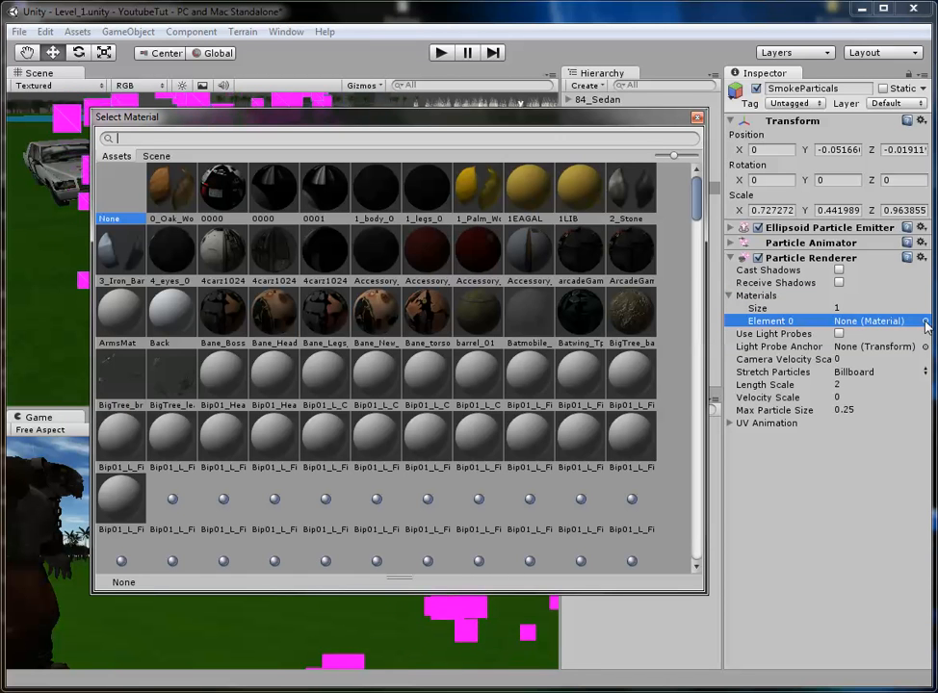
text(smoke)
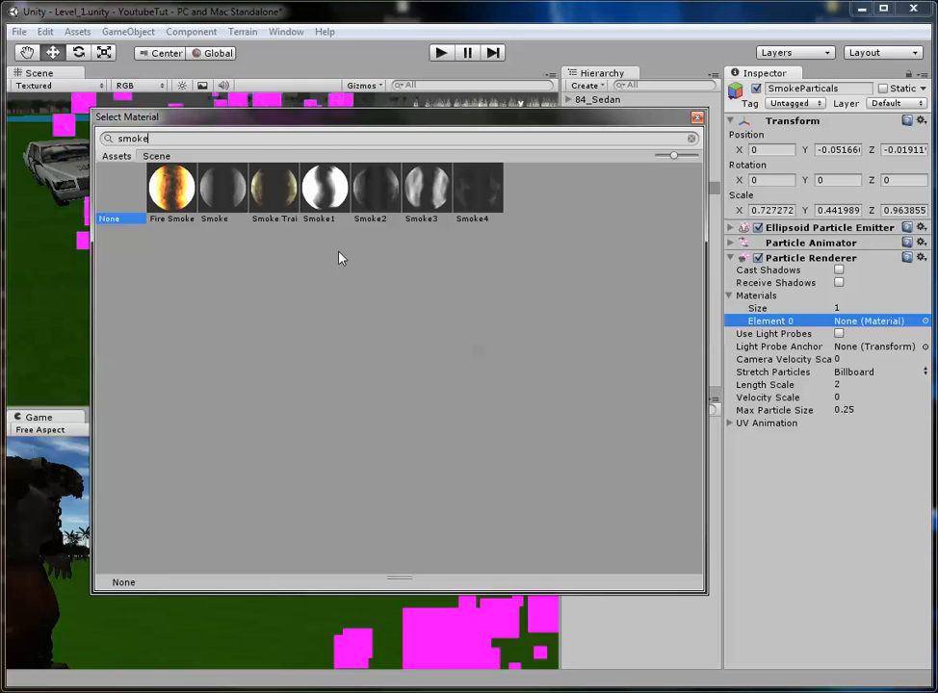
double_click(325, 188)
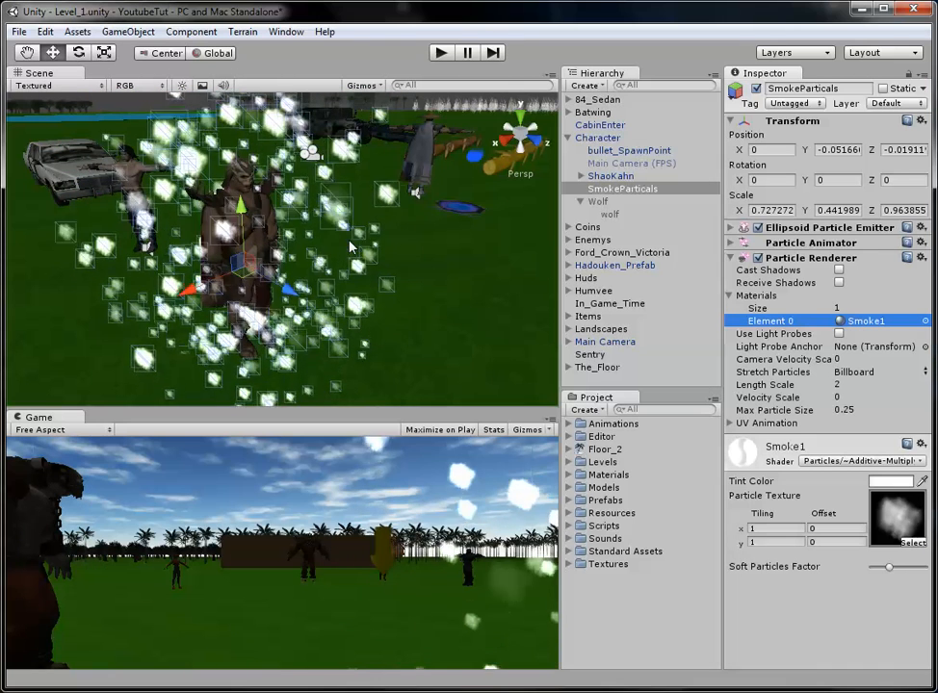
key(alt)
alt+drag(371, 285, 298, 267)
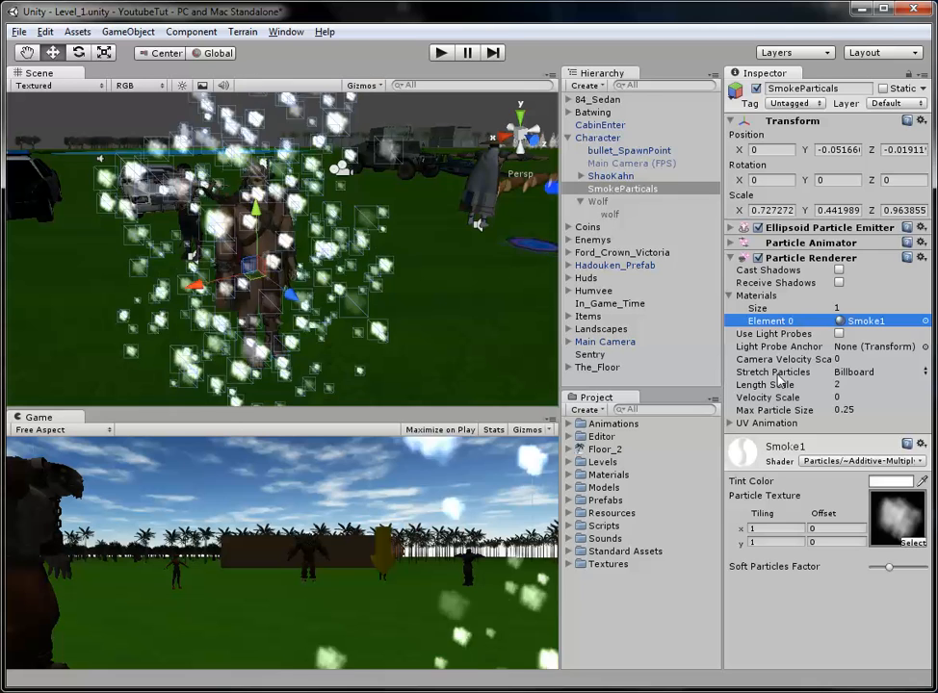
- Try Stretched and Horizontal Billboard as the Particle Renderer's Stretch Particles mode and settle on Vertical Billboard
click(894, 376)
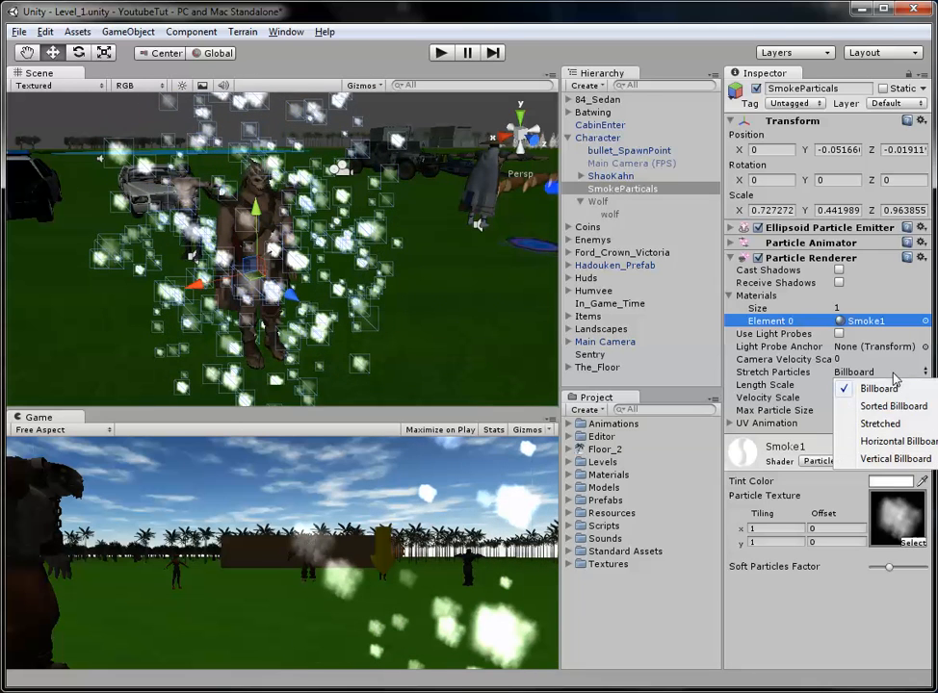
click(880, 425)
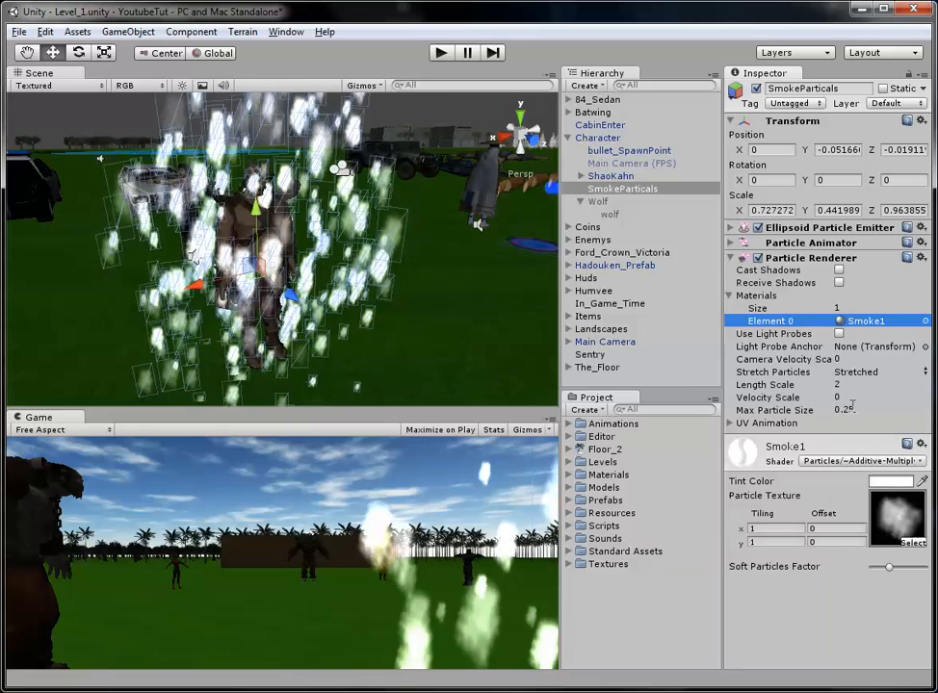
click(886, 442)
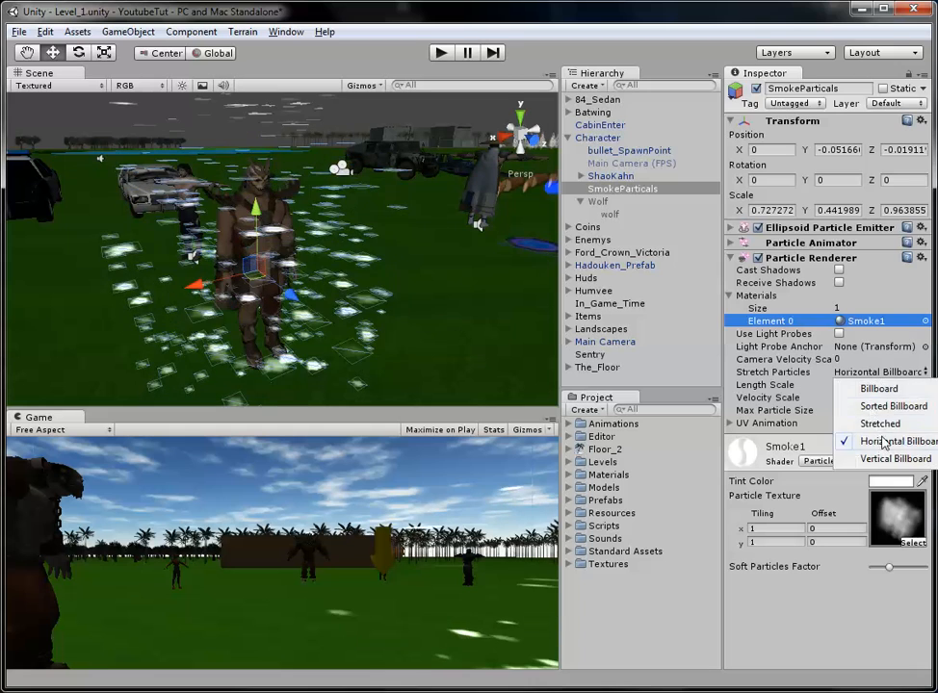
click(883, 460)
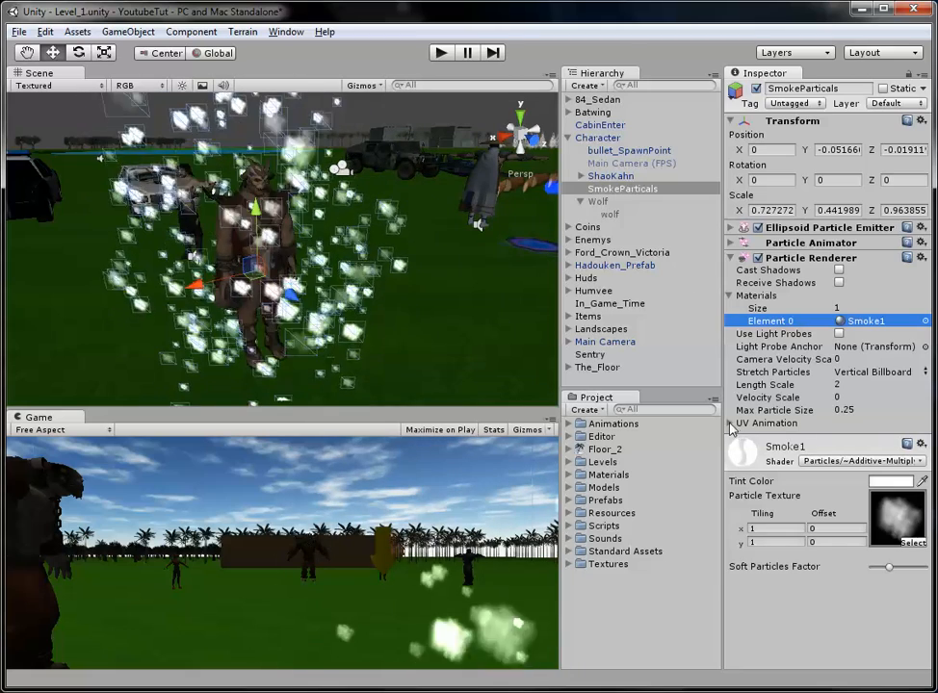
click(732, 425)
click(770, 424)
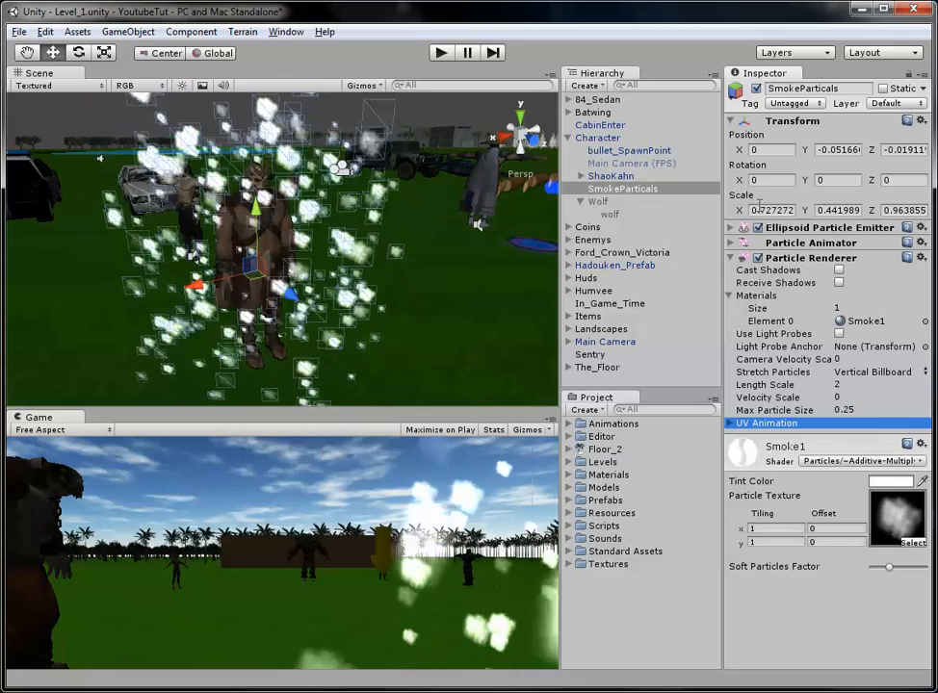
- Collapse the Particle Renderer, set the Ellipsoid Particle Emitter's Max Size to 0.5, and check the particles from the right side
click(735, 259)
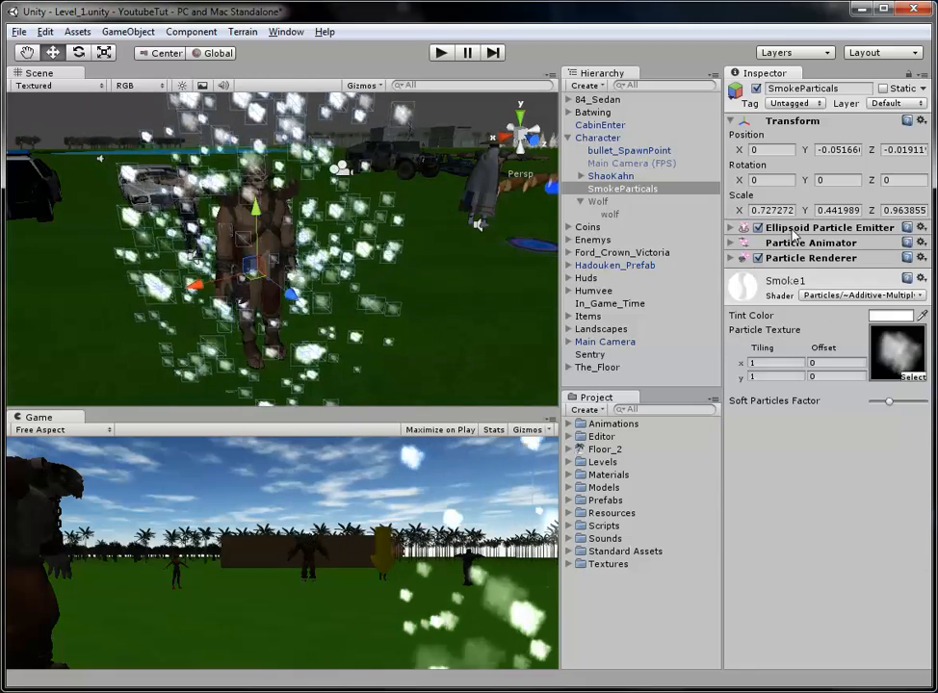
click(775, 228)
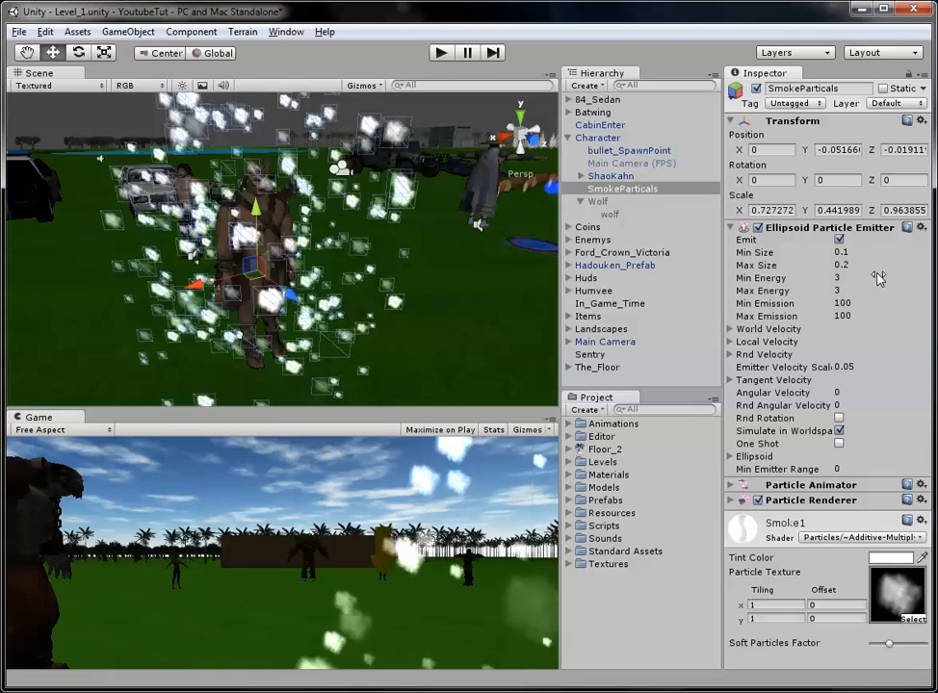
click(852, 264)
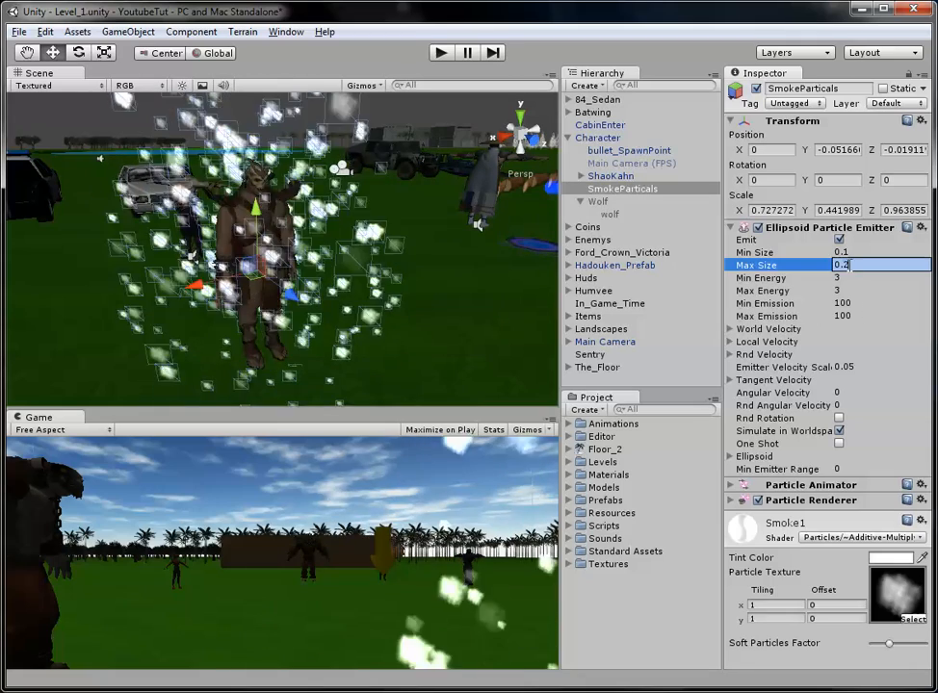
text(0.5)
key(Return)
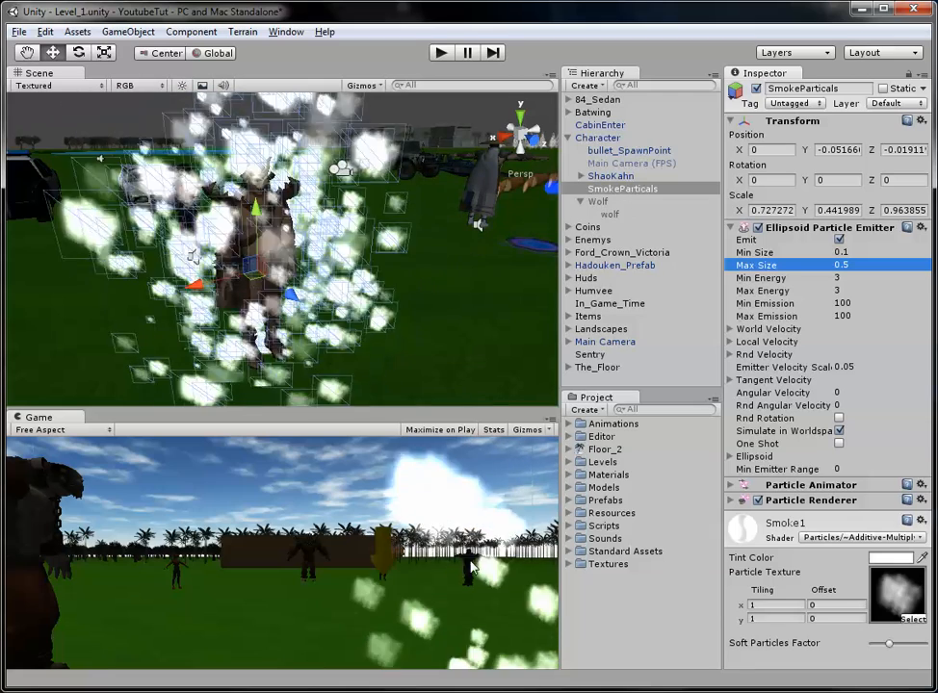
click(504, 138)
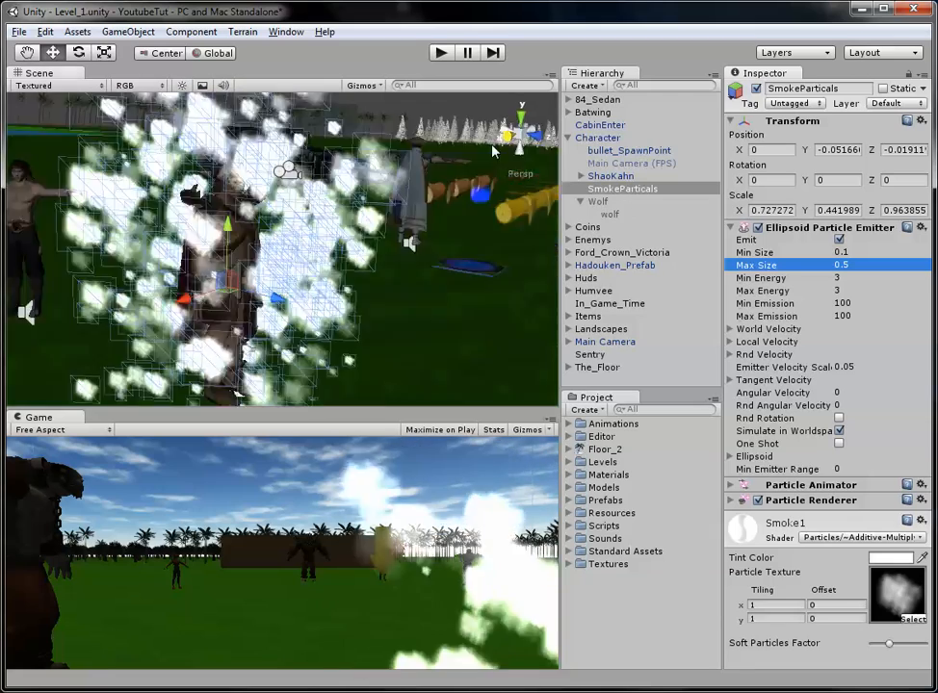
middle_drag(382, 229, 483, 175)
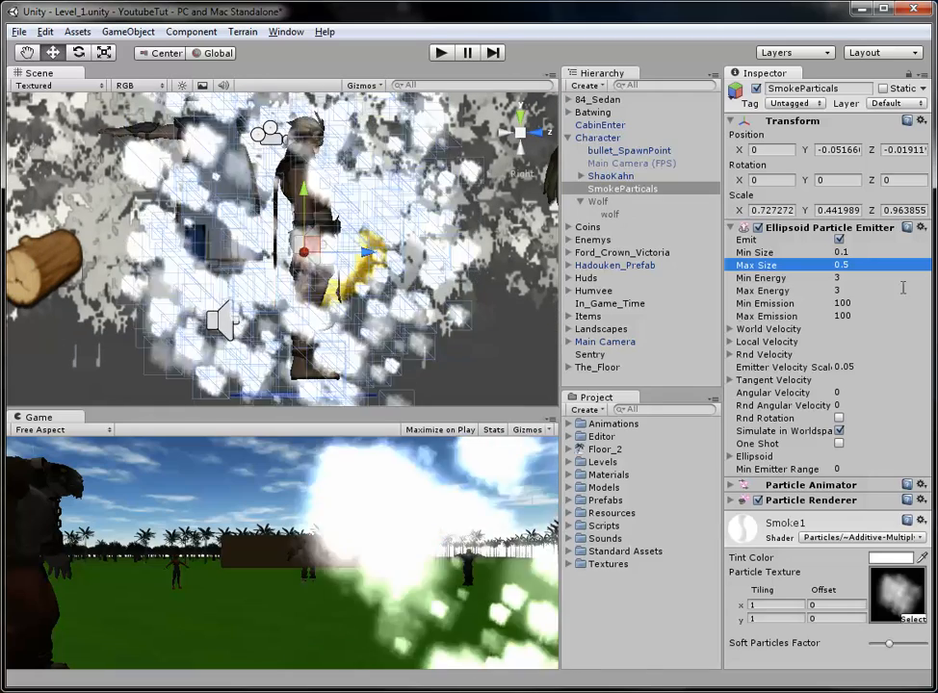
- Set the emitter's Max Emission to 200 and inspect the smoke from the side and in perspective
click(843, 316)
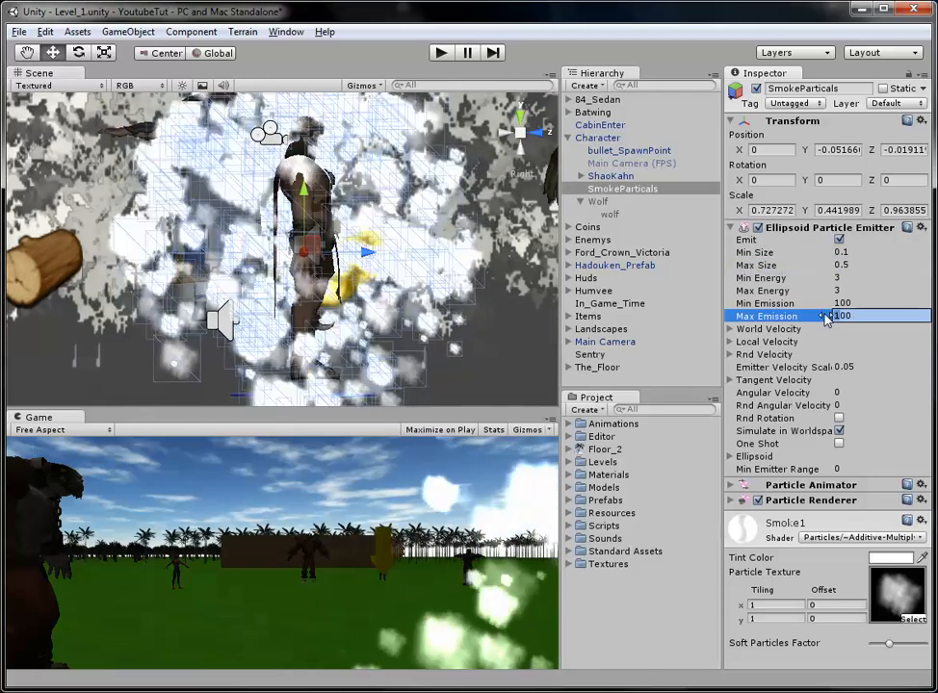
text(200)
key(Return)
scroll(416, 257, down, 4)
middle_drag(416, 257, 368, 286)
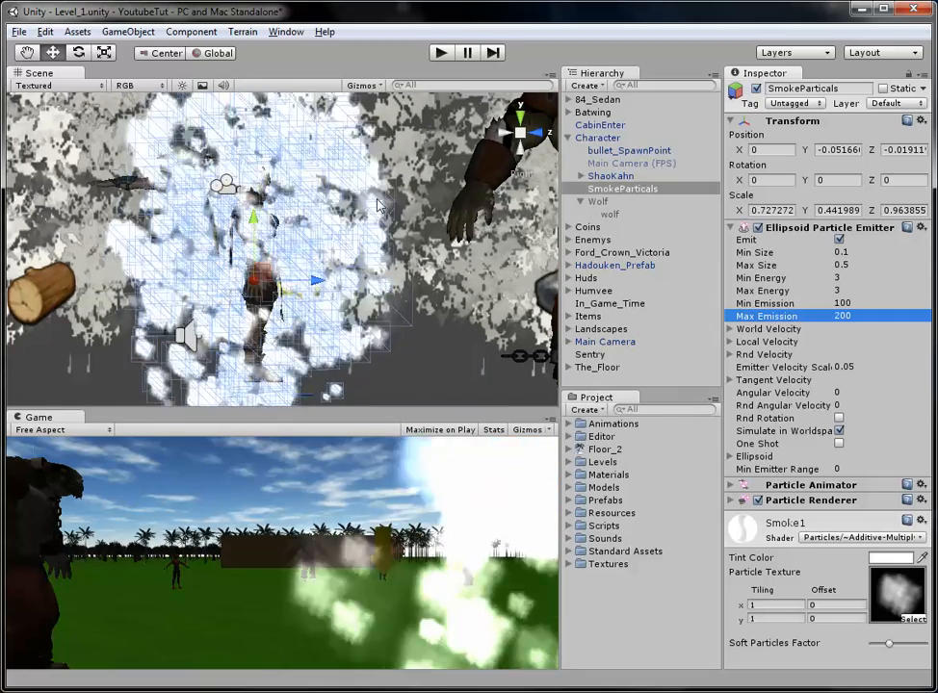
scroll(313, 282, down, 1)
scroll(311, 282, down, 5)
scroll(311, 282, up, 1)
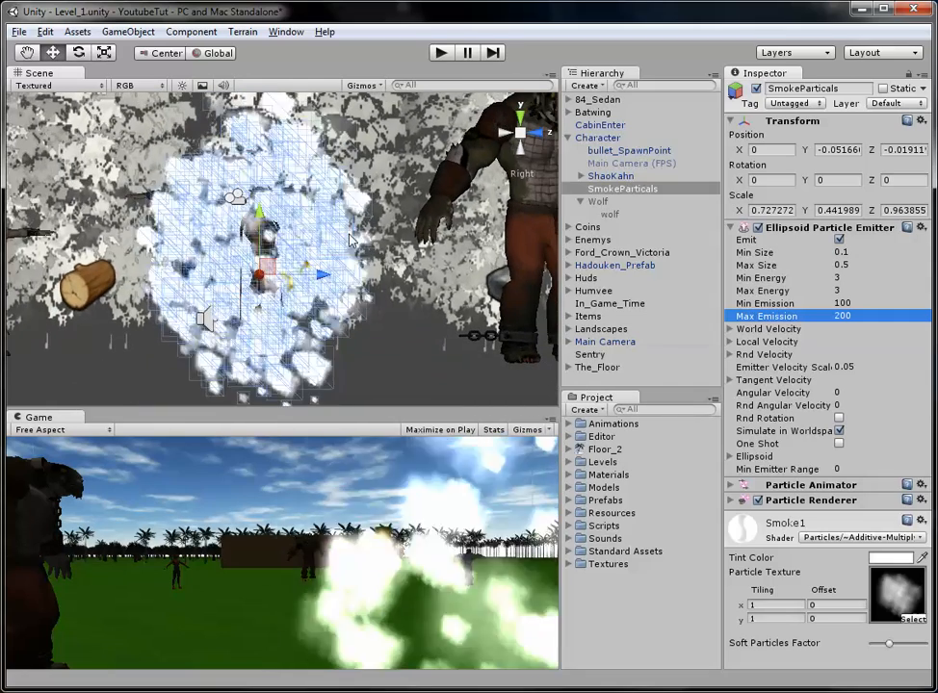
click(520, 132)
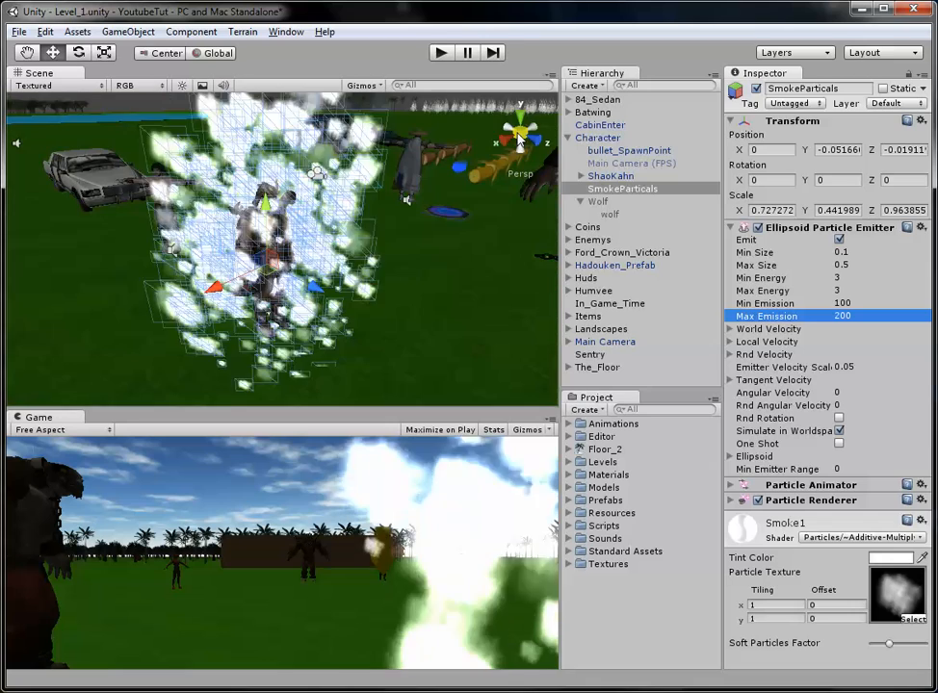
- Play-test the level, shifting SmokeParticals backwards along Z while it runs, and stop the game
click(442, 53)
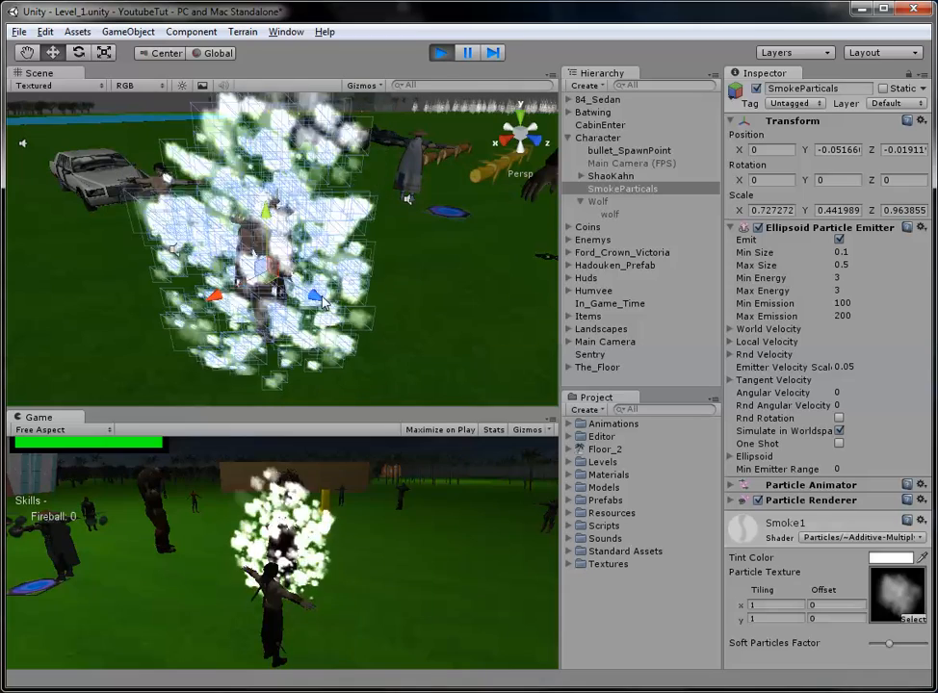
drag(306, 301, 285, 289)
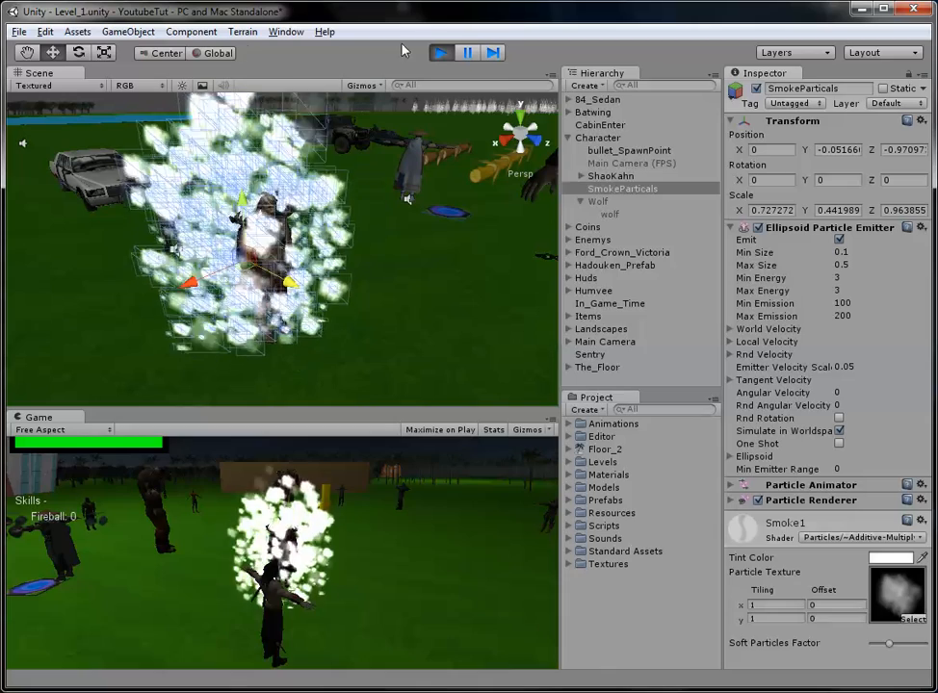
click(441, 55)
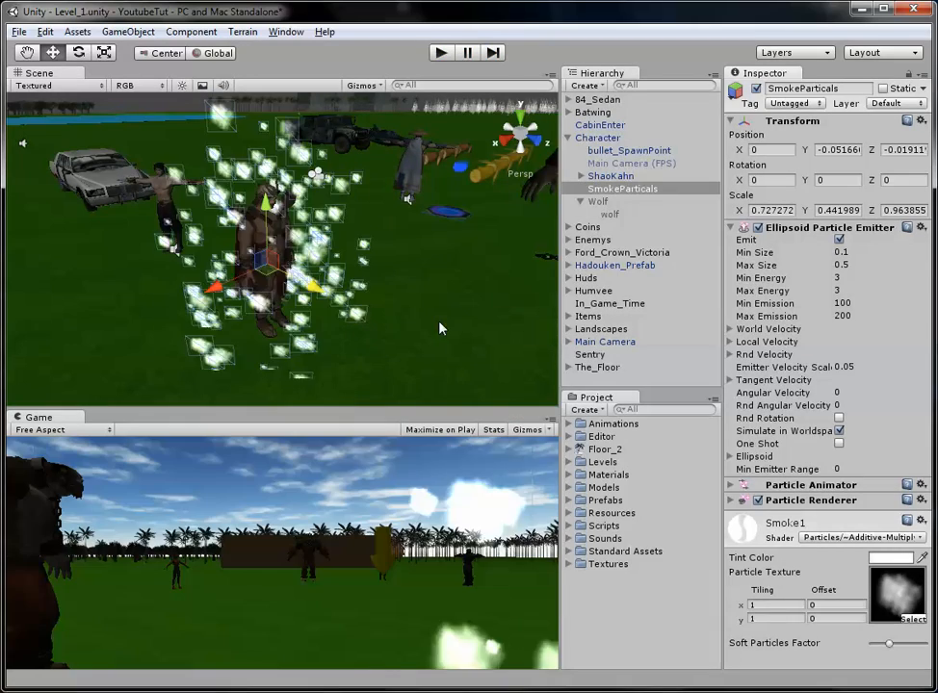
- Set the emitter's Max Energy to 3.2 and frame SmokeParticals in the Scene view
click(838, 290)
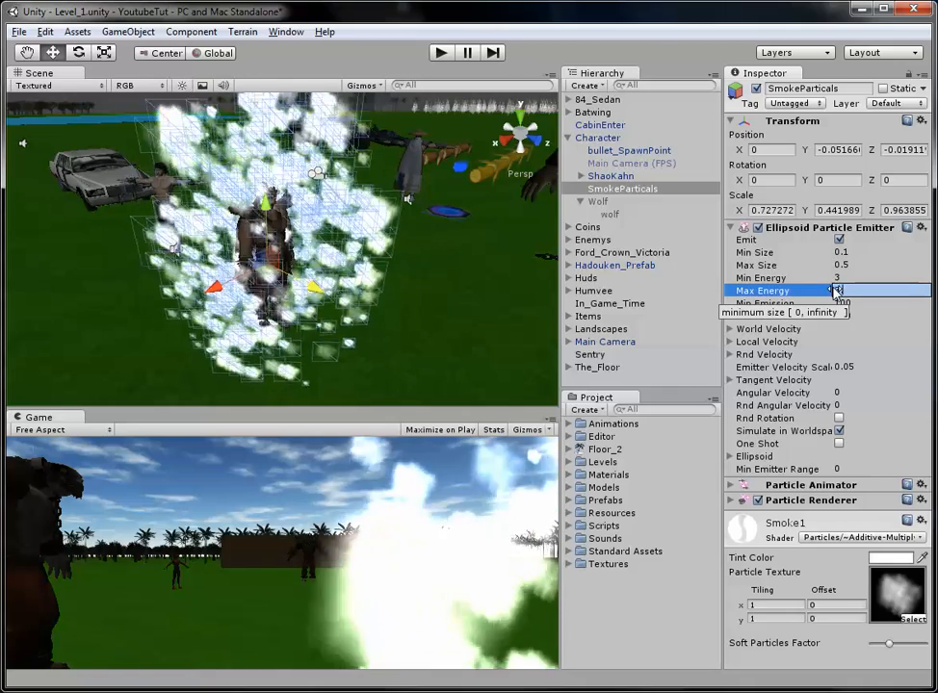
text(3.2)
key(Return)
middle_drag(462, 285, 462, 285)
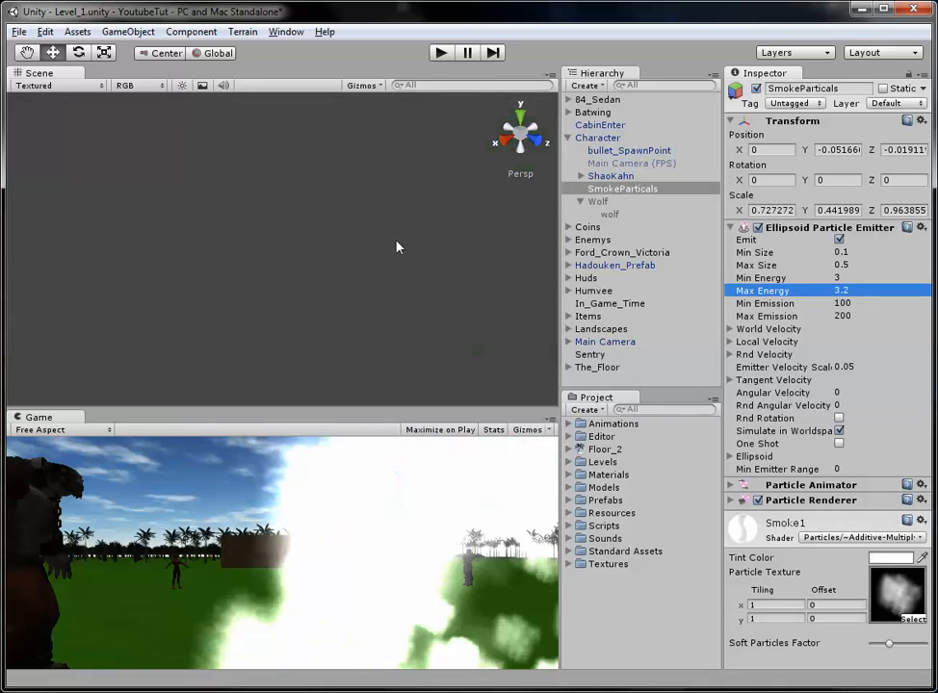
click(616, 202)
click(617, 190)
double_click(617, 190)
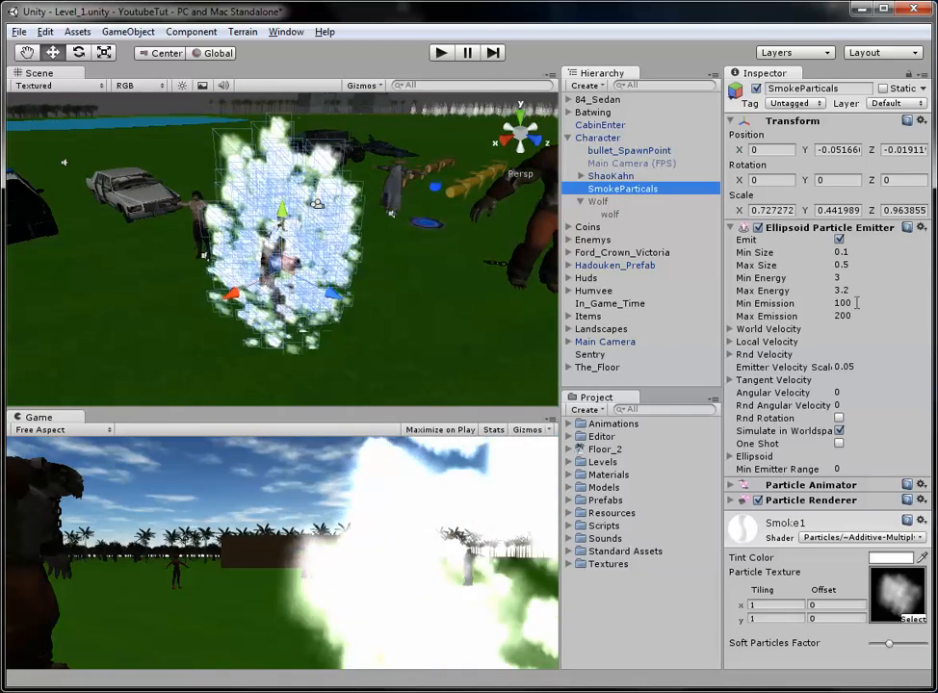
- Set the emitter's Min Size to 0.3 and check the smoke from different angles
click(862, 264)
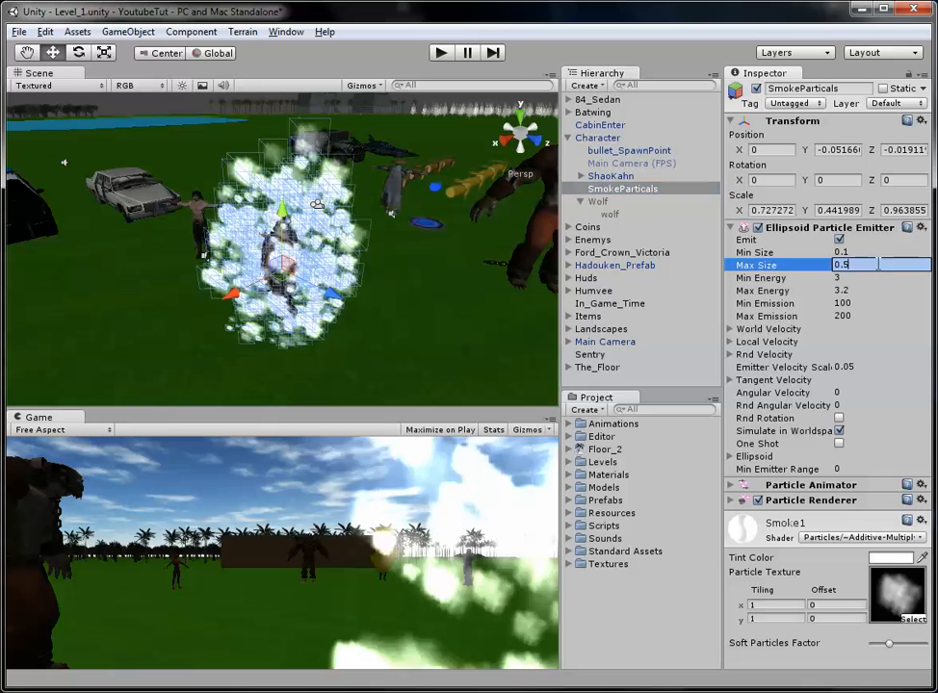
click(904, 253)
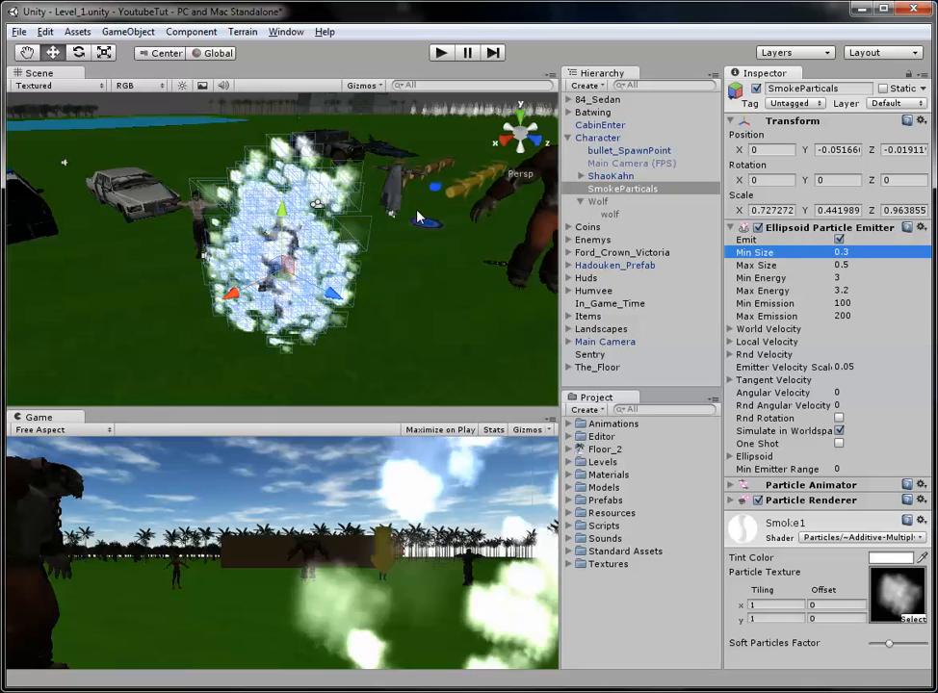
alt+drag(405, 301, 544, 171)
alt+drag(554, 249, 367, 264)
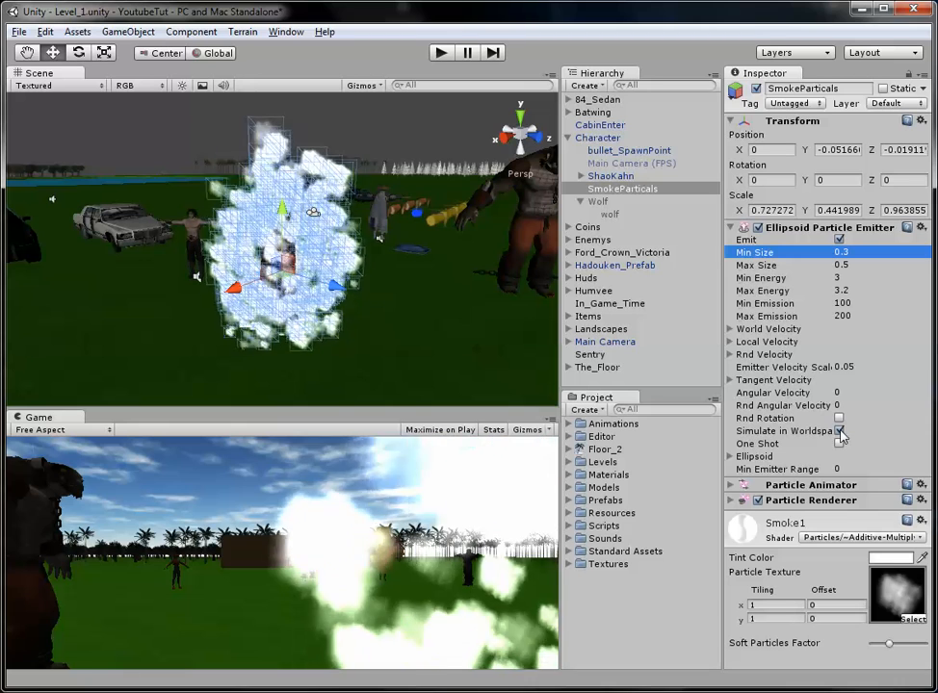
- Set the emitter's Min Emission to 150, collapse its settings, and deselect SmokeParticals to view the smoke without selection outlines
click(841, 304)
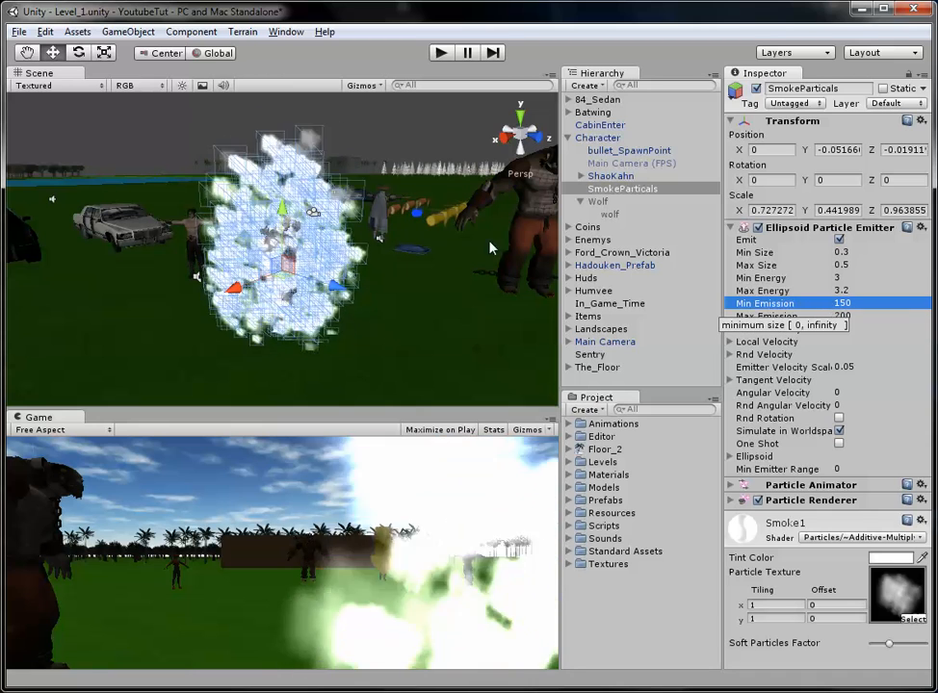
alt+drag(528, 268, 377, 332)
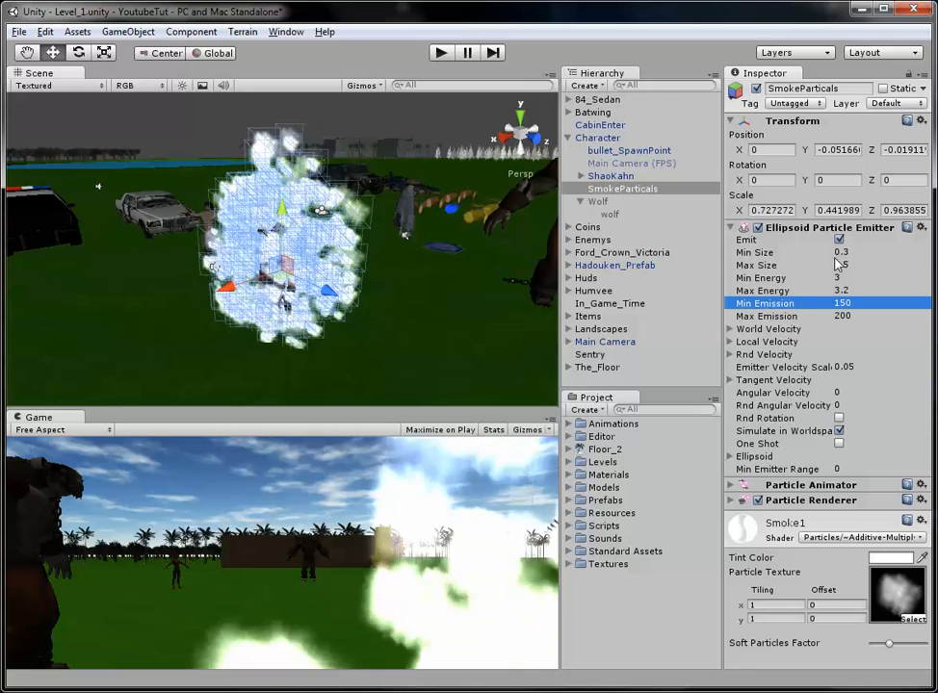
click(819, 227)
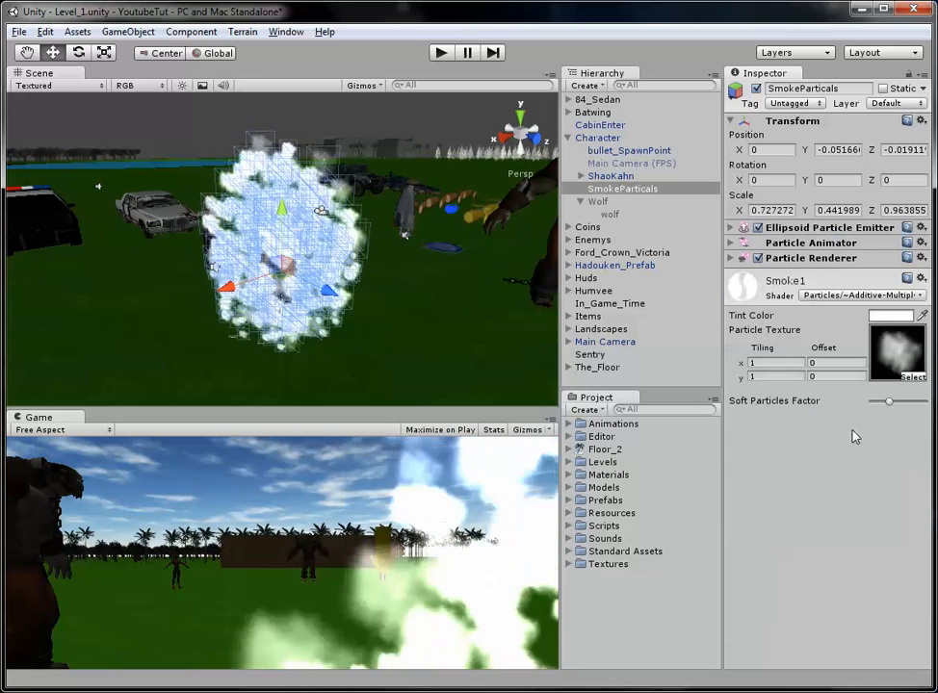
click(358, 122)
scroll(280, 285, down, 2)
middle_drag(280, 285, 328, 270)
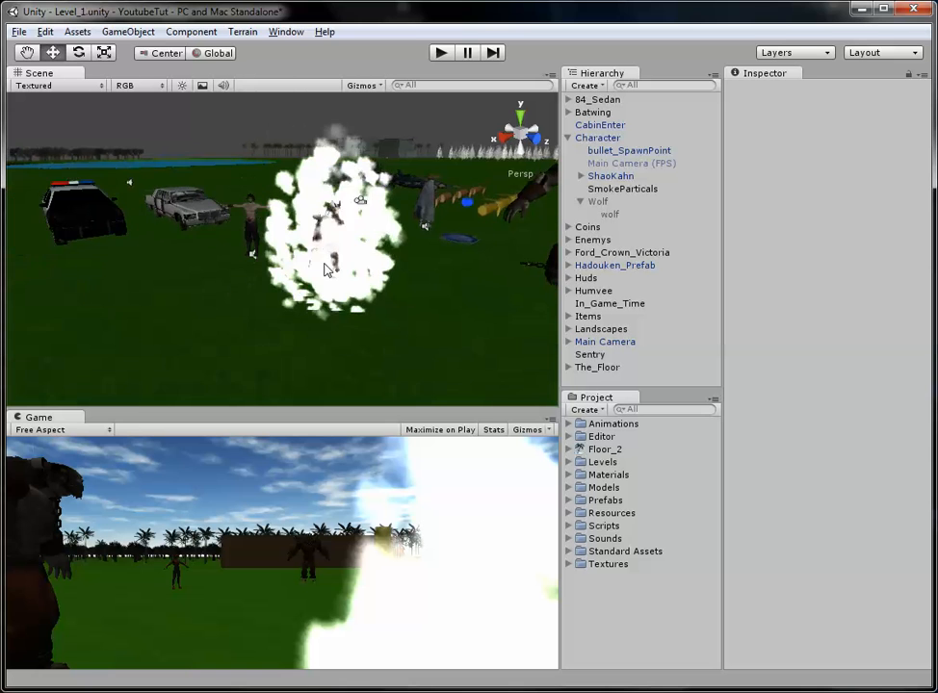
- Place the explosion prefab from Standard Assets' Legacy Particles on the ground near the police car
key(Down)
key(Left)
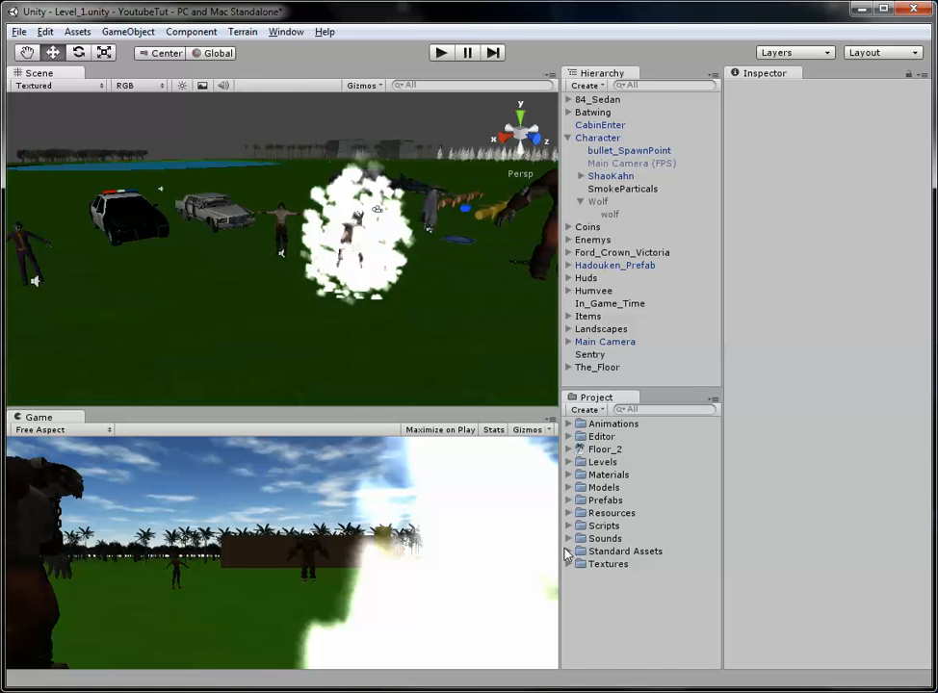
scroll(589, 569, down, 2)
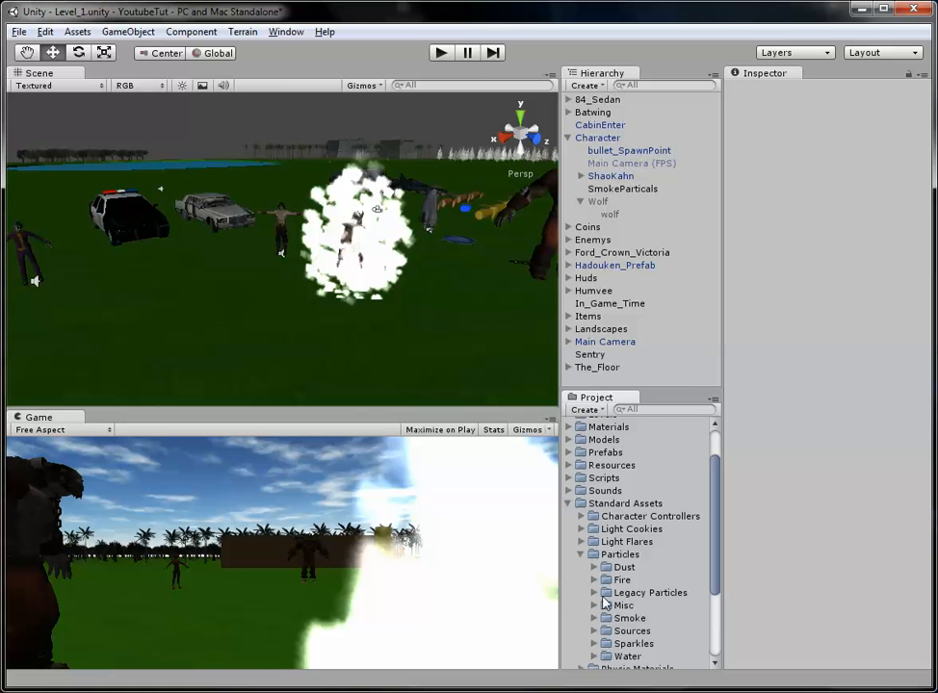
scroll(640, 614, down, 4)
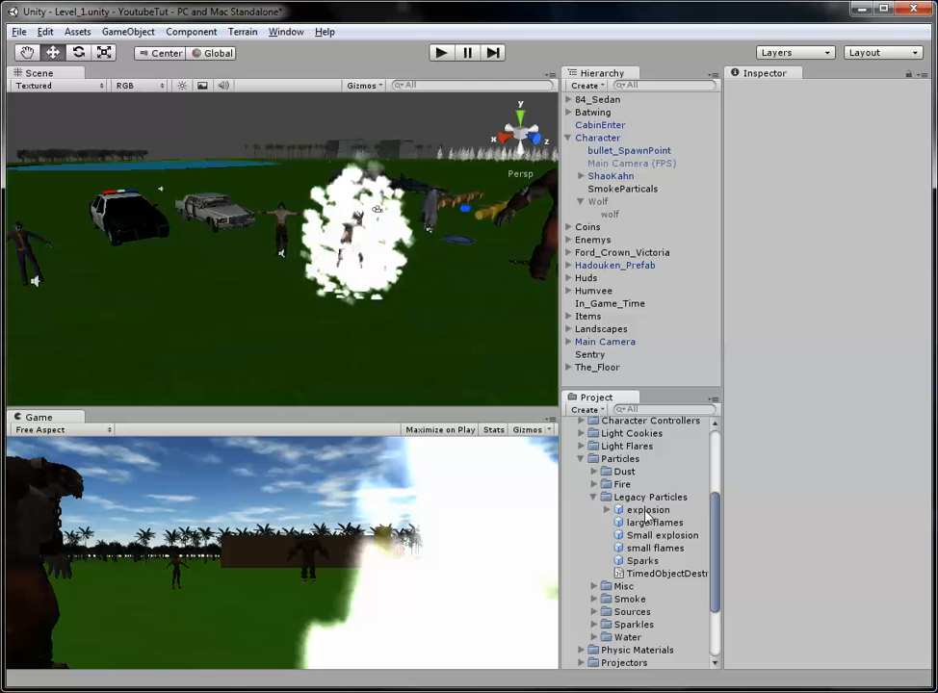
drag(310, 395, 152, 349)
middle_drag(165, 380, 298, 355)
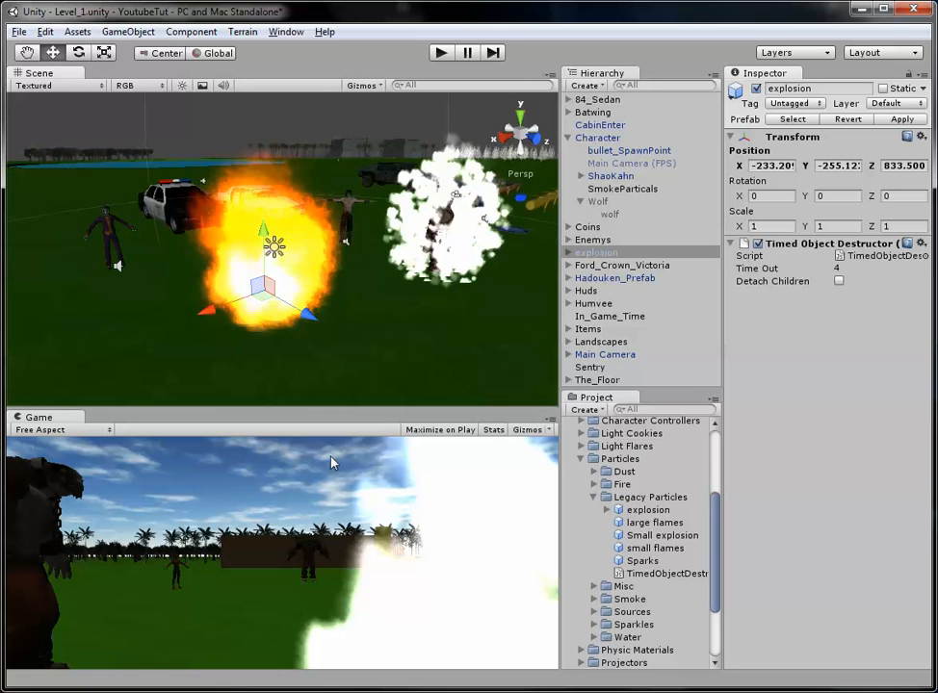
- Examine the Particle Animator and Ellipsoid Particle Emitter settings of the explosion's first large flames child
click(568, 254)
click(631, 278)
click(618, 268)
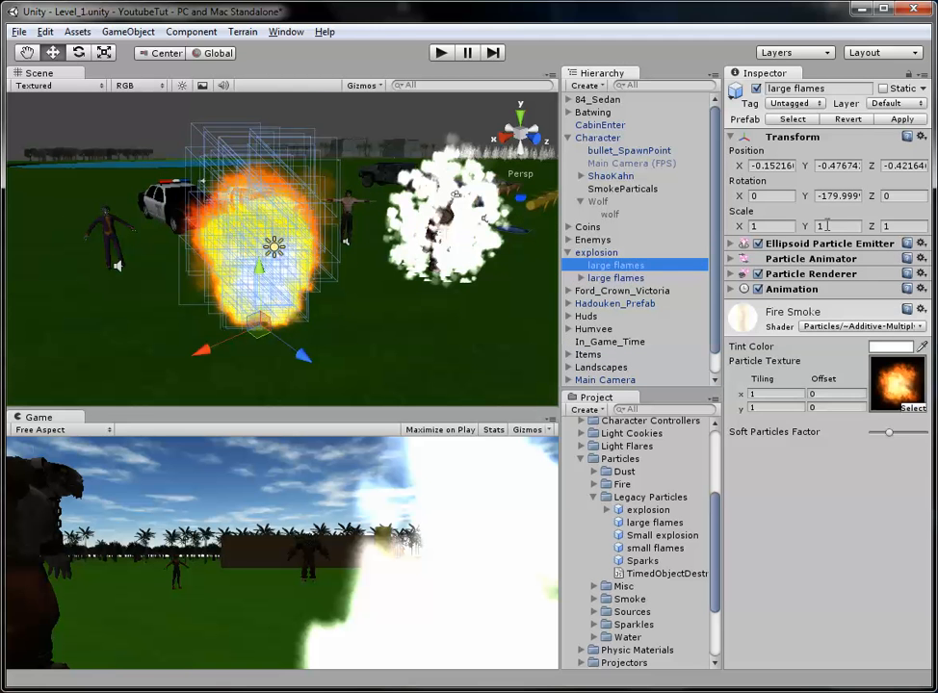
click(802, 258)
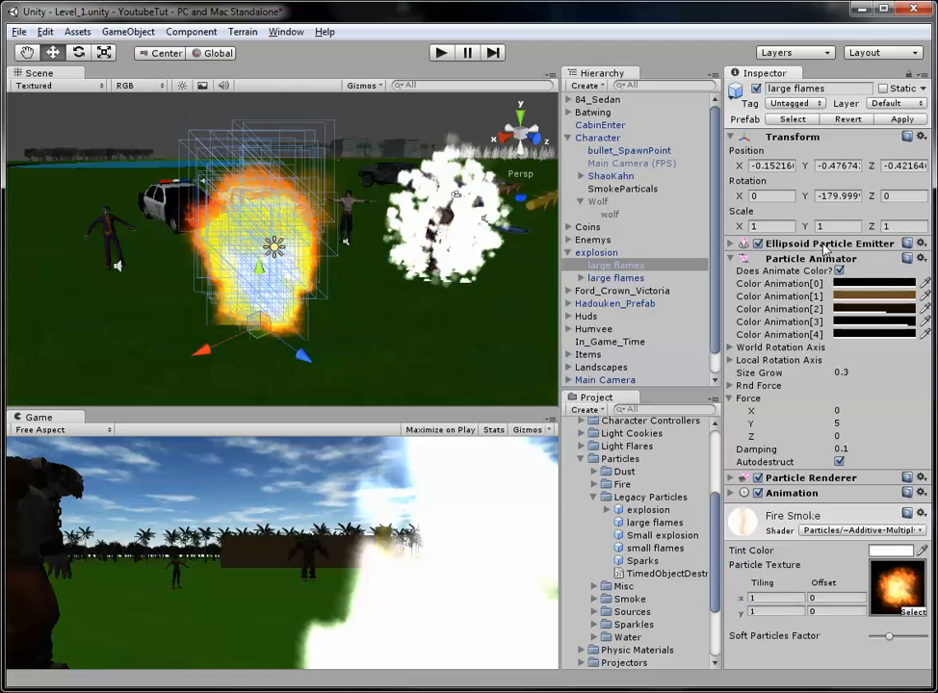
click(799, 244)
scroll(811, 427, down, 5)
scroll(812, 428, down, 1)
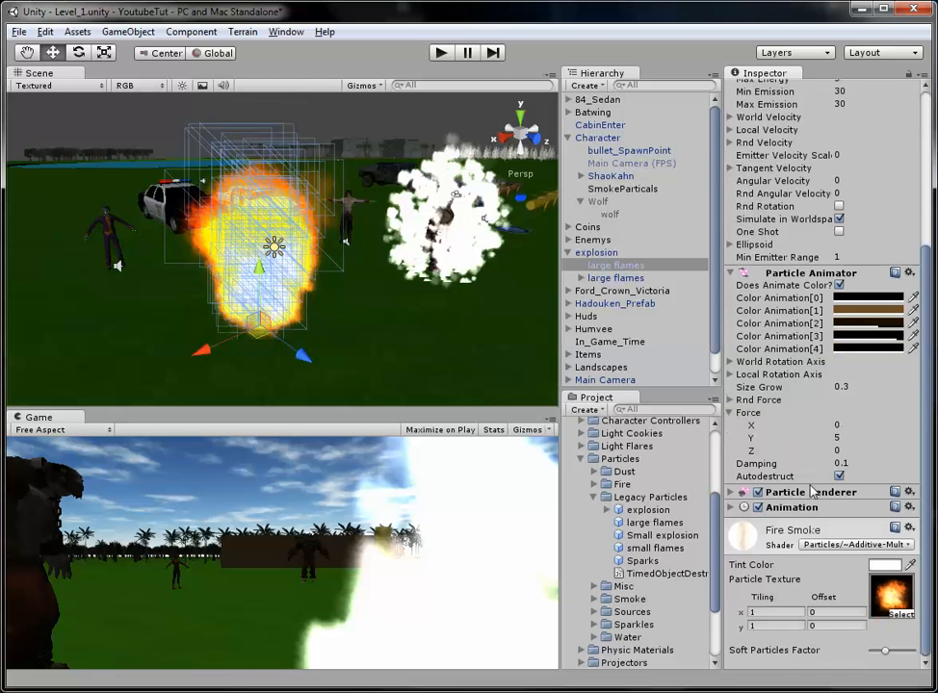
- Delete the explosion from the scene, try out the Small explosion prefab in its place, and delete that as well
click(596, 252)
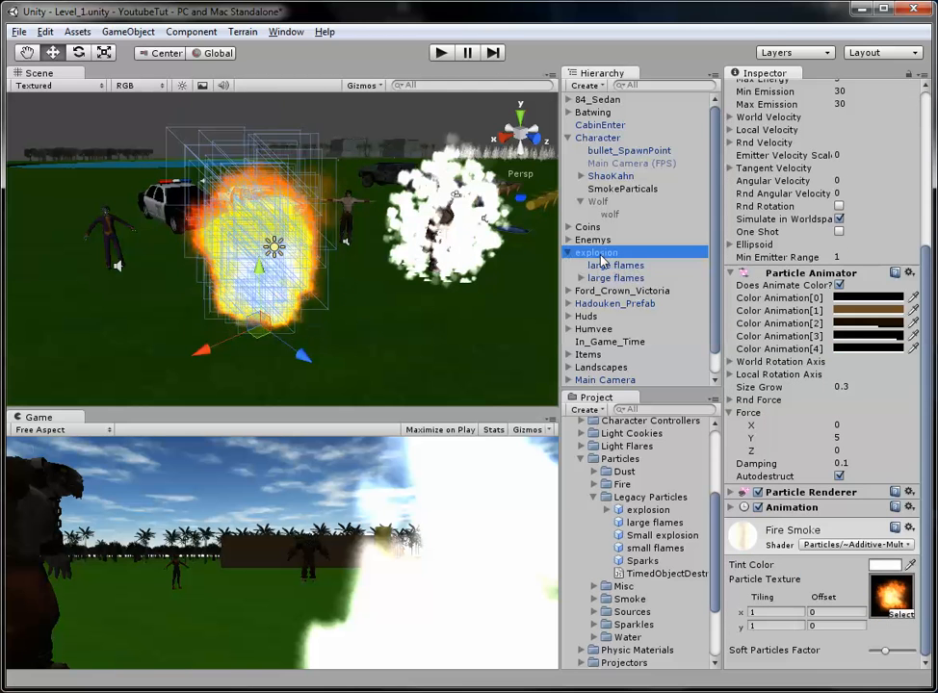
key(Delete)
drag(662, 541, 272, 337)
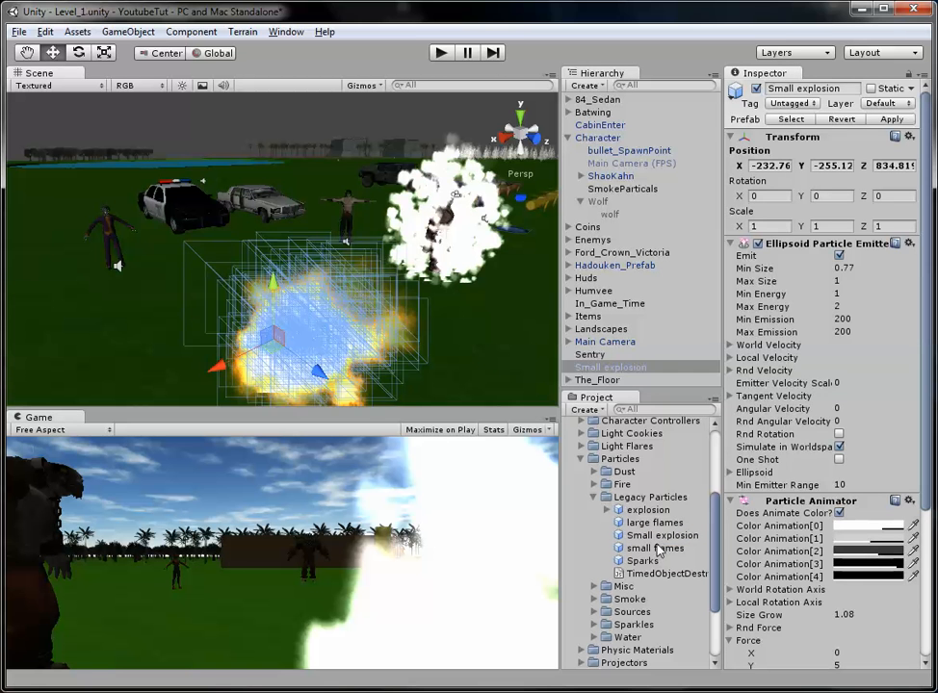
key(Delete)
- Try out the Sparks and small flames prefabs in the scene, deleting each one, and return the view to the character's smoke
drag(646, 562, 246, 293)
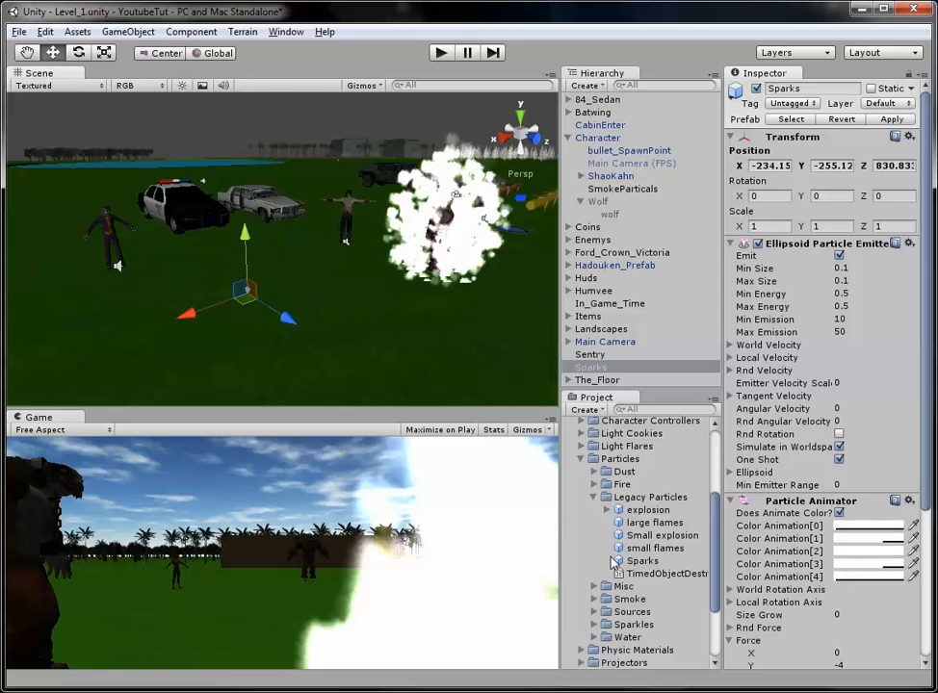
key(Delete)
drag(246, 321, 246, 321)
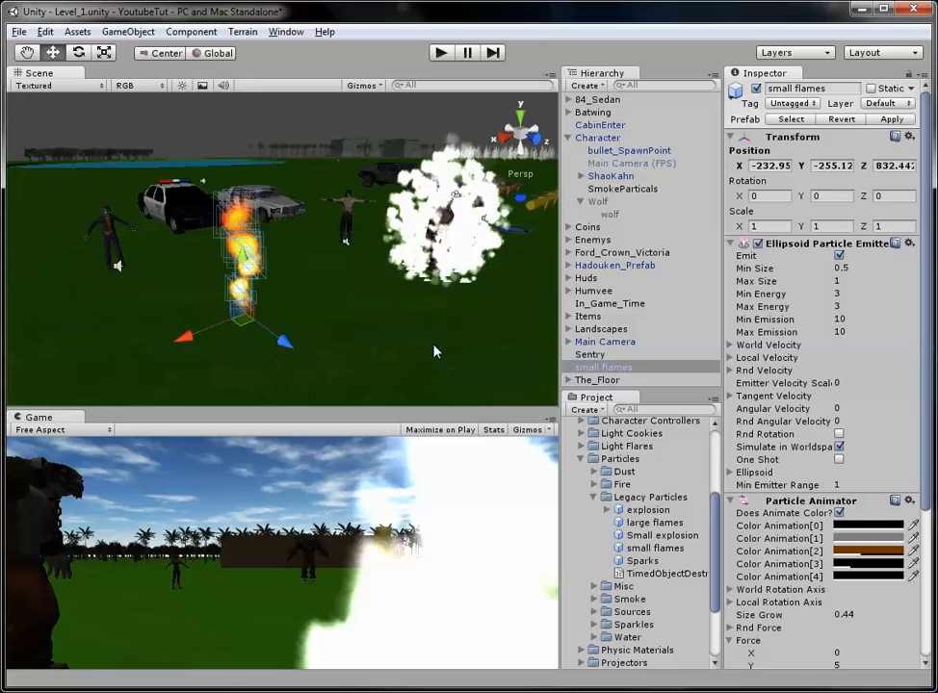
key(Delete)
middle_drag(398, 237, 230, 241)
scroll(278, 231, up, 2)
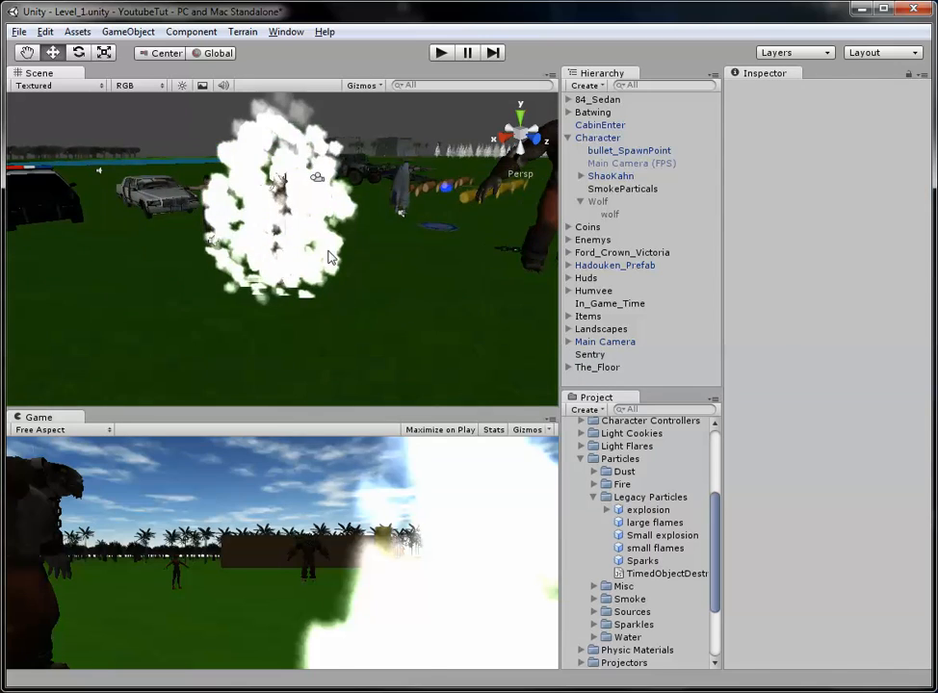
- Set the Tint Color of the SmokeParticals' Smoke1 material to a light grey with RGB 202, 202, 202
click(327, 251)
middle_drag(327, 251, 328, 313)
scroll(328, 312, up, 1)
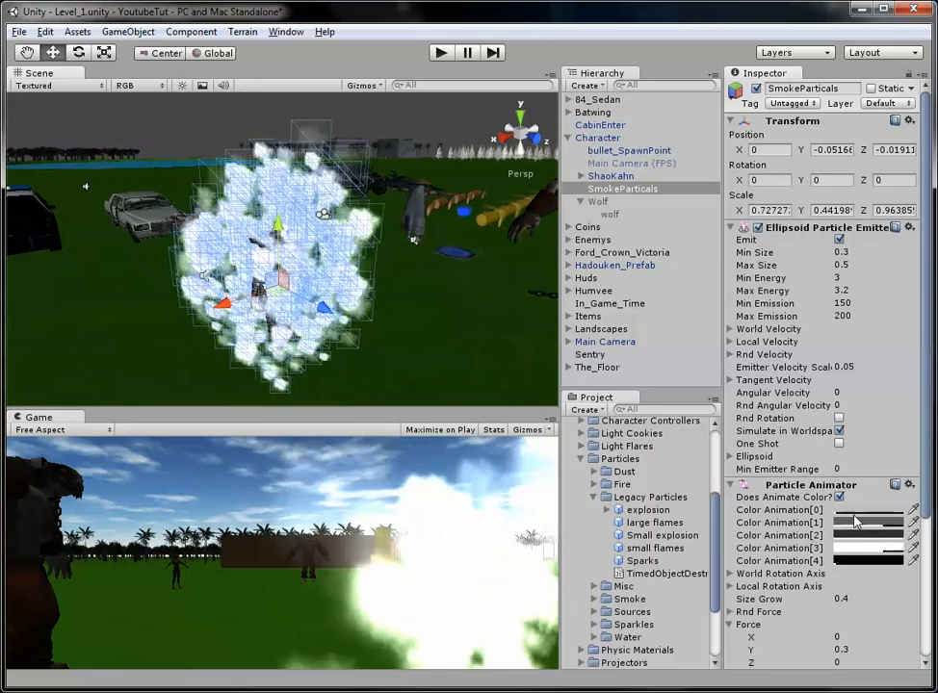
scroll(860, 539, down, 5)
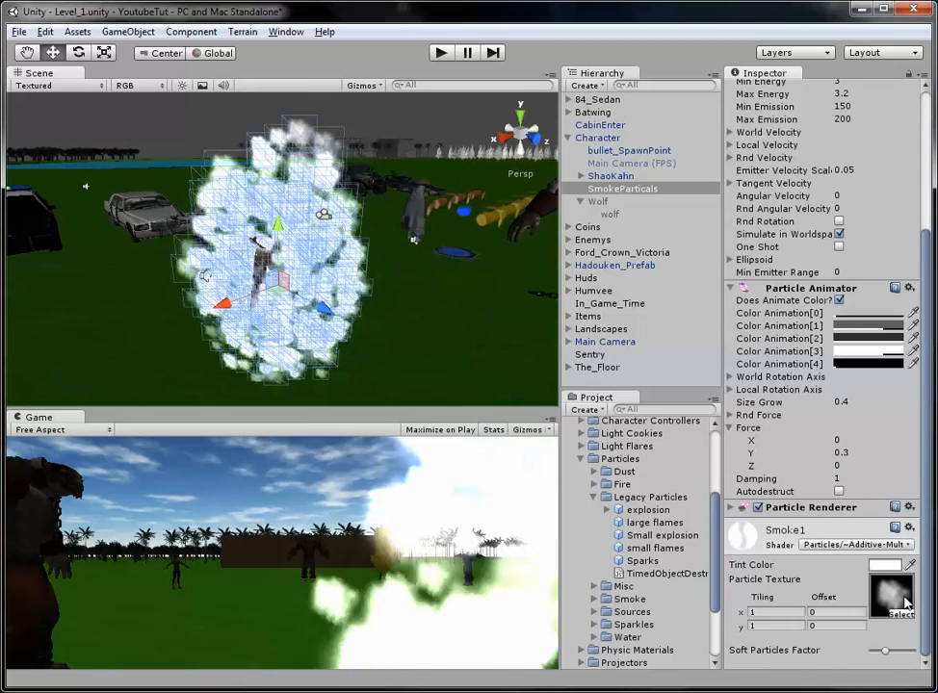
click(883, 566)
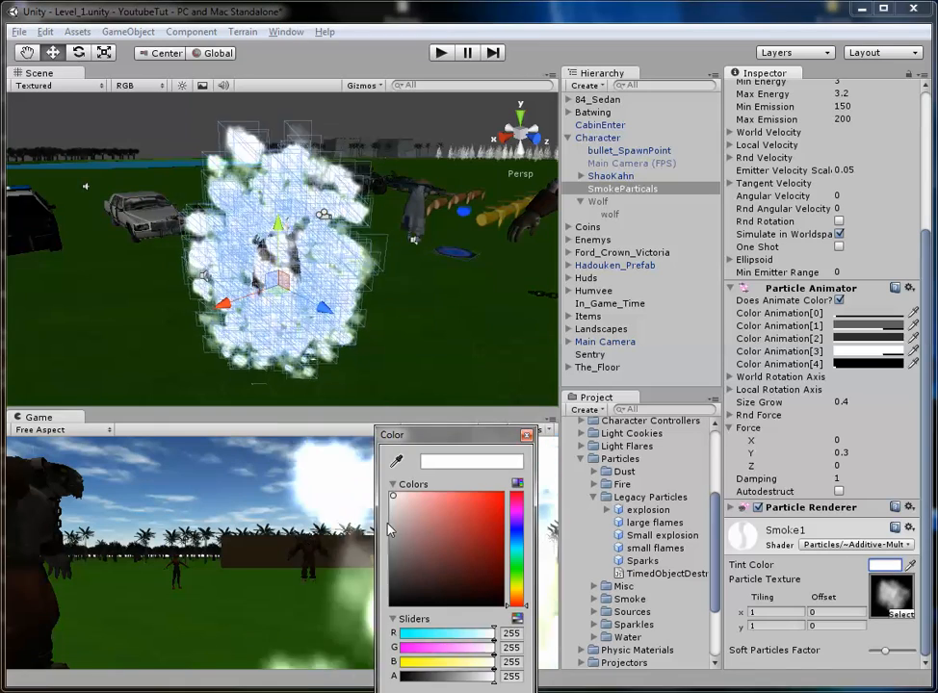
drag(391, 519, 392, 517)
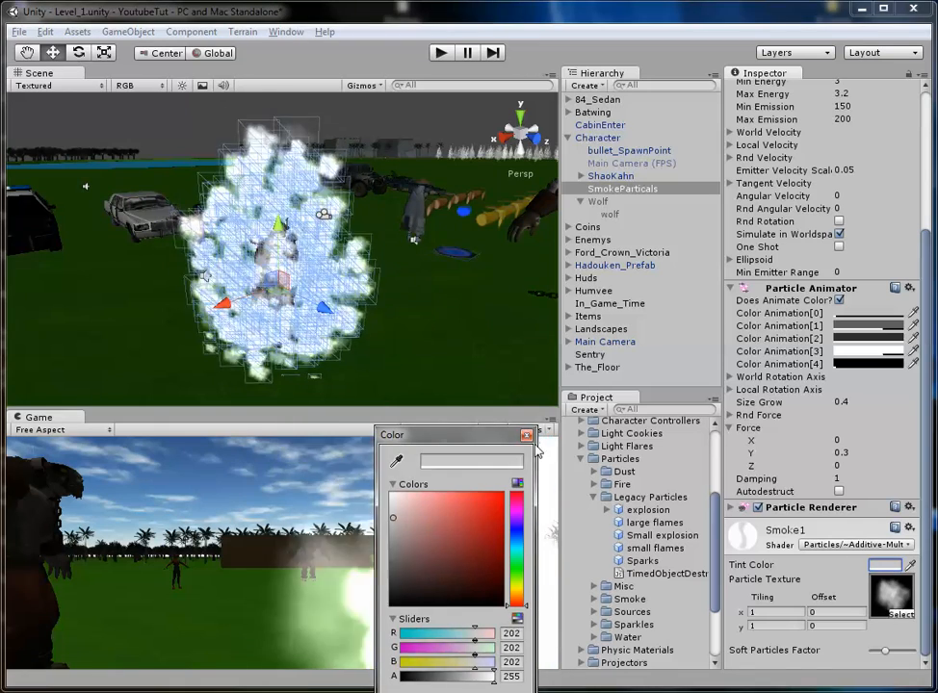
click(525, 435)
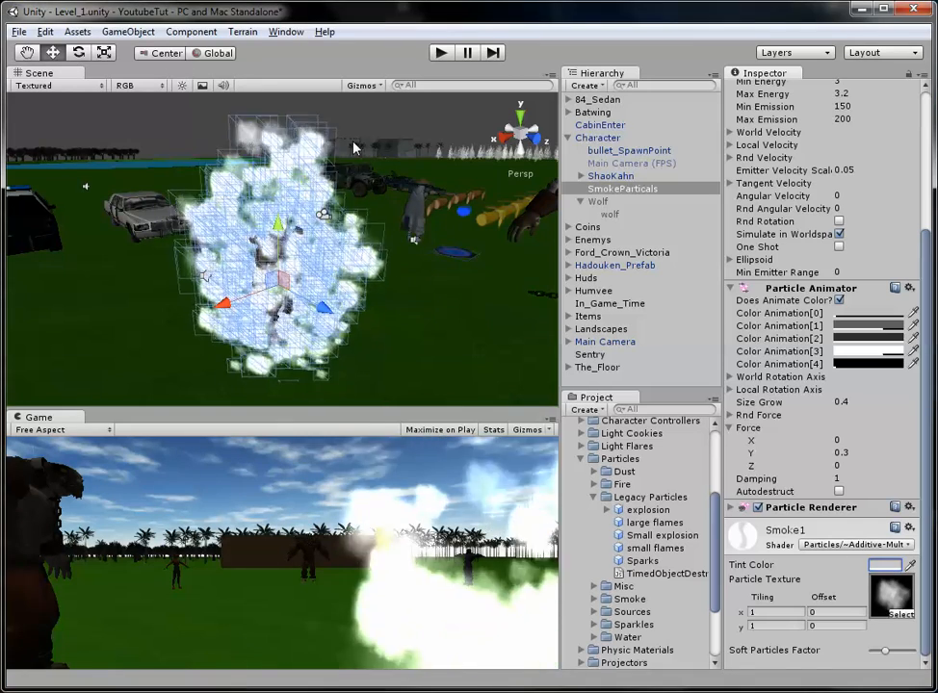
alt+drag(286, 284, 208, 275)
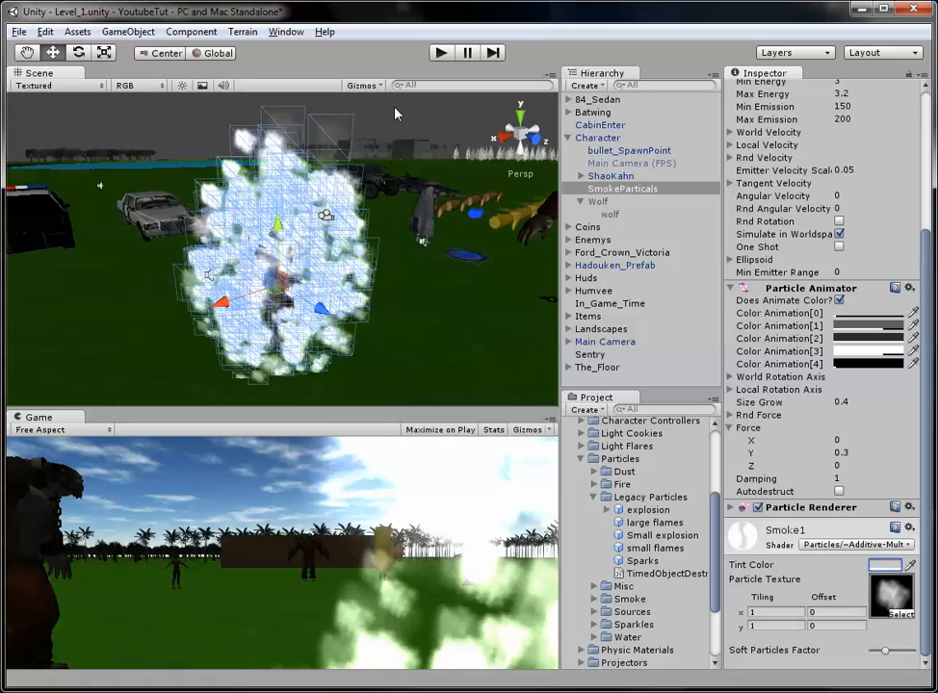
click(395, 113)
- In Transform_GUI.js in Notepad++, declare var SmokeParticals : GameObject; above TransformWindow under the Textures comment, and save
key(alt+Tab)
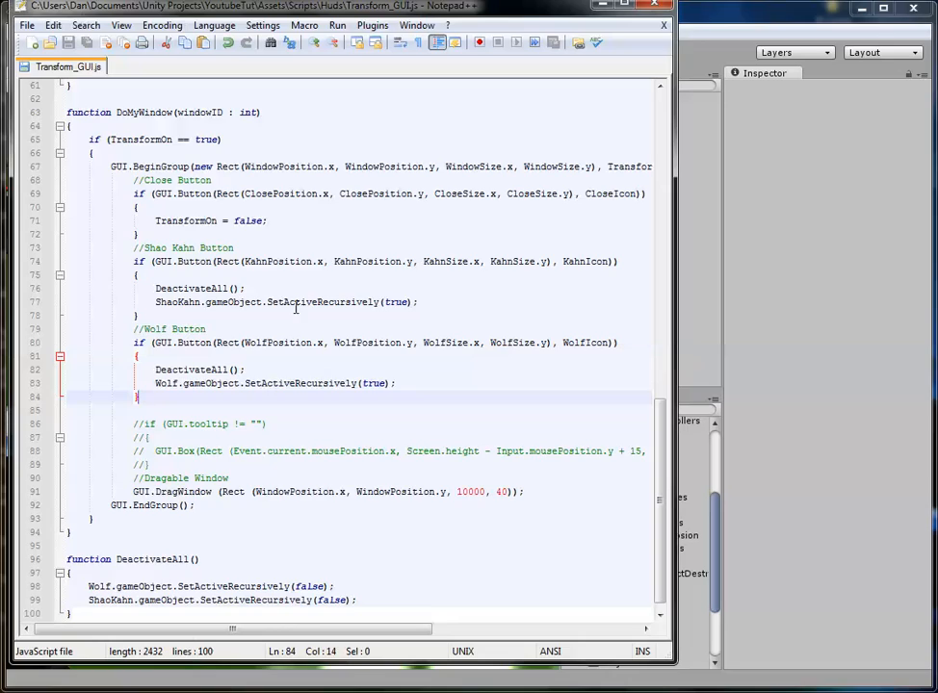
scroll(295, 306, up, 20)
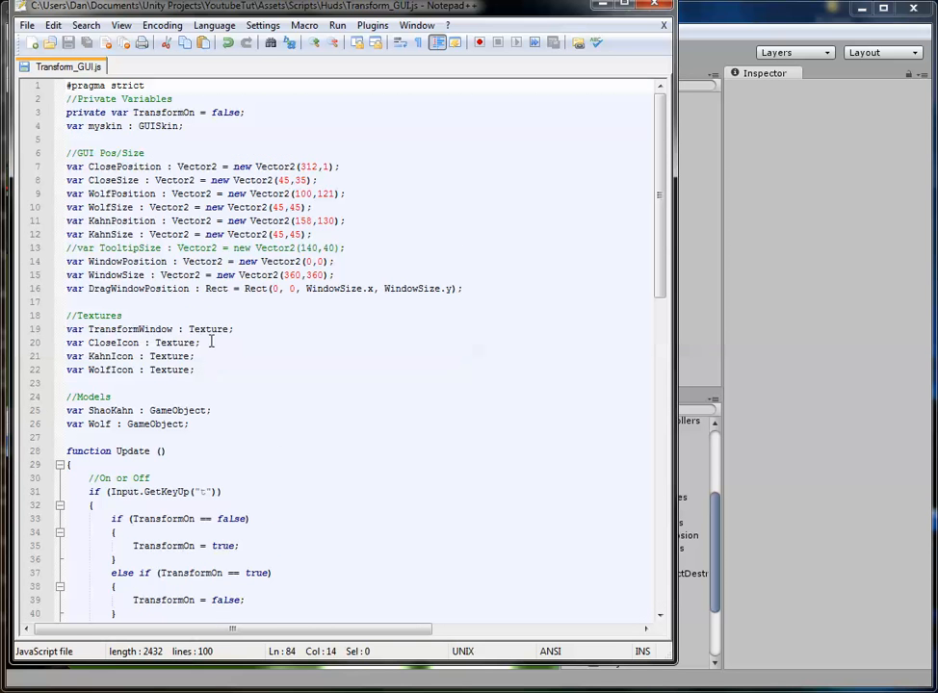
click(251, 330)
key(ctrl+d)
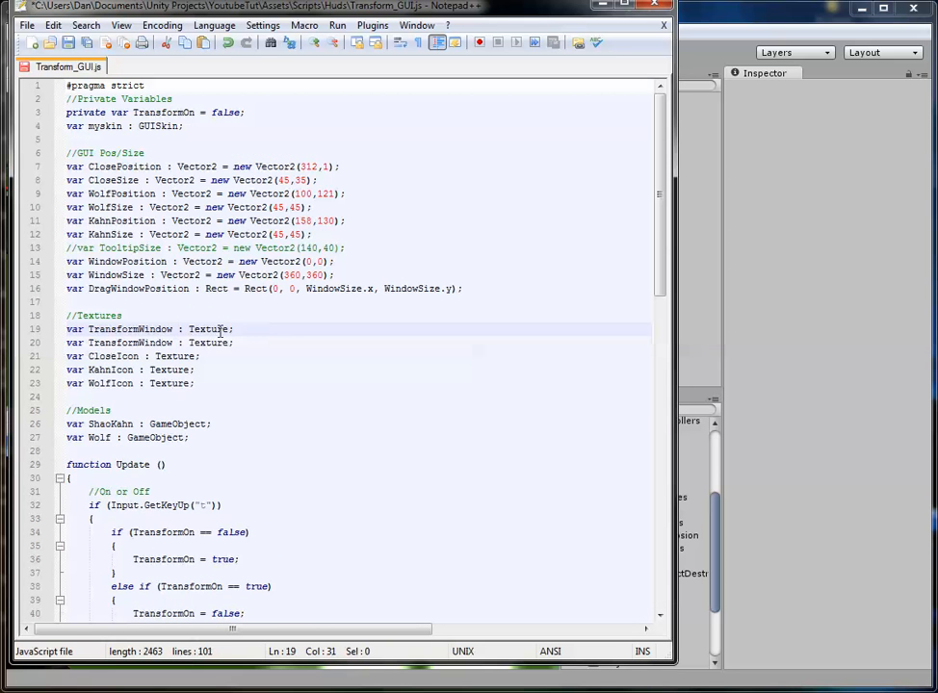
double_click(142, 329)
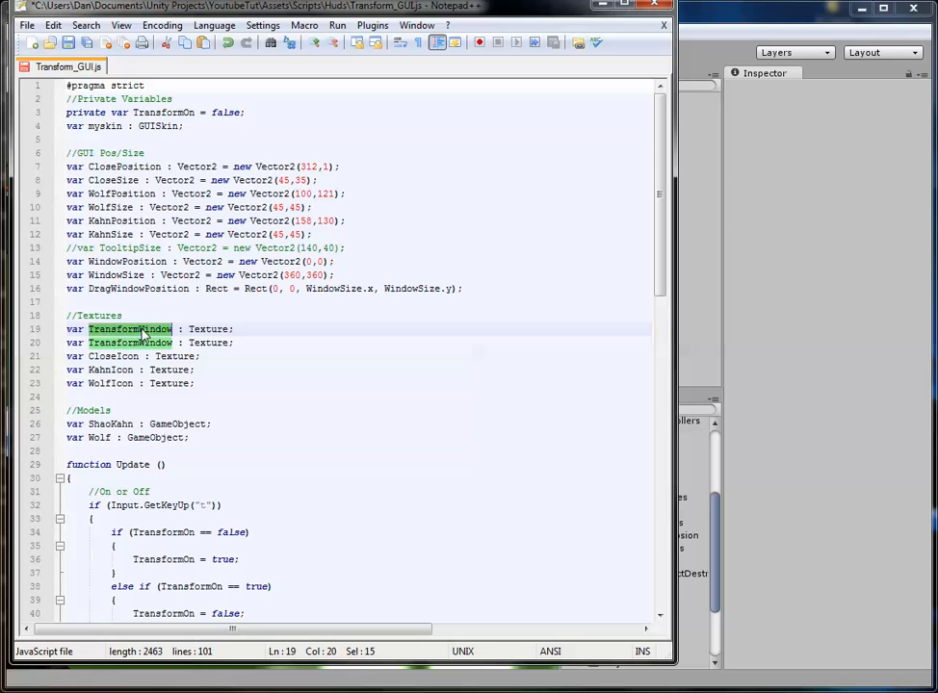
text(SmokePartical)
key(ctrl+s)
double_click(208, 343)
double_click(198, 329)
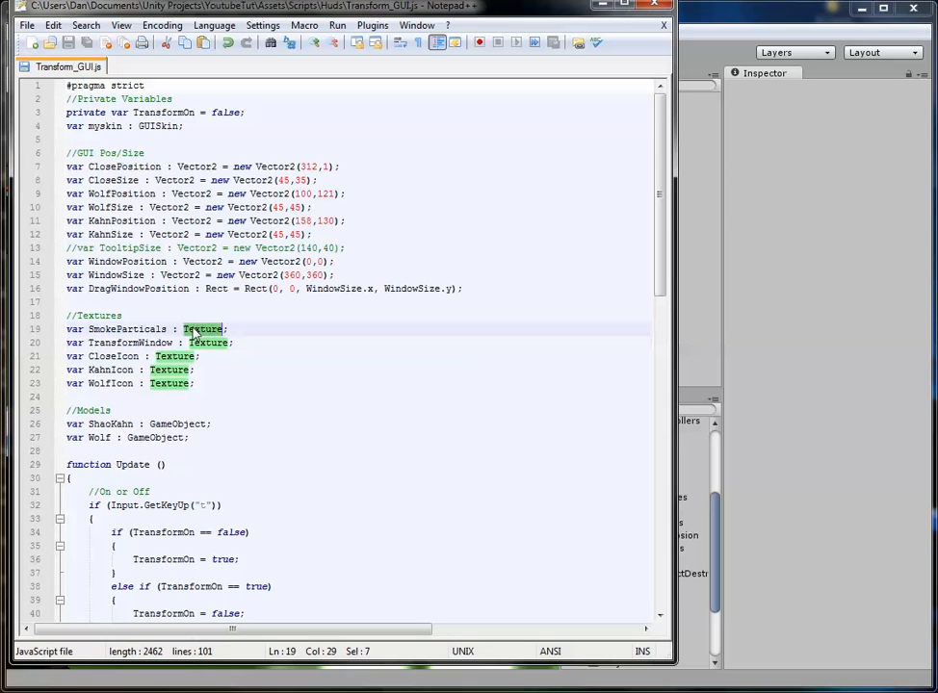
text(GameObjec)
key(ctrl+s)
- Back in Unity, assign the SmokeParticals object to the Character's Smoke Particals variable in the Transform_GUI script
click(806, 398)
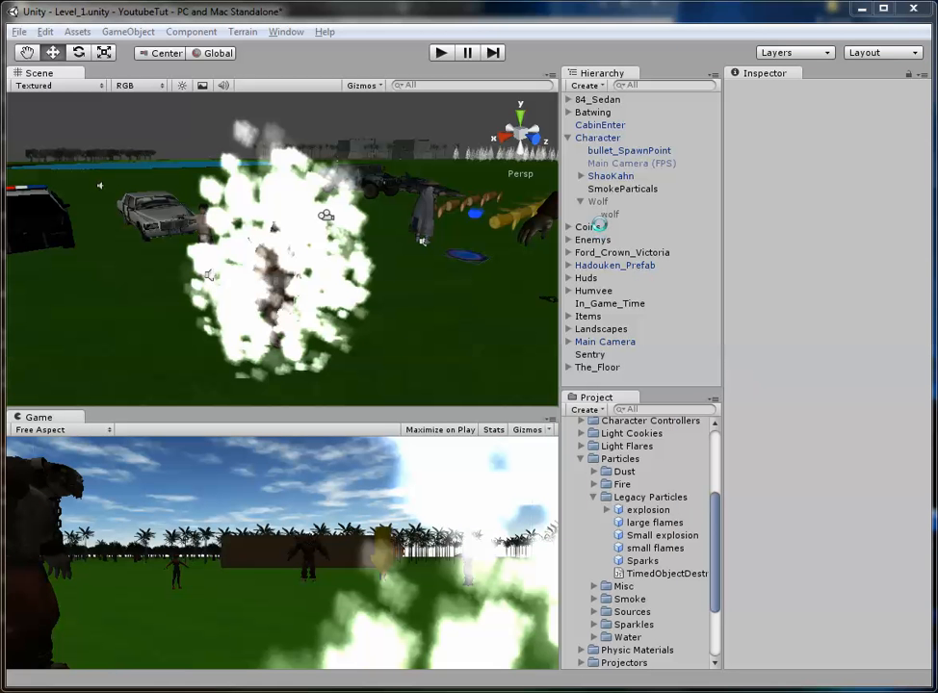
click(616, 190)
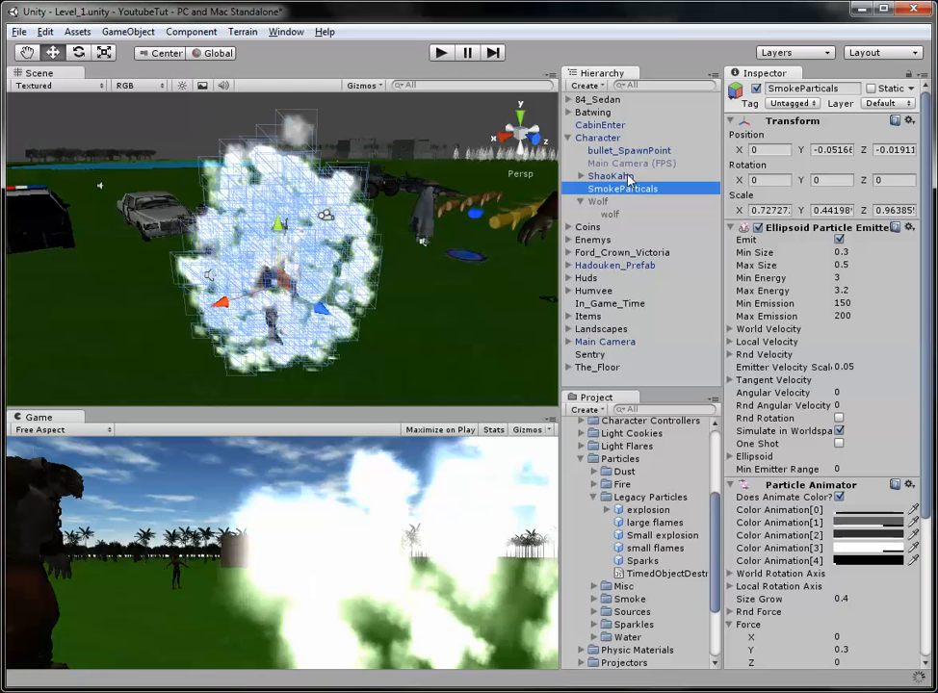
click(610, 138)
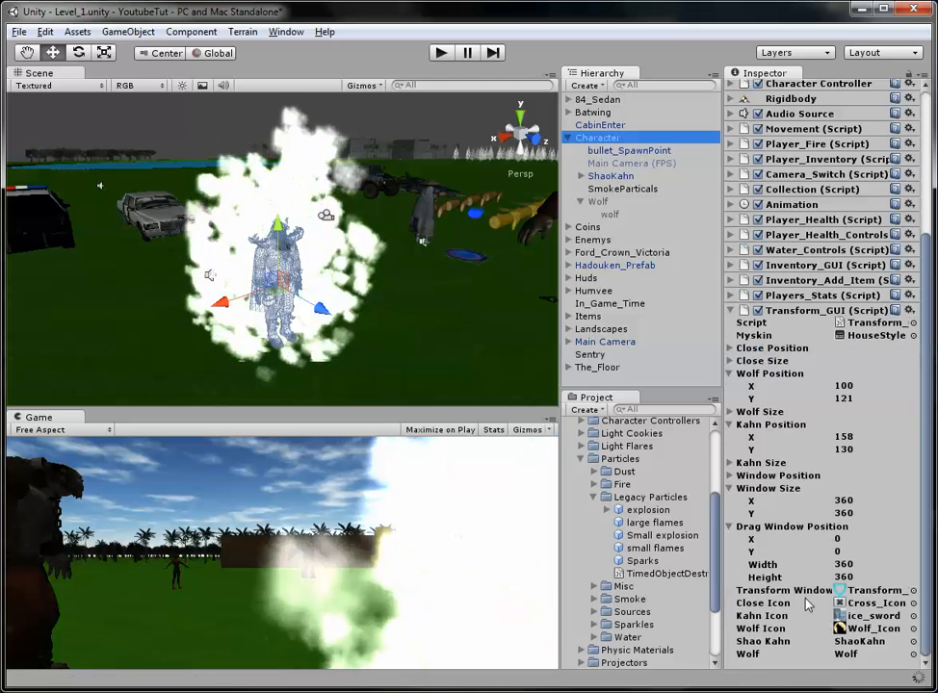
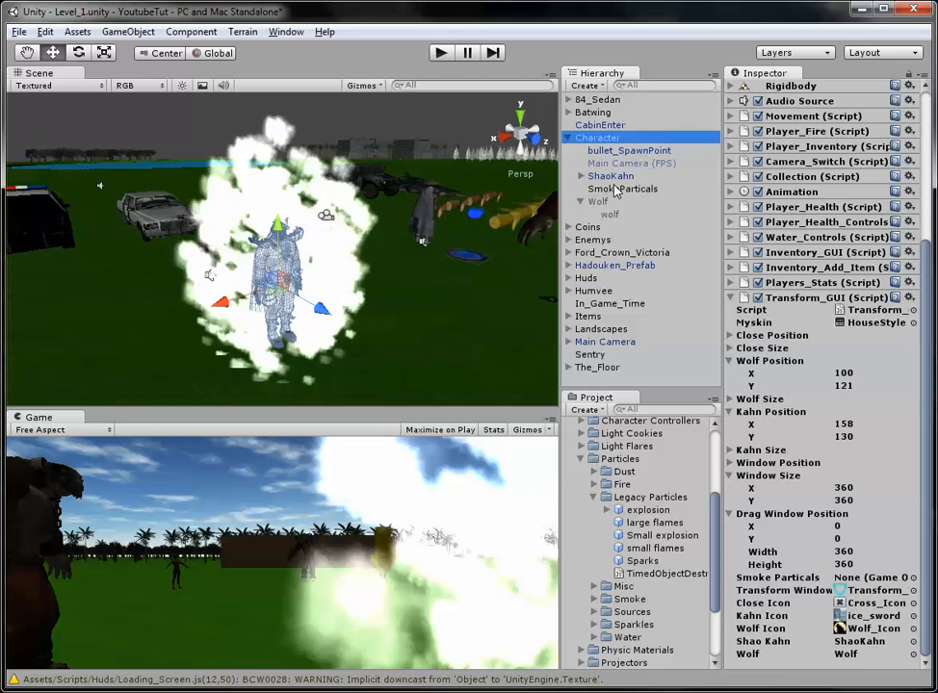
drag(618, 190, 878, 578)
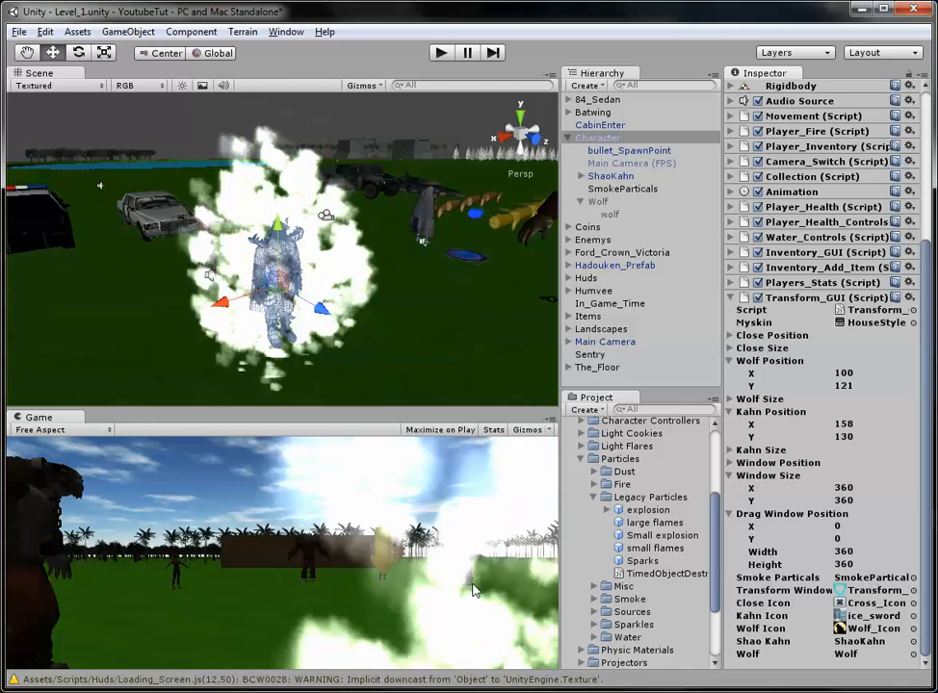
- Deactivate the SmokeParticals object and collapse its Ellipsoid Particle Emitter and Particle Animator components
key(alt+Tab)
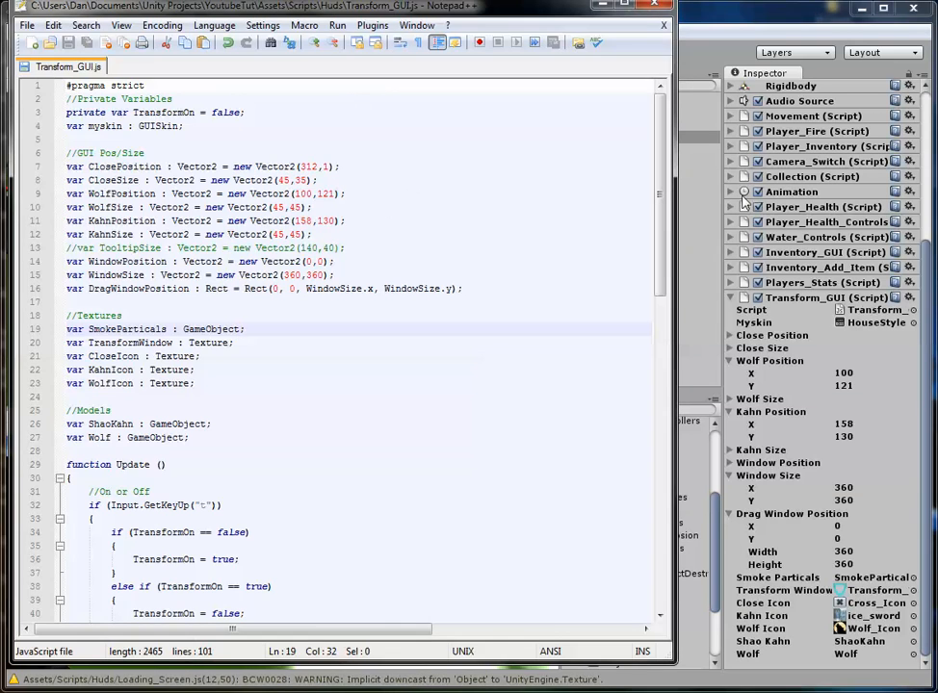
click(722, 100)
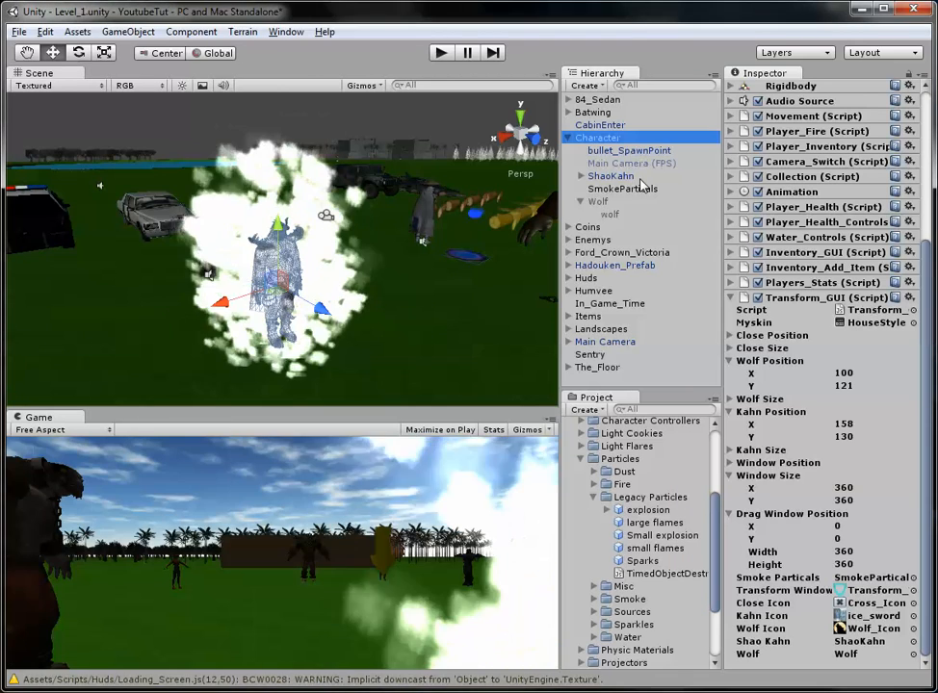
click(641, 189)
scroll(772, 112, up, 4)
click(756, 89)
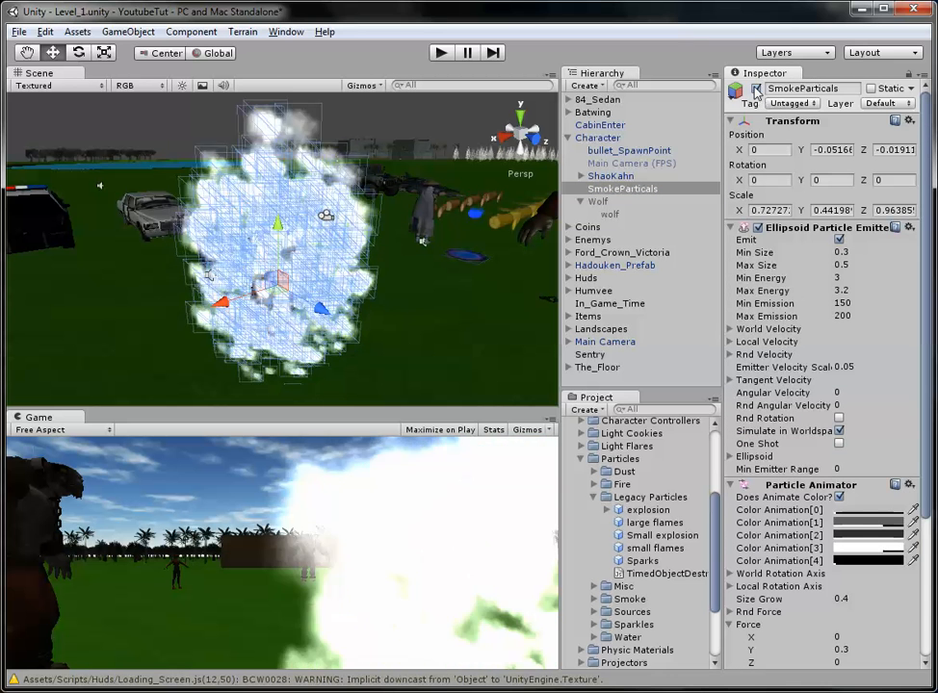
click(802, 227)
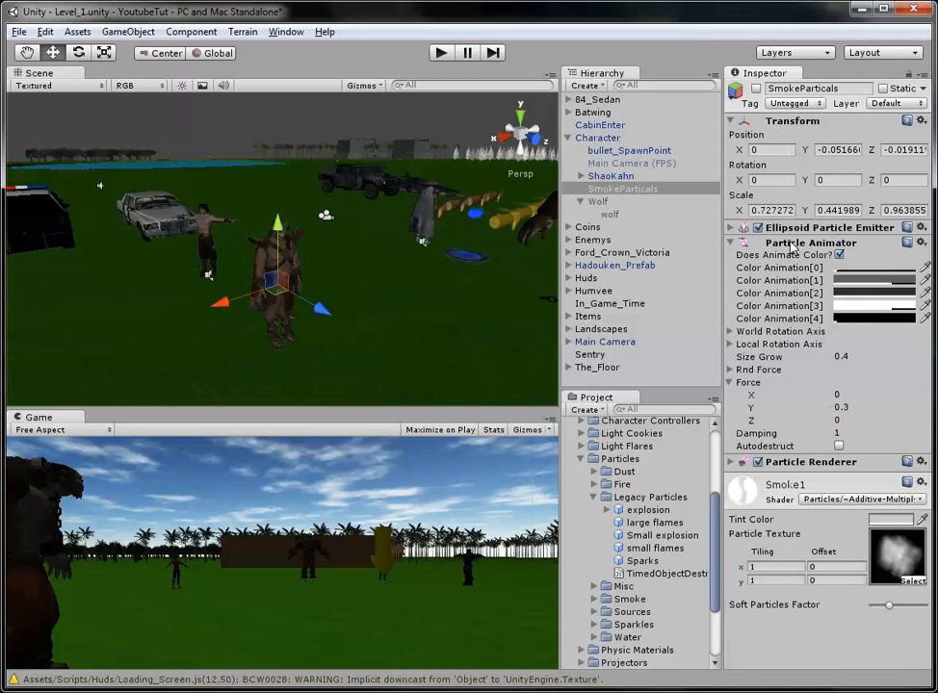
click(802, 243)
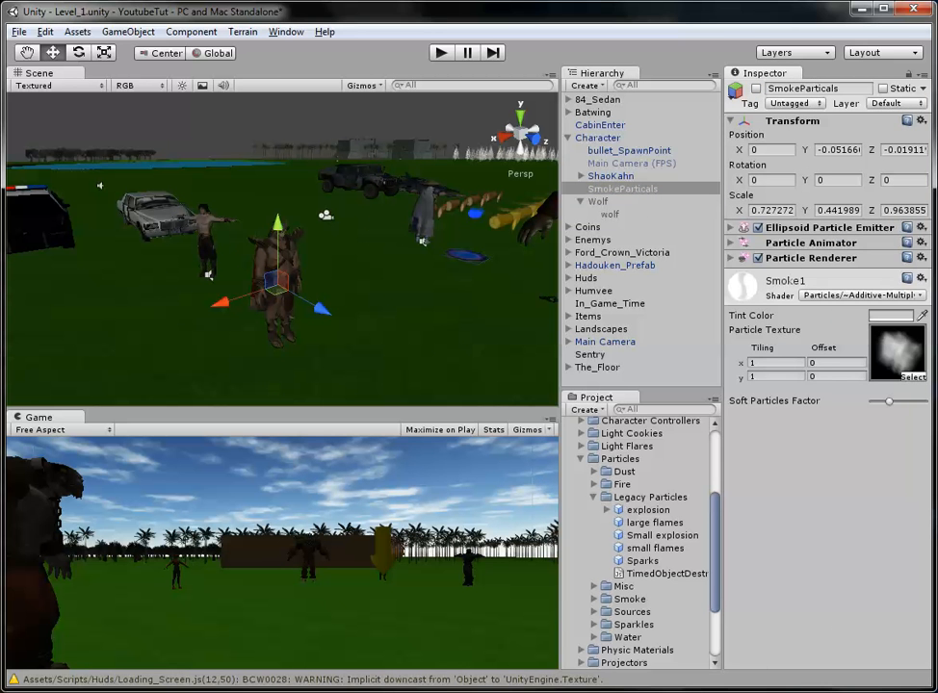
- Switch to Transform_GUI.js in Notepad++, copy the SmokeParticals variable name and go to the button code in DoMyWindow
key(alt+Tab)
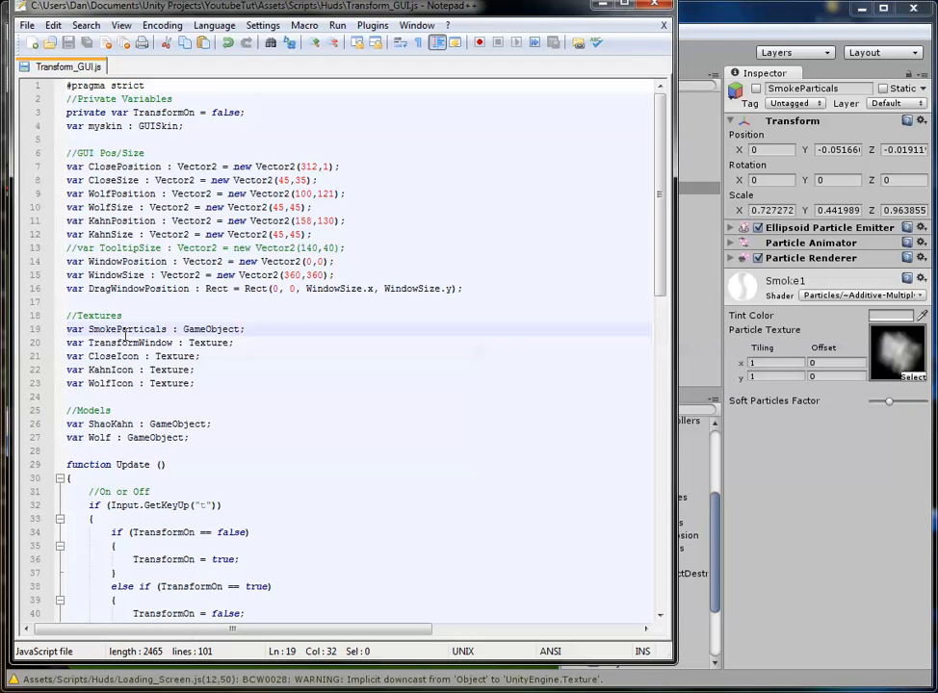
double_click(125, 330)
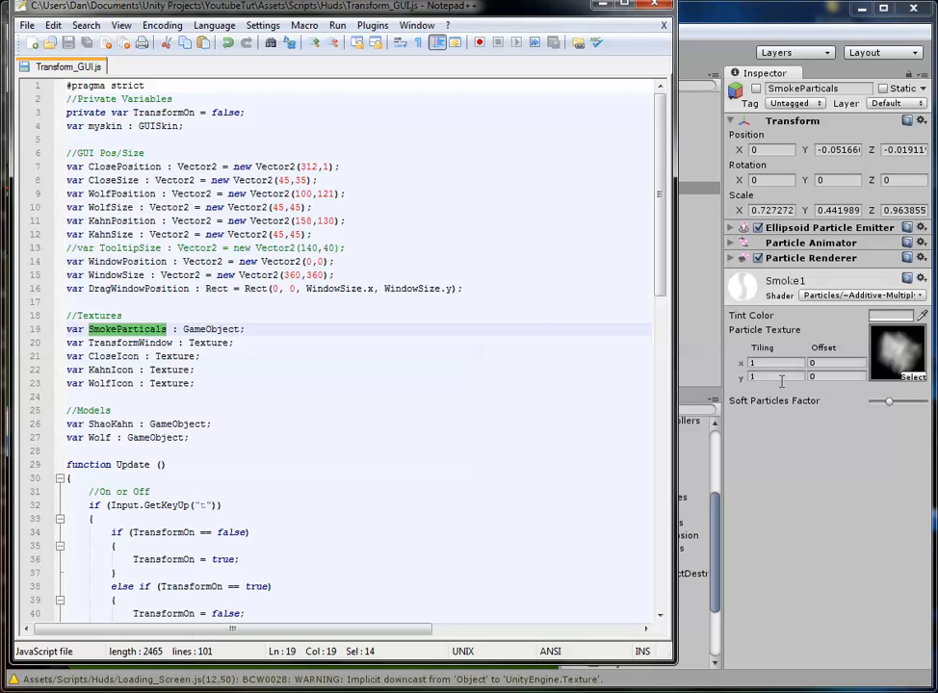
scroll(354, 393, down, 4)
drag(678, 238, 633, 241)
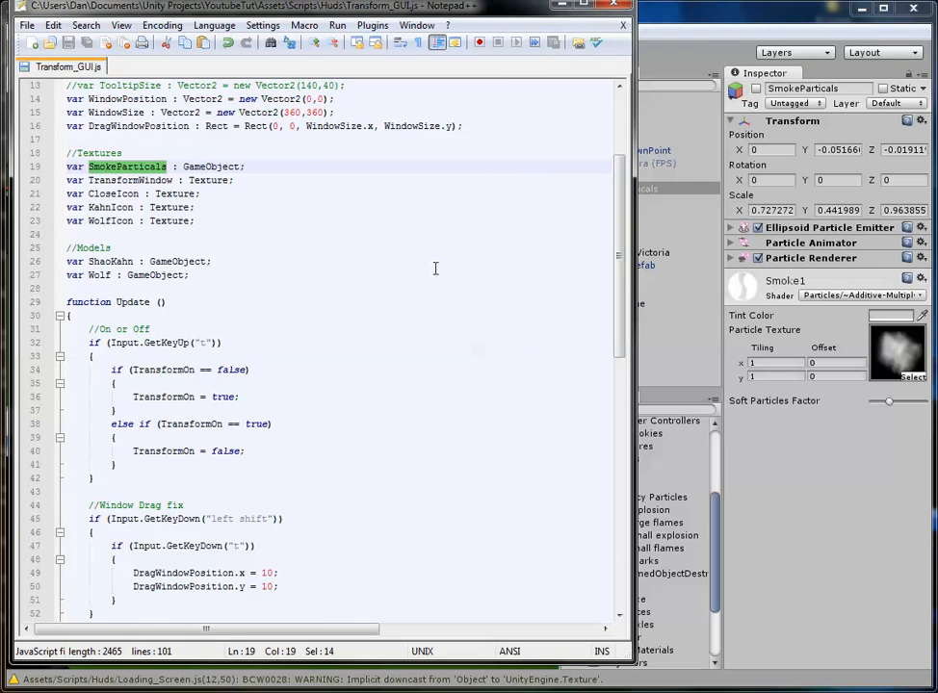
scroll(435, 268, down, 2)
scroll(388, 297, down, 5)
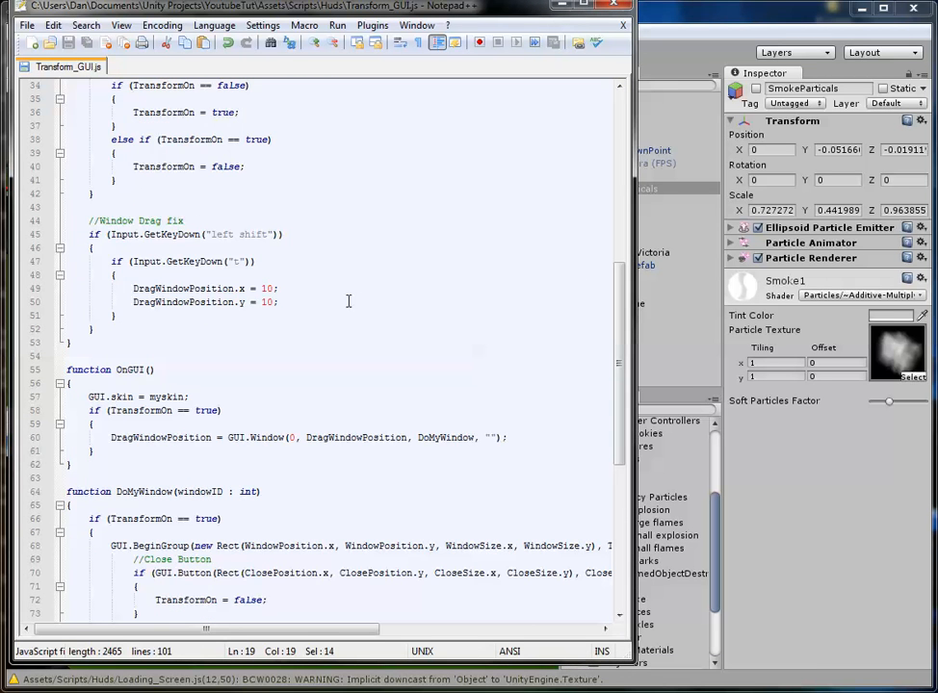
scroll(334, 294, down, 3)
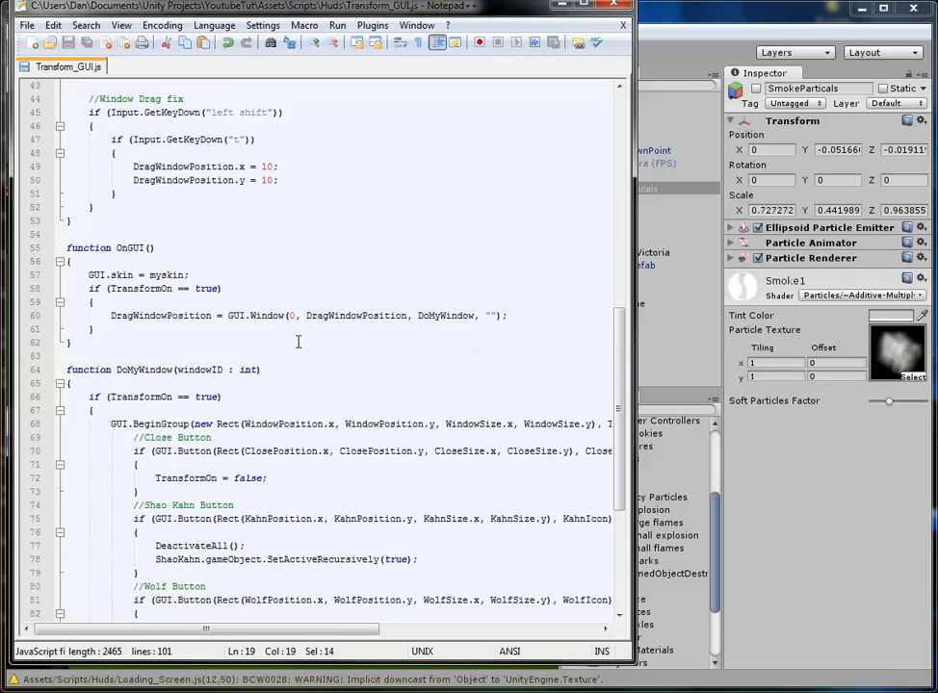
scroll(251, 313, down, 2)
scroll(294, 532, down, 2)
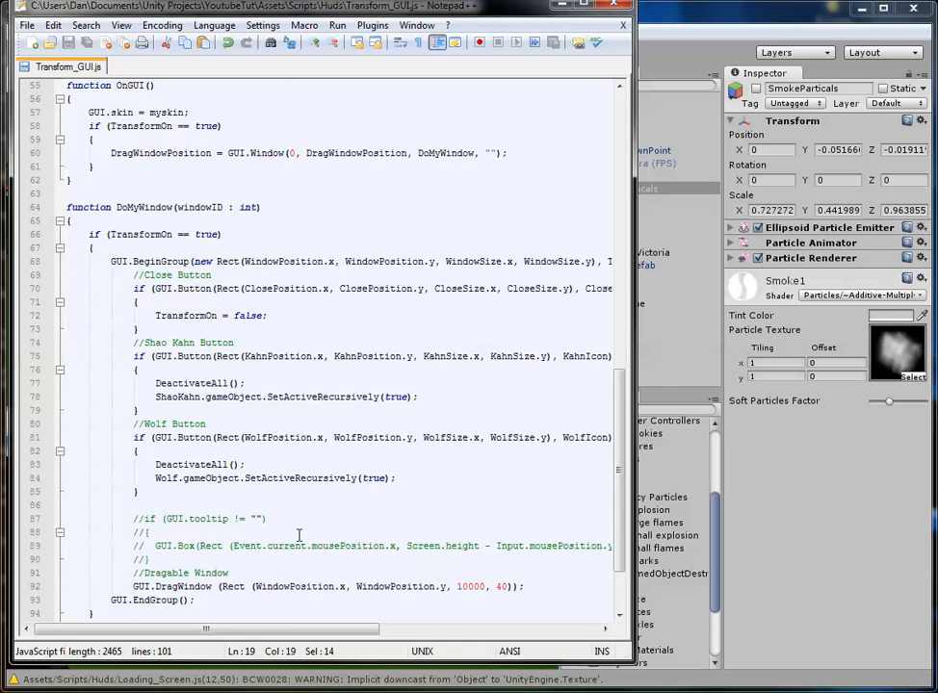
scroll(298, 535, down, 3)
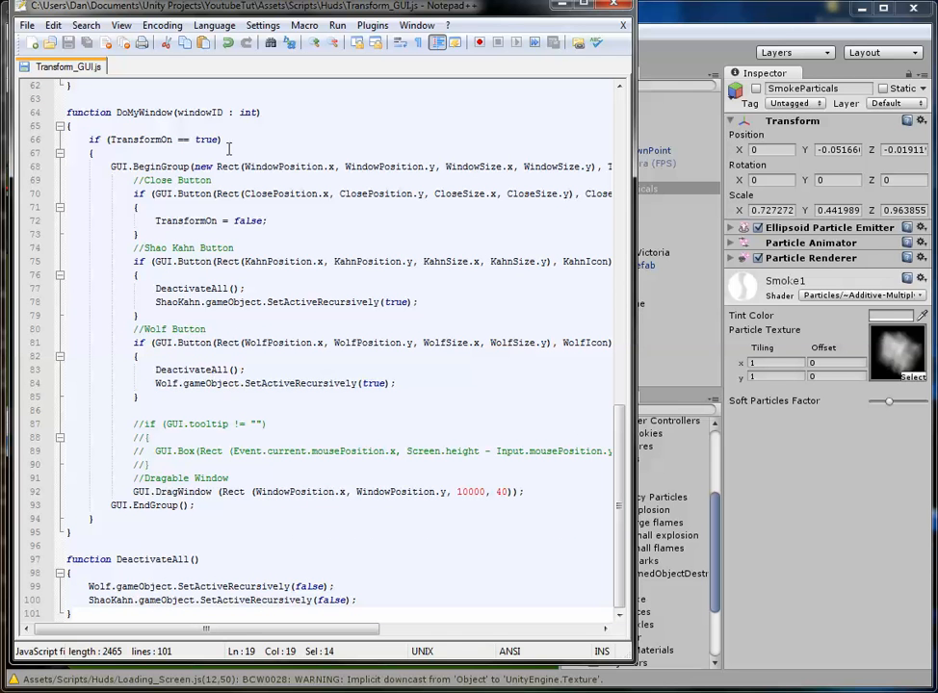
click(276, 220)
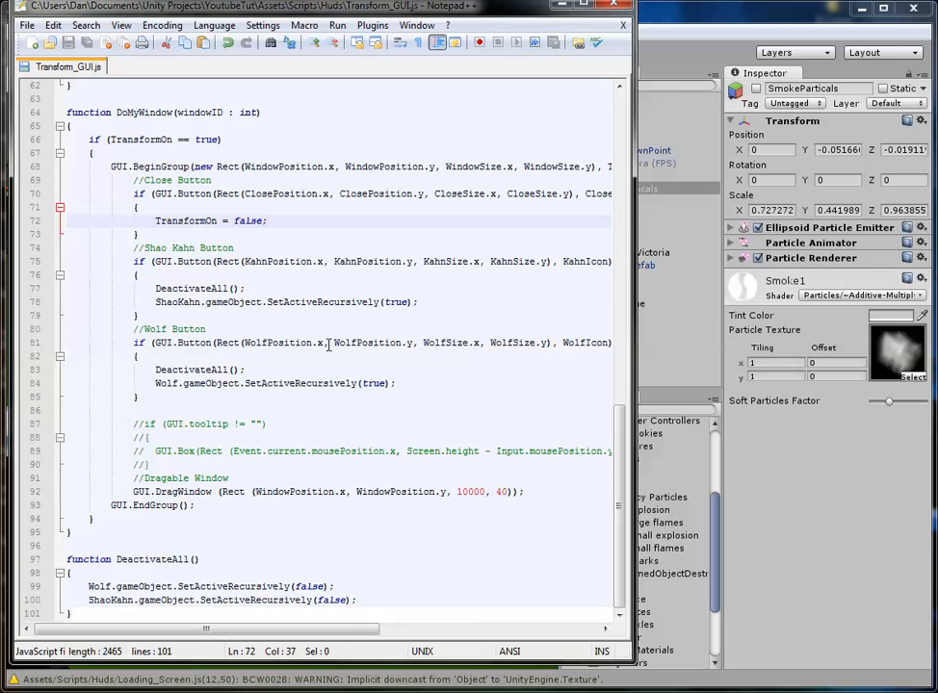
key(Return)
key(BackSpace)
click(424, 301)
key(Return)
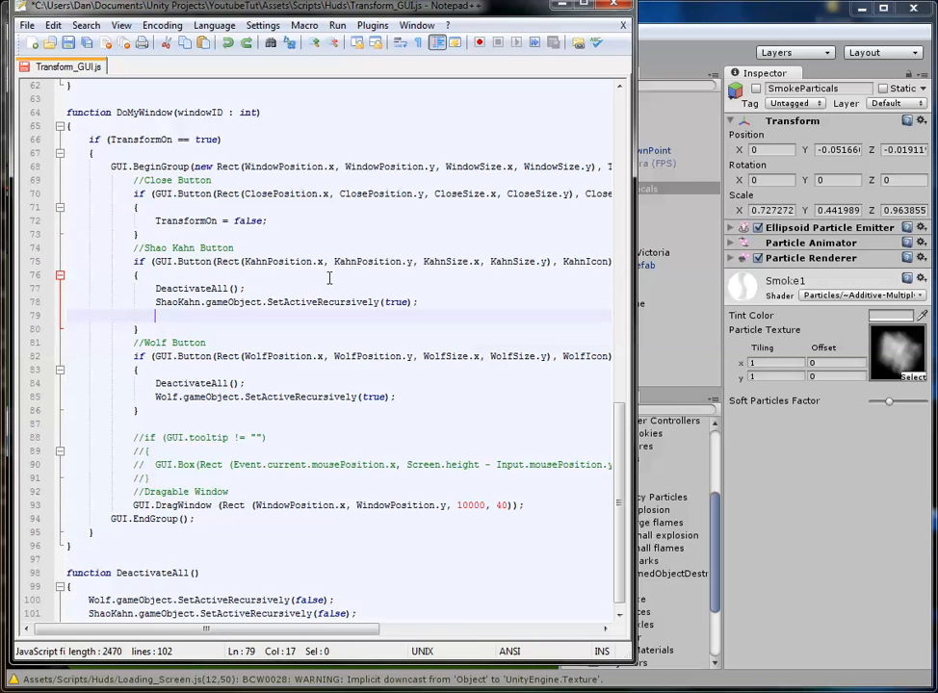
key(BackSpace)
- Add the line SmokeParticals.gameObject.Active = true; after DeactivateAll() in the Shao Kahn button block
click(297, 287)
key(Return)
text(SmokeParticals)
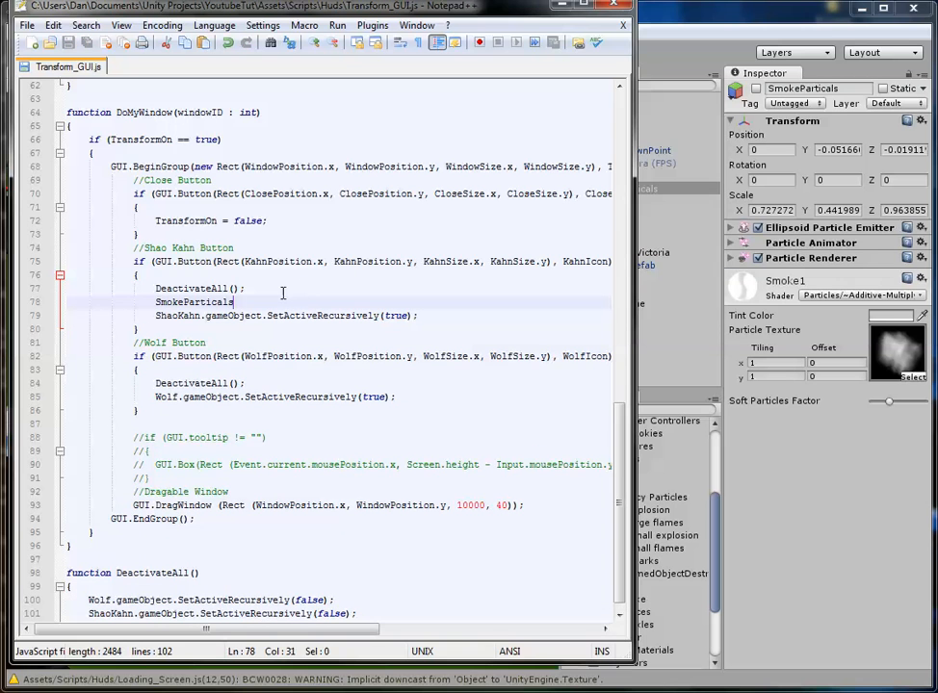
text(.gameObjec)
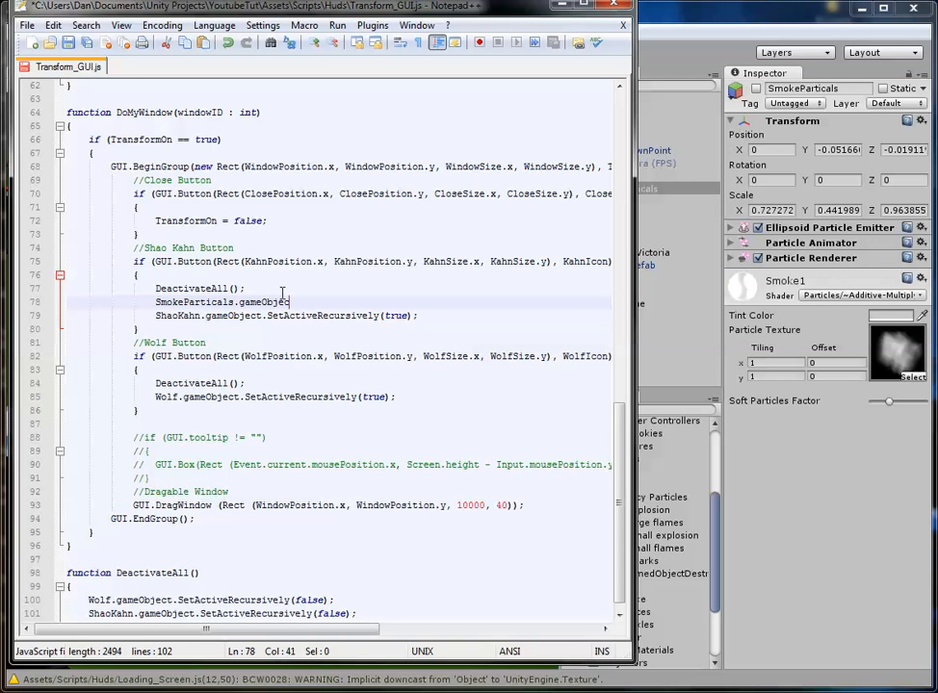
text(;)
- Move the SmokeParticals activation line above DeactivateAll() in the Shao Kahn button block
drag(419, 304, 383, 291)
key(ctrl+x)
click(291, 273)
key(ctrl+v)
- Add the same SmokeParticals activation line above DeactivateAll() in the Wolf button block, save, and check the script's compilation in Unity
click(301, 366)
key(ctrl+v)
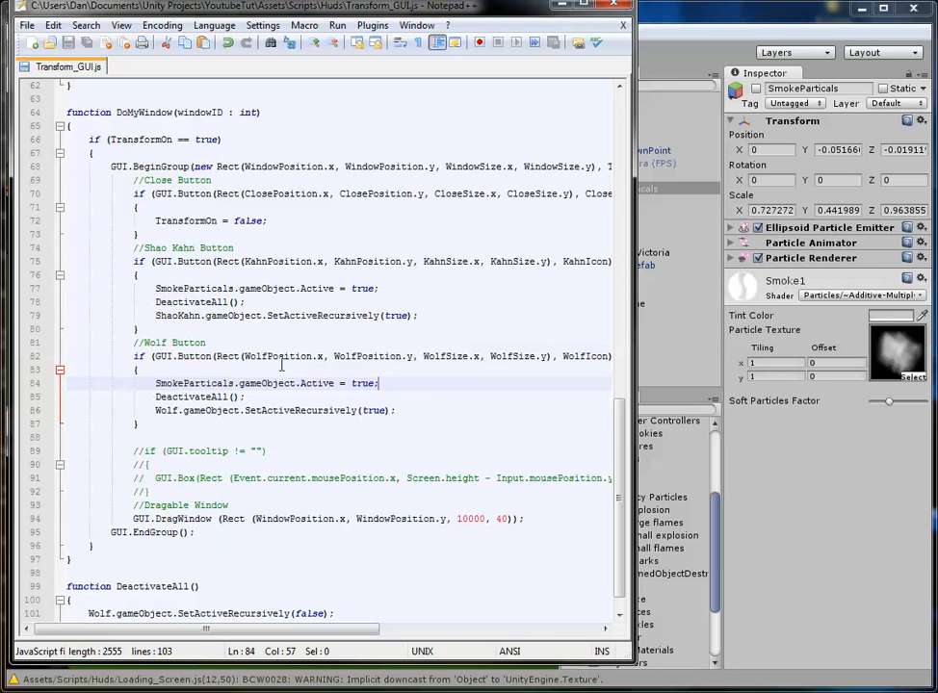
click(766, 586)
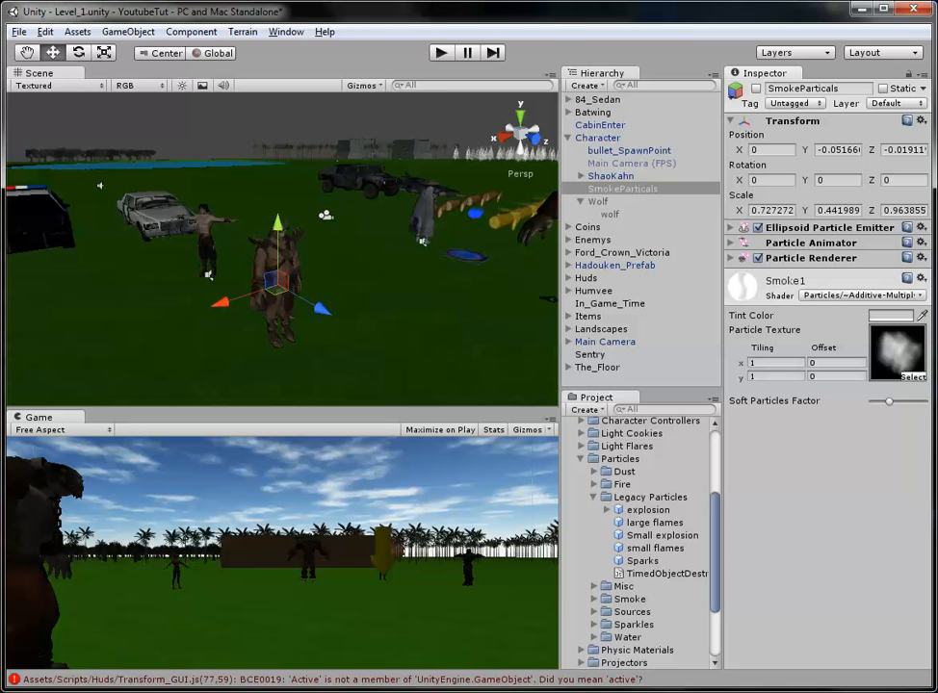
key(alt+Tab)
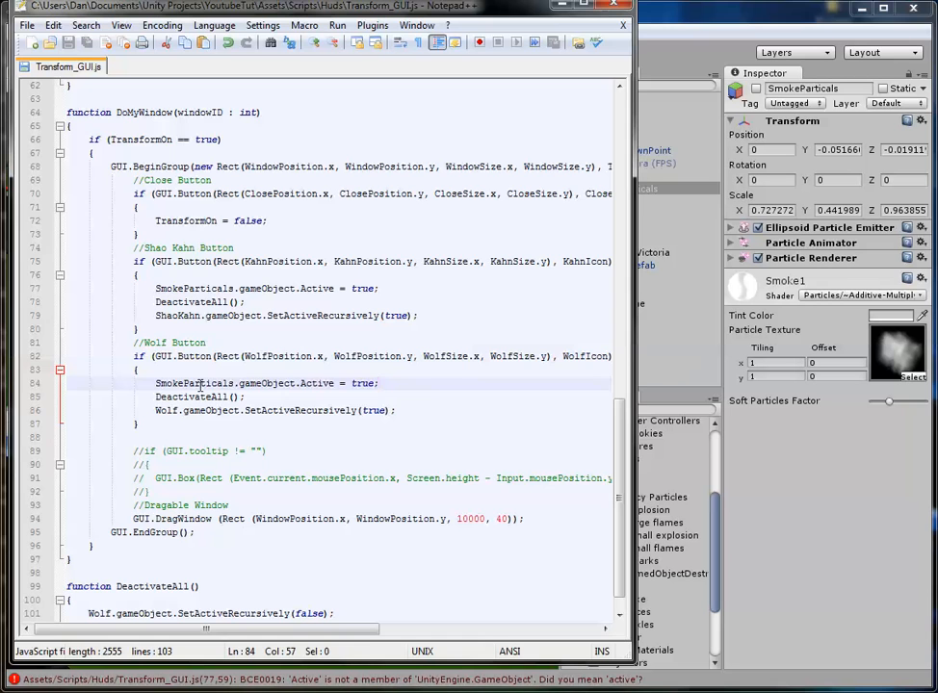
- Change Active to lowercase active in the SmokeParticals lines of the Wolf and Shao Kahn button blocks, save, and return to Unity
click(306, 382)
key(BackSpace)
text(a)
click(308, 289)
key(BackSpace)
text(a)
key(ctrl+s)
key(alt+Tab)
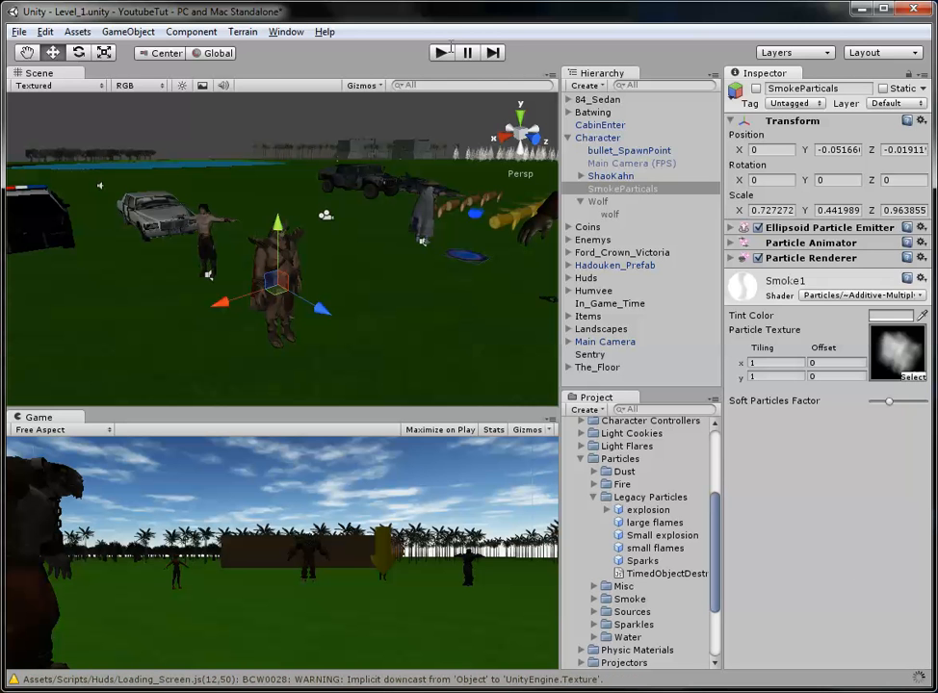
- Play-test the scene by triggering the Wolf and Shao Kahn transformations to check the smoke, and stop the game
click(440, 54)
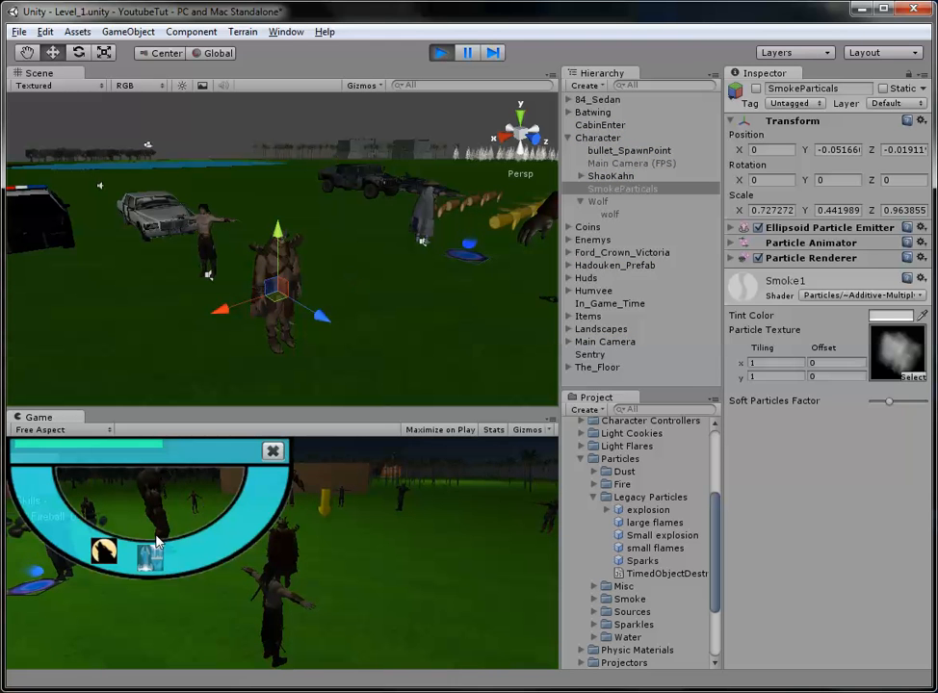
click(104, 552)
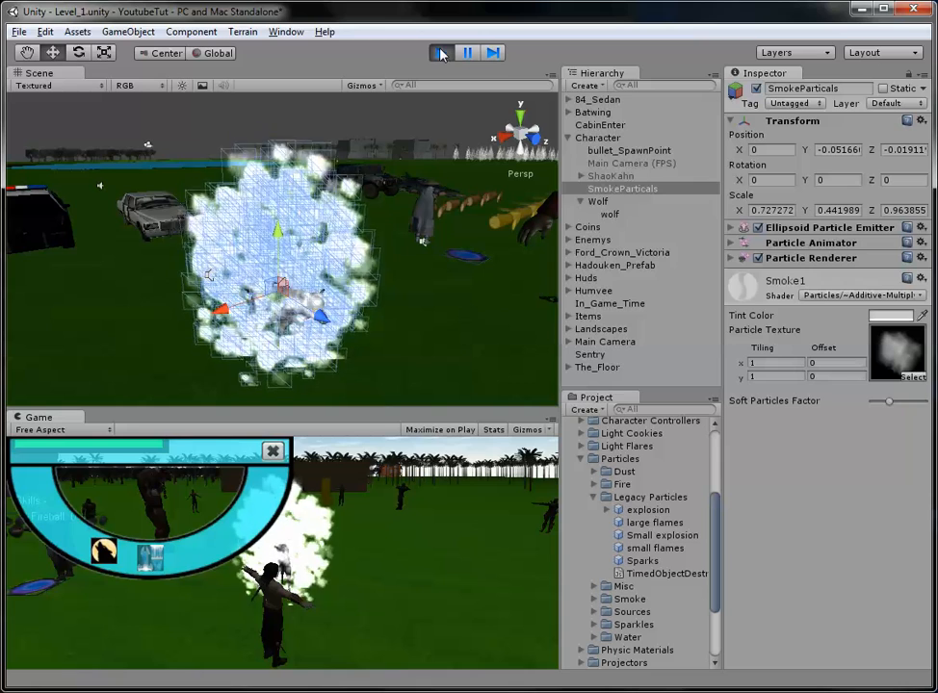
click(108, 552)
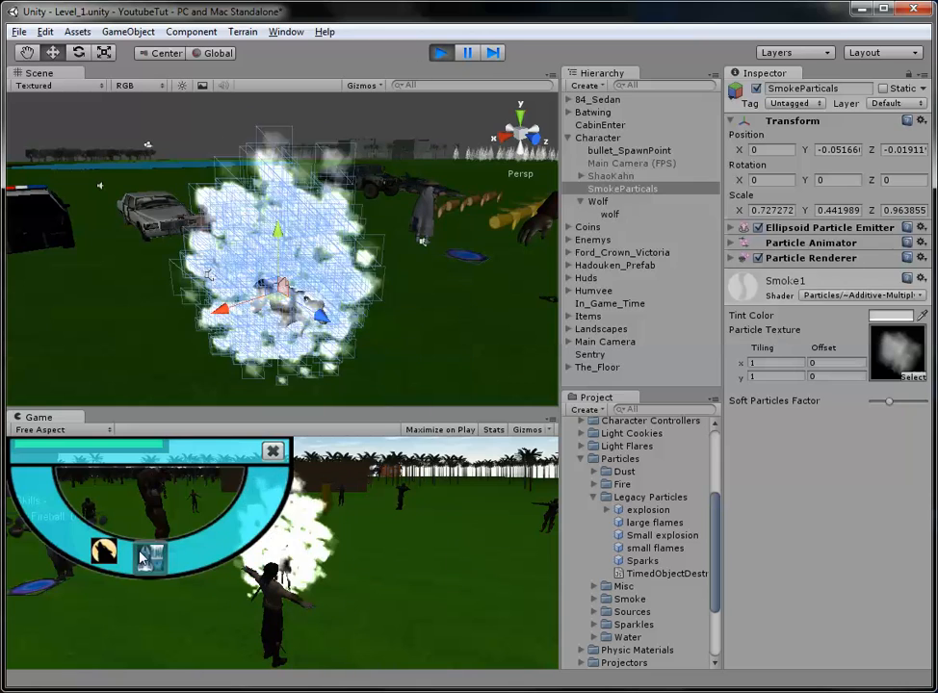
click(440, 54)
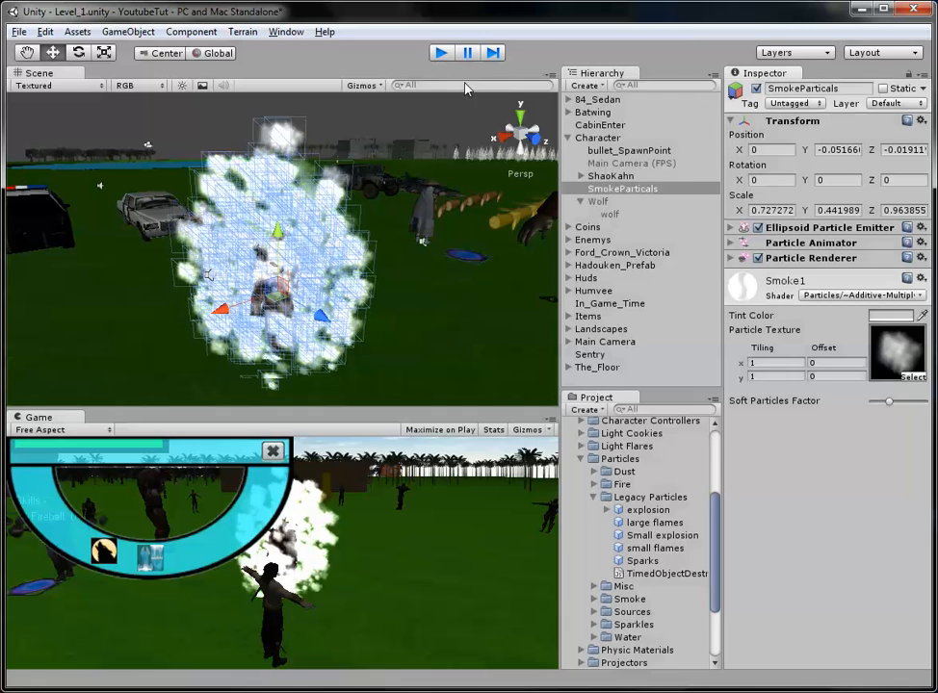
- Search the project for "bullet", duplicate the Bullet_Destroy script and name the copy Object_Disabled
click(592, 459)
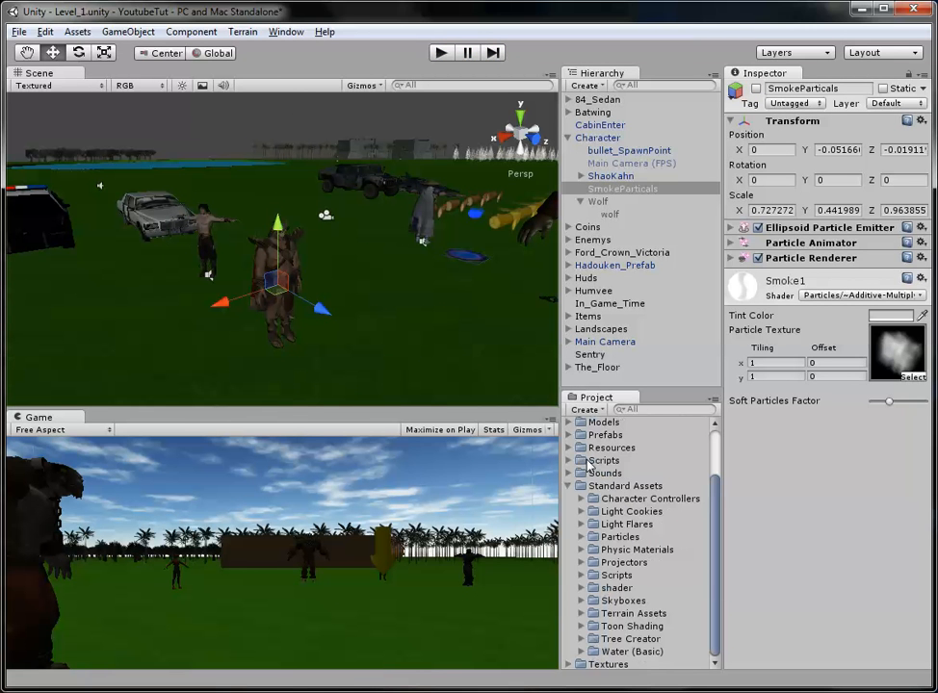
click(637, 410)
text(bullet)
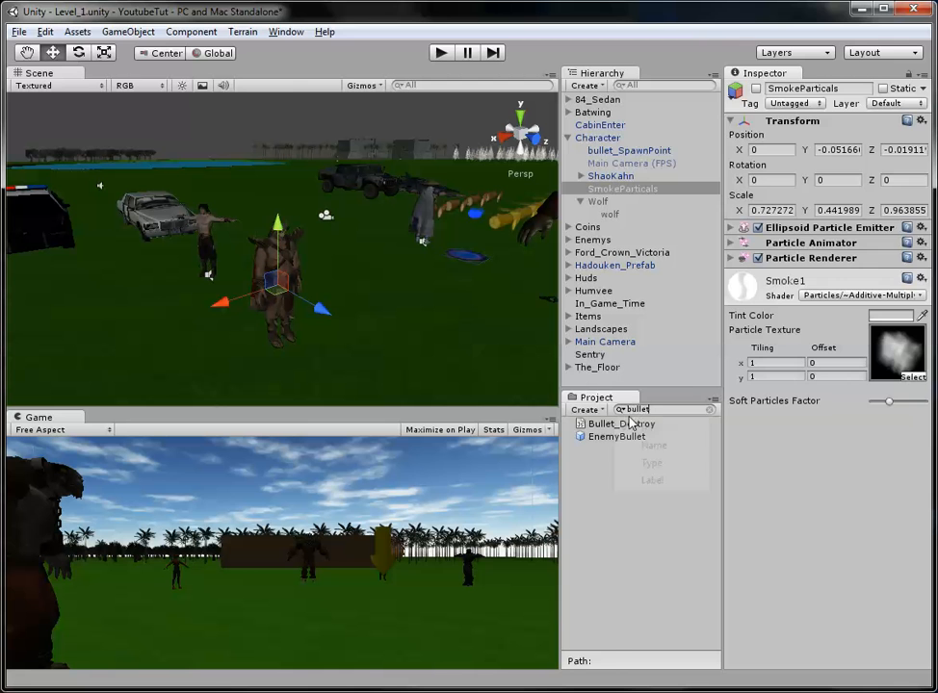
click(631, 424)
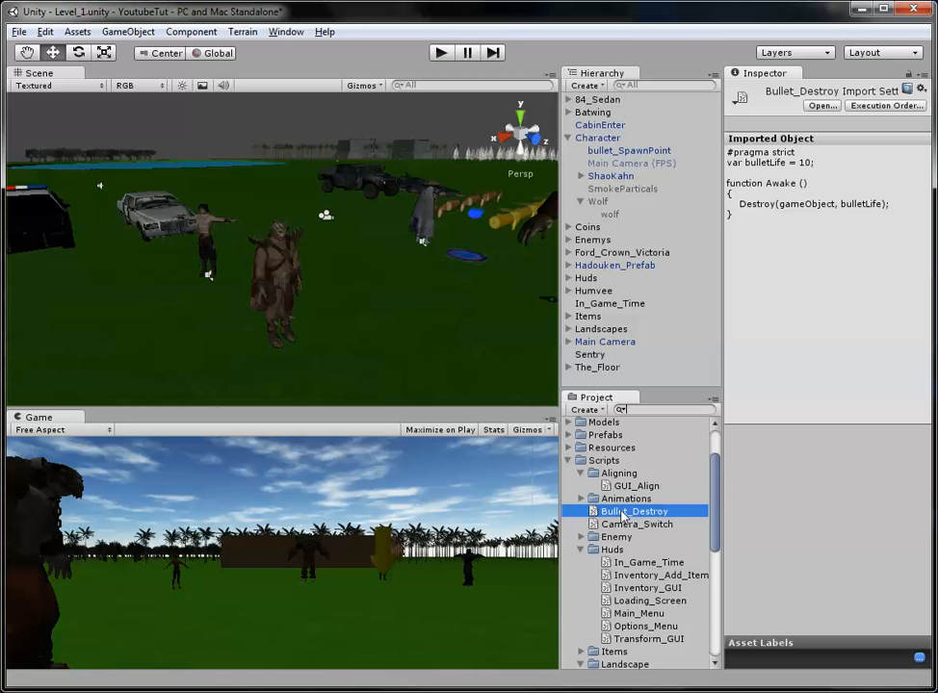
key(ctrl+d)
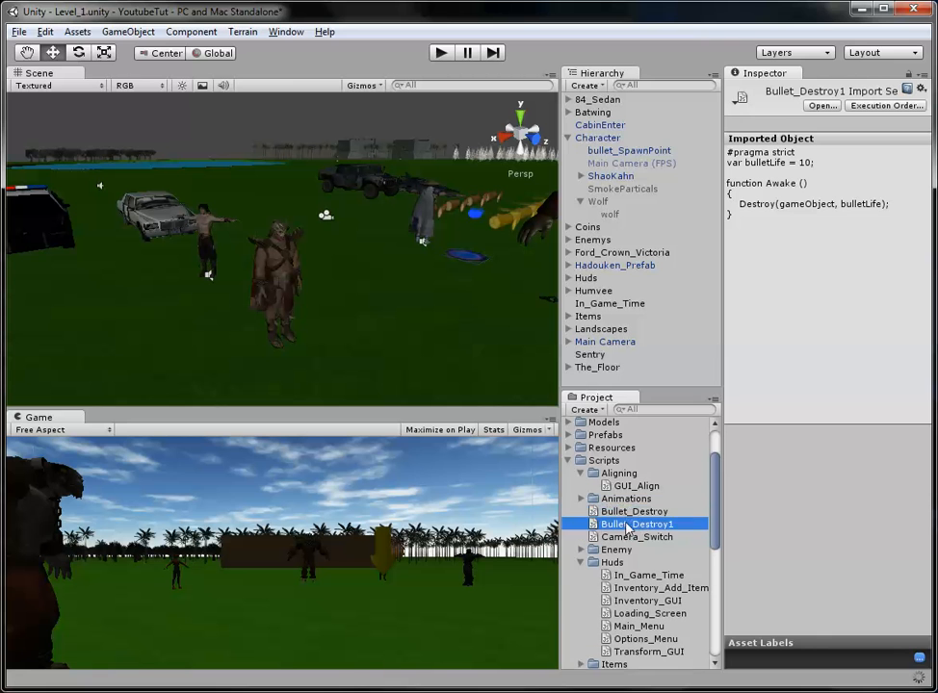
text(Object_Disabled)
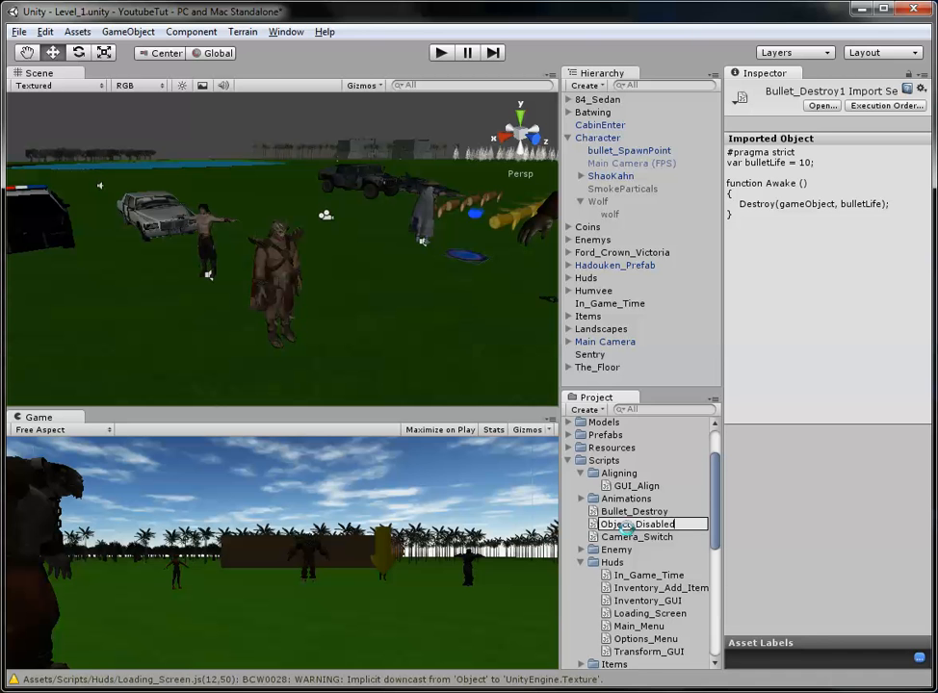
key(Return)
- Open the Object_Disabled script in Notepad++ for editing
scroll(639, 536, down, 4)
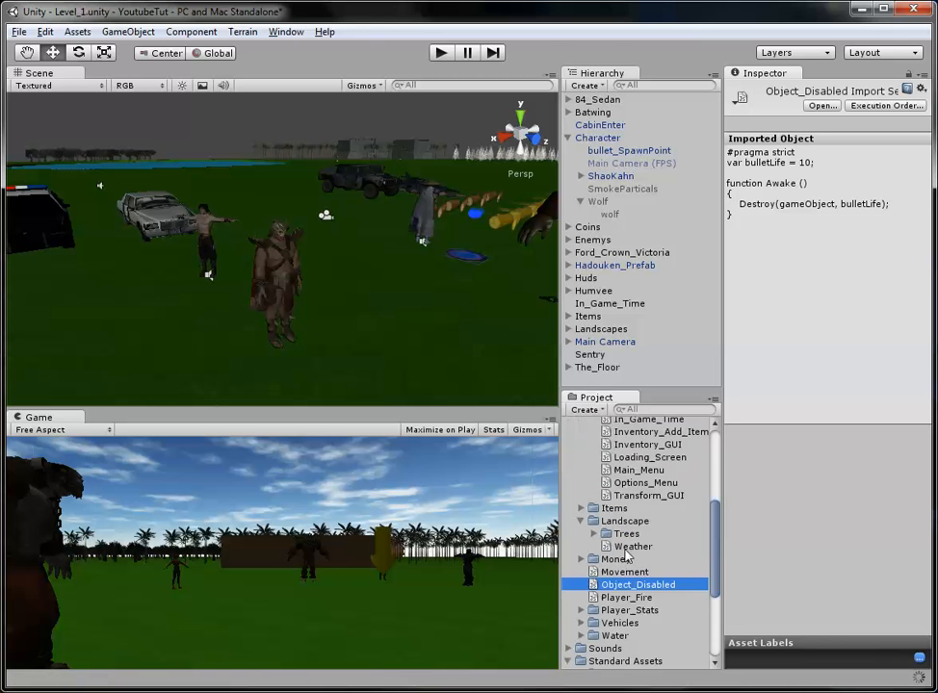
double_click(639, 585)
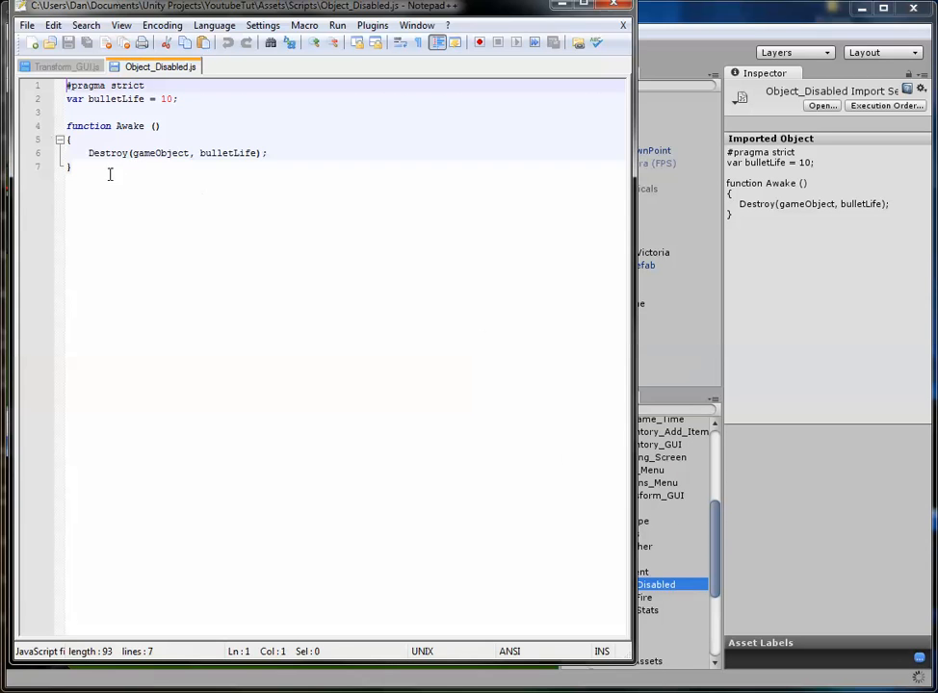
drag(83, 153, 356, 151)
click(372, 153)
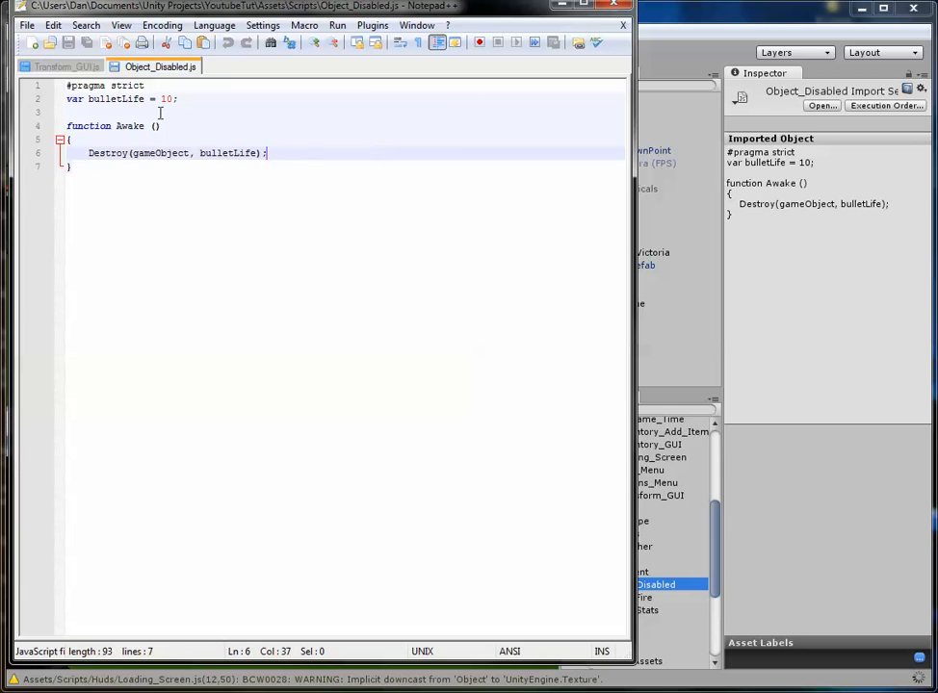
drag(319, 154, 85, 151)
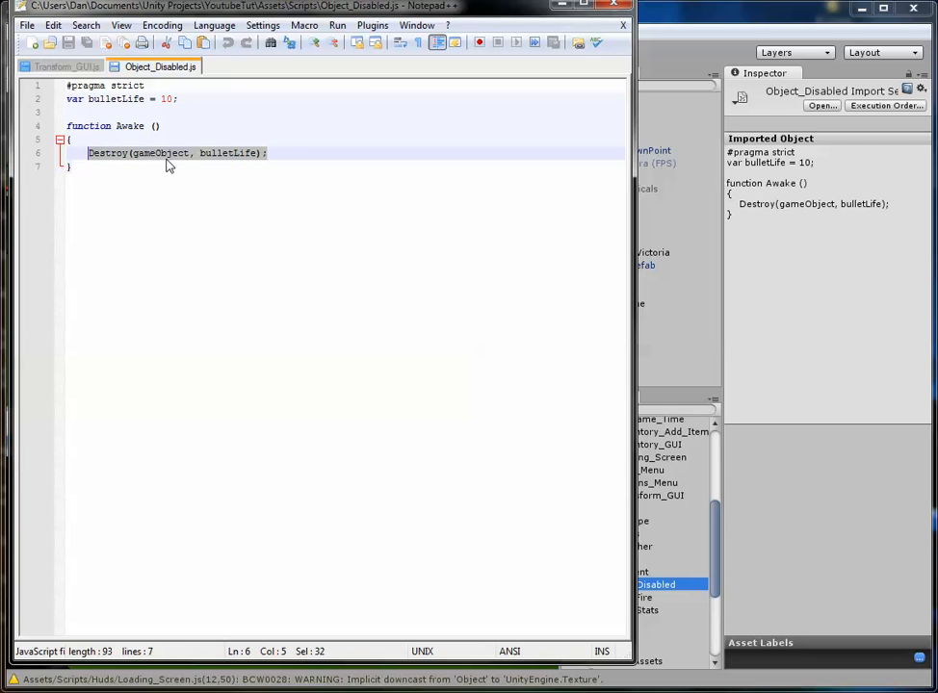
- Replace the Awake function with function Update() containing bulletLife -= 1; and set the bulletLife variable to 100
drag(162, 159, 37, 130)
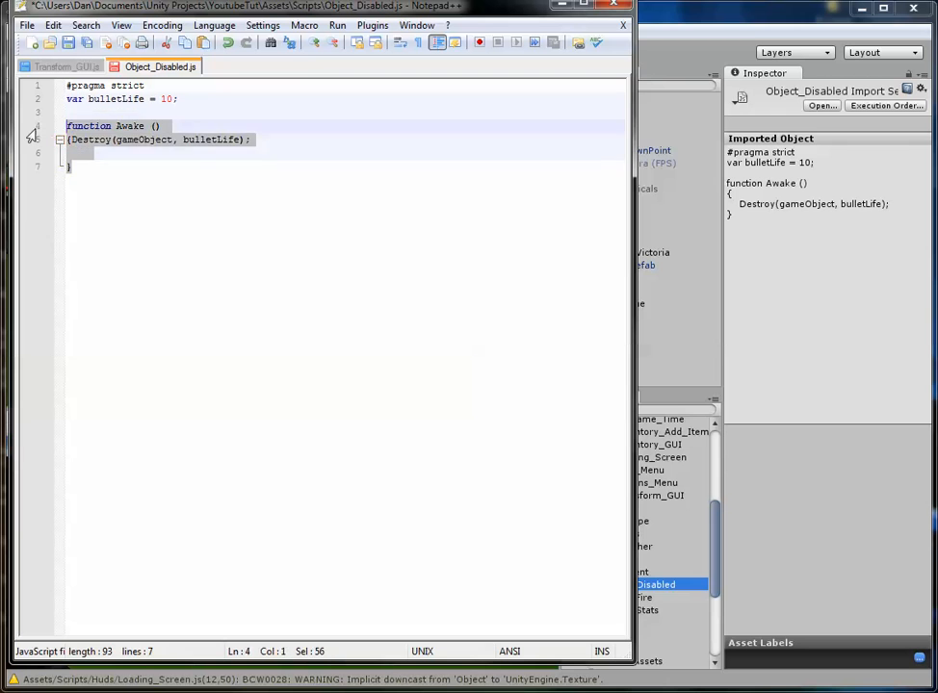
text(function Update())
key(Return)
text({)
key(Return)
key(Return)
text(})
key(Up)
key(Tab)
text(bu)
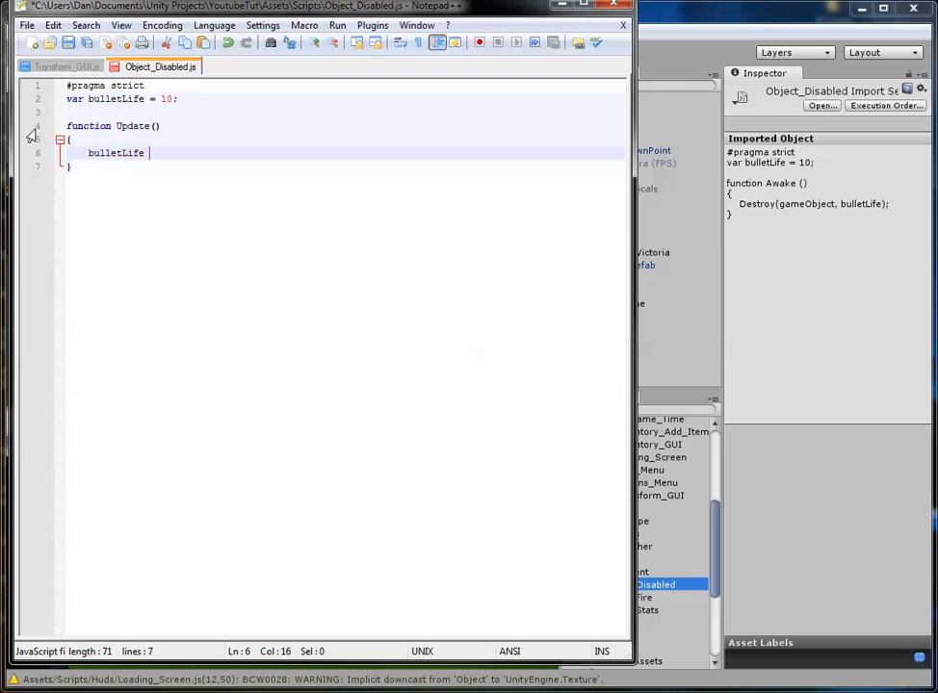
text(;)
click(178, 97)
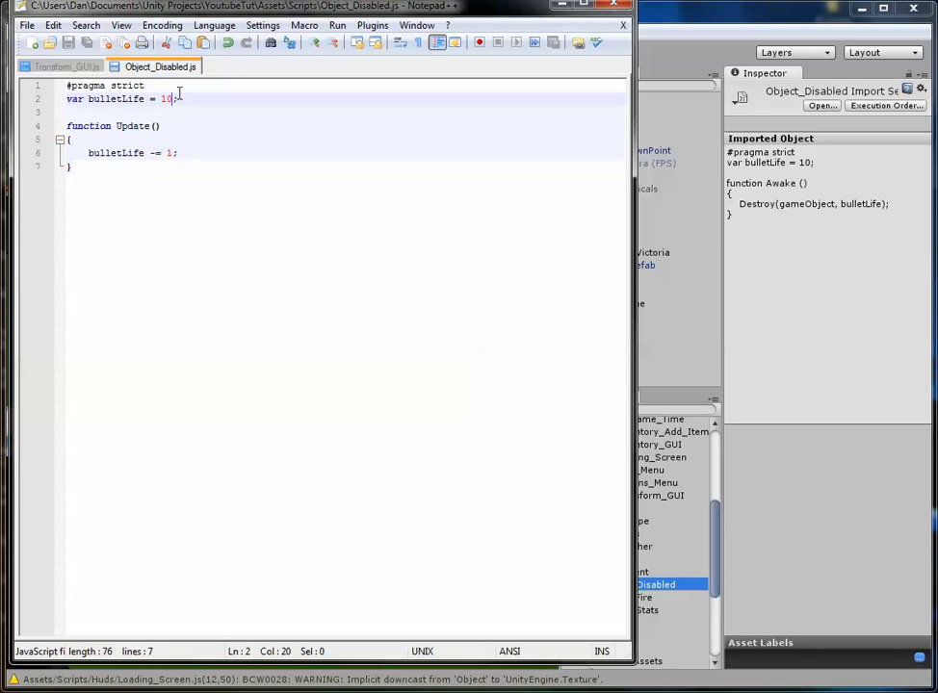
- Add an empty if (bulletLife < 0) block below the decrement line in Update and save the script
click(200, 151)
key(Return)
text(if)
key(BackSpace)
text(f ()
key(BackSpace)
key(BackSpace)
text(f )
text(f ()
text(bulletLif)
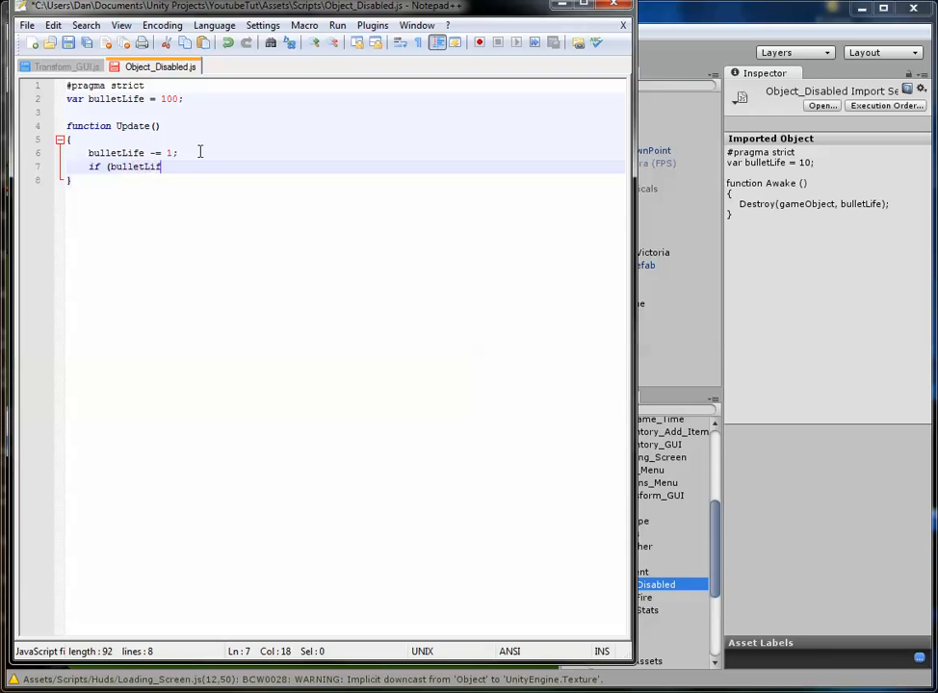
text(e < 0))
key(Return)
text({)
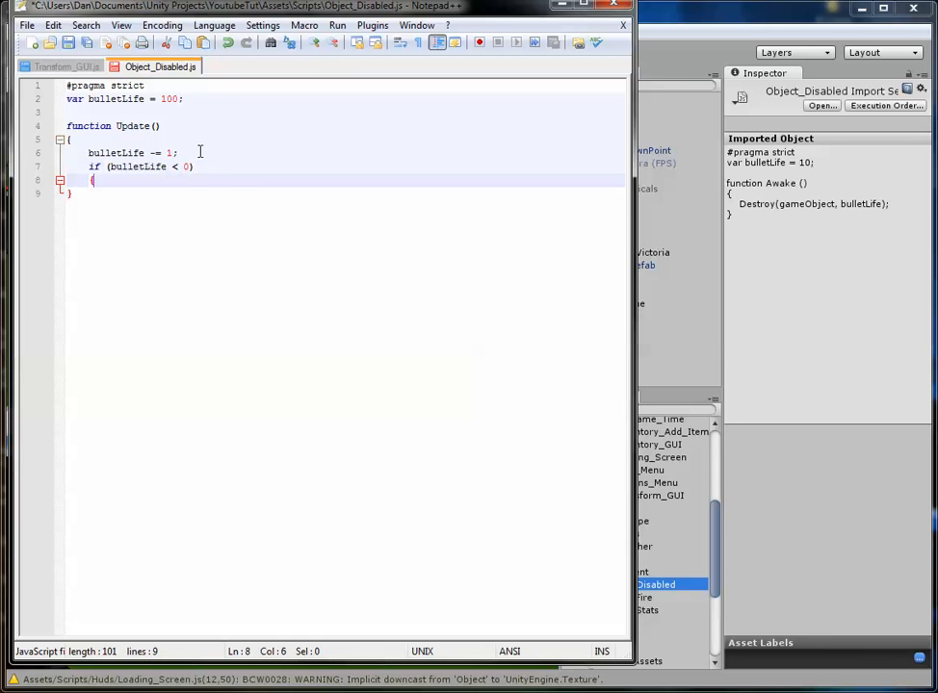
key(Return)
key(Return)
text(})
key(Tab)
key(Up)
key(ctrl+s)
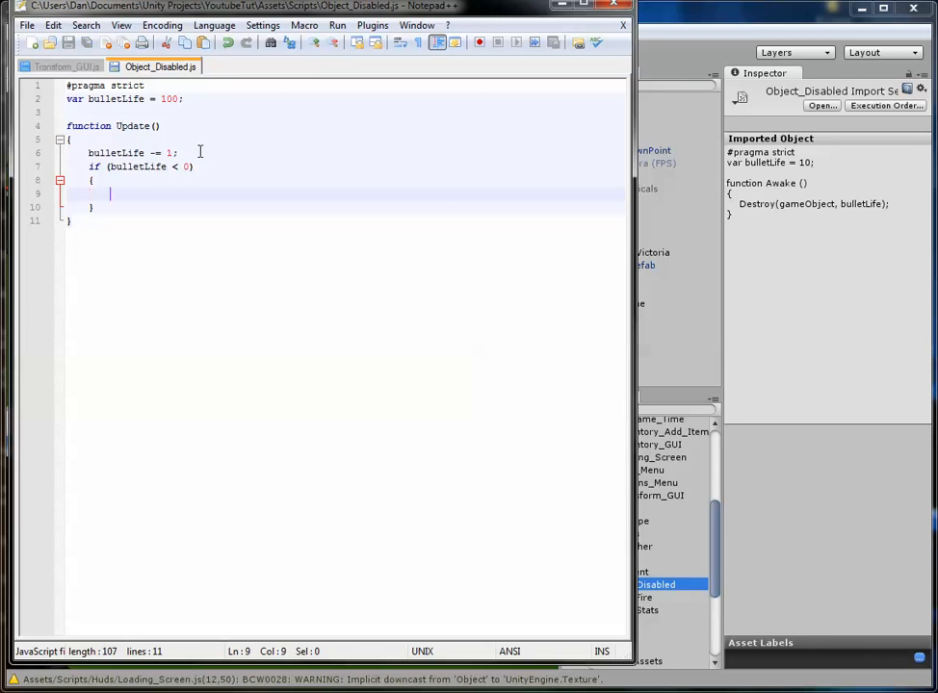
- Inside the if block, add the line bulletLife = 100; and save
text(bulletLif)
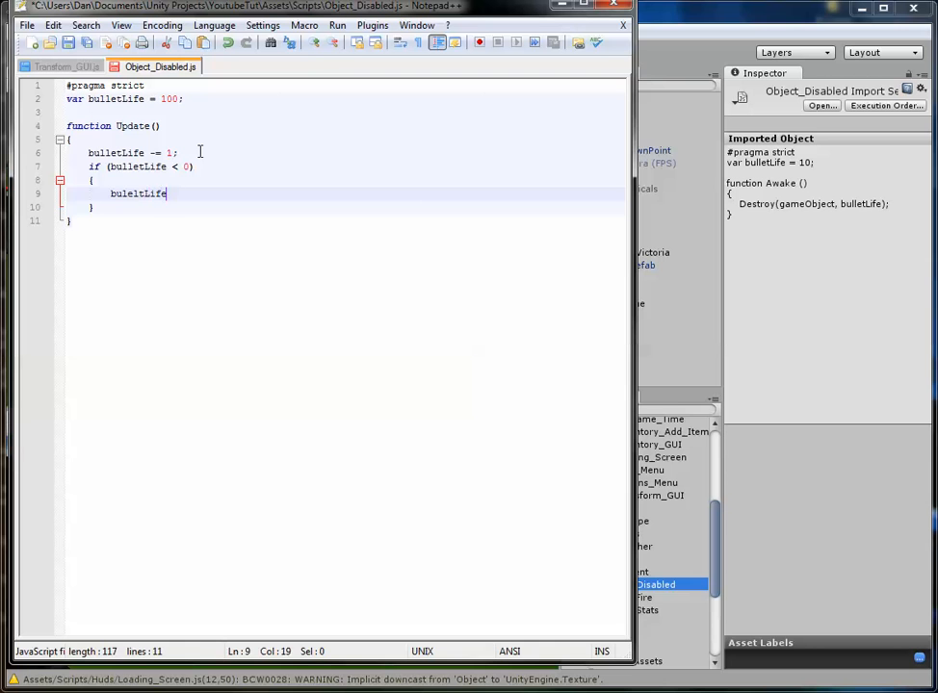
double_click(150, 167)
double_click(142, 195)
text(bulletLife)
text(= 100;)
key(Return)
key(ctrl+s)
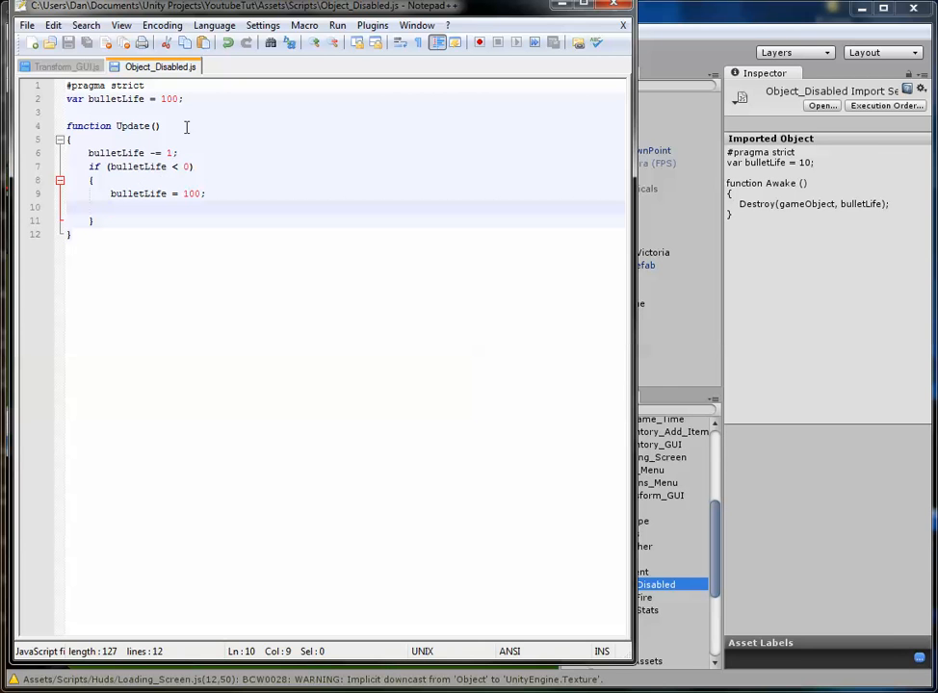
- Add gameObject.active = false; below the bulletLife reset in the if block and save
text(game)
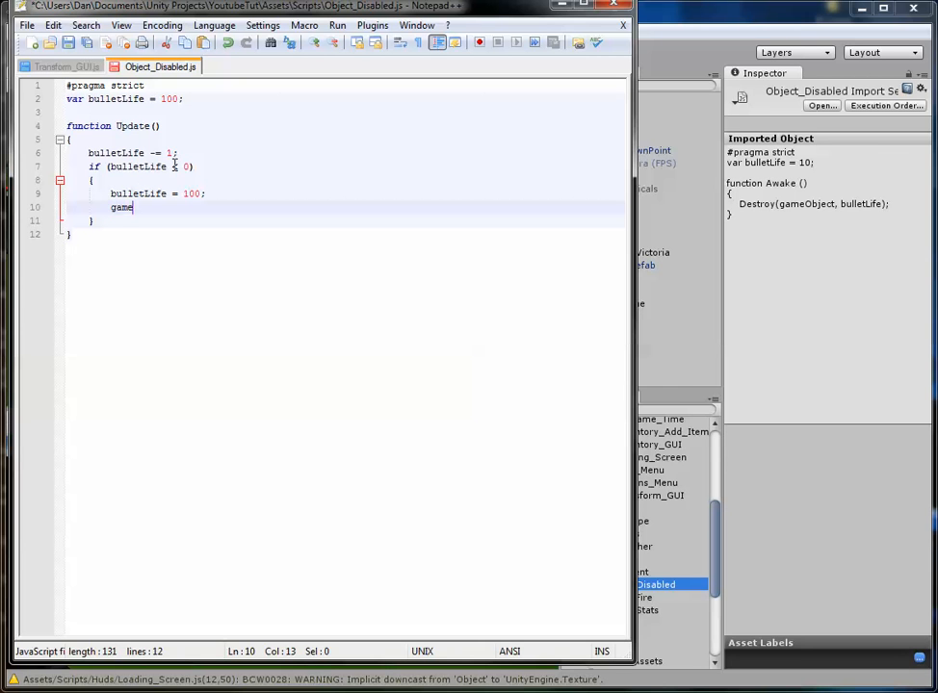
text(Object.act)
key(BackSpace)
key(BackSpace)
text(tivate)
key(BackSpace)
key(BackSpace)
key(BackSpace)
key(BackSpace)
key(BackSpace)
key(BackSpace)
text(ctive = false;)
key(ctrl+s)
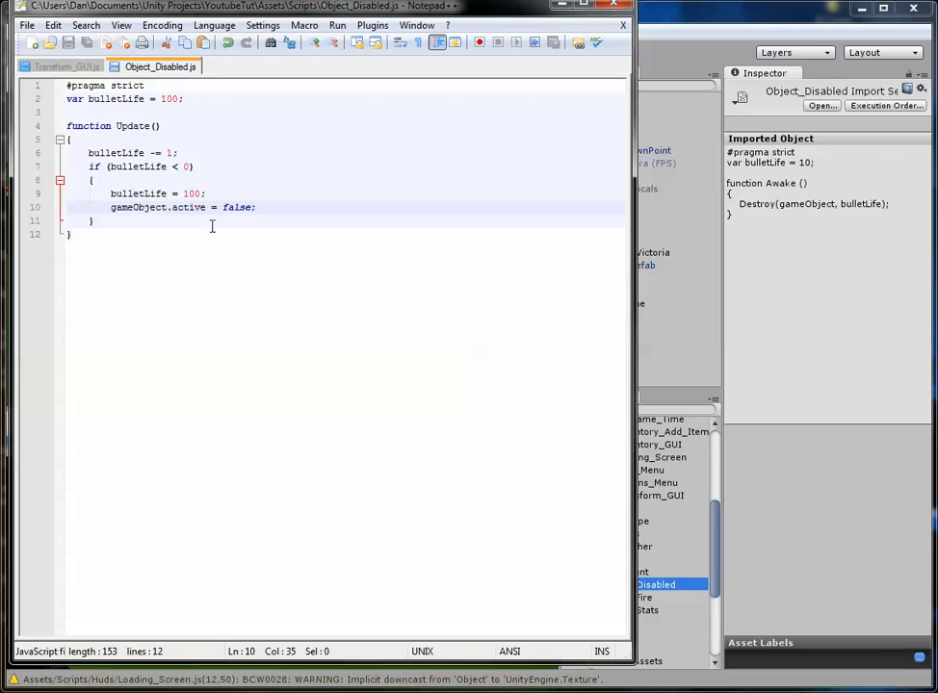
- Duplicate the bulletLife declaration, rename the copy so it reads var MaxLife = 100; and save
drag(205, 194, 89, 194)
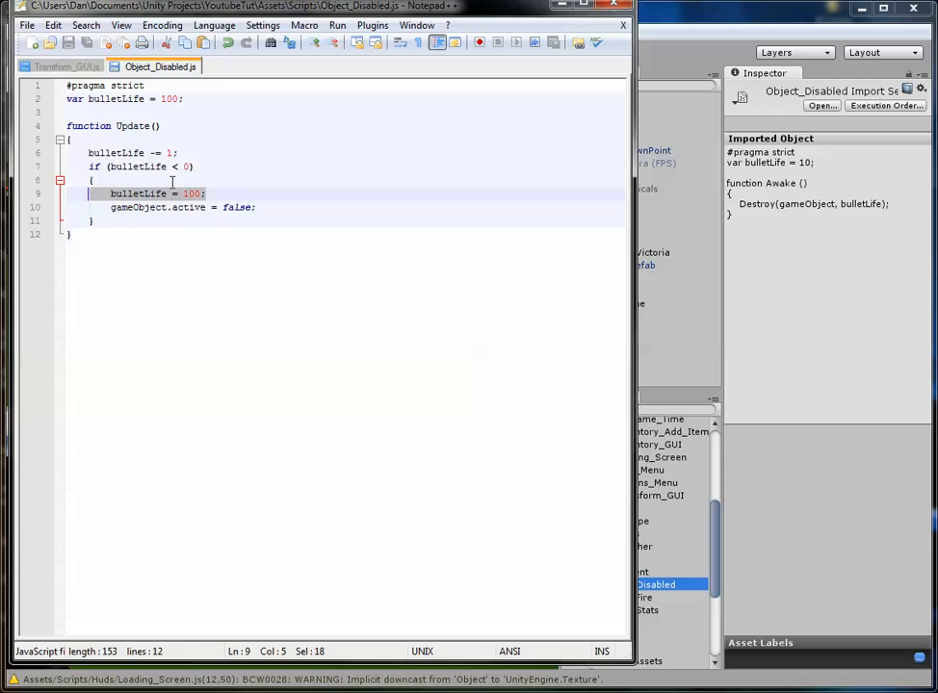
click(192, 100)
key(ctrl+d)
click(93, 112)
text(max)
key(Delete)
key(Delete)
key(Delete)
key(Delete)
key(Delete)
key(Delete)
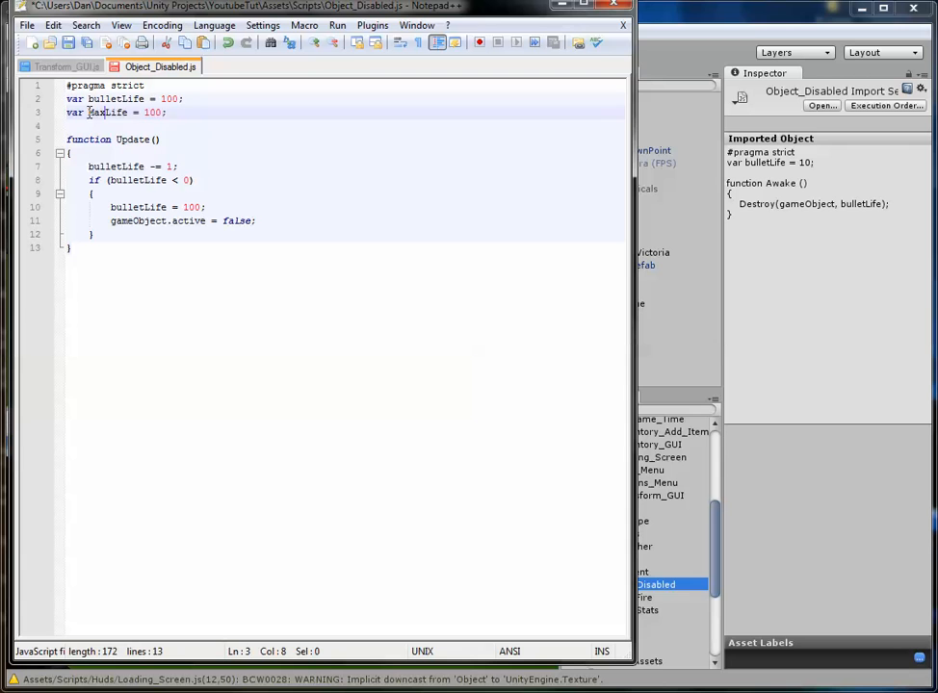
key(ctrl+s)
- Rename the bulletLife variable to objectLife in its declaration and save
drag(121, 99, 87, 99)
key(BackSpace)
text(objectg)
key(BackSpace)
key(BackSpace)
text(t)
key(ctrl+s)
key(Down)
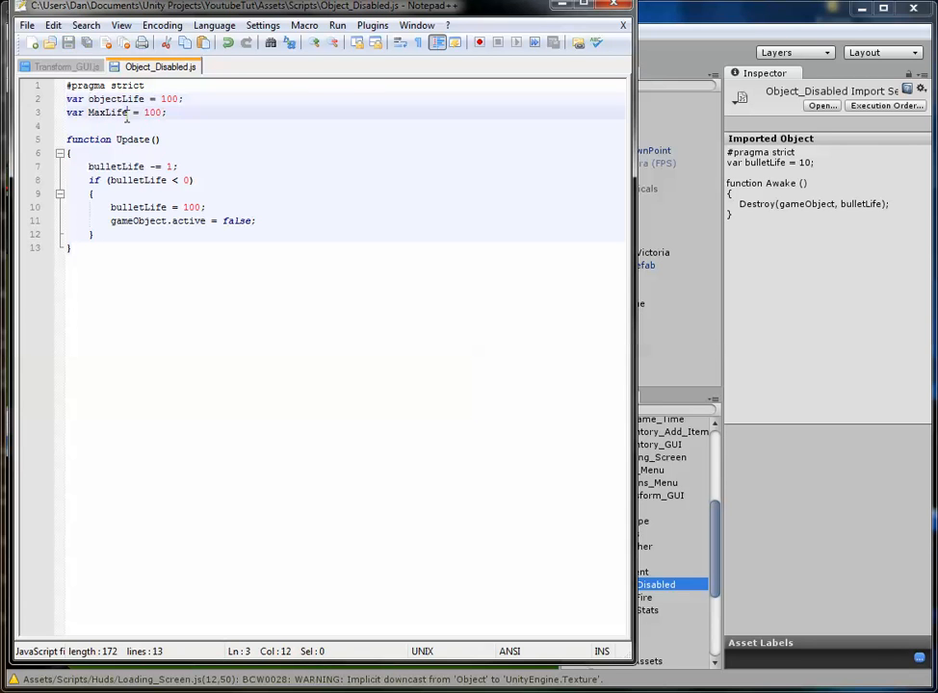
- Replace all three uses of bulletLife in the Update function with objectLife
double_click(104, 99)
key(ctrl+c)
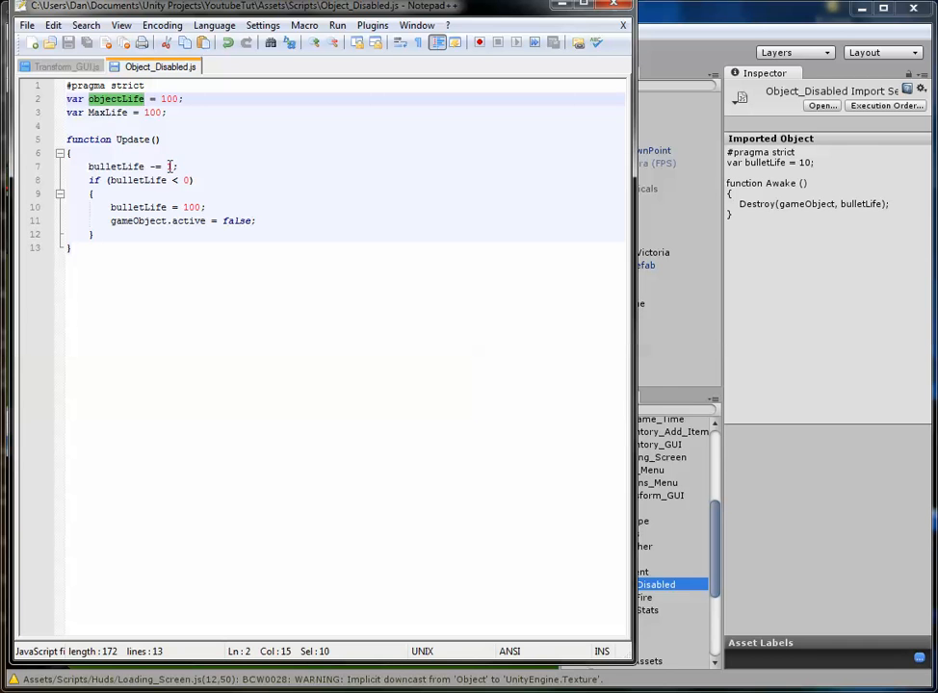
double_click(136, 207)
key(ctrl+v)
double_click(132, 181)
key(ctrl+v)
double_click(119, 166)
key(ctrl+v)
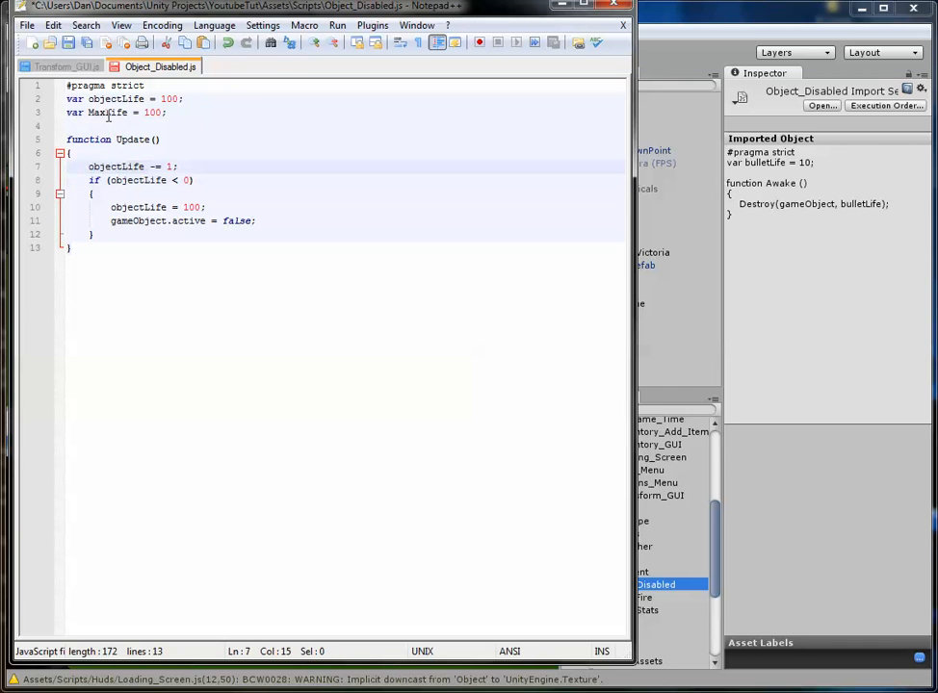
- Make the if block reset objectLife to MaxLife instead of a fixed number, and save
double_click(108, 112)
key(ctrl+c)
double_click(195, 207)
key(ctrl+v)
key(ctrl+s)
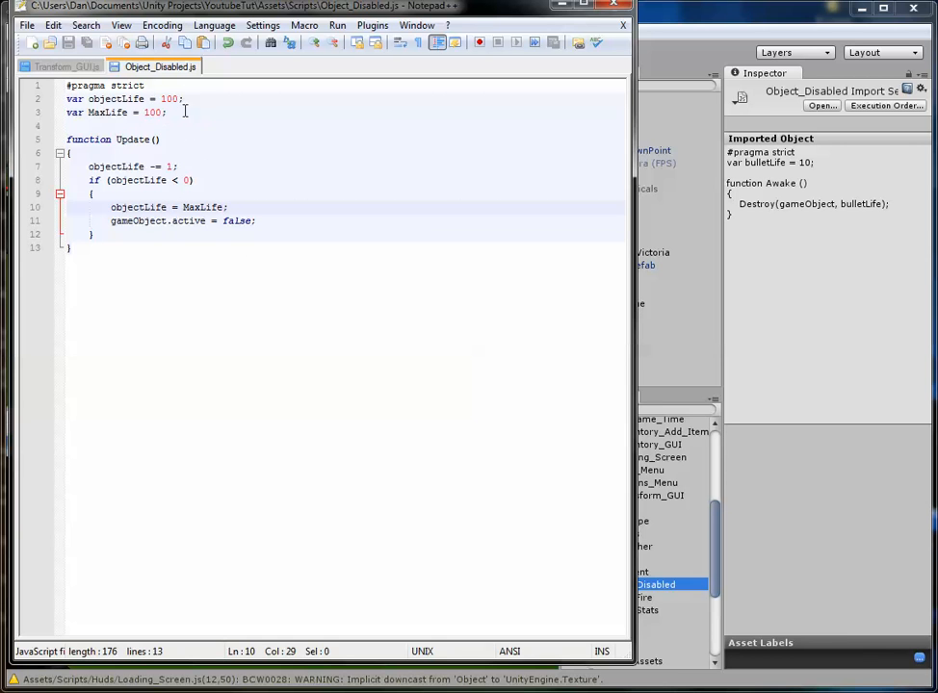
- Make the objectLife variable private in its declaration
drag(181, 111, 161, 101)
click(141, 93)
key(Home)
text(private)
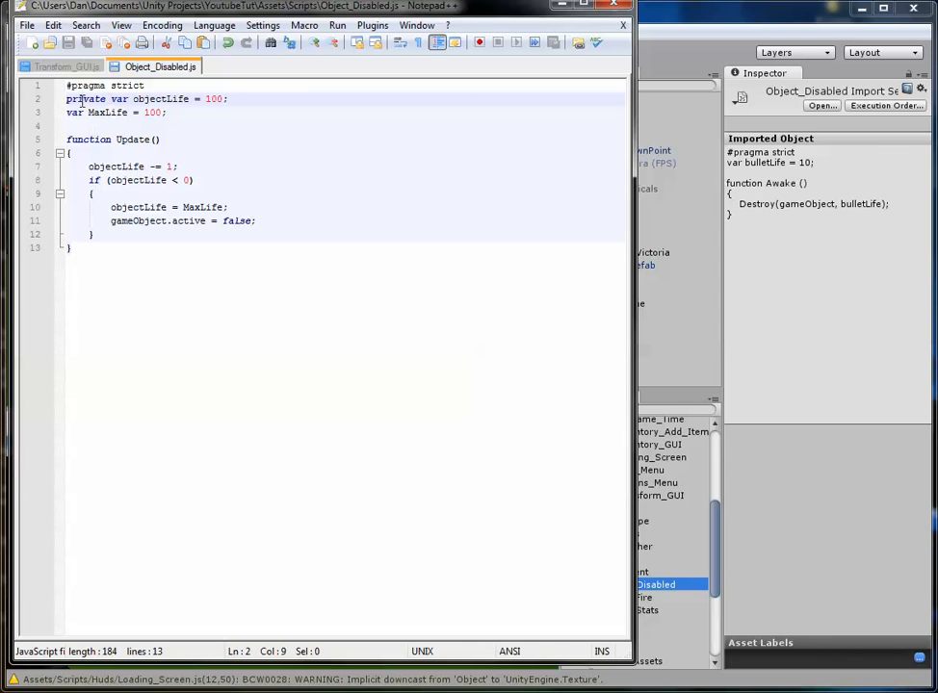
drag(71, 98, 288, 103)
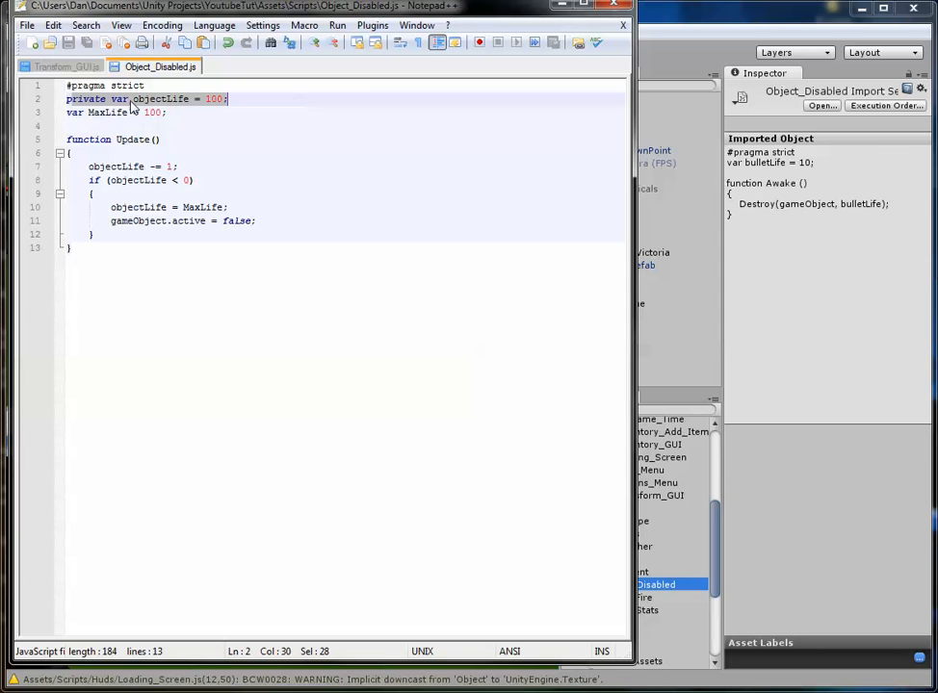
double_click(99, 113)
key(shift+End)
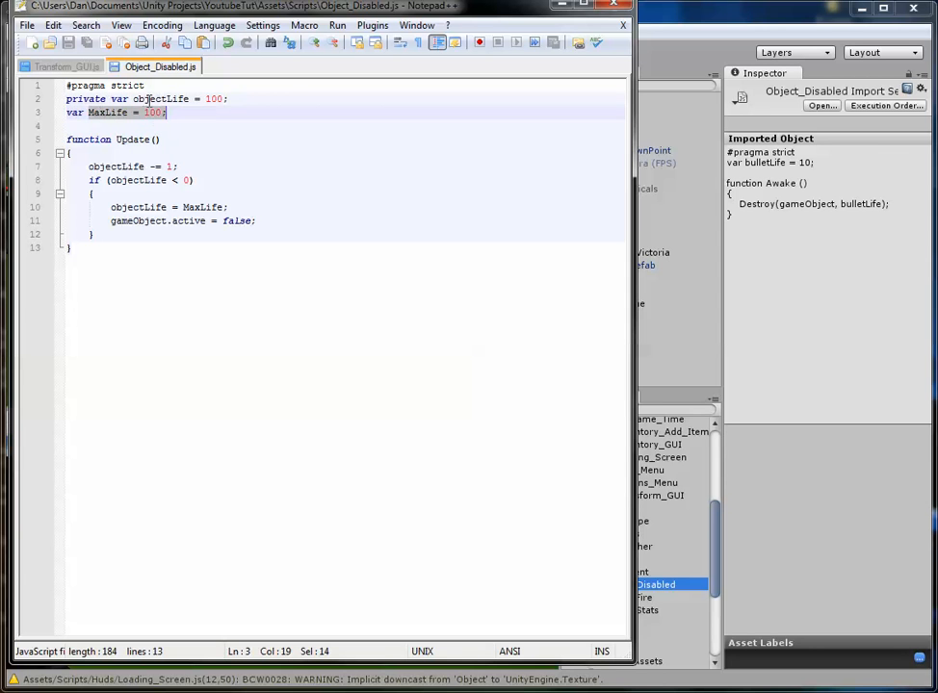
drag(129, 98, 230, 100)
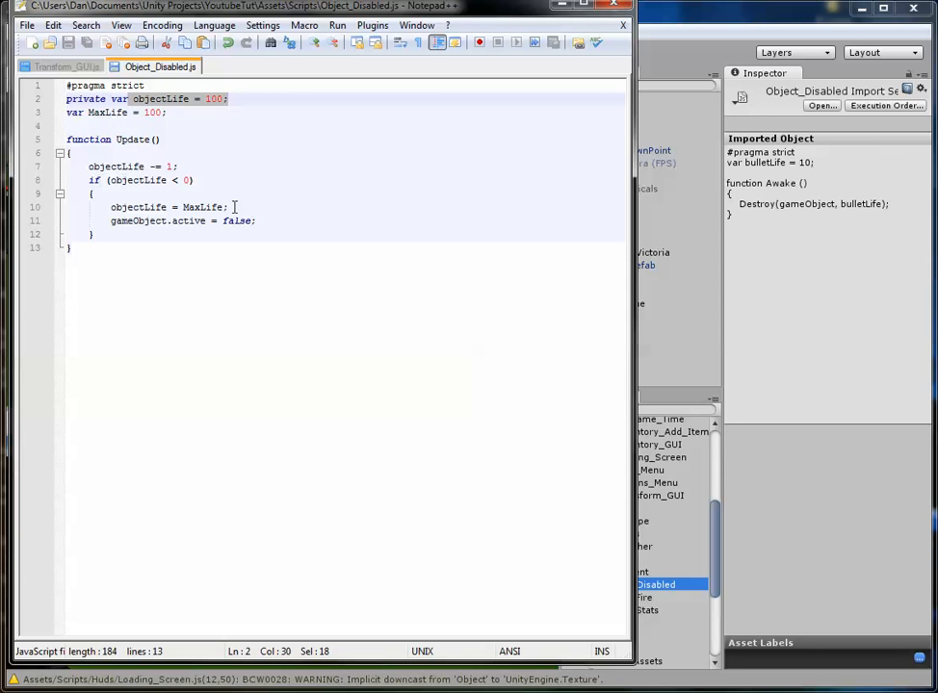
drag(117, 207, 259, 209)
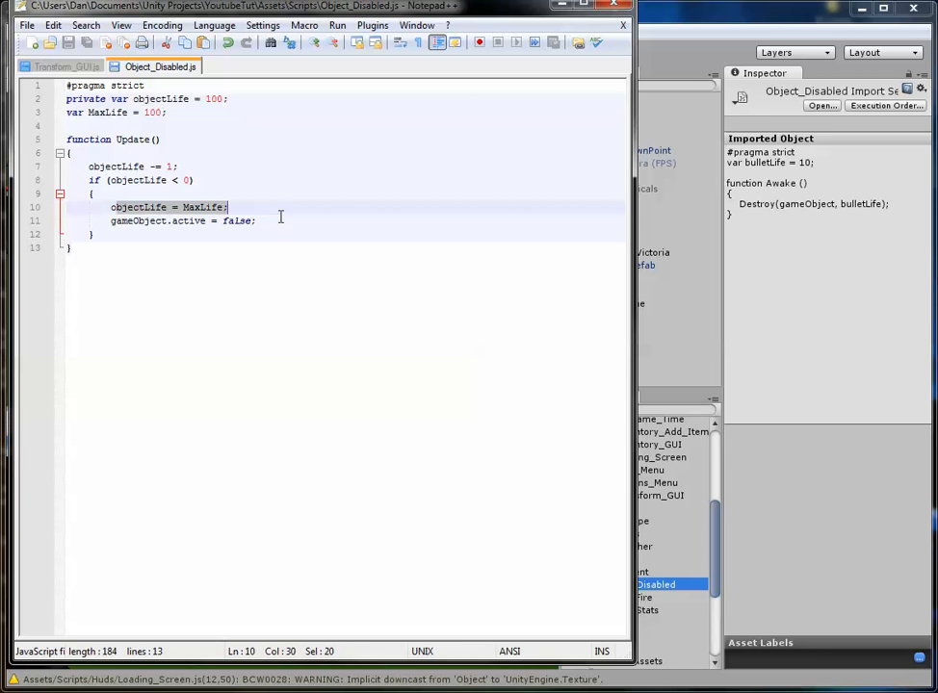
- Switch to Unity and attach the Object_Disabled script to the SmokeParticals object under Character
click(687, 360)
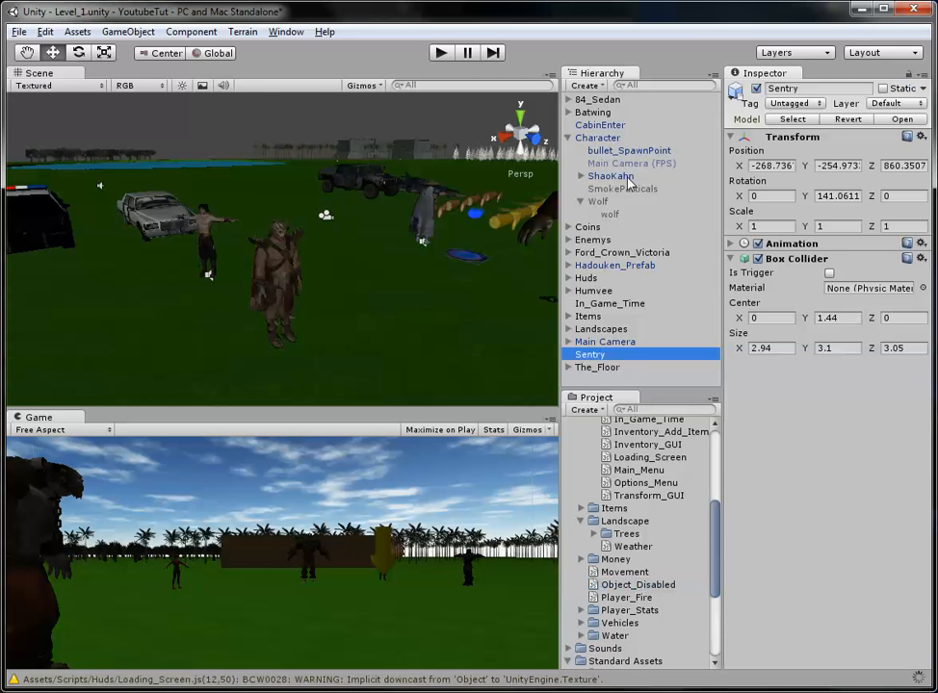
click(626, 189)
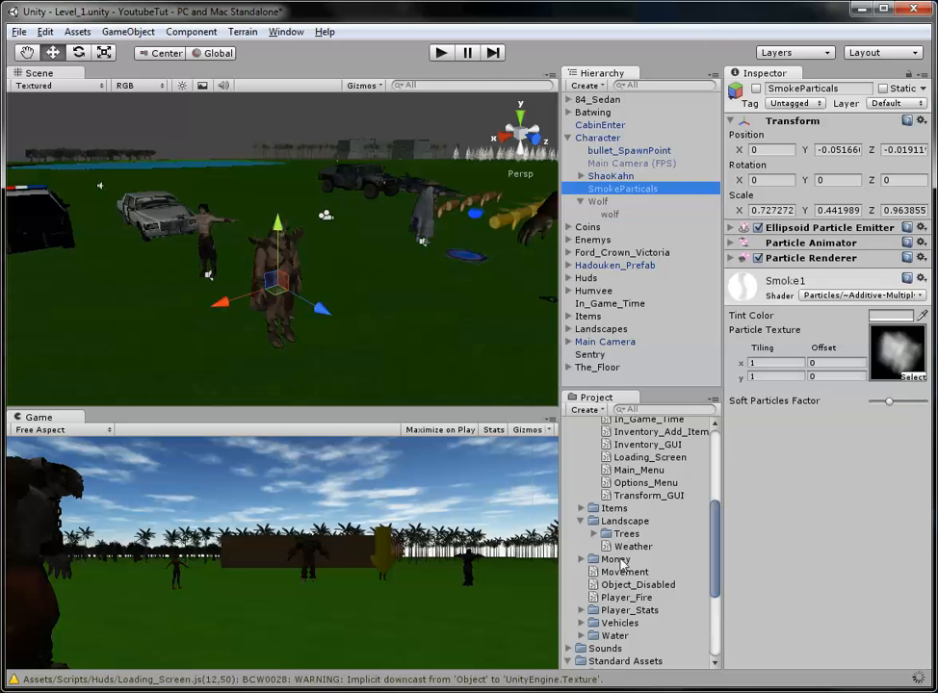
drag(638, 584, 843, 534)
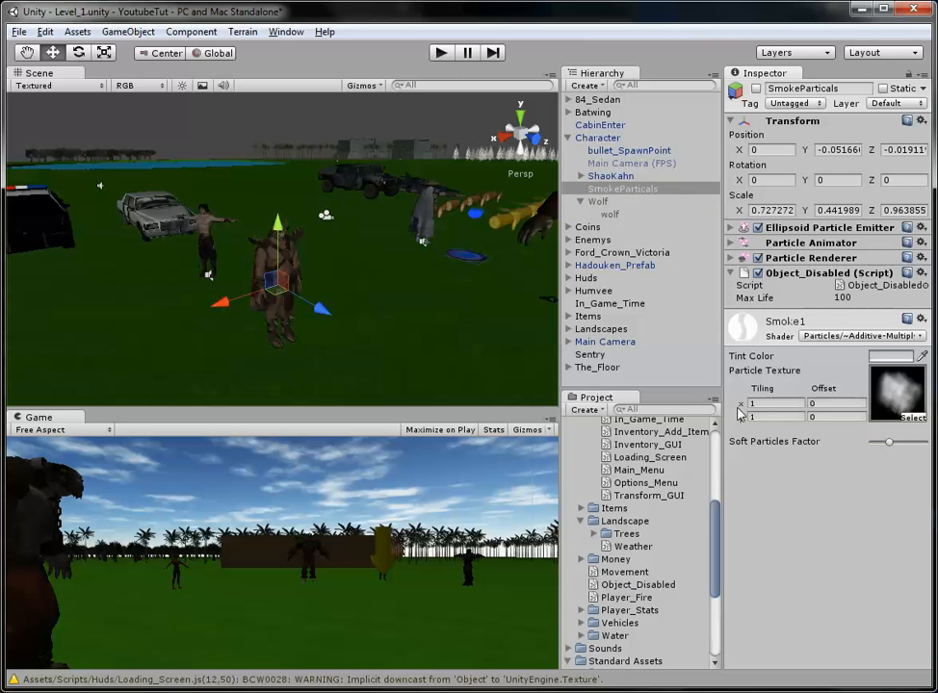
- Play-test the smoke by transforming into the Wolf and back into Shao Kahn, then stop the game
click(442, 54)
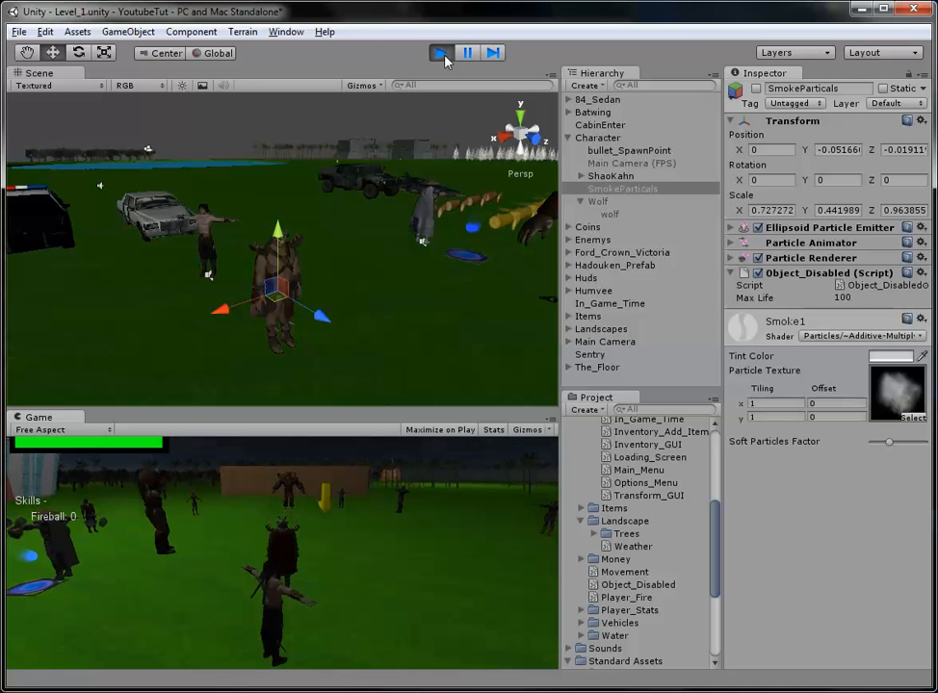
key(t)
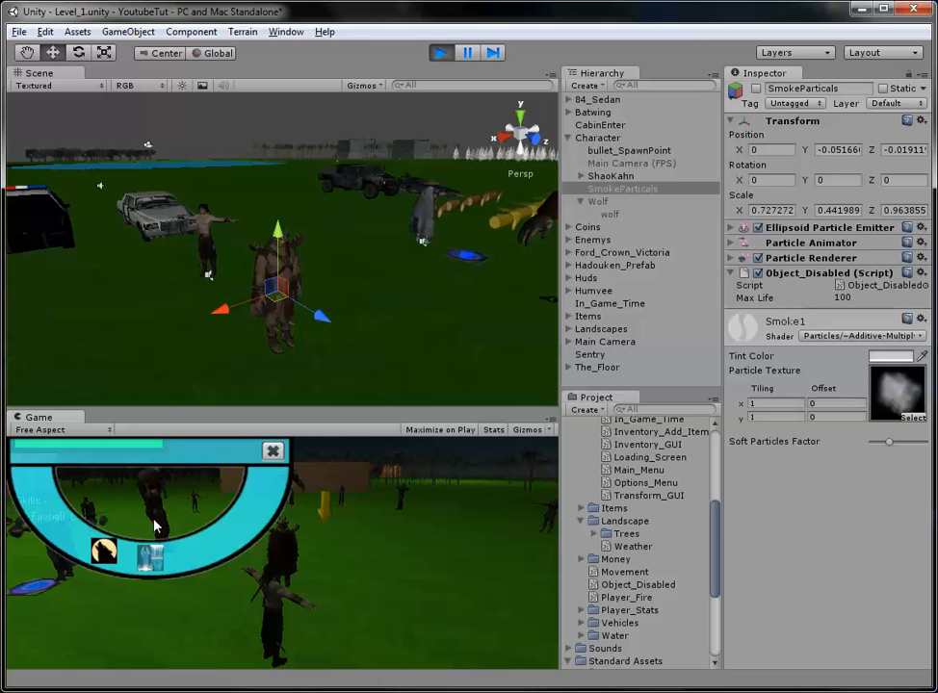
click(106, 551)
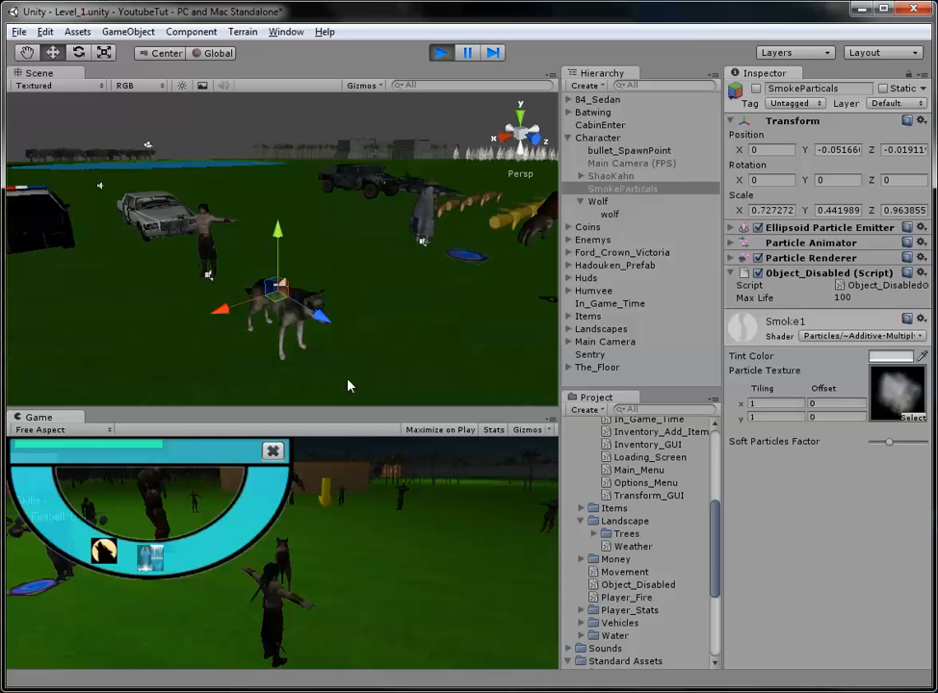
click(154, 560)
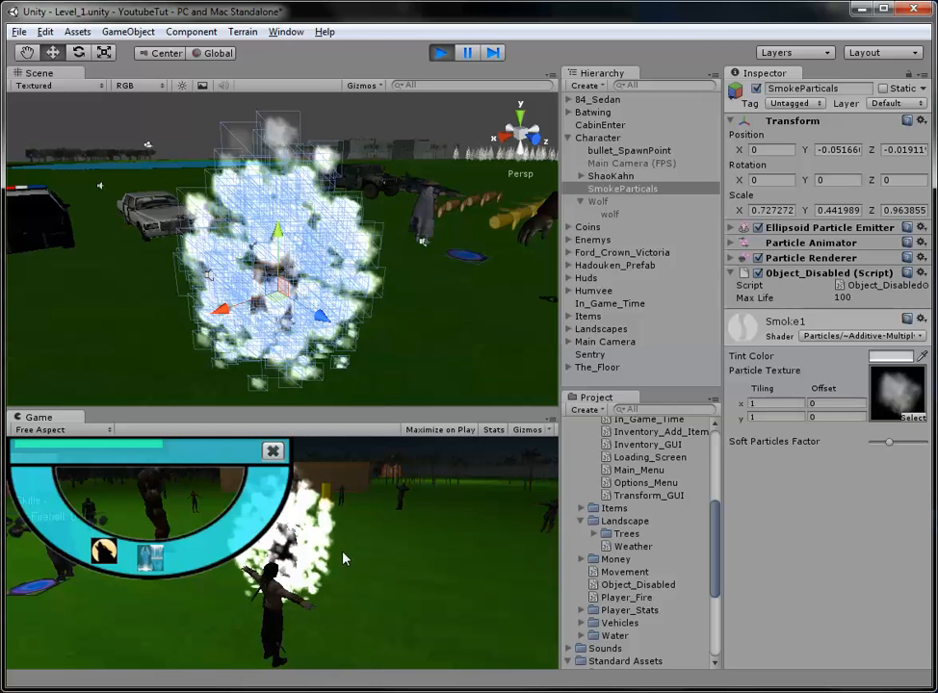
click(610, 176)
click(621, 189)
click(440, 54)
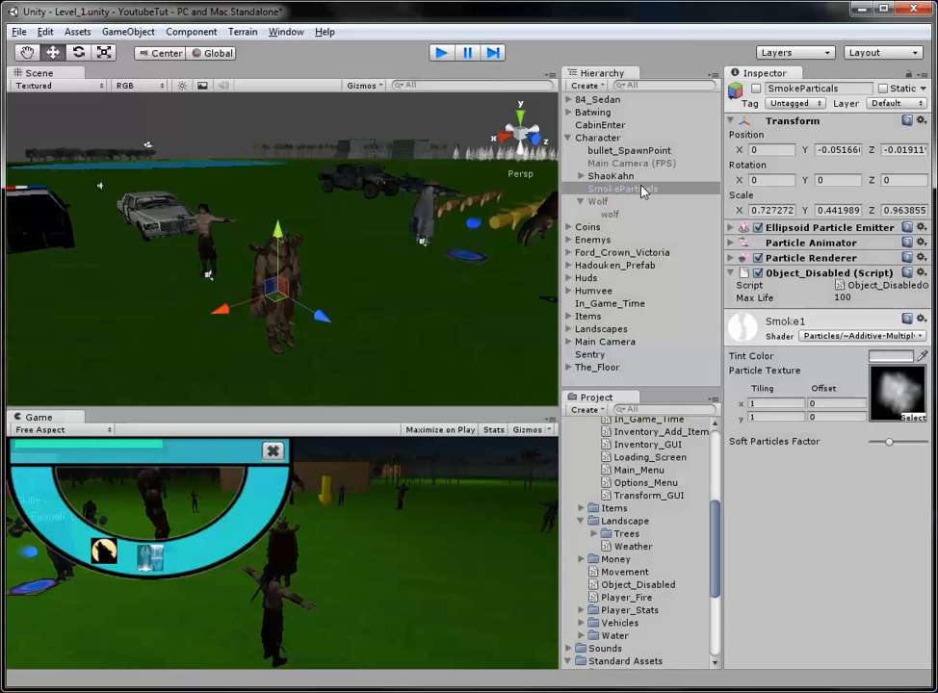
- Set Max Life to 25 in the Object_Disabled script component of SmokeParticals
click(779, 304)
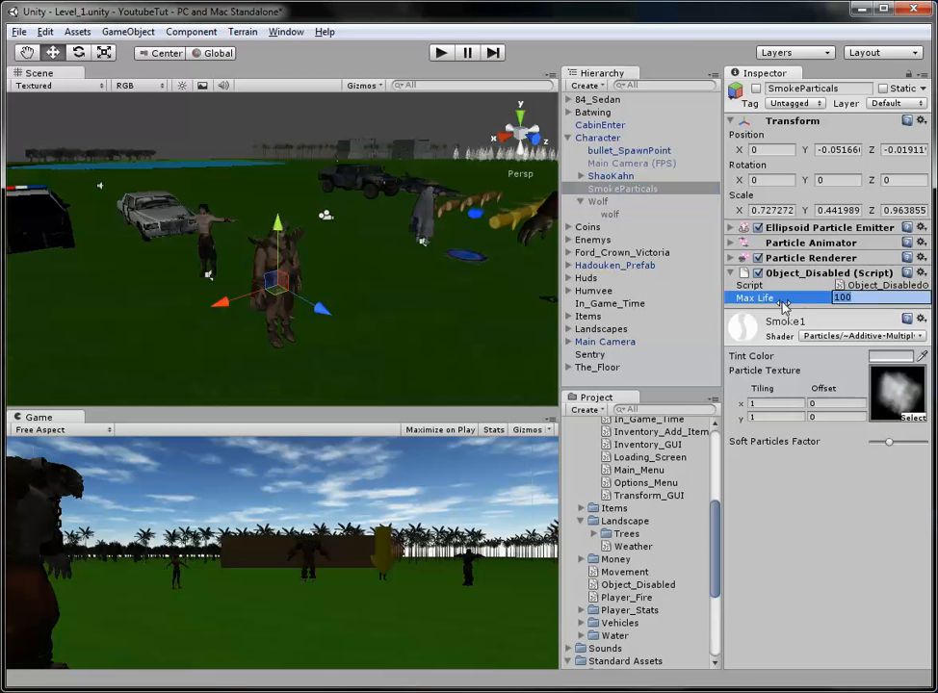
text(25)
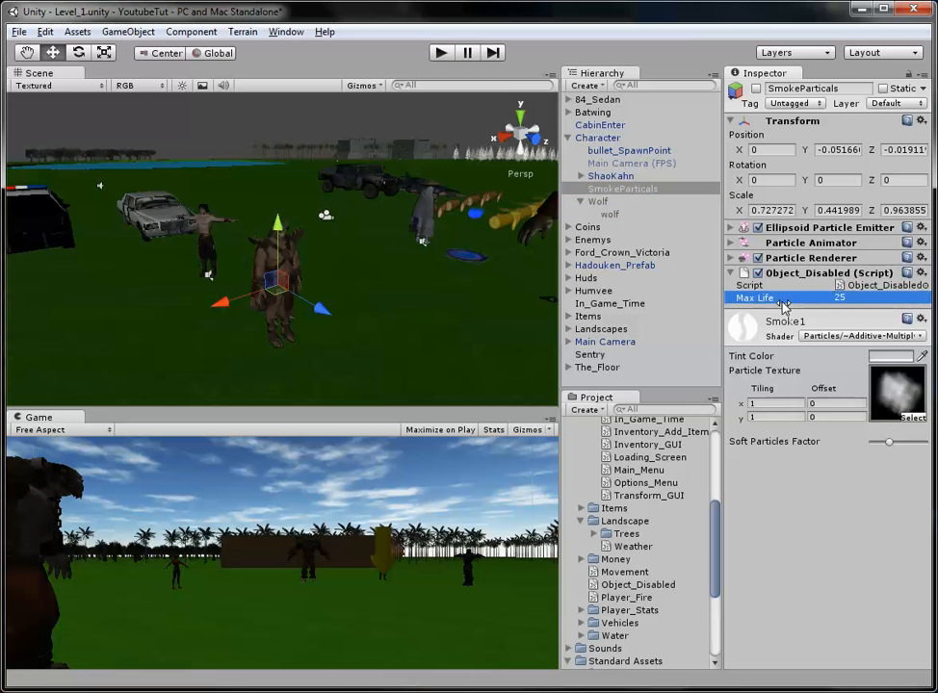
- Play-test the shortened smoke by switching repeatedly between the Wolf and Shao Kahn, and leave play mode
click(440, 54)
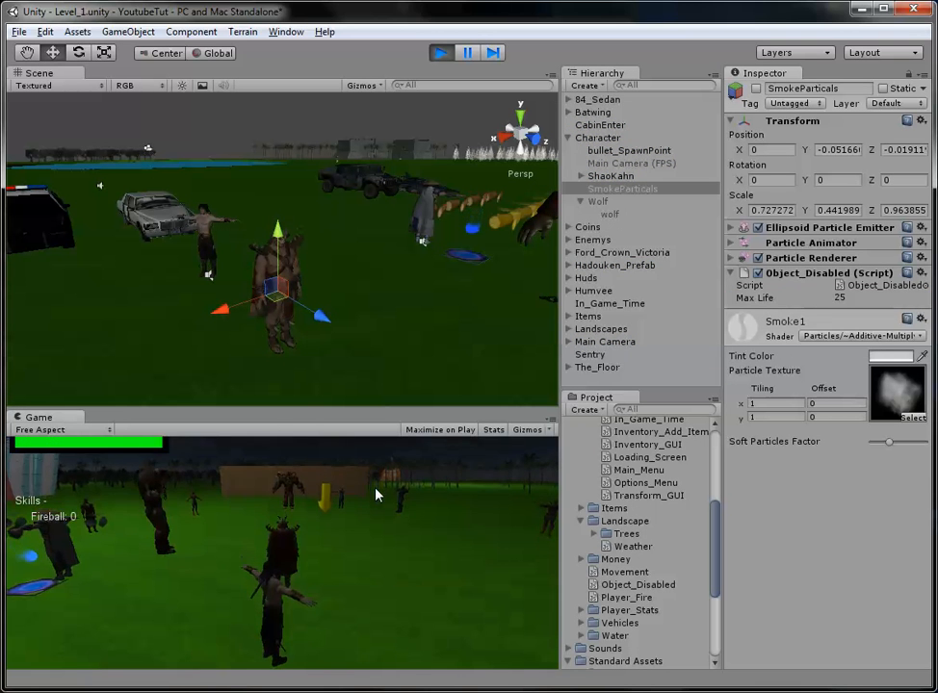
key(t)
click(104, 550)
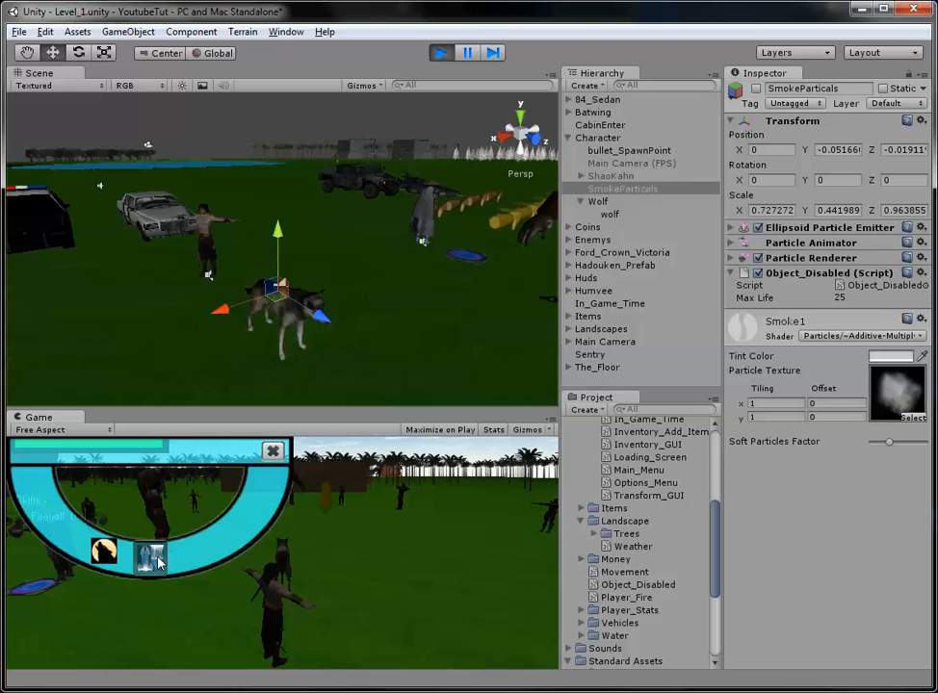
click(154, 559)
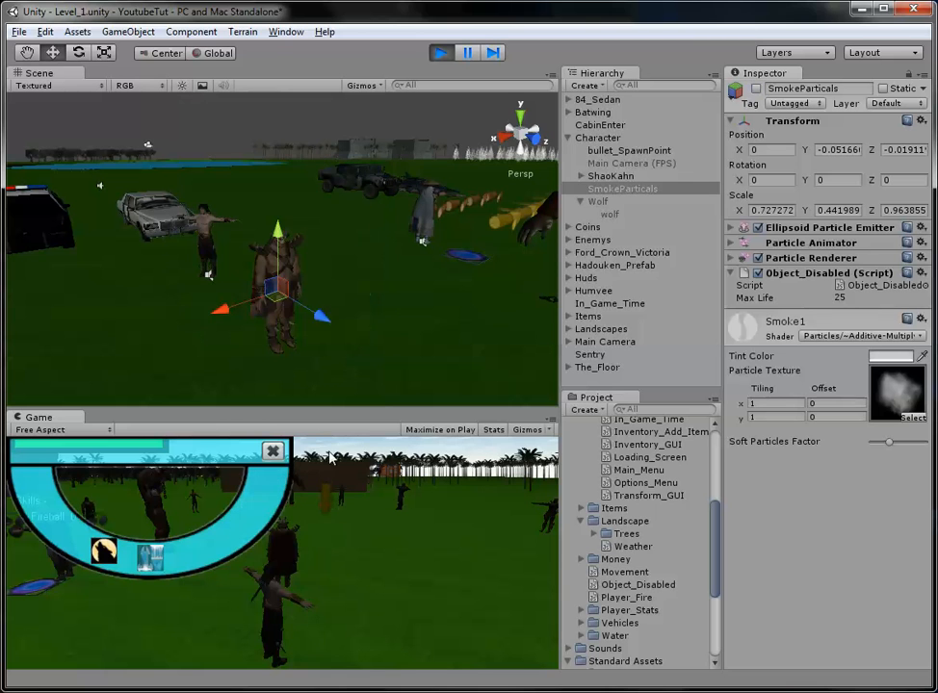
click(103, 550)
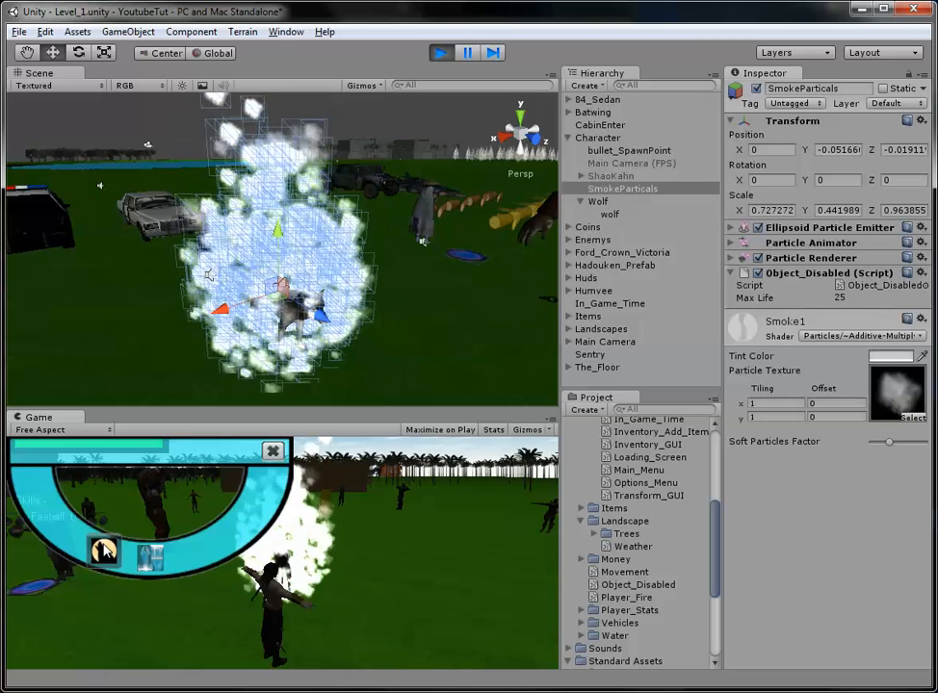
click(142, 559)
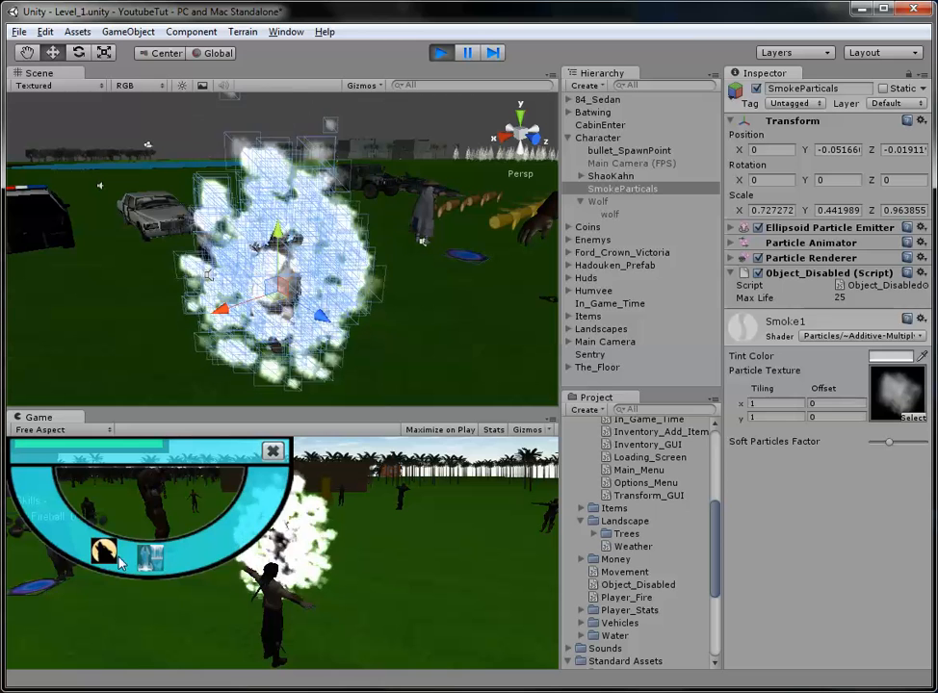
click(100, 553)
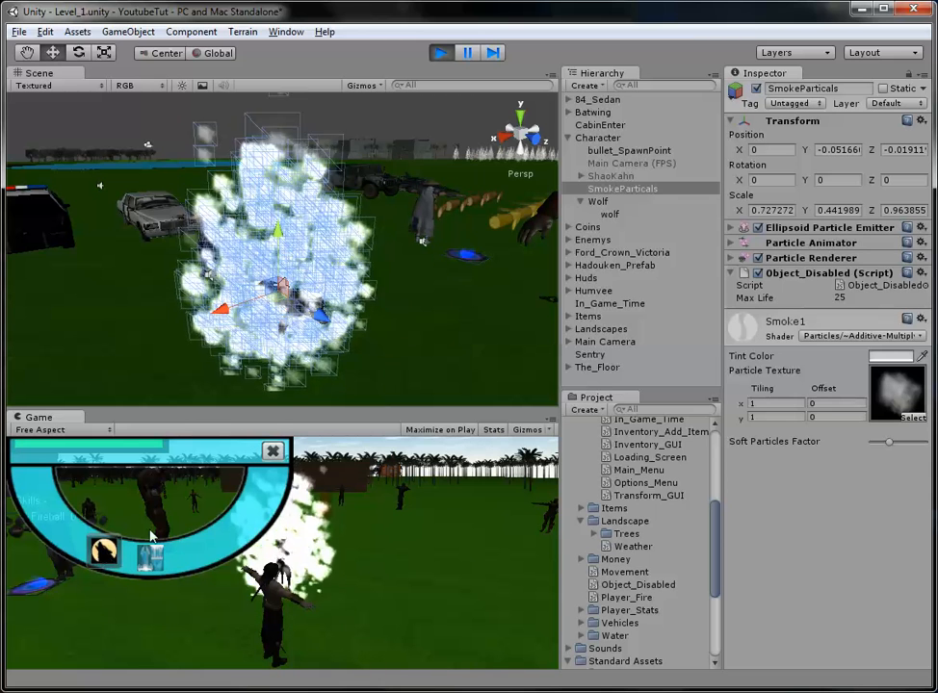
click(439, 54)
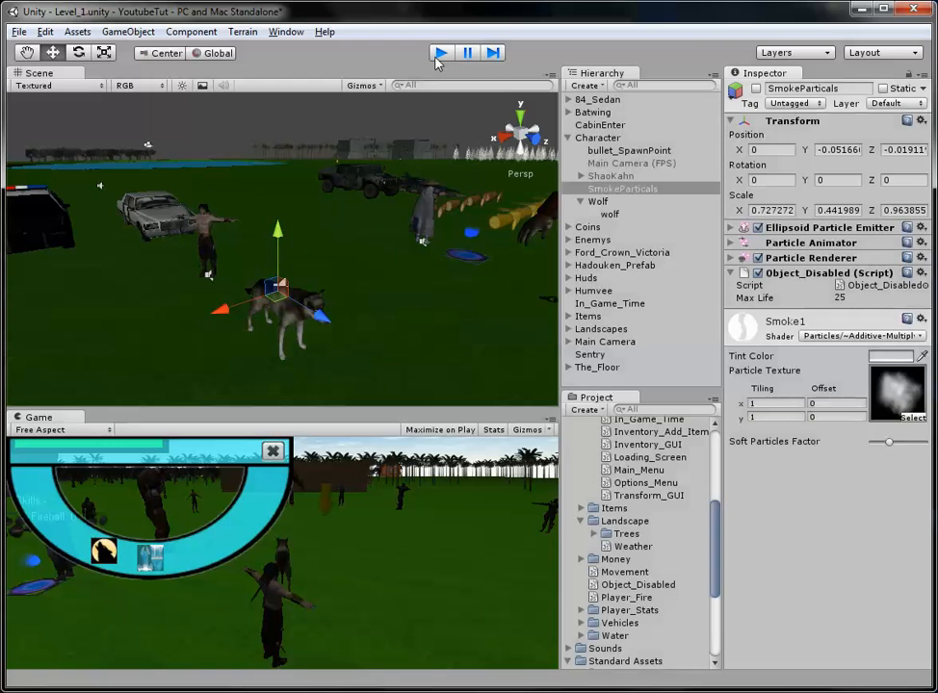
click(438, 60)
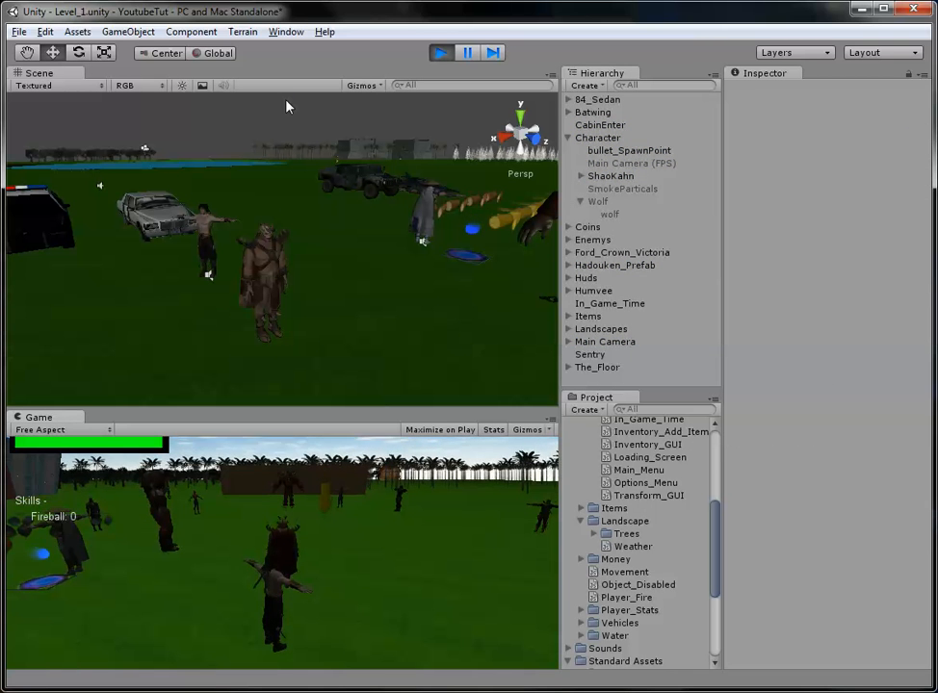
click(442, 55)
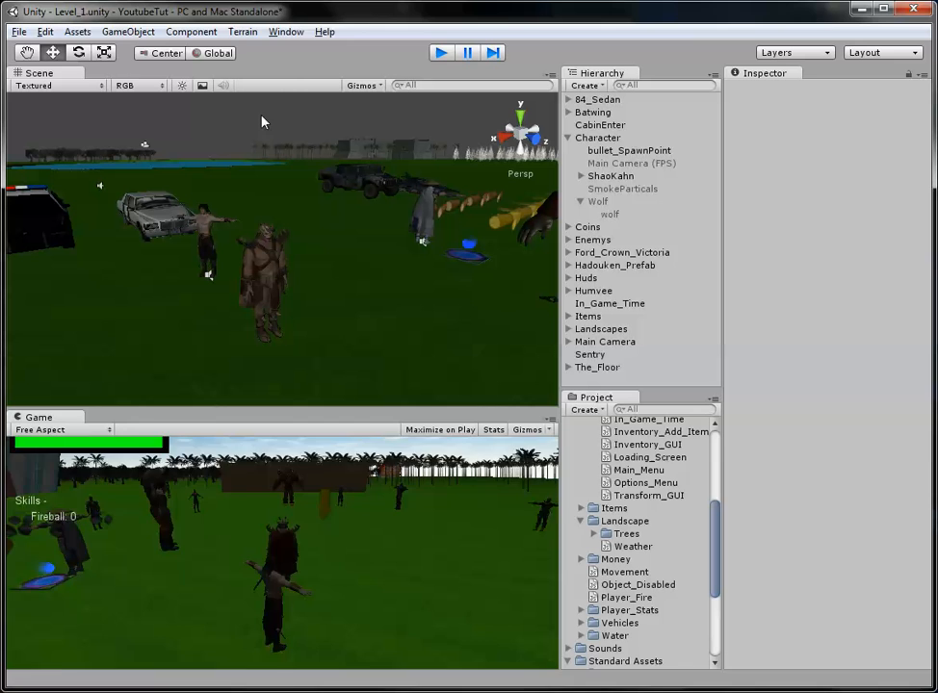